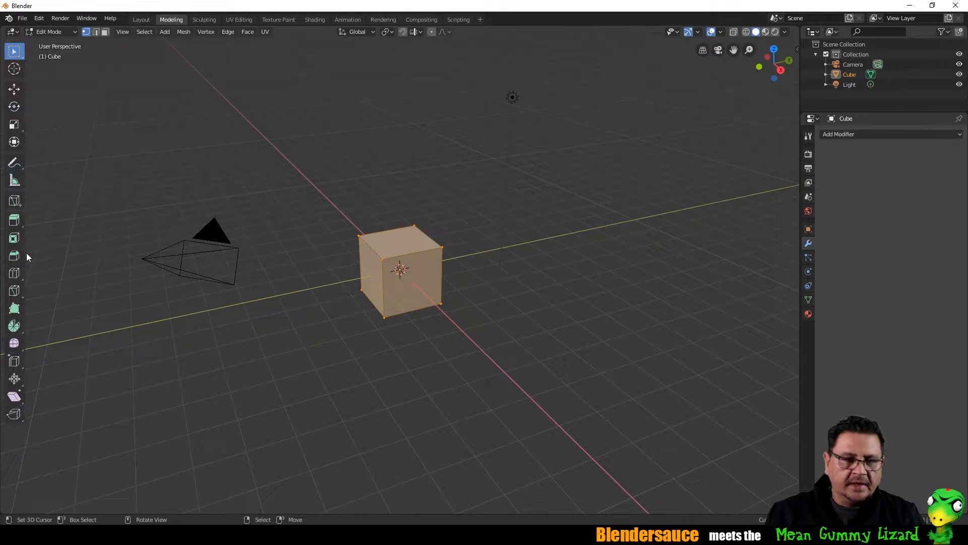
Step: View the cube from the front in orthographic projection and enable the Move object gizmo
middle_click_drag(358, 267, 376, 260)
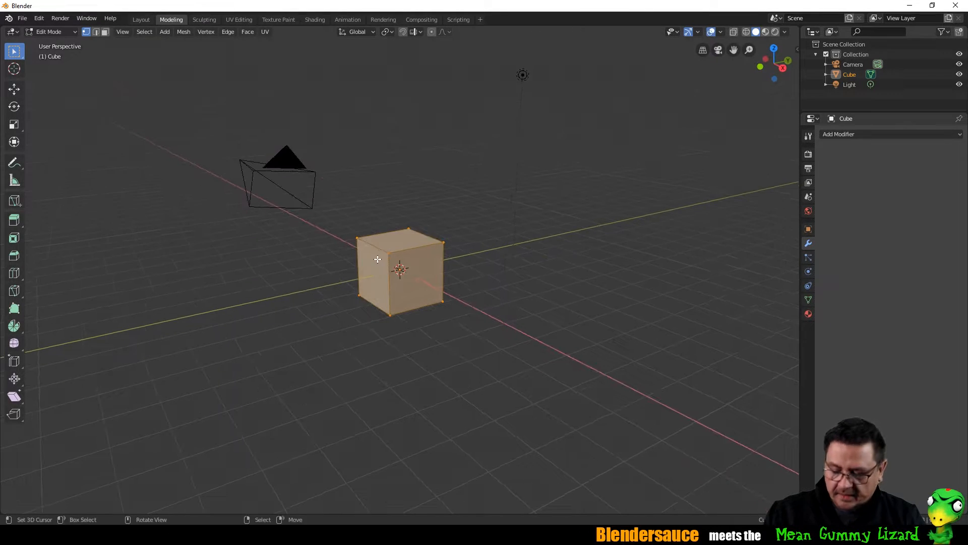
key("KP_1")
key("KP_5")
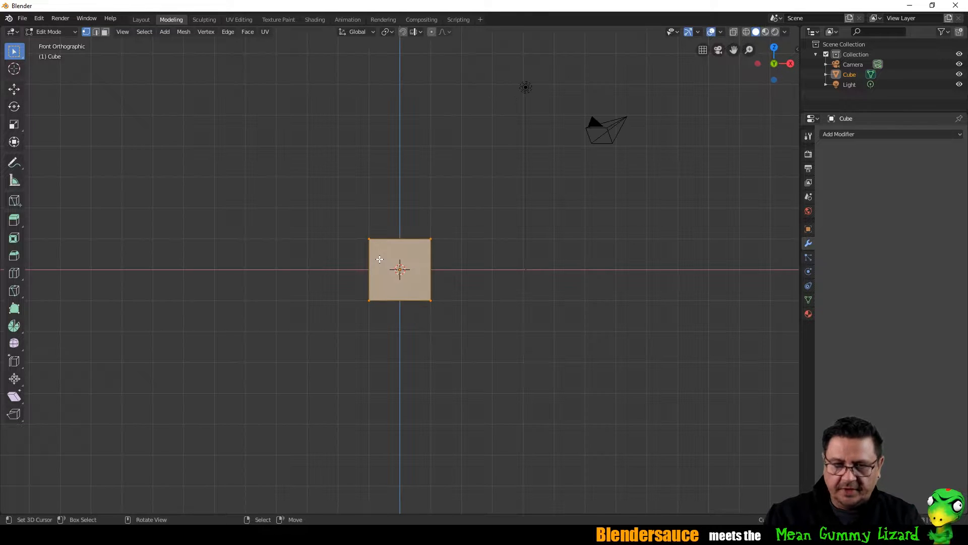
left_click(699, 33)
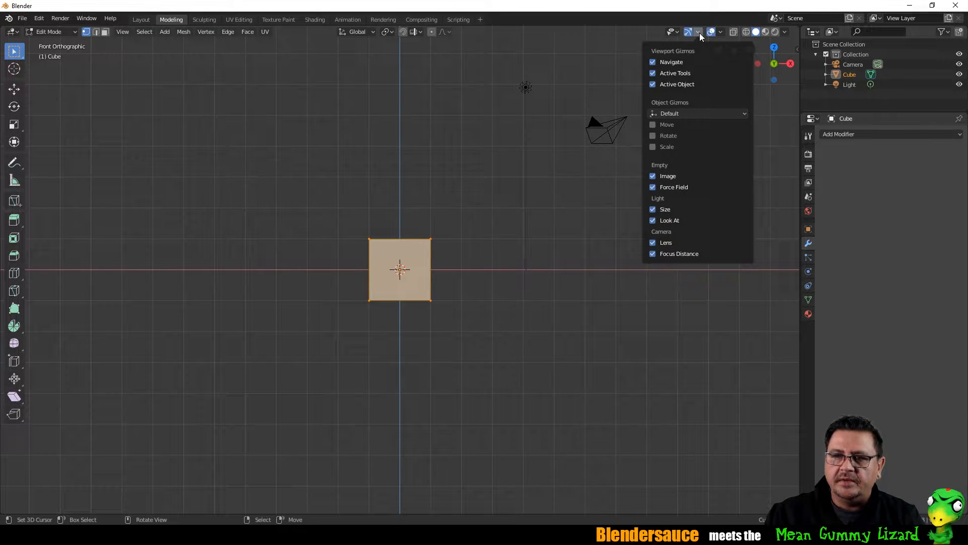
left_click(653, 124)
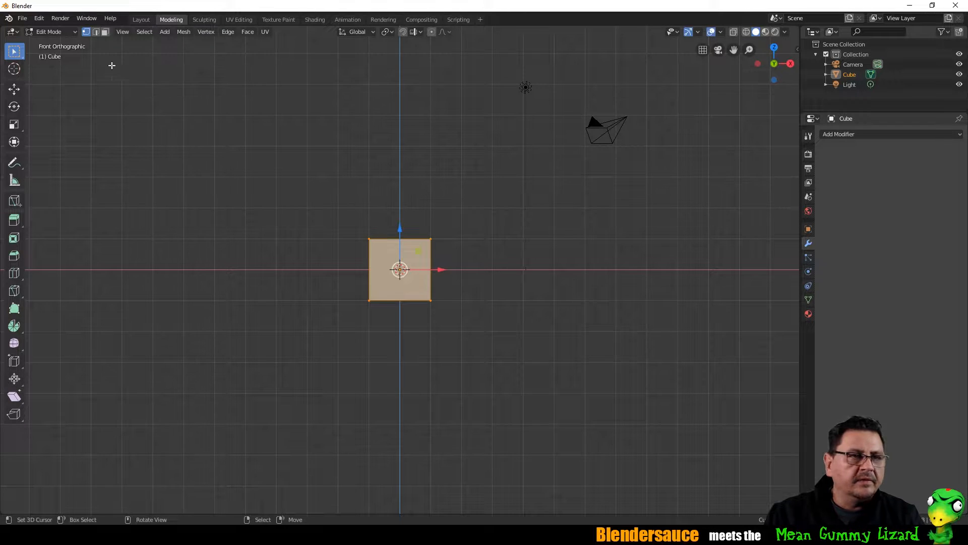
left_click(25, 20)
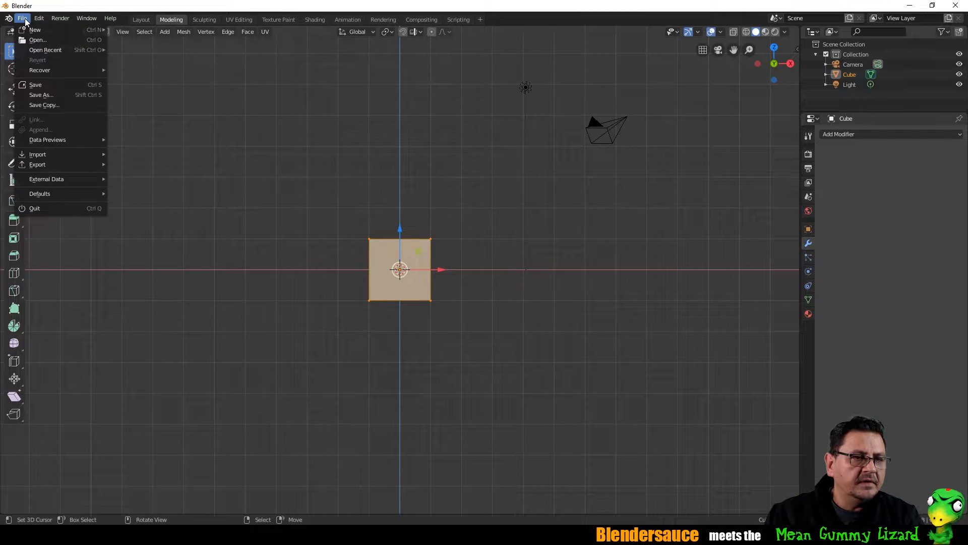
mouse_move(57, 18)
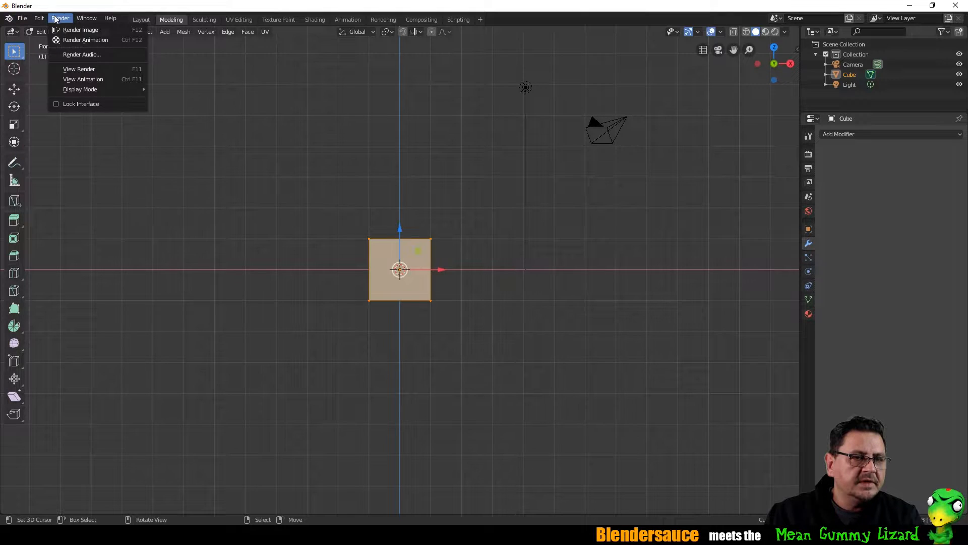
left_click(388, 197)
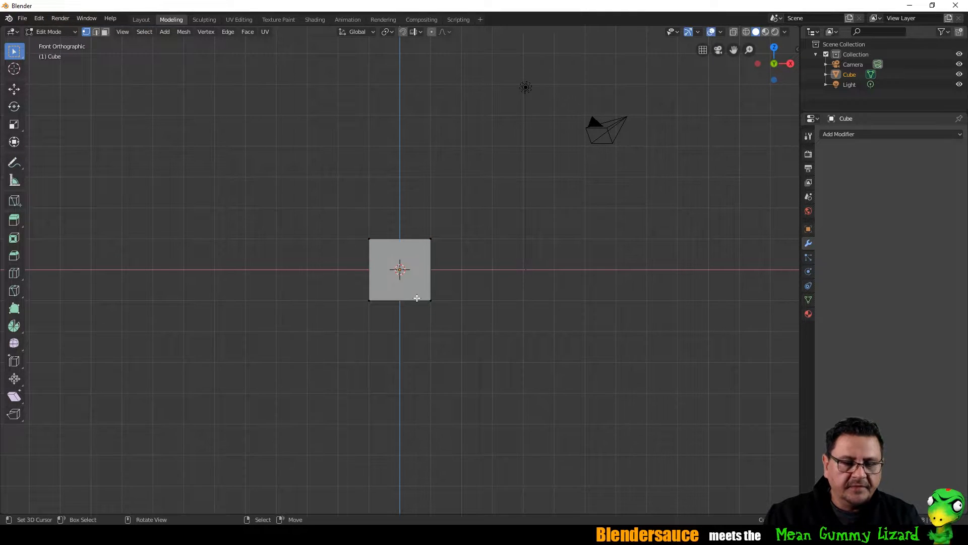
Step: Select the whole cube mesh and move it up along Z by half its height so its base sits at the origin
scroll(417, 298, "up", 4)
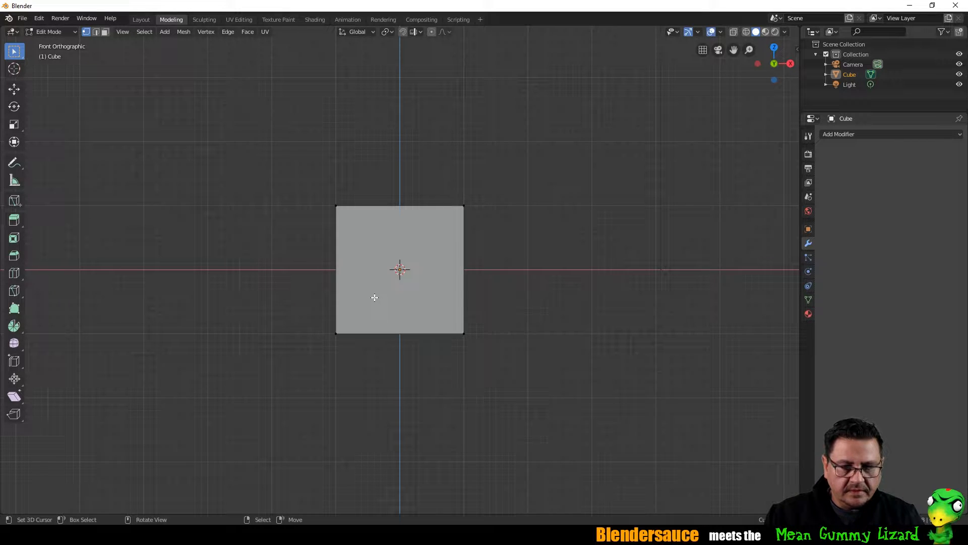
key("a")
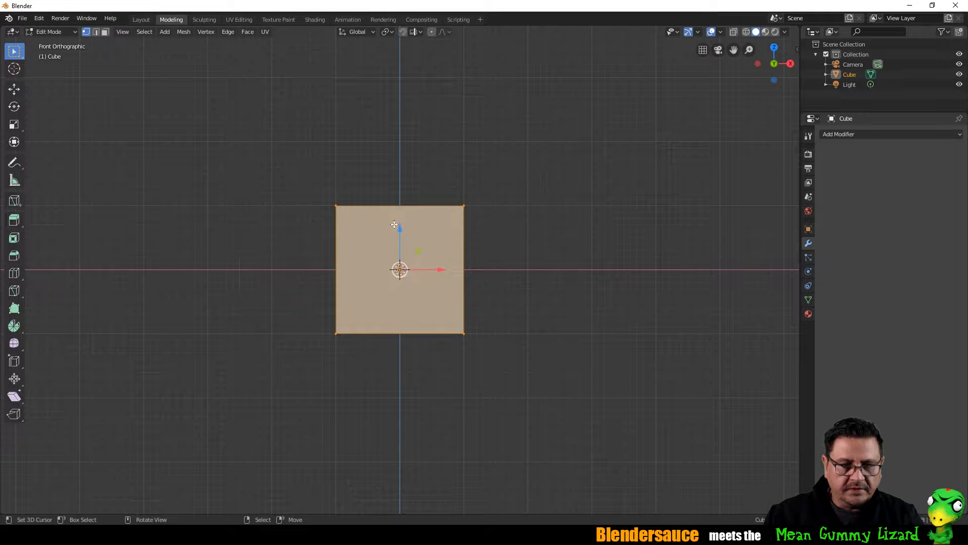
left_click_drag(395, 224, 403, 160)
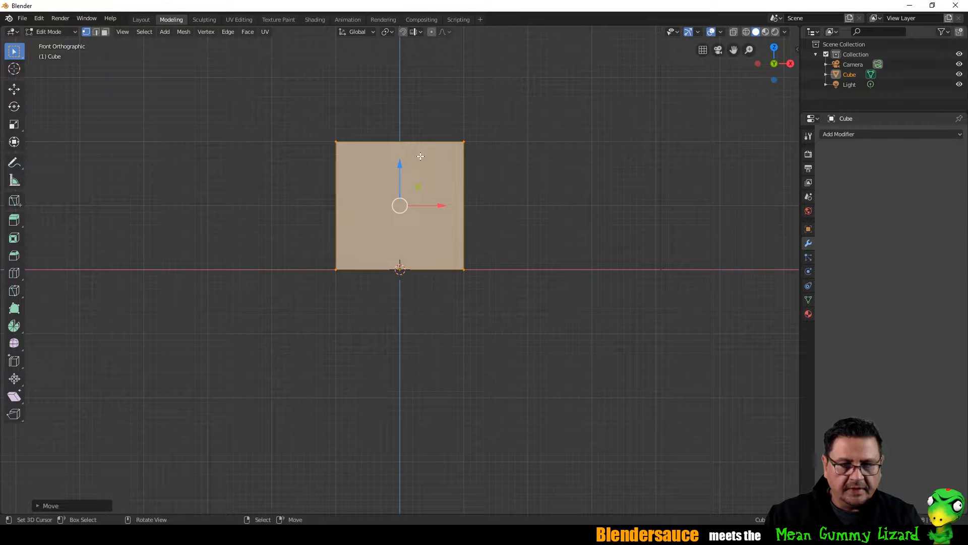
Step: Add a horizontal loop cut around the cube and slide it close to the bottom edge, with a slide factor of about 0.74
middle_click_drag(421, 156, 413, 238)
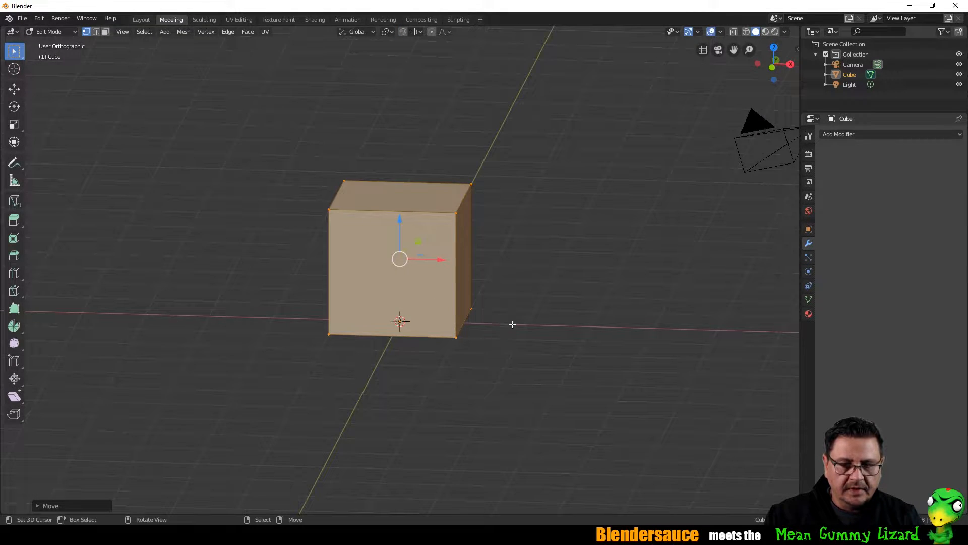
middle_click_drag(354, 319, 367, 309)
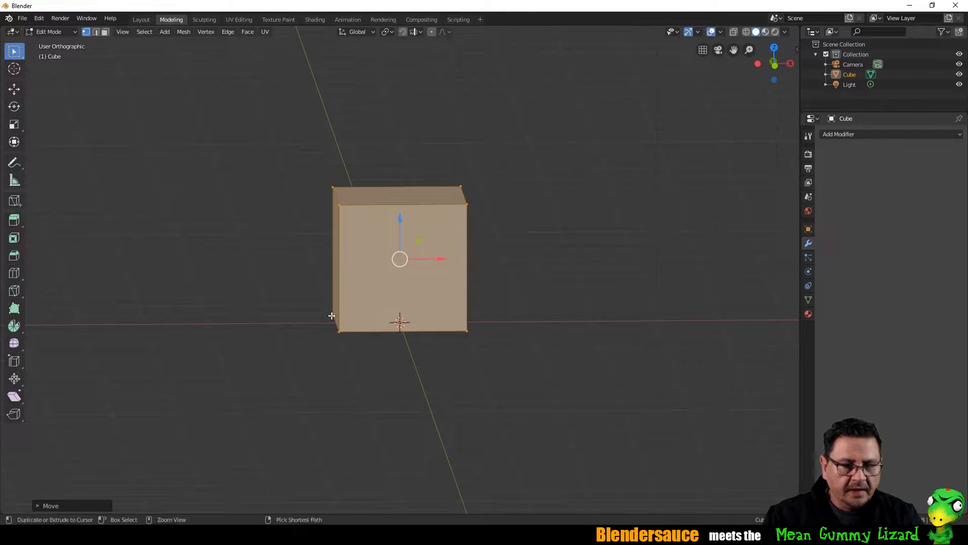
key("ctrl+r")
left_click(340, 301)
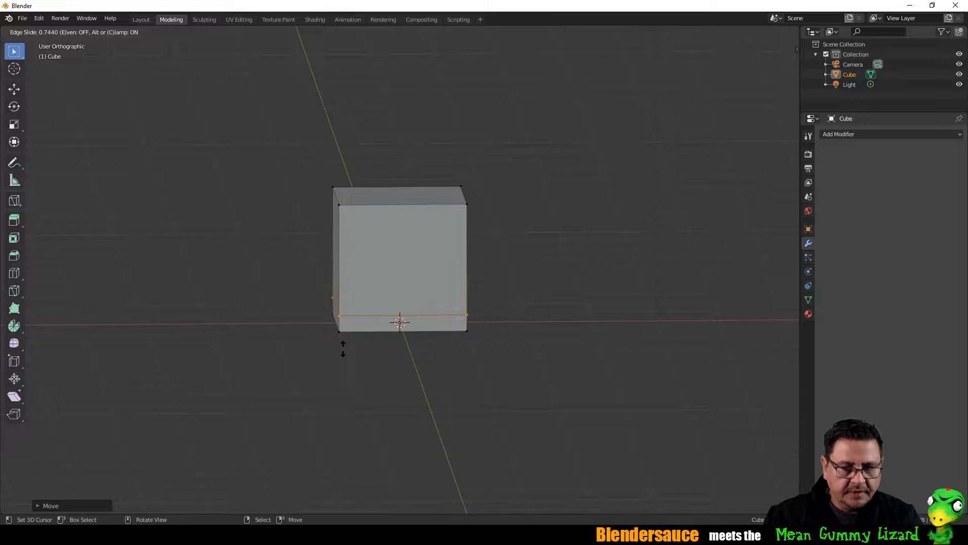
left_click(343, 349)
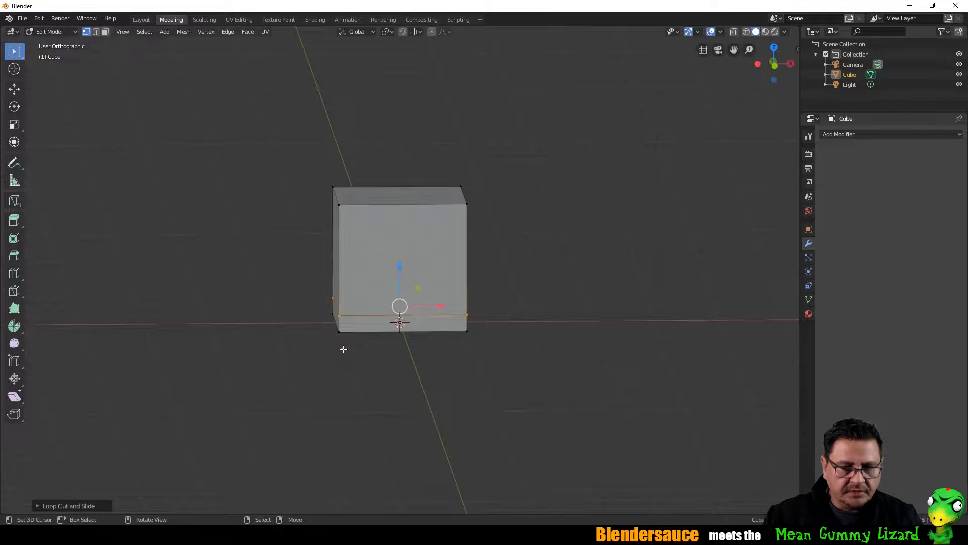
Step: Add a second horizontal loop cut around the cube, roughly midway between the lower loop and the top
middle_click_drag(590, 212, 534, 232)
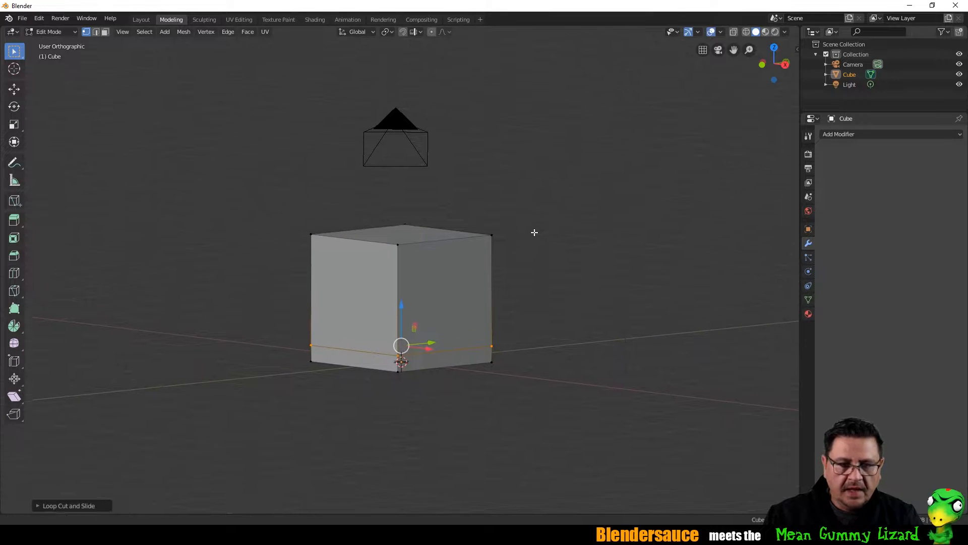
key("ctrl+r")
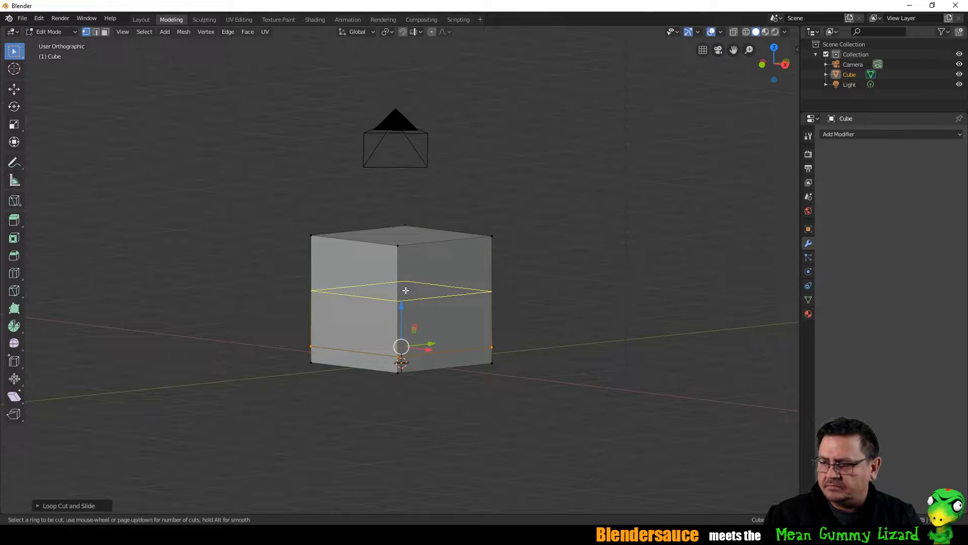
left_click(408, 287)
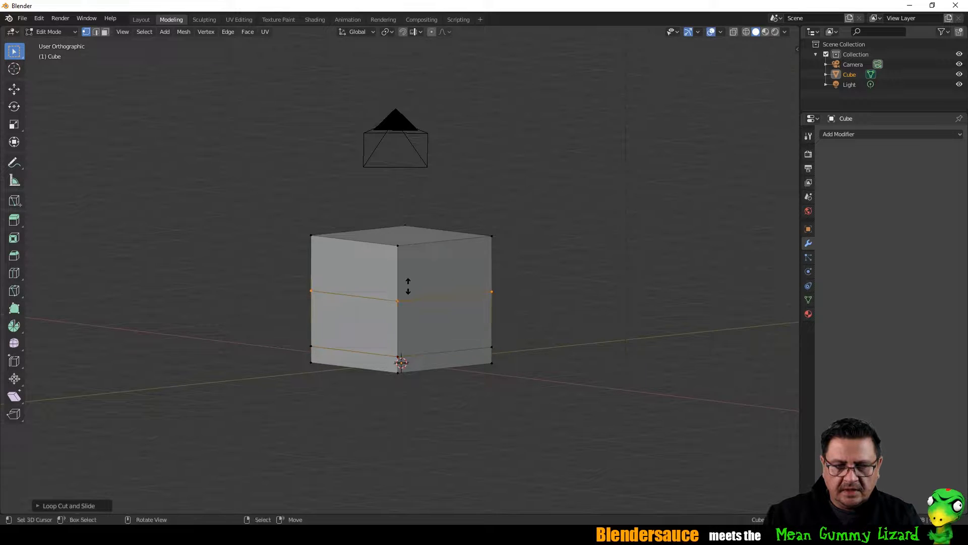
left_click(407, 288)
left_click(397, 242, "shift")
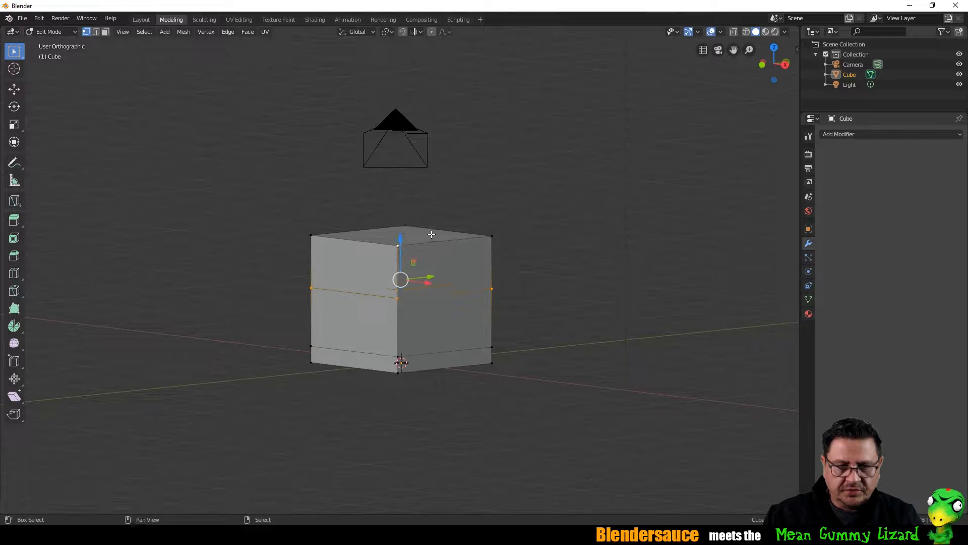
left_click(468, 230, "shift")
left_click(397, 248)
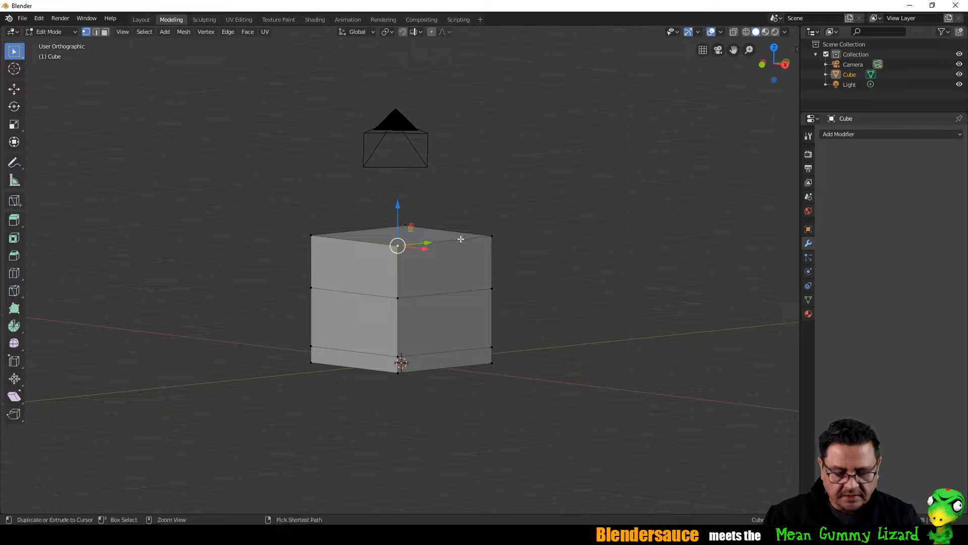
left_click(460, 239, "ctrl")
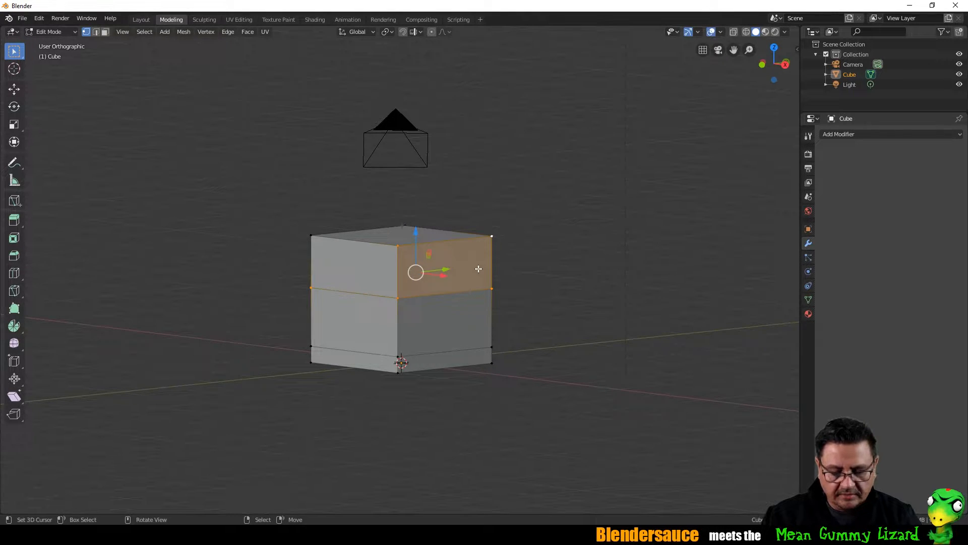
Step: Switch the viewport shading to Look Dev and turn on X-ray so hidden vertices can be selected
key("Tab")
key("Tab")
key("z")
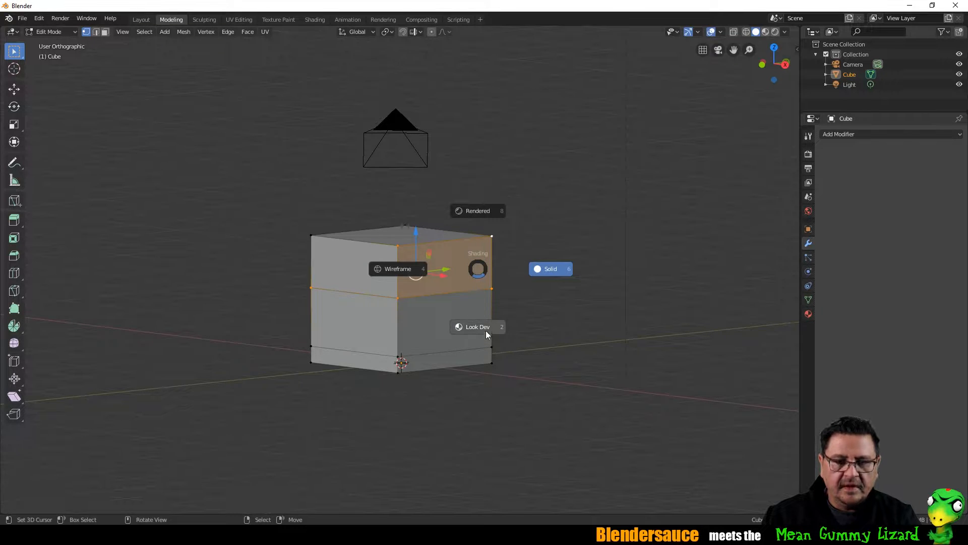
left_click(470, 373)
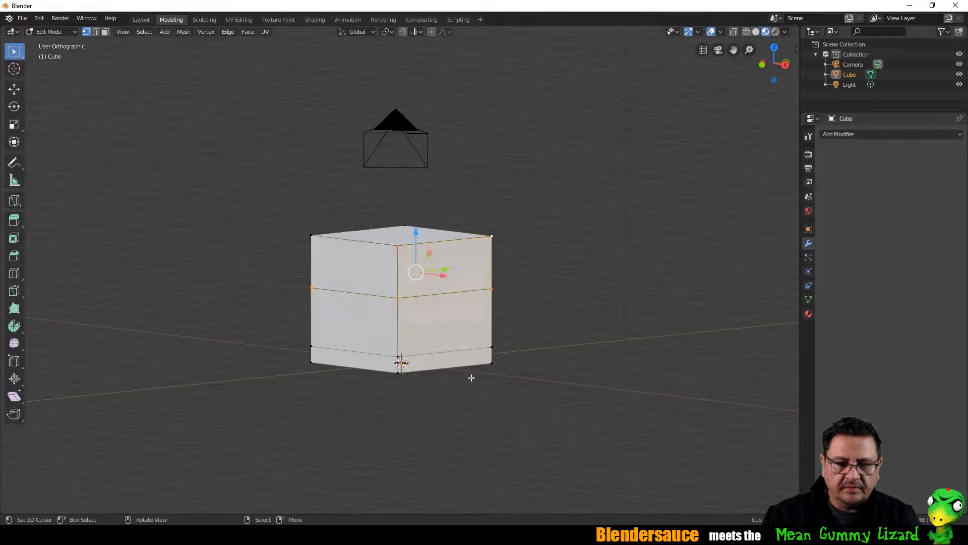
middle_click_drag(508, 242, 705, 56)
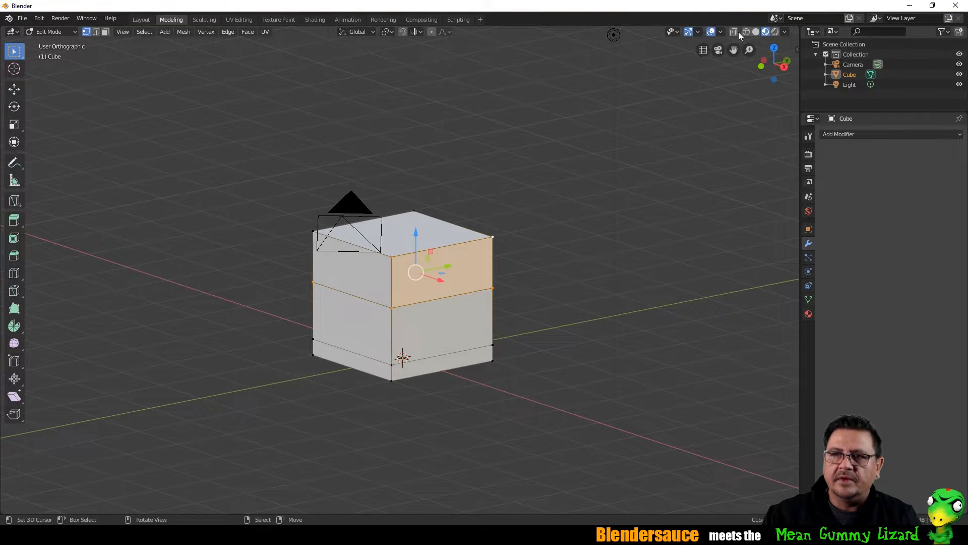
Step: Select the four top corner vertices and raise them slightly along Z to make the box taller
middle_click_drag(495, 244, 416, 246)
right_click(390, 260)
right_click(486, 232, "shift")
right_click(436, 201, "shift")
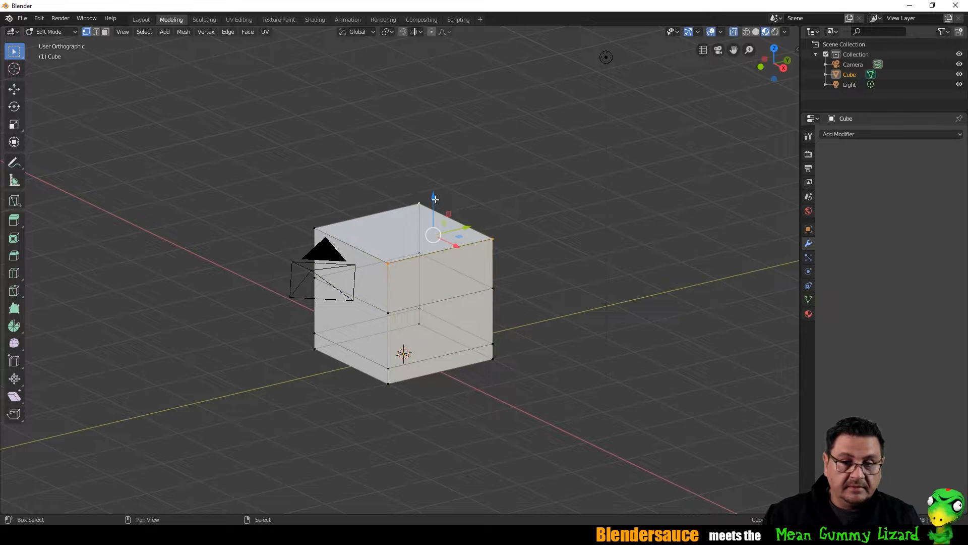
right_click(325, 210, "shift")
left_click_drag(402, 194, 406, 171)
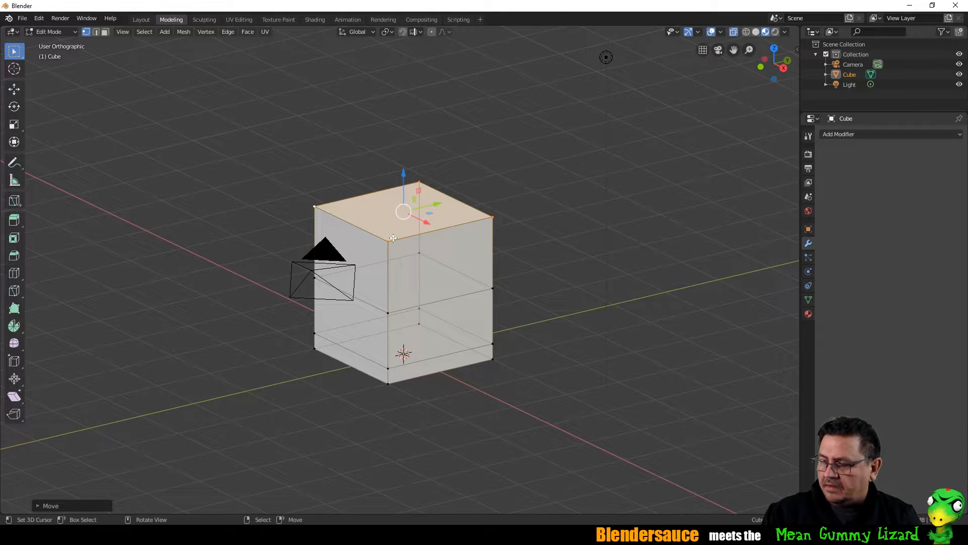
Step: Select only the four vertices of the middle edge loop and move them slightly up along Z
key("alt+a")
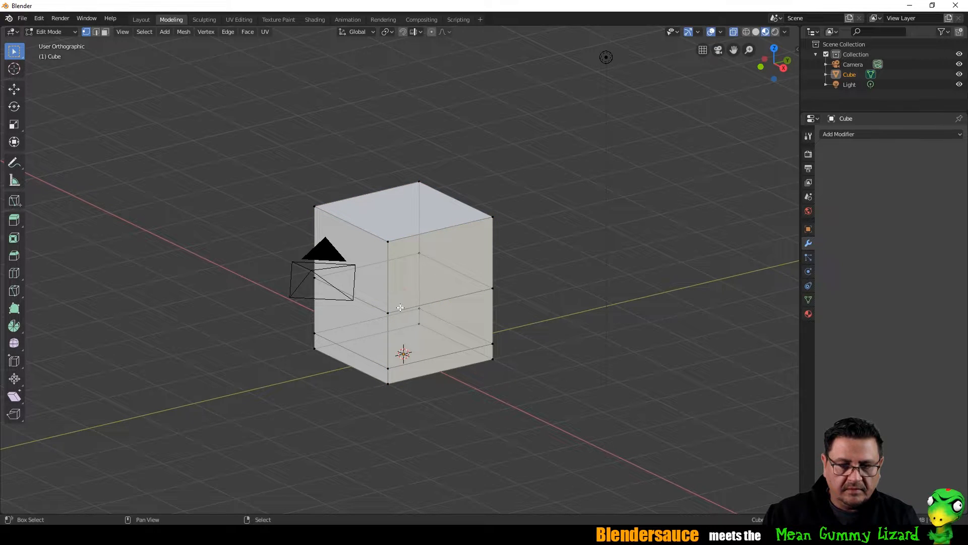
left_click(401, 308)
left_click(497, 288, "shift")
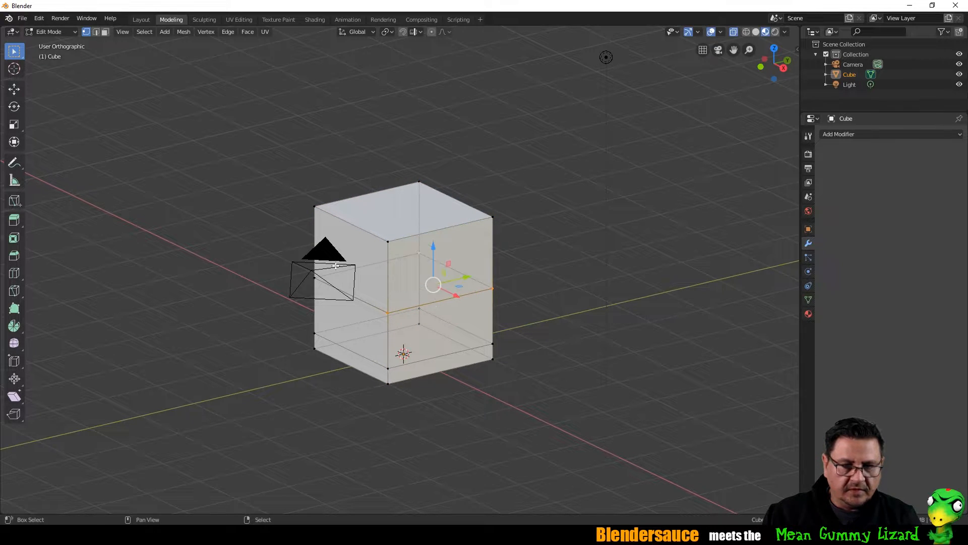
middle_click_drag(426, 253, 547, 281)
left_click_drag(415, 272, 415, 267)
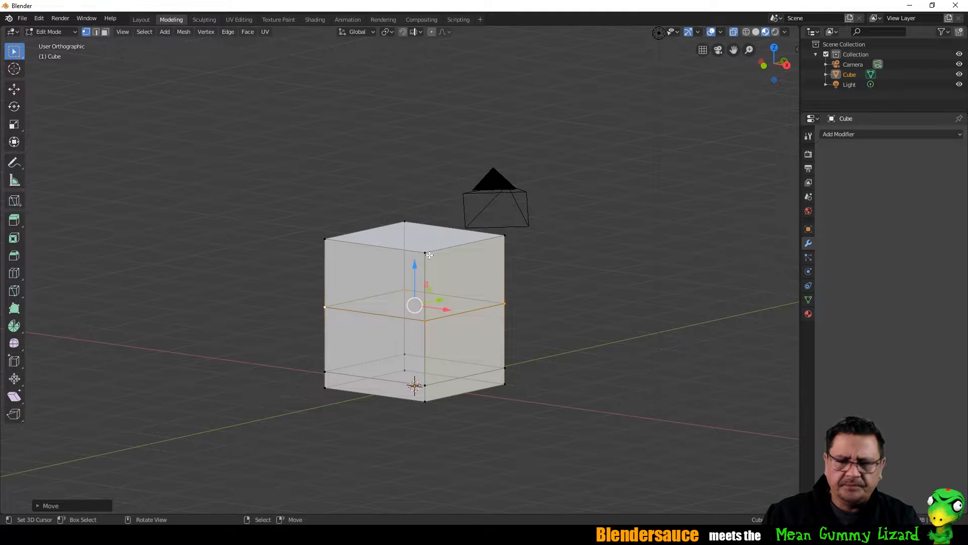
Step: Add a horizontal loop cut close to the box's top edge and a vertical loop cut through its centre
middle_click_drag(412, 251, 438, 262)
key("ctrl+r")
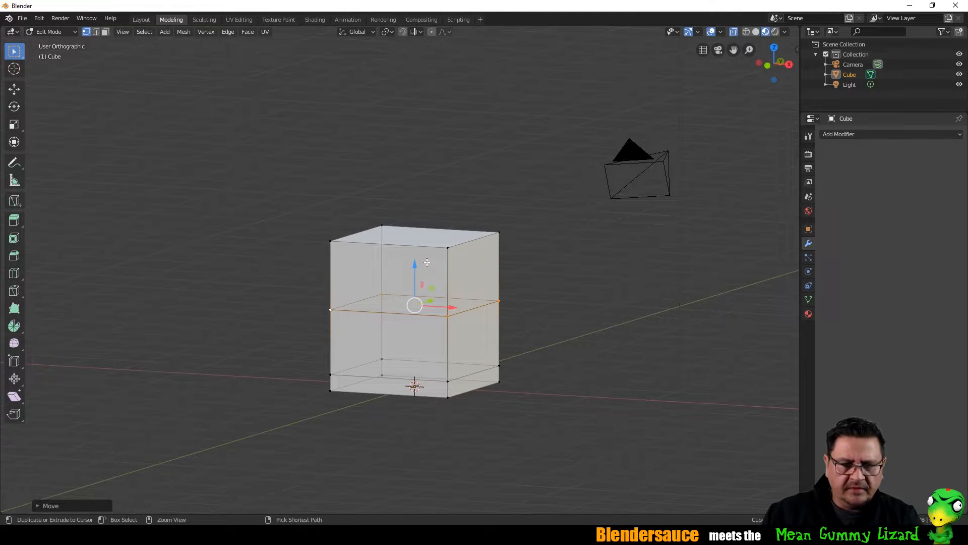
left_click(441, 262)
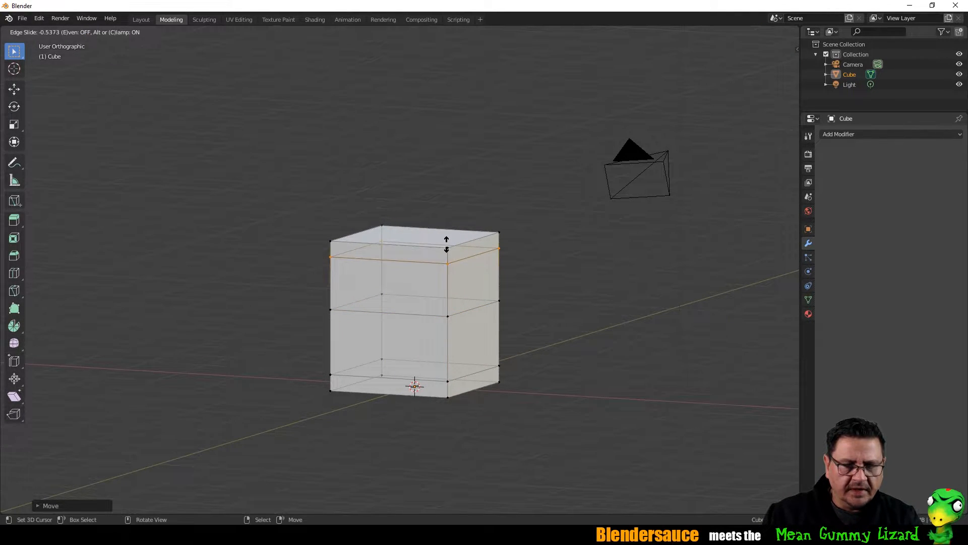
left_click(443, 249)
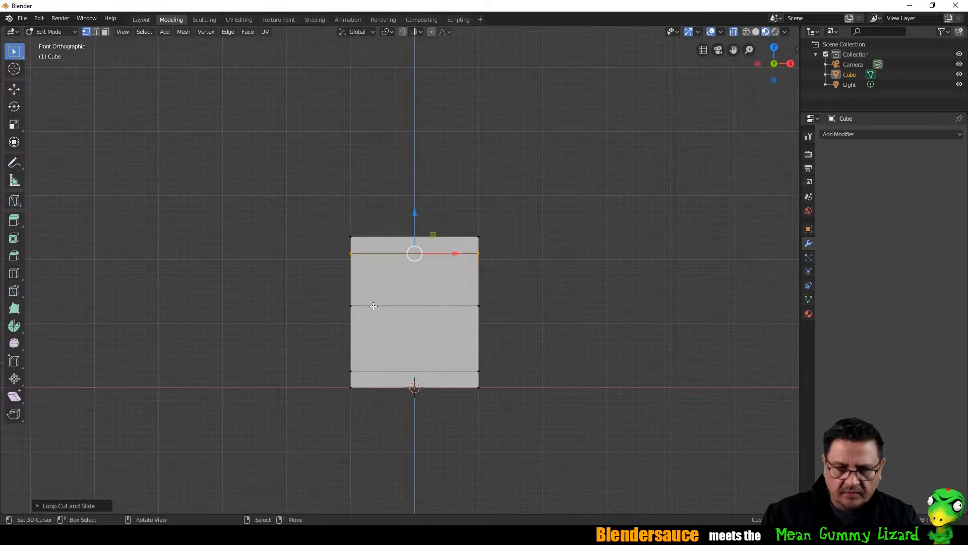
key("KP_1")
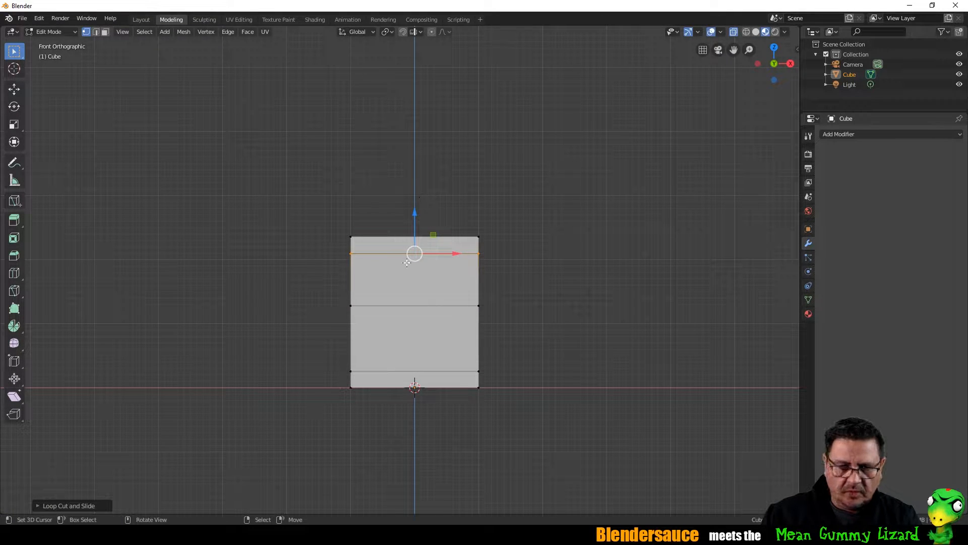
left_click(412, 364, "alt")
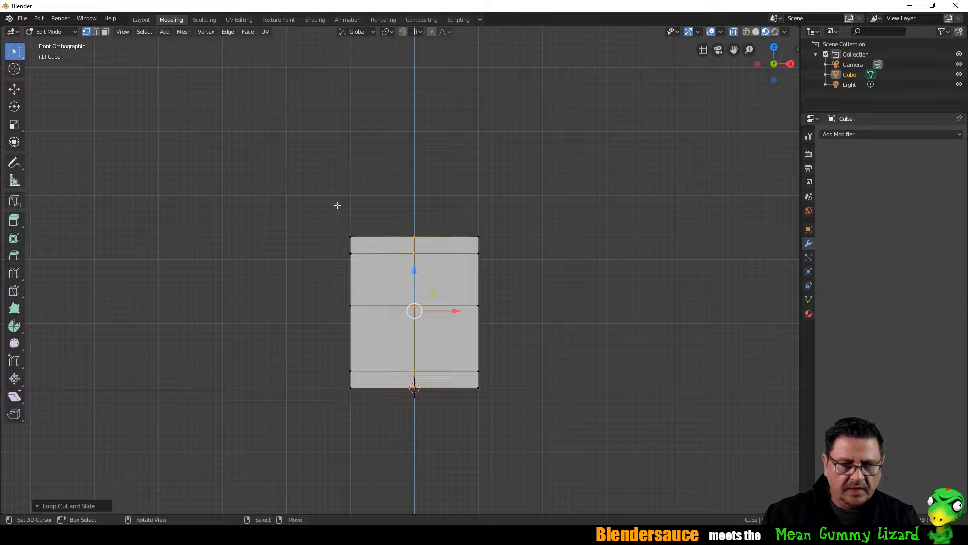
Step: Delete all vertices of the box's outer column on the negative X side so that only the positive X half remains
mouse_move(338, 205)
middle_mouse_down()
mouse_move(335, 240)
mouse_move(337, 212)
middle_mouse_up()
key("a")
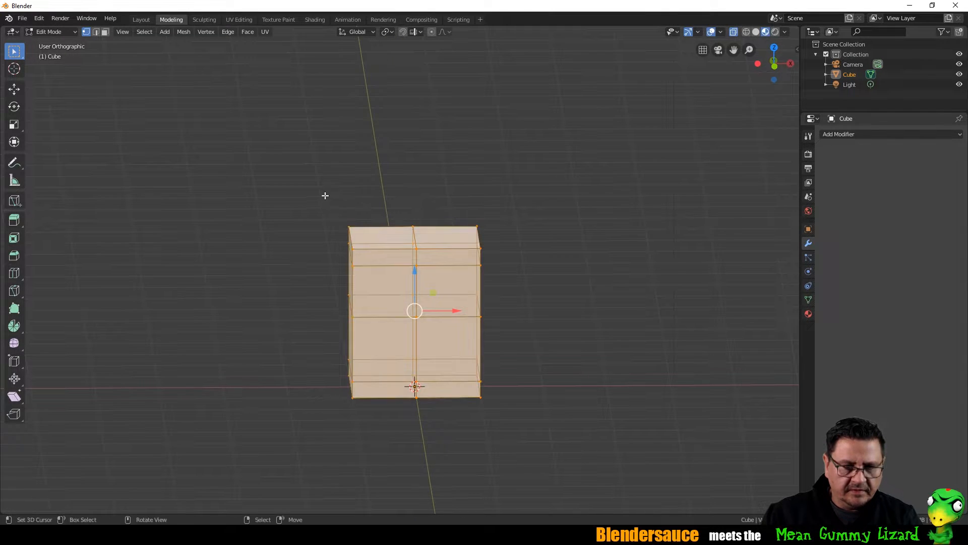
key("alt+a")
left_click_drag(323, 192, 385, 422)
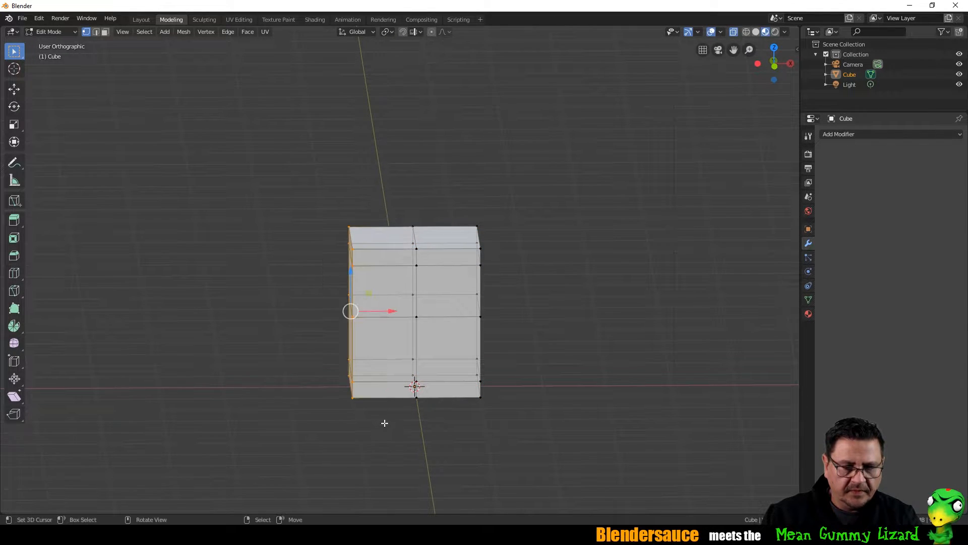
key("x")
left_click(368, 392)
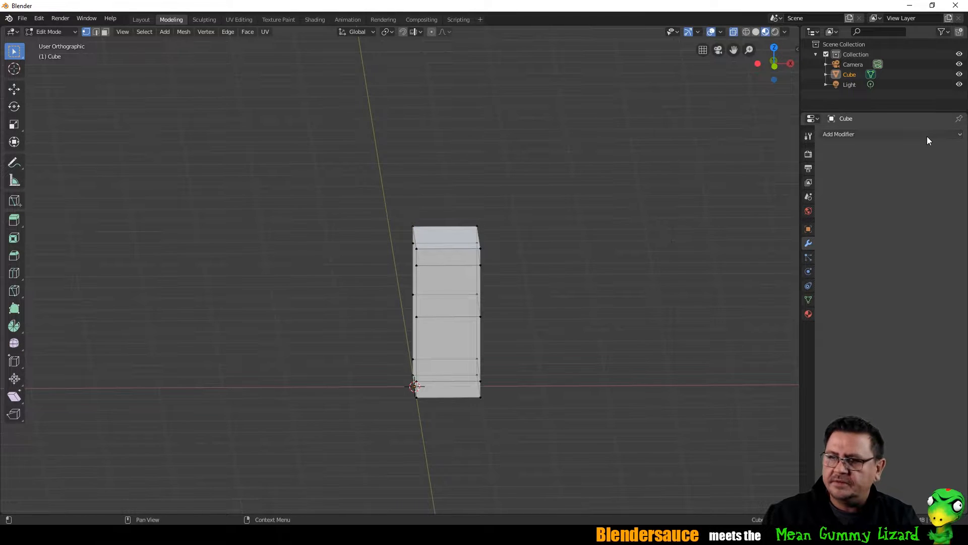
Step: Add a Mirror modifier to the cube, mirroring the remaining half across the X axis
left_click(908, 135)
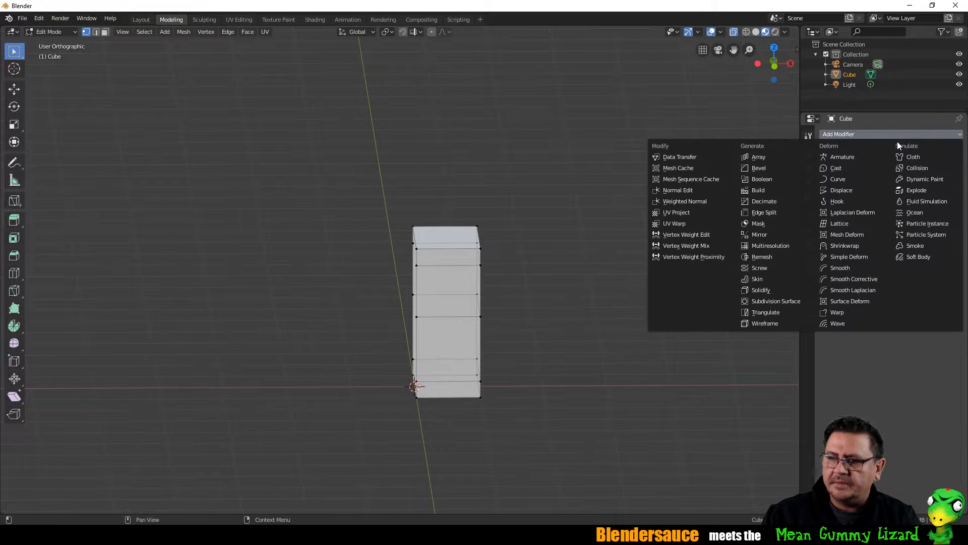
left_click(776, 233)
middle_click_drag(530, 261, 502, 257)
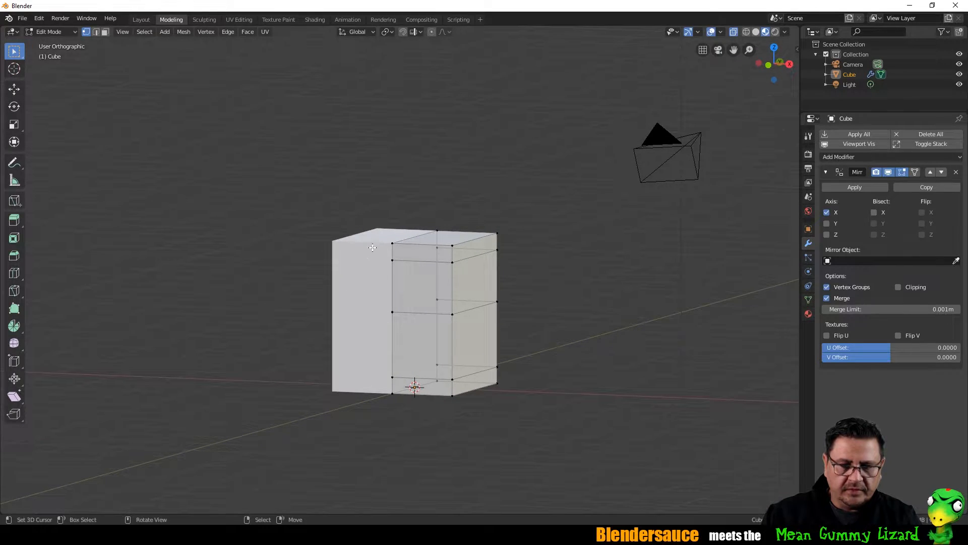
Step: Add a vertical loop cut close to the mirror seam and a horizontal loop cut between the middle and upper loops
middle_click_drag(423, 298, 429, 305)
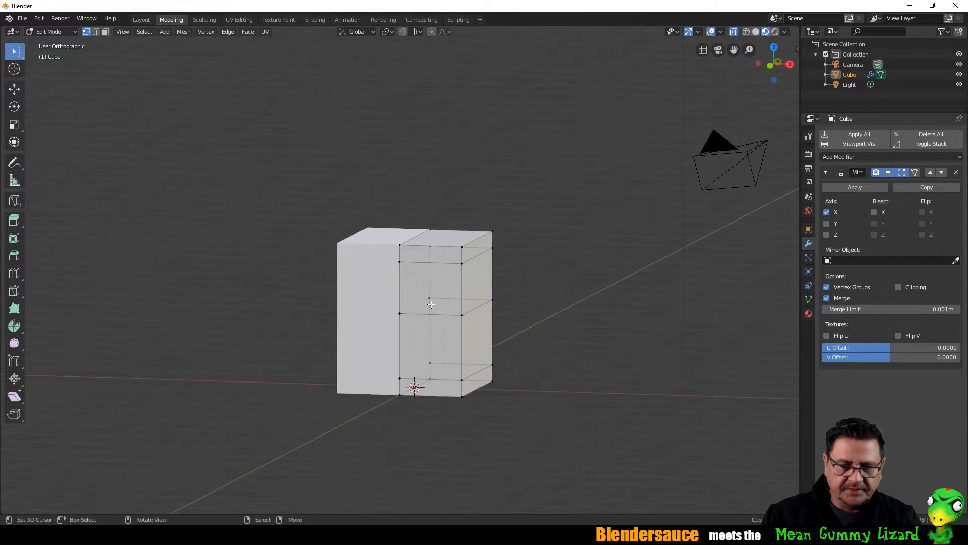
key("ctrl+r")
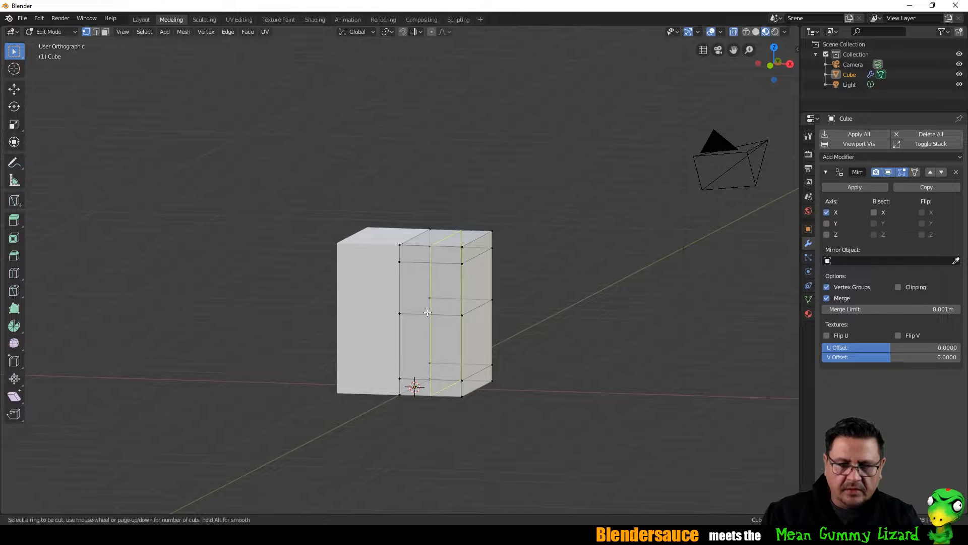
left_click(427, 313)
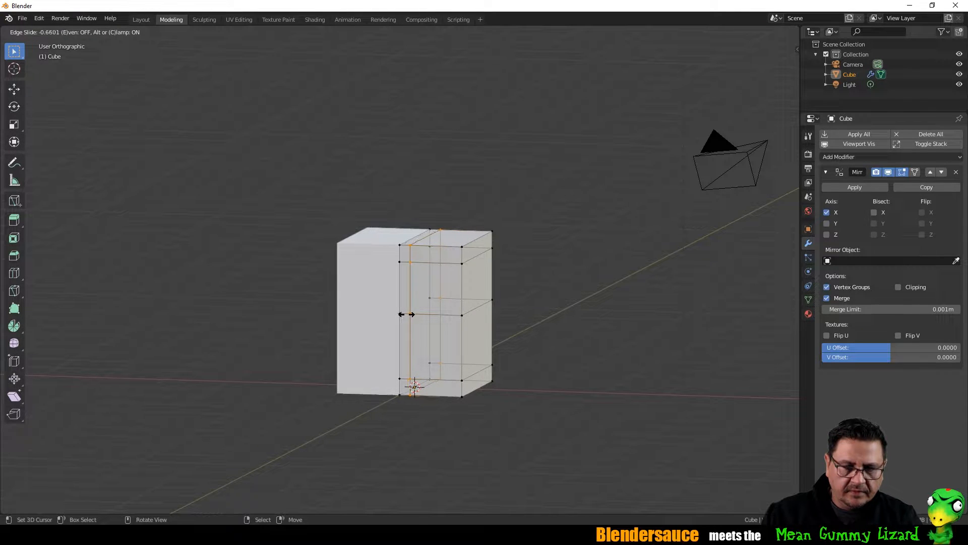
left_click(409, 317)
key("ctrl+r")
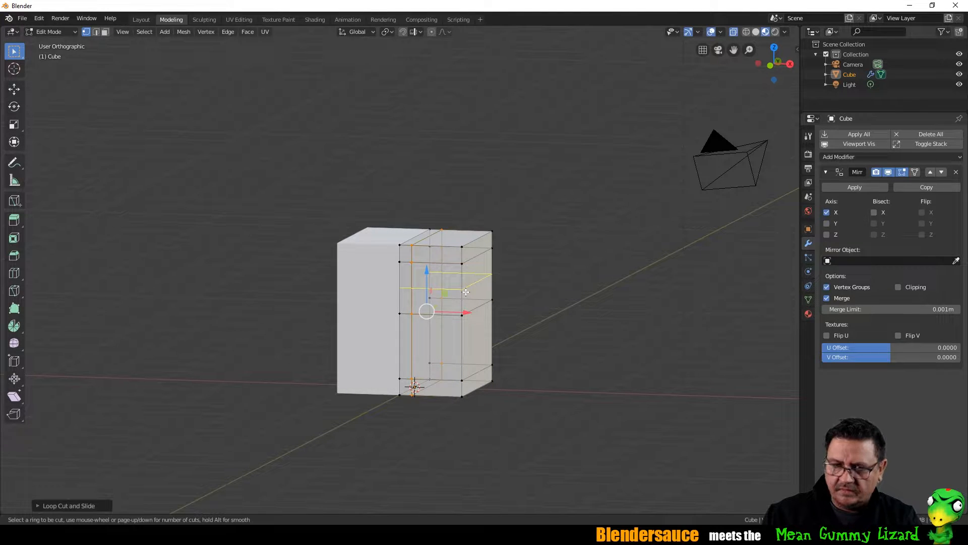
left_click(466, 290)
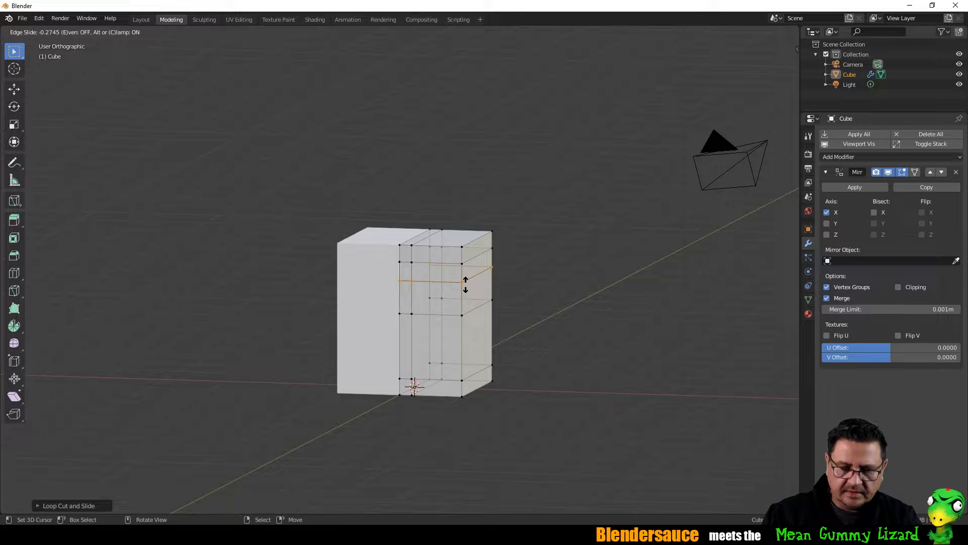
left_click(466, 285)
Step: Select the vertices of the two horizontal loops below the box's top edge and lower them slightly along Z
middle_click_drag(407, 255, 415, 252)
key("a")
key("alt+a")
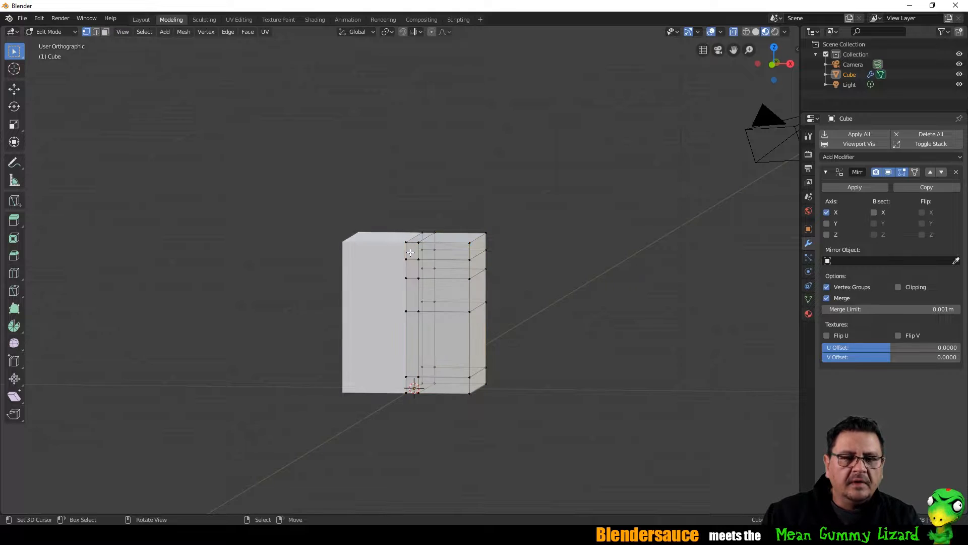
key("b")
left_click_drag(397, 247, 522, 289)
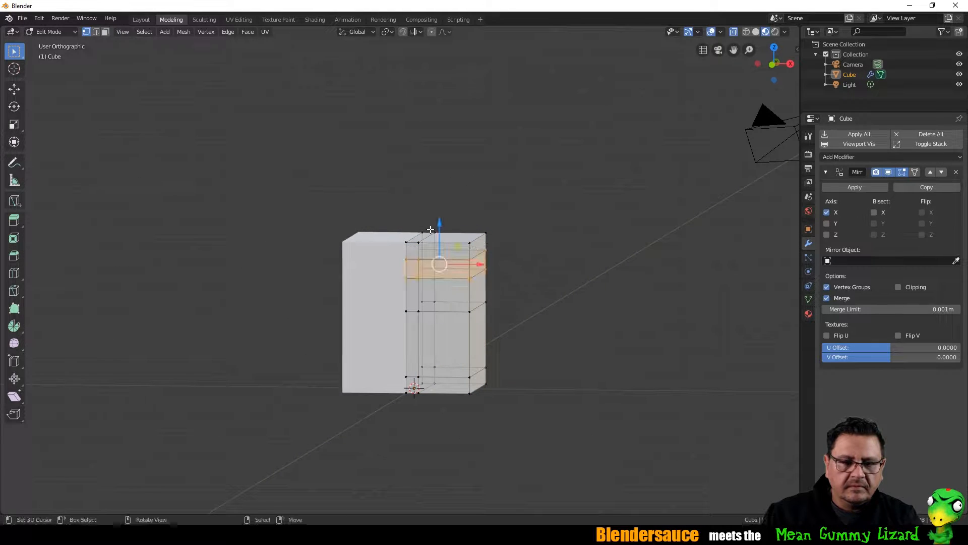
left_click_drag(440, 222, 441, 228)
Step: Add a vertical loop cut close to the outer side of the editable half
middle_click_drag(442, 232, 412, 286)
key("ctrl+r")
left_click(469, 320)
left_click(475, 321)
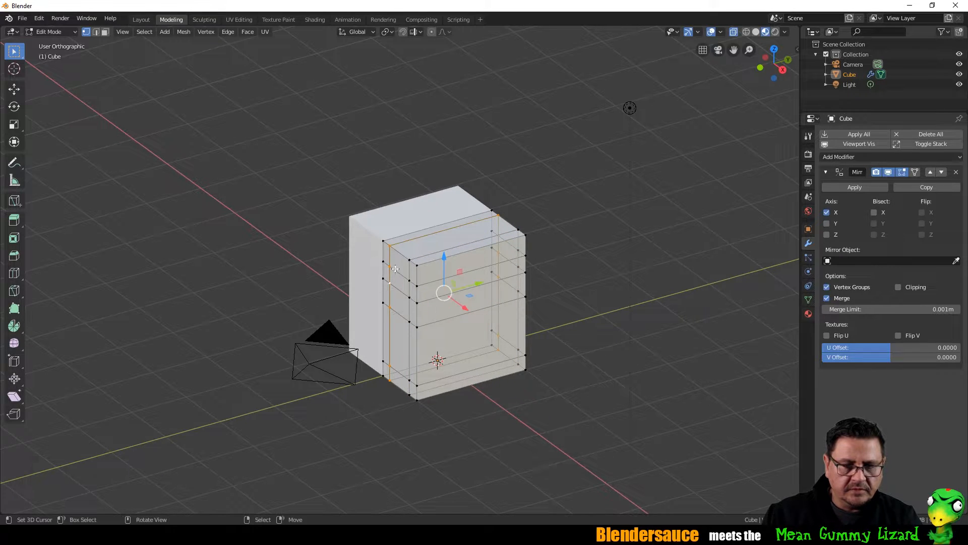
Step: Move the inner vertical edge loop about 0.05 m along X towards the mirror seam
middle_click_drag(393, 295, 454, 264)
key("g")
key("x")
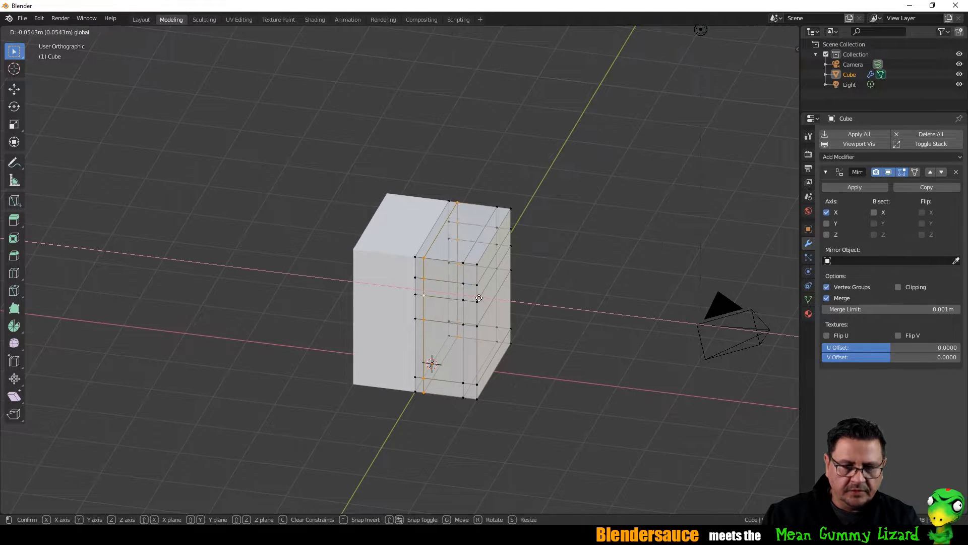
left_click(479, 298)
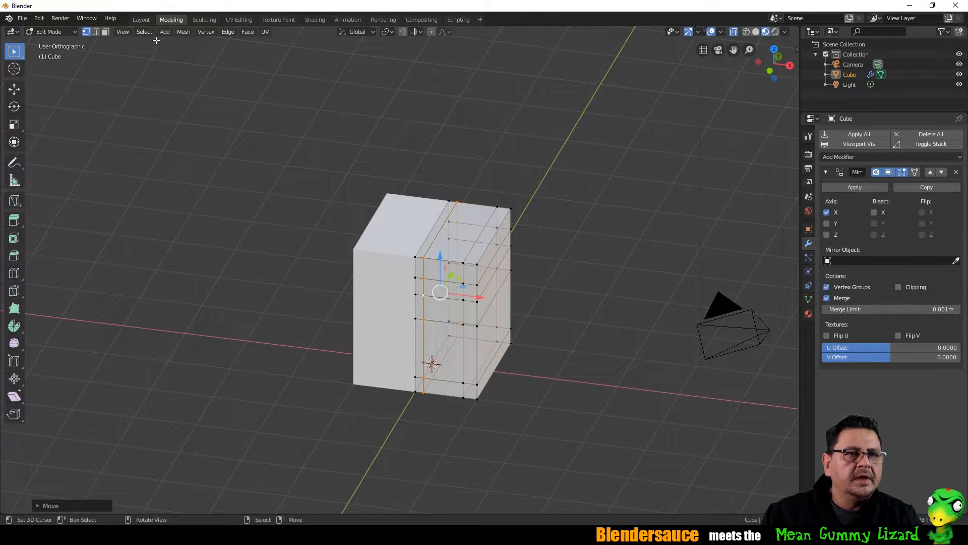
Step: In edge select mode, delete the front seam edge between the middle horizontal loop and the loop above it
left_click(95, 32)
left_click(419, 306)
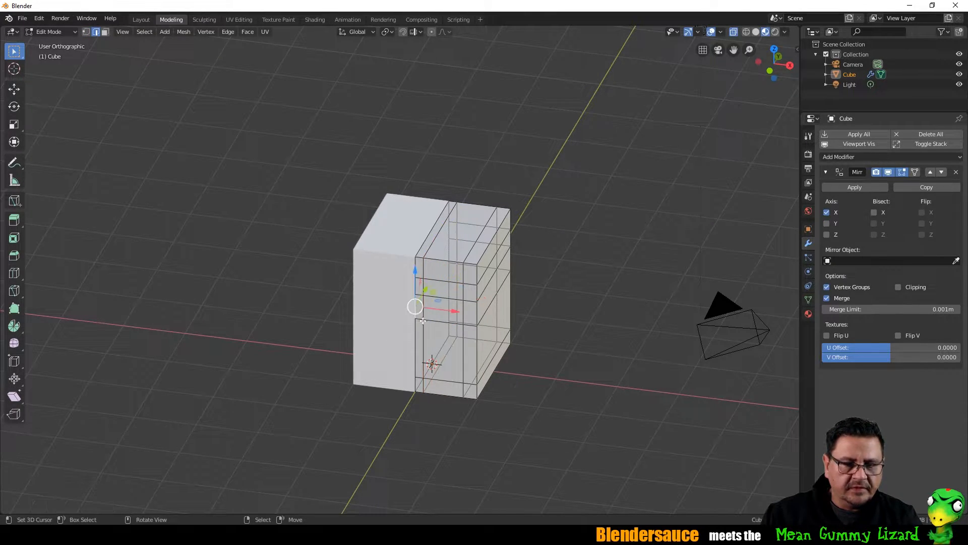
key("x")
left_click(415, 352)
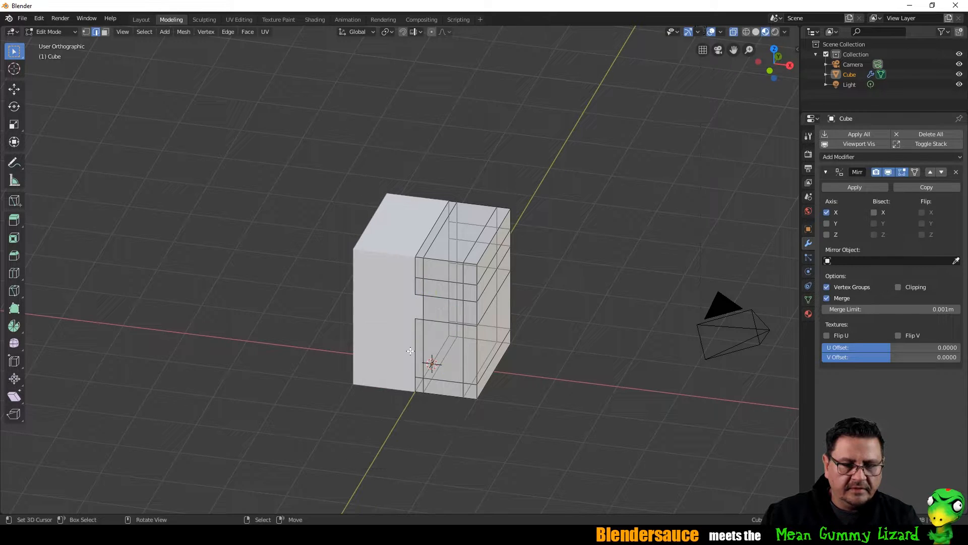
Step: Extrude the vertical edge bordering the front opening and move the new edge about 0.28 m inward along Y
middle_click_drag(420, 247, 412, 270)
left_click(417, 326)
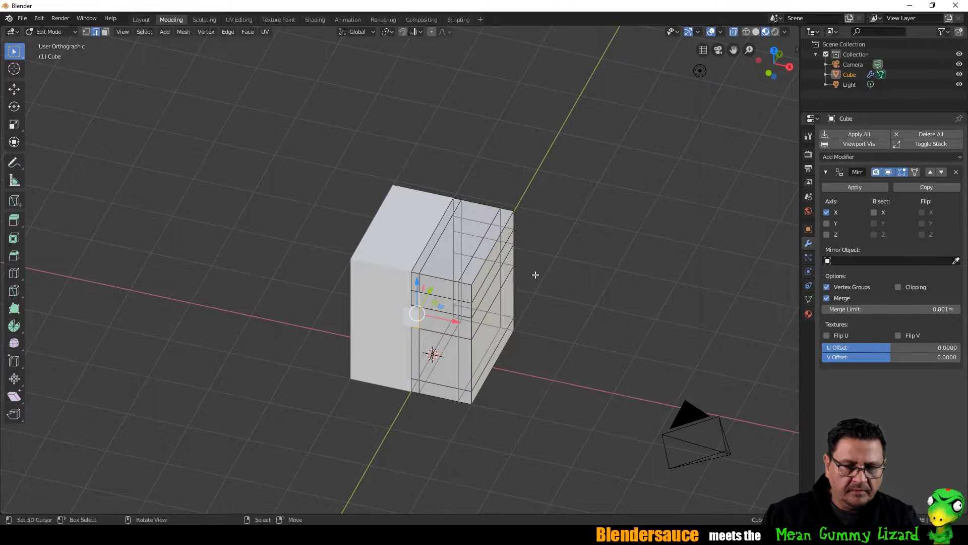
middle_click_drag(537, 275, 476, 272)
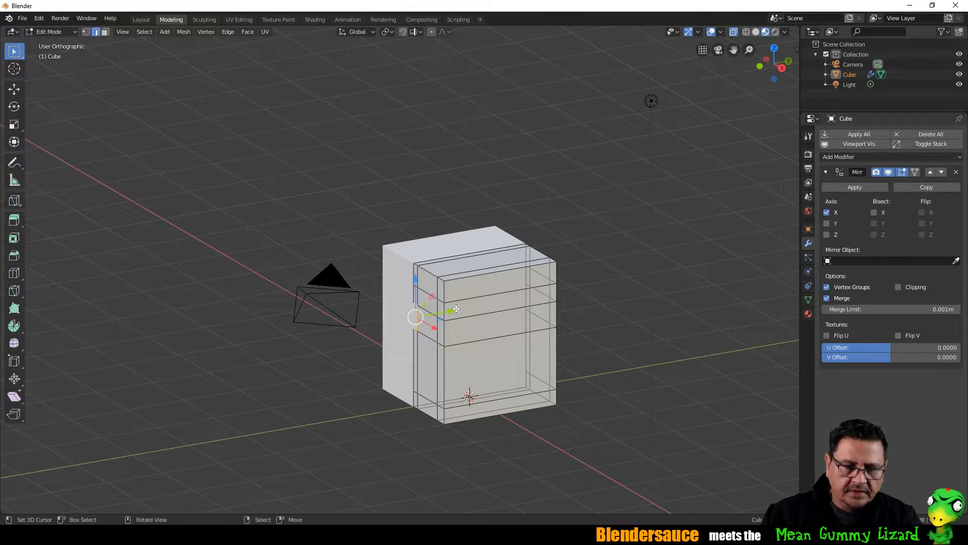
key("g")
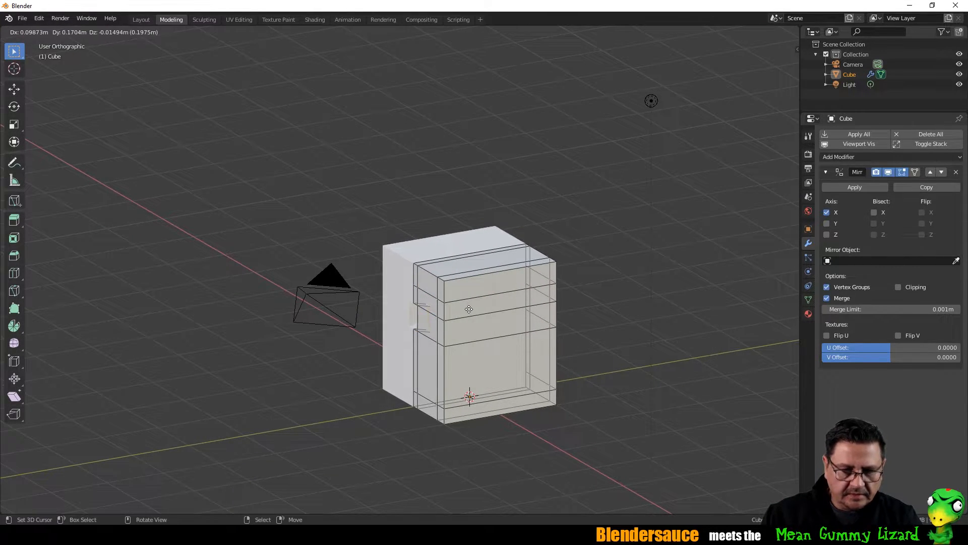
left_click(465, 312)
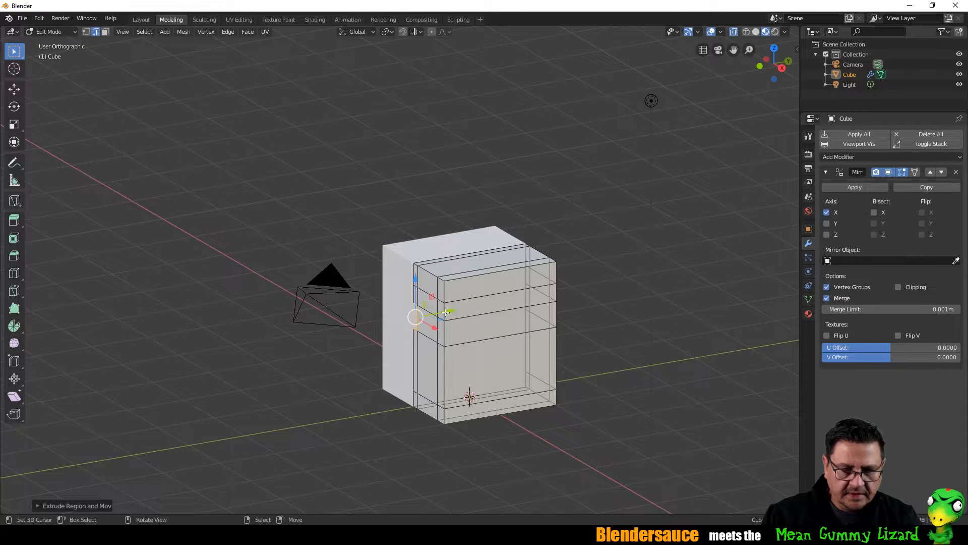
key("g")
key("y")
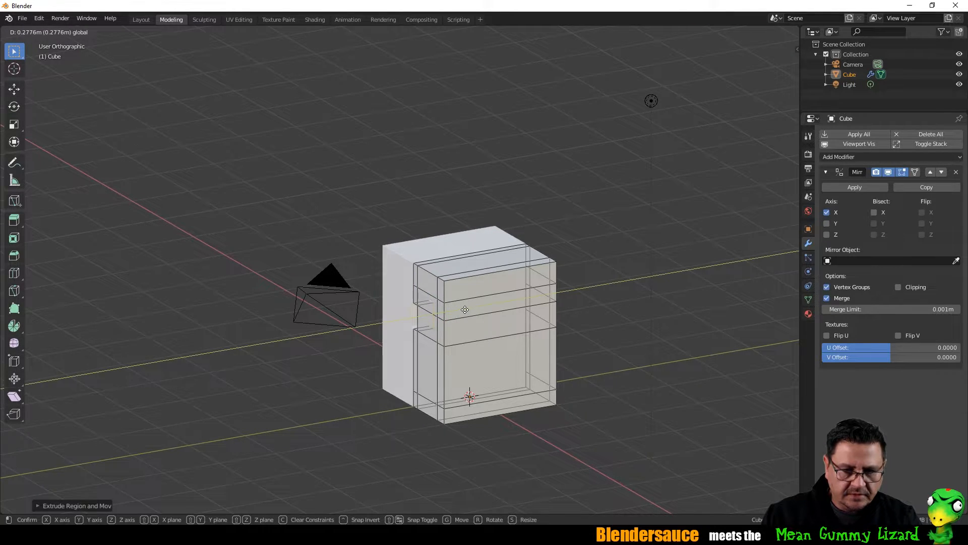
left_click(463, 310)
Step: Add a vertical loop cut through the wide front faces, close to the edge loop beside the front opening
middle_click_drag(424, 275, 394, 461)
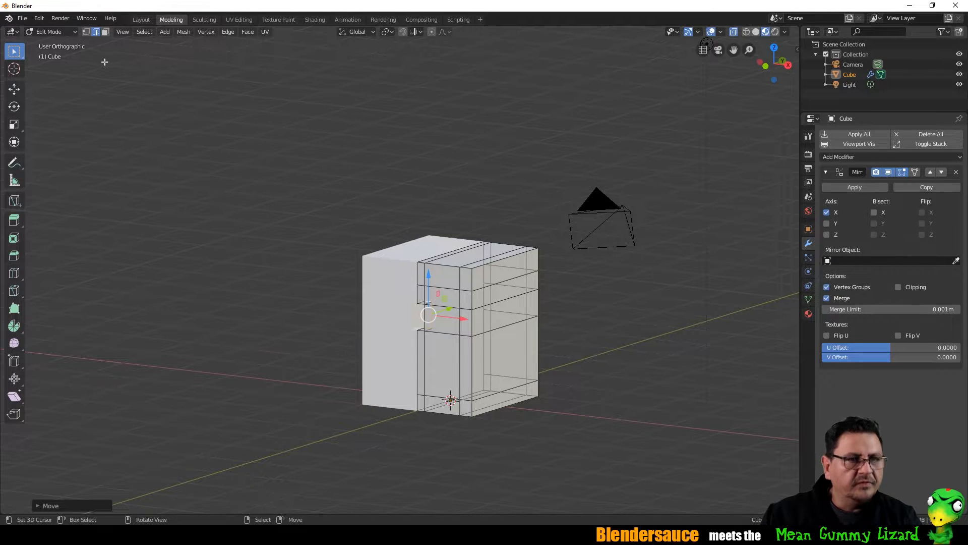
left_click(105, 31)
left_click(439, 324)
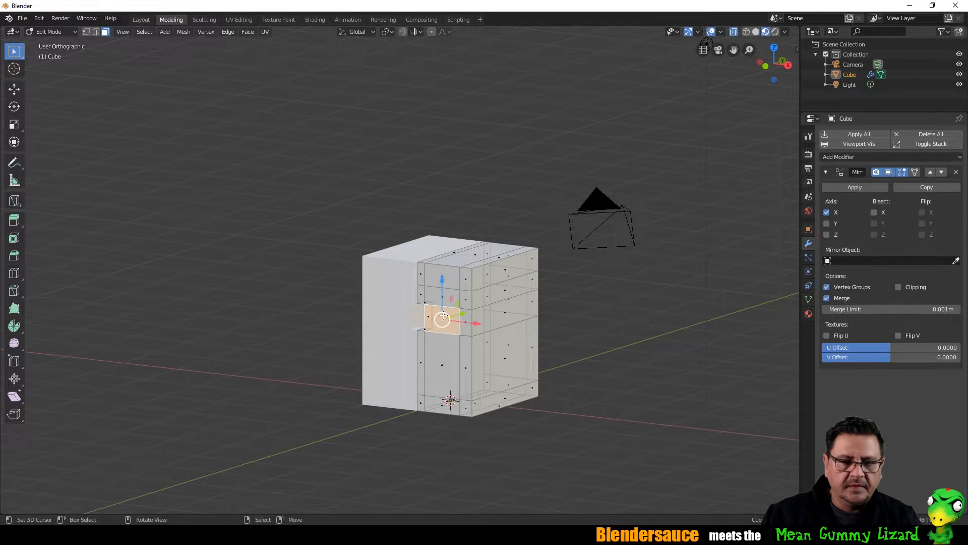
left_click(444, 297)
middle_click_drag(450, 300, 429, 343)
key("ctrl+r")
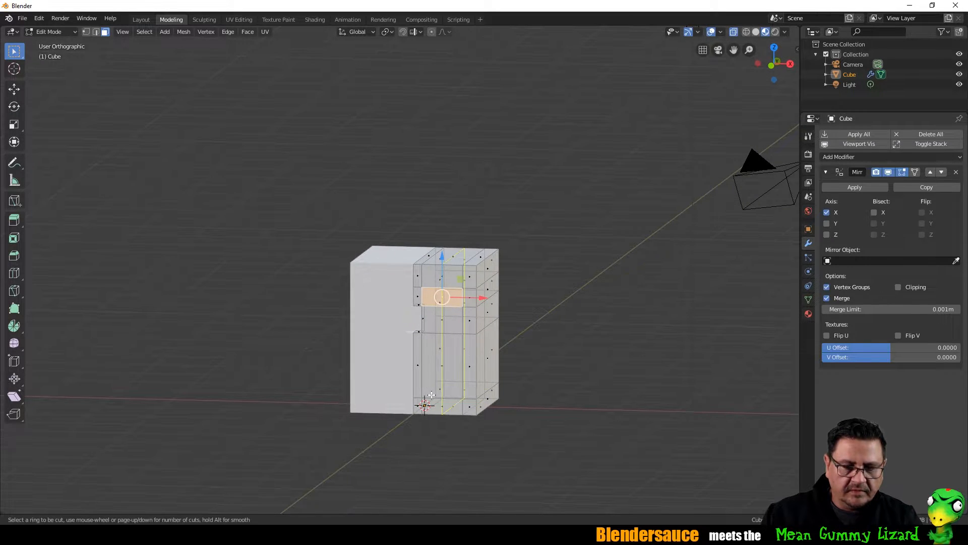
left_click(423, 393)
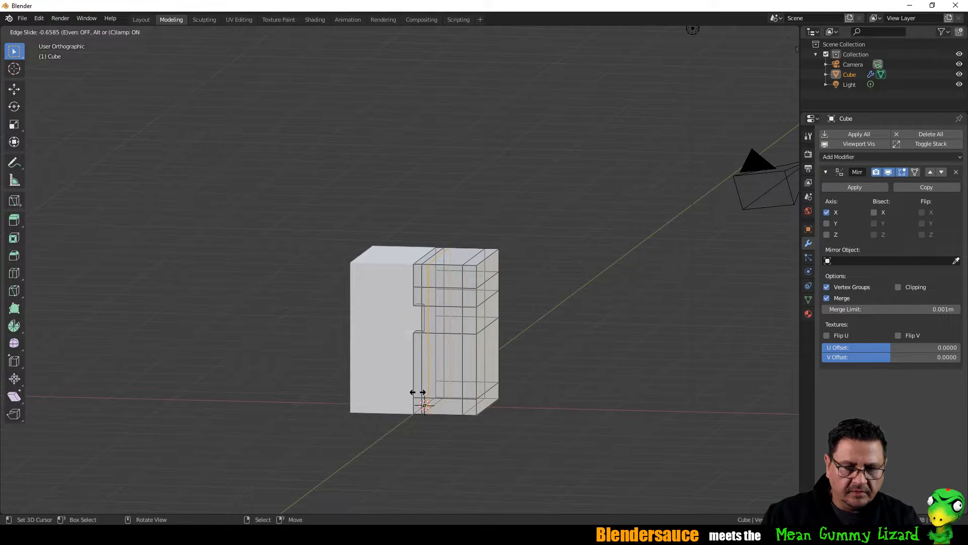
left_click(419, 392)
Step: In face select mode, extrude the front face in the band above the opening about 0.22 m inward along Y
middle_click_drag(469, 241, 391, 337)
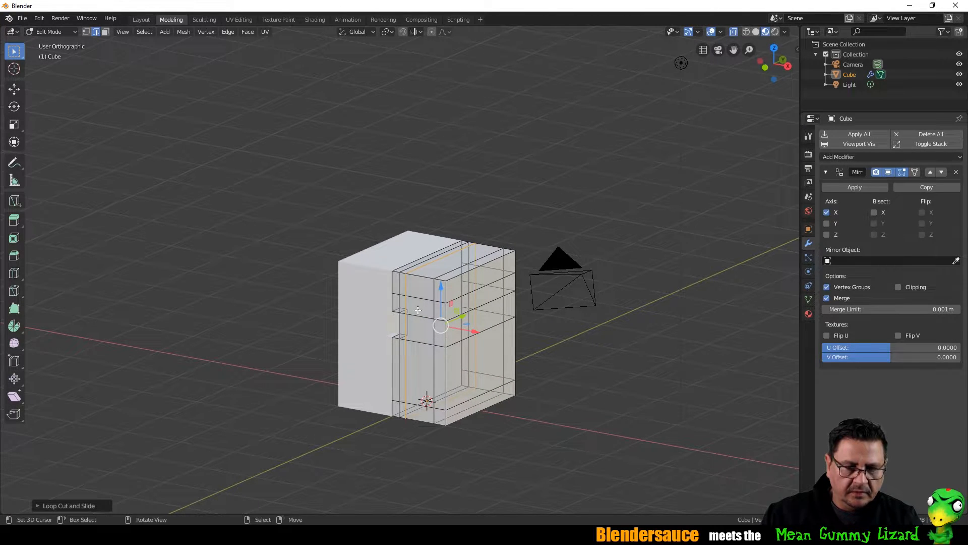
left_click(105, 31)
left_click(415, 311)
middle_click_drag(505, 247, 471, 258)
key("e")
key("y")
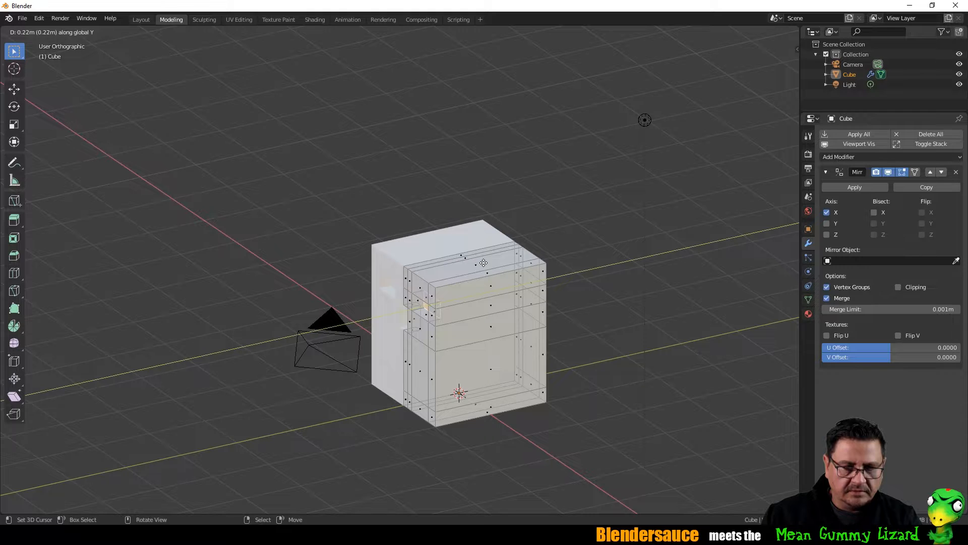
left_click(482, 262)
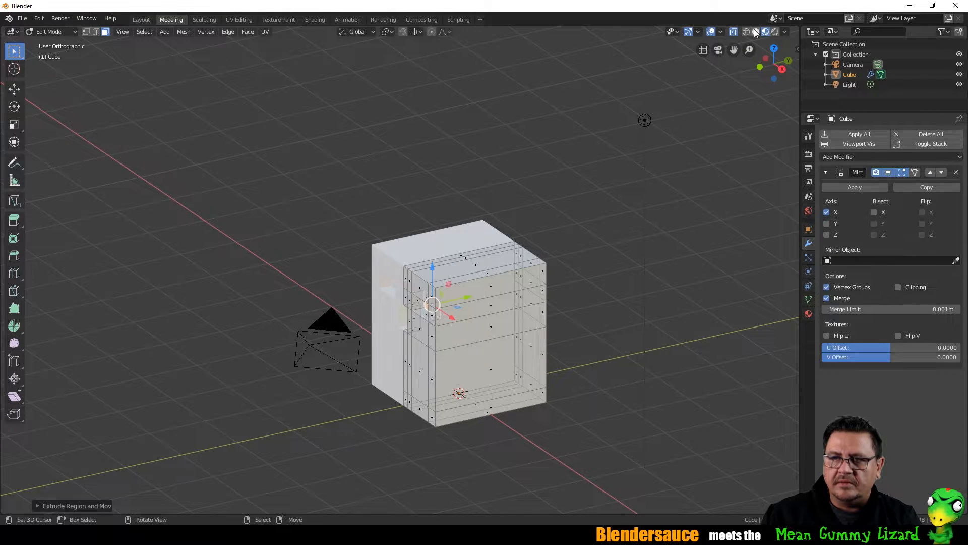
Step: Try Solid viewport shading and return to Look Dev shading
left_click(786, 31)
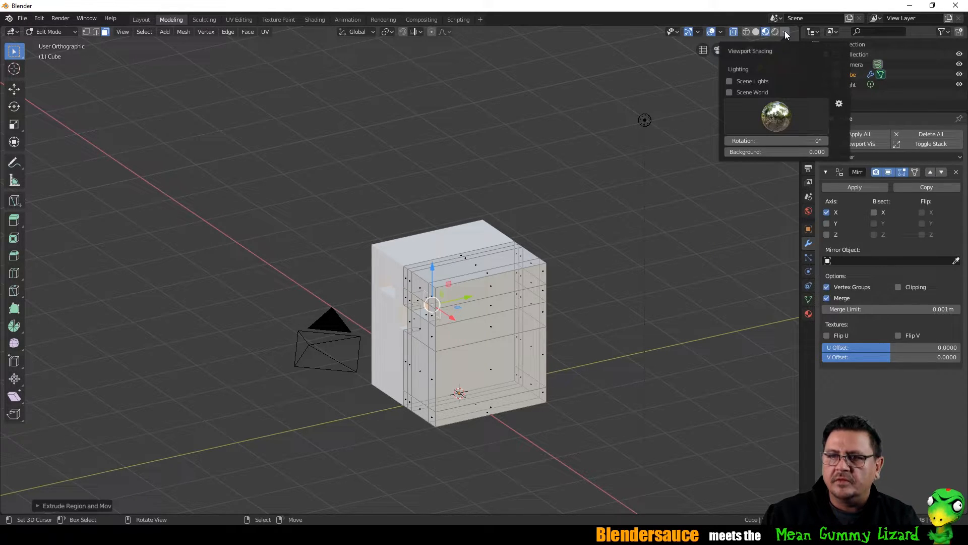
left_click(756, 31)
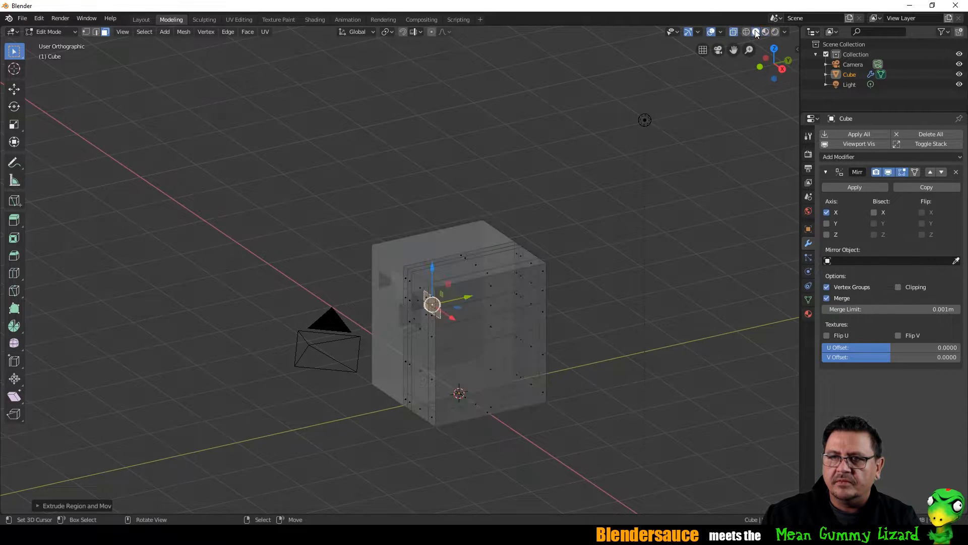
left_click(765, 32)
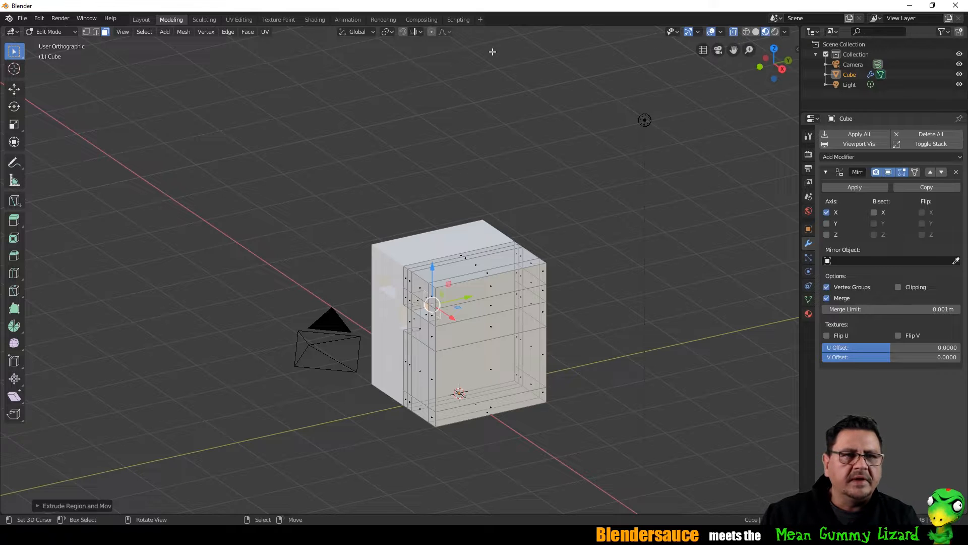
left_click(122, 32)
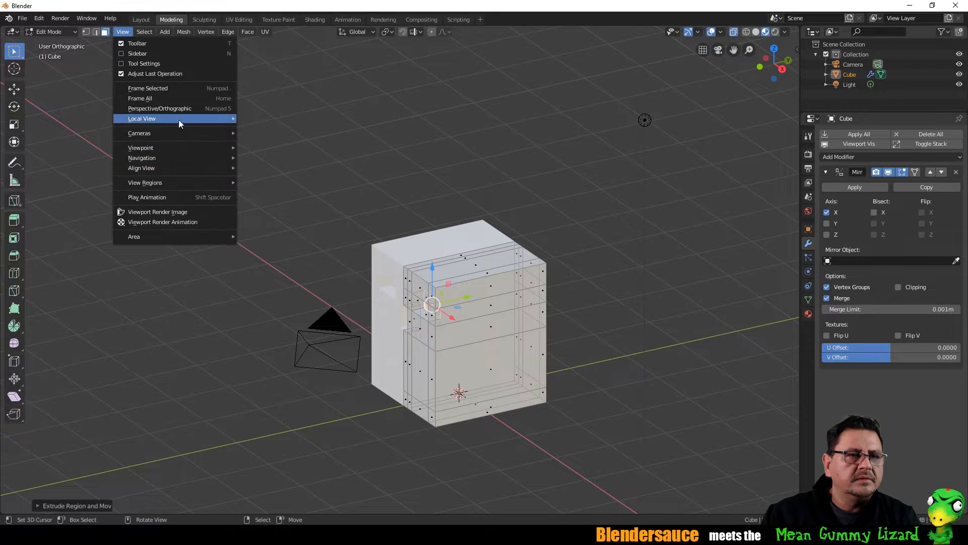
mouse_move(187, 235)
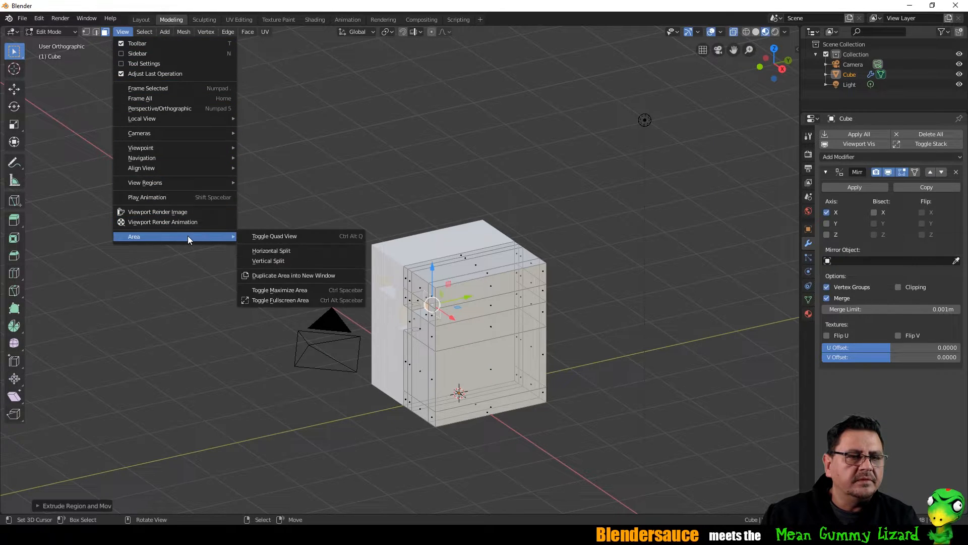
middle_click_drag(580, 215, 576, 214)
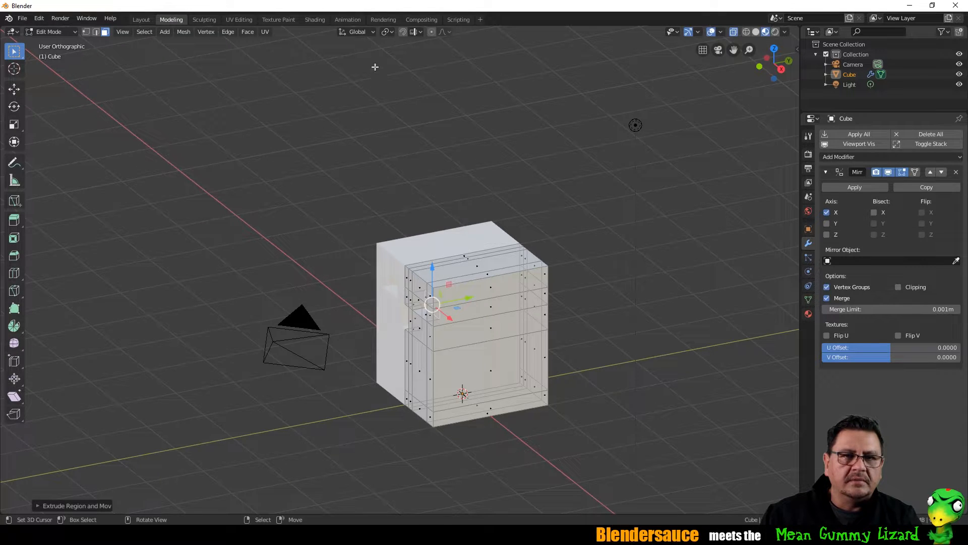
Step: Add a horizontal loop cut through the tall lower front faces, slid about -0.68 toward the existing loop above
mouse_move(461, 216)
middle_mouse_down()
mouse_move(477, 221)
mouse_move(469, 202)
middle_mouse_up()
middle_click_drag(465, 255, 467, 344, "shift")
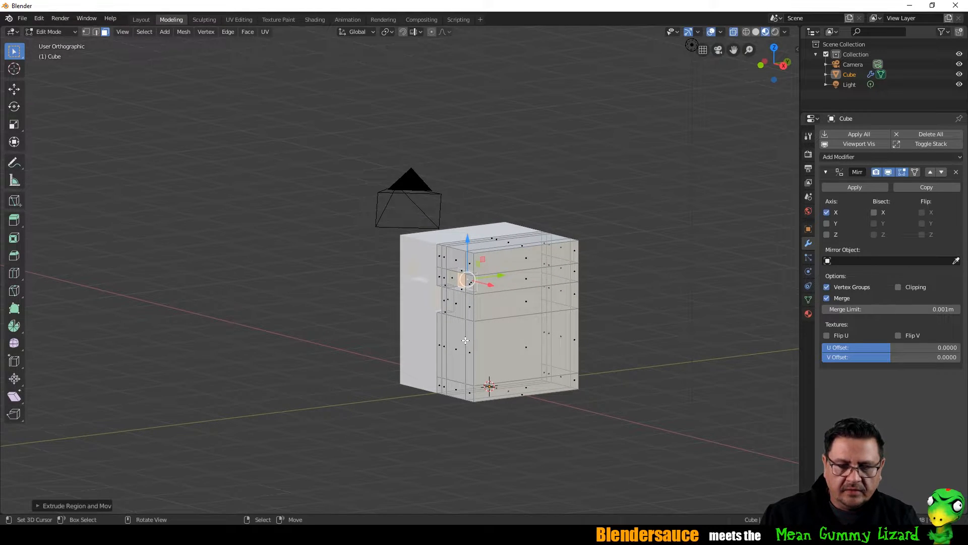
key("ctrl+r")
left_click(472, 329)
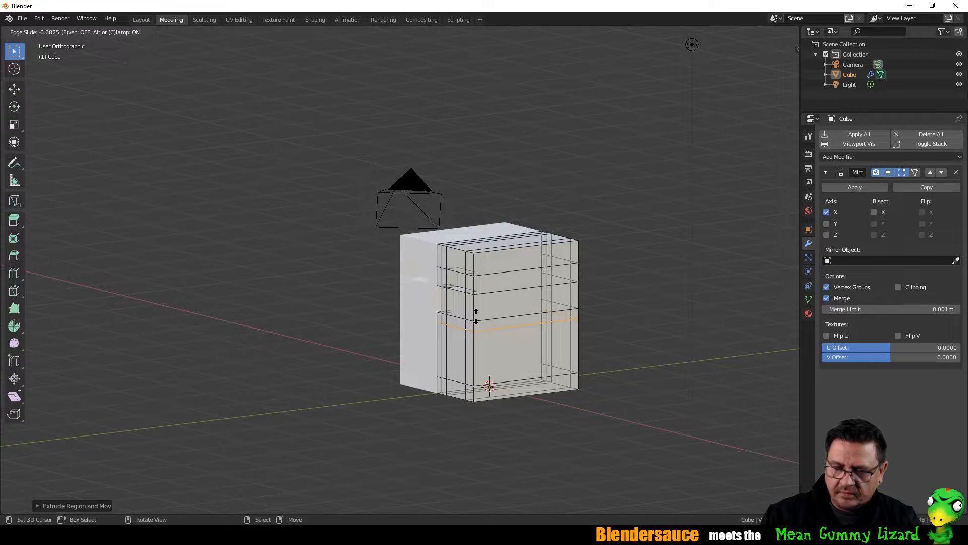
left_click(476, 317)
Step: Add another horizontal loop cut through the lower faces, slid about 0.62 toward the loop near the base
key("ctrl+r")
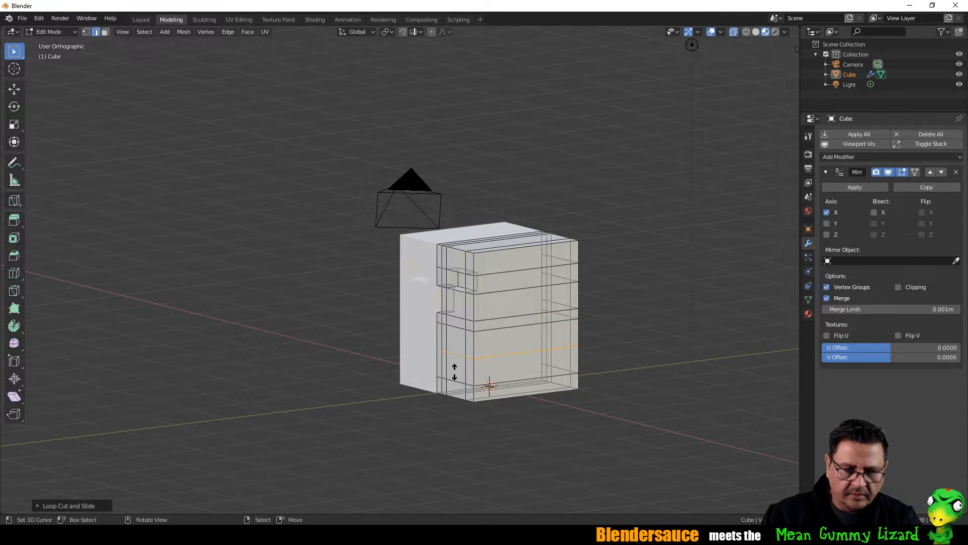
left_click(454, 372)
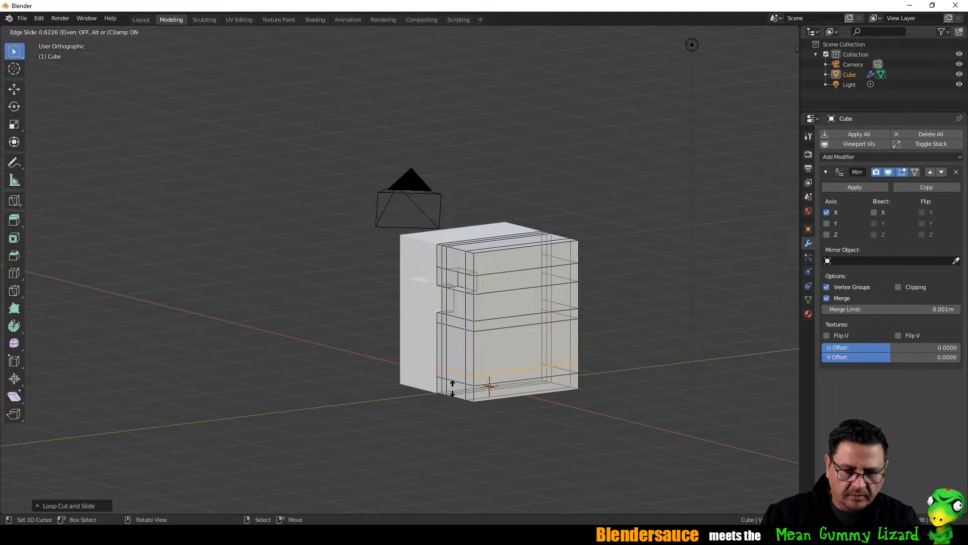
left_click(453, 388)
middle_click_drag(453, 388, 400, 426)
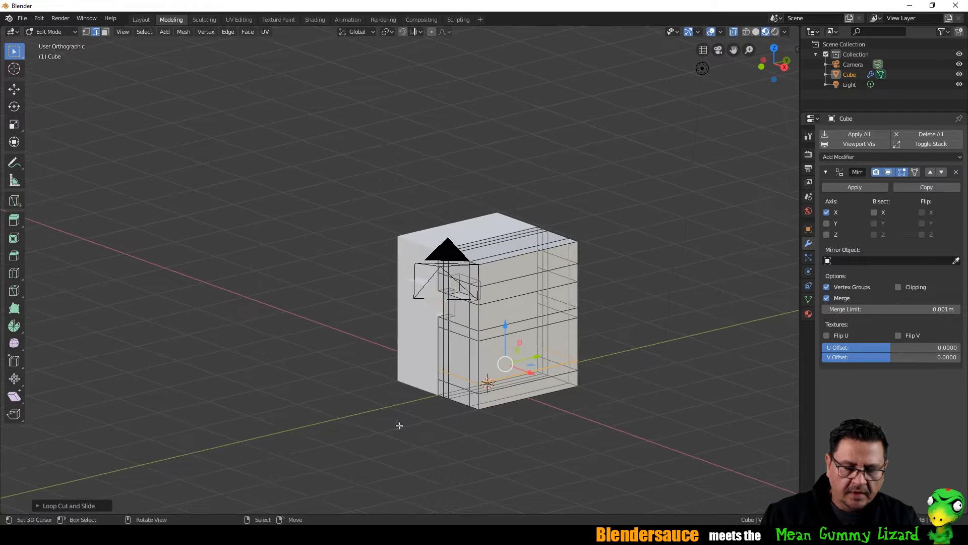
Step: In face select mode, delete the two adjacent front faces between the upper and lower horizontal loop cuts
left_click(104, 32)
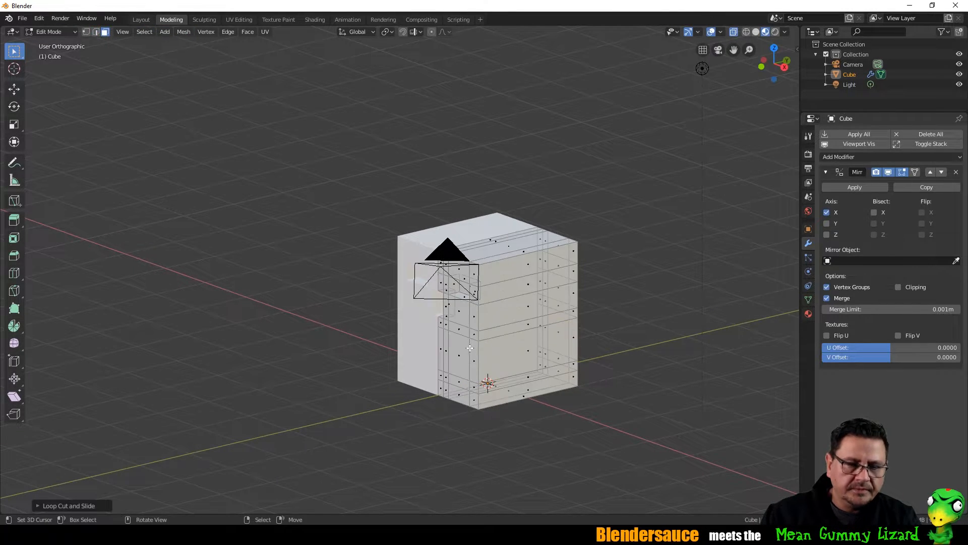
left_click(458, 361)
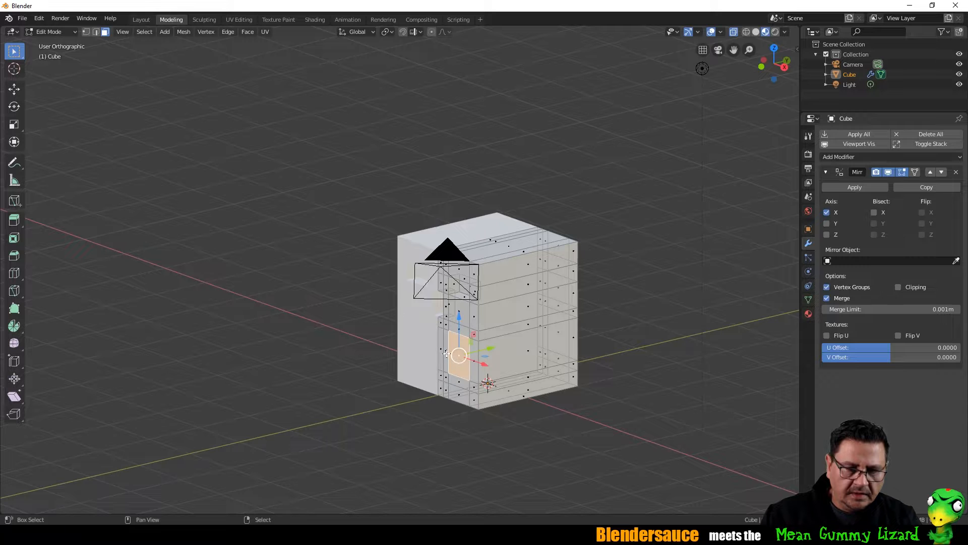
left_click(444, 351, "shift")
middle_click_drag(443, 351, 683, 122)
key("x")
left_click(517, 349)
Step: Add a vertical loop cut centered across the wide side faces without sliding it
scroll(511, 342, "up", 4)
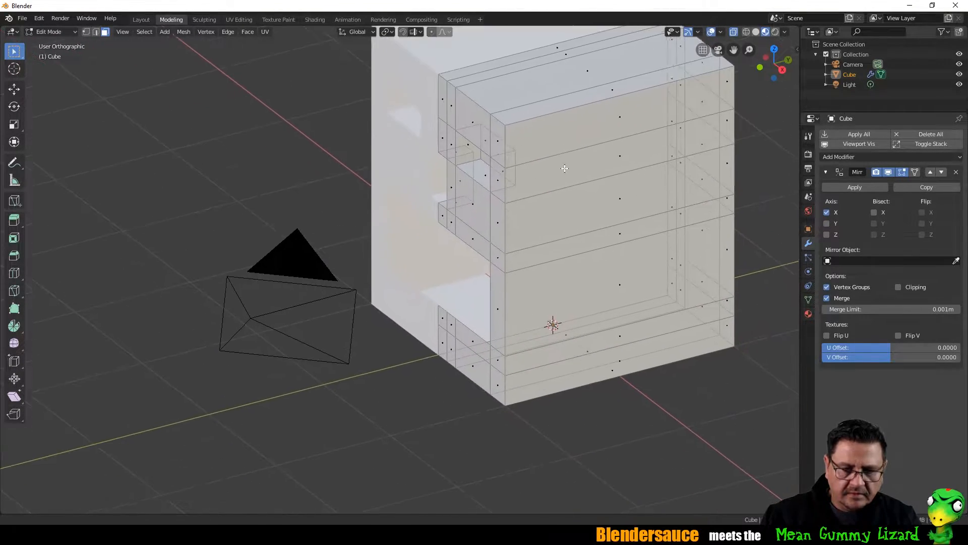
middle_click_drag(556, 259, 547, 267, "shift")
scroll(534, 317, "up", 1)
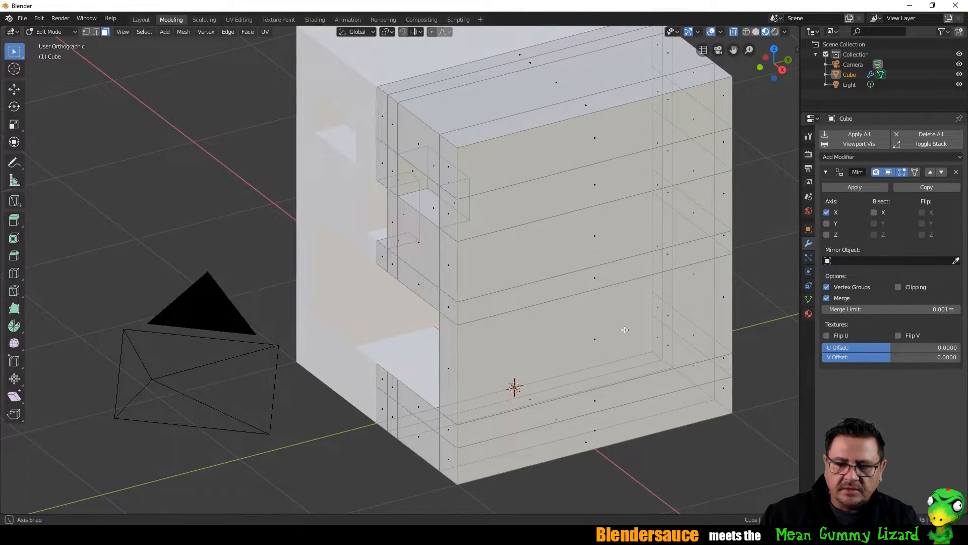
middle_click_drag(627, 329, 603, 322)
key("ctrl+r")
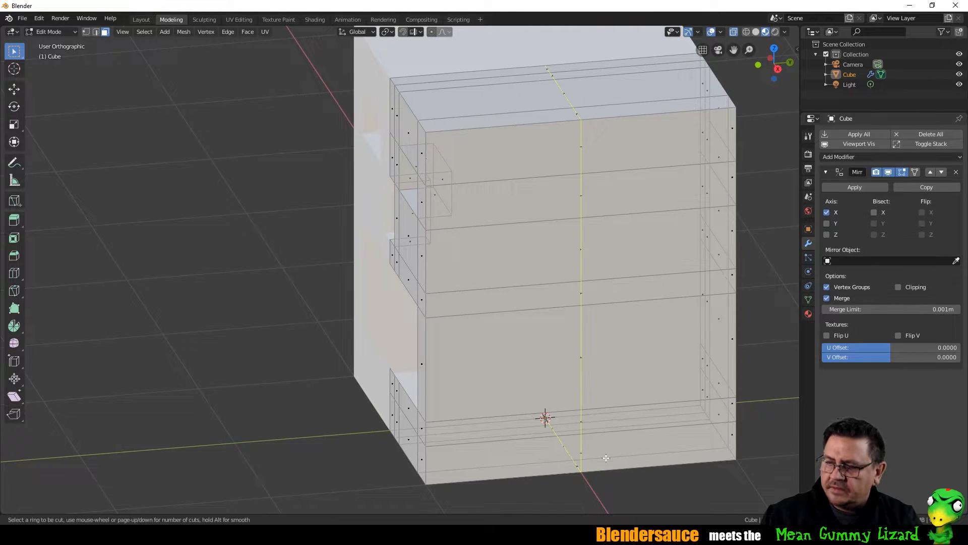
left_click(605, 458)
right_click(606, 458)
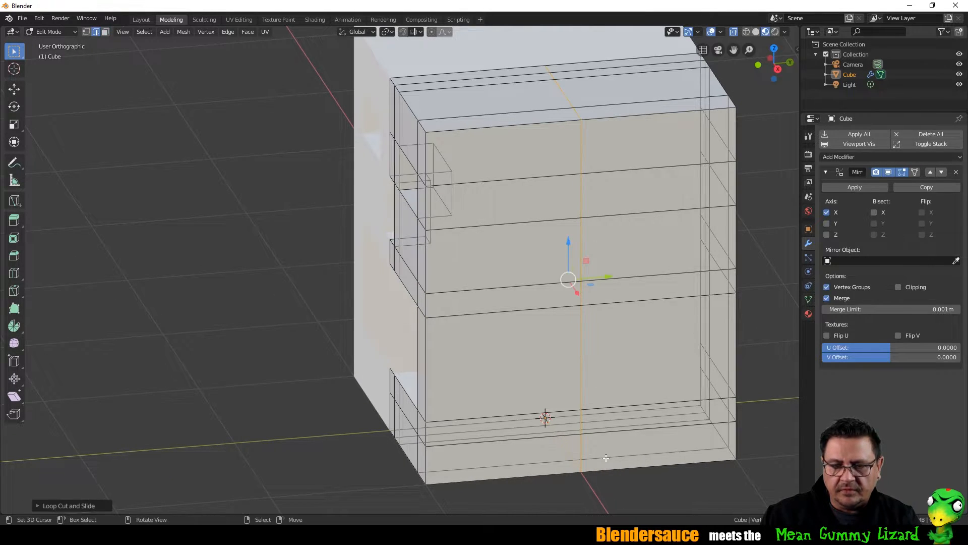
Step: Add a vertical loop cut through the front half of the side faces, slid about -0.47 toward the front corner
middle_click_drag(435, 353, 512, 345)
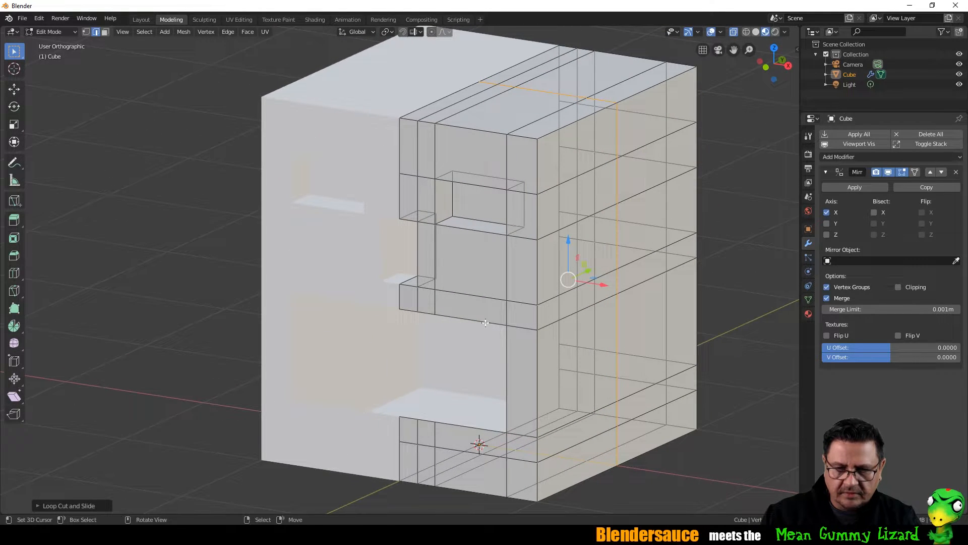
key("ctrl+r")
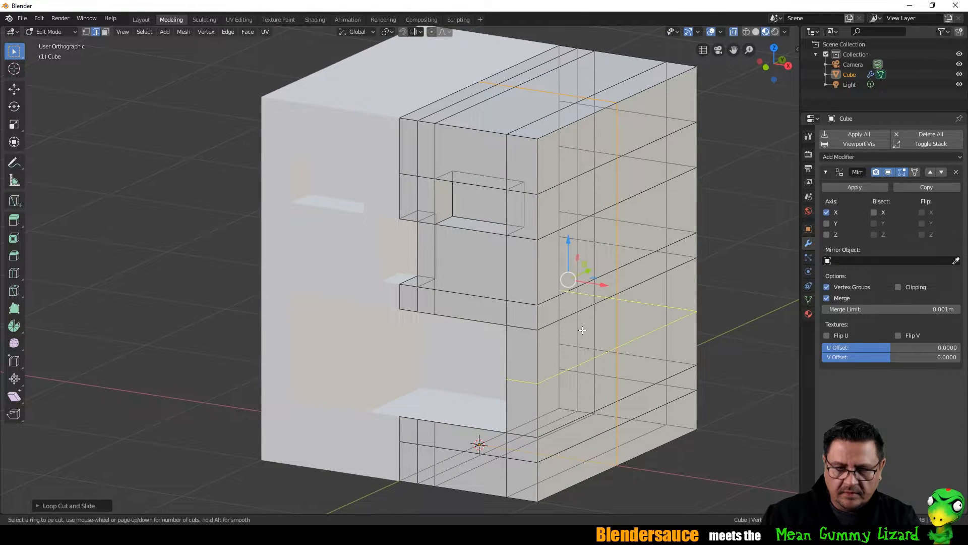
left_click(555, 127)
right_click(555, 128)
key("g")
key("g")
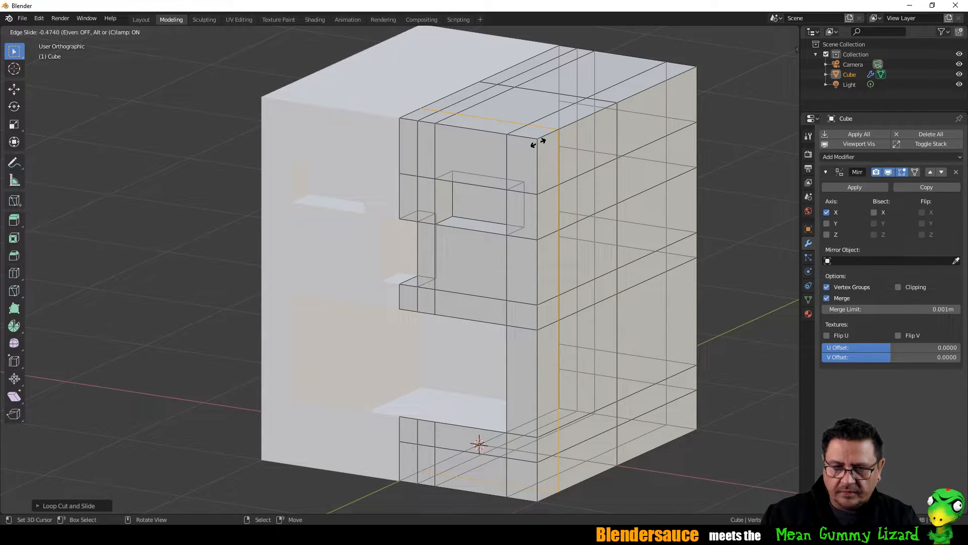
left_click(538, 143)
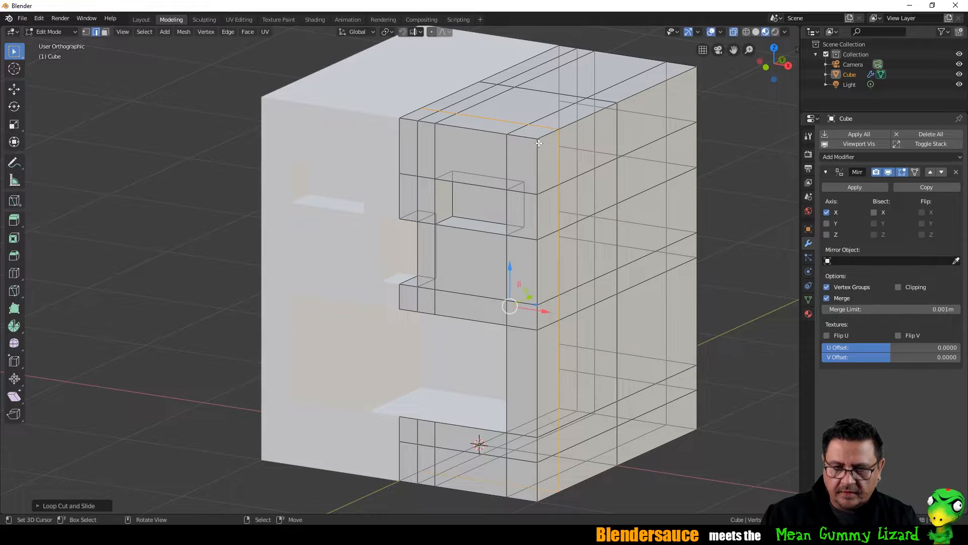
Step: Delete the horizontal side edge between the two new vertical loops to open a hole in the side wall
left_click(583, 309)
middle_click_drag(583, 309, 574, 310)
key("x")
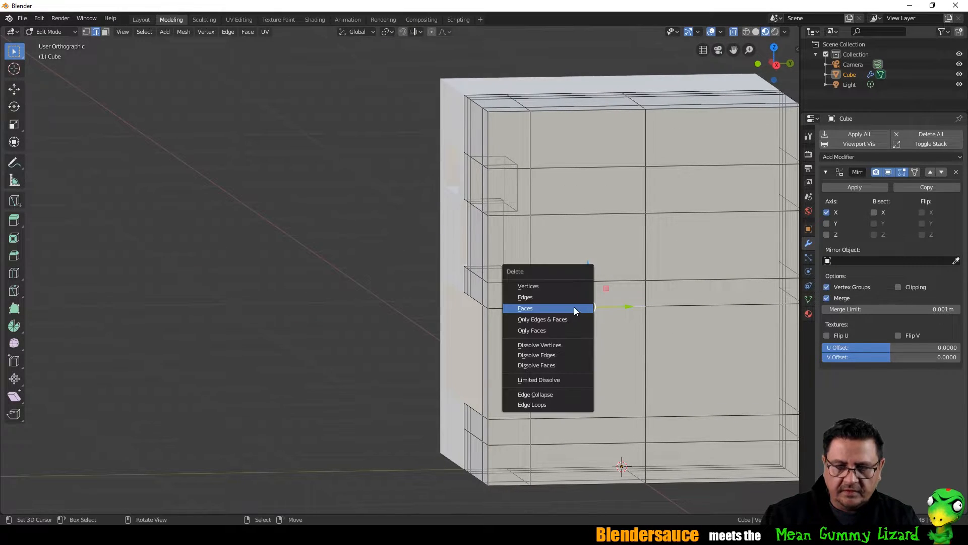
left_click(567, 287)
Step: Delete the horizontal edge directly above the lower front opening
middle_click_drag(543, 284, 535, 302)
left_click(478, 316)
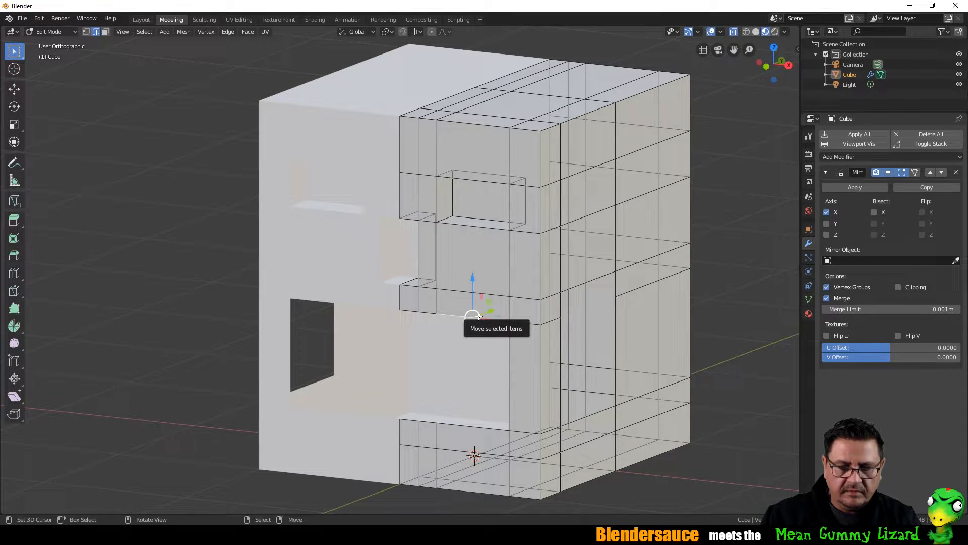
key("x")
left_click(479, 318)
Step: Select the three vertical edges of the corner post between the front and side openings and delete them
middle_click_drag(479, 317, 438, 364)
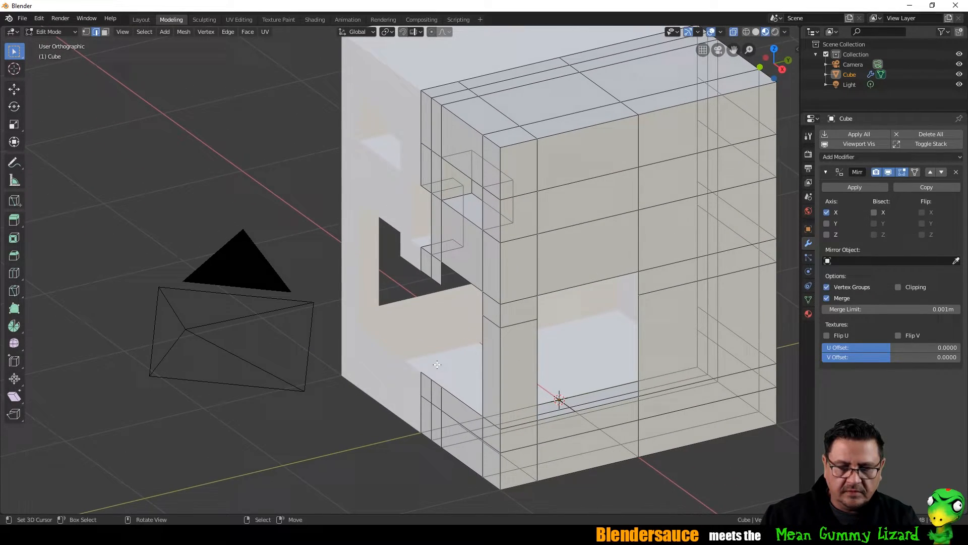
right_click(499, 356)
right_click(484, 353, "shift")
right_click(536, 343, "shift")
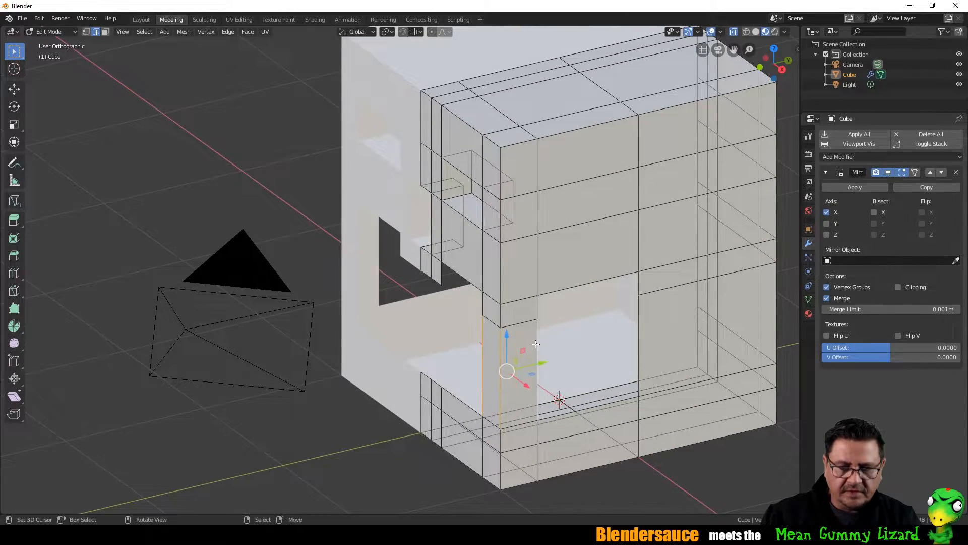
key("x")
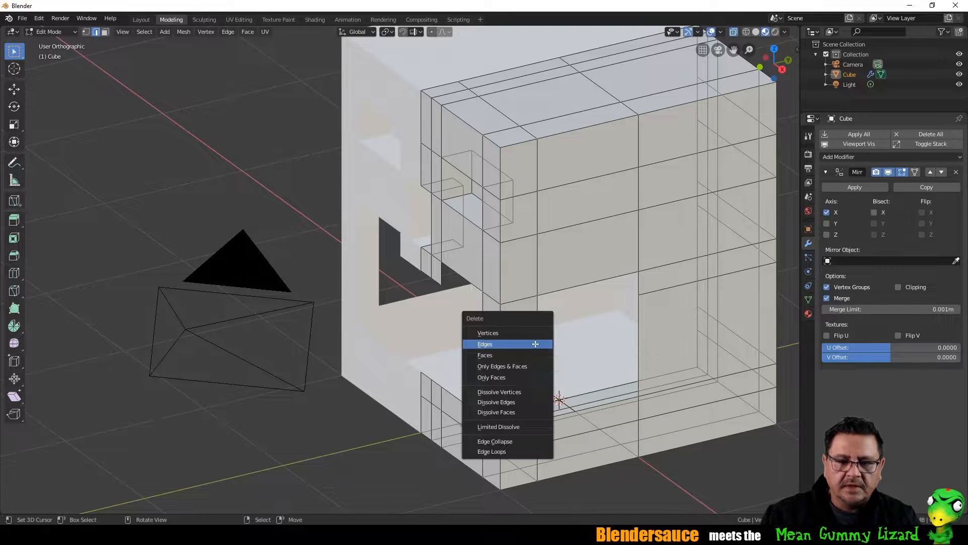
left_click(536, 343)
Step: Delete the horizontal edges bordering the bottom of the front opening and the bottom of the side opening
mouse_move(476, 302)
middle_mouse_down()
mouse_move(454, 297)
mouse_move(464, 287)
mouse_move(463, 299)
middle_mouse_up()
right_click(470, 392)
key("x")
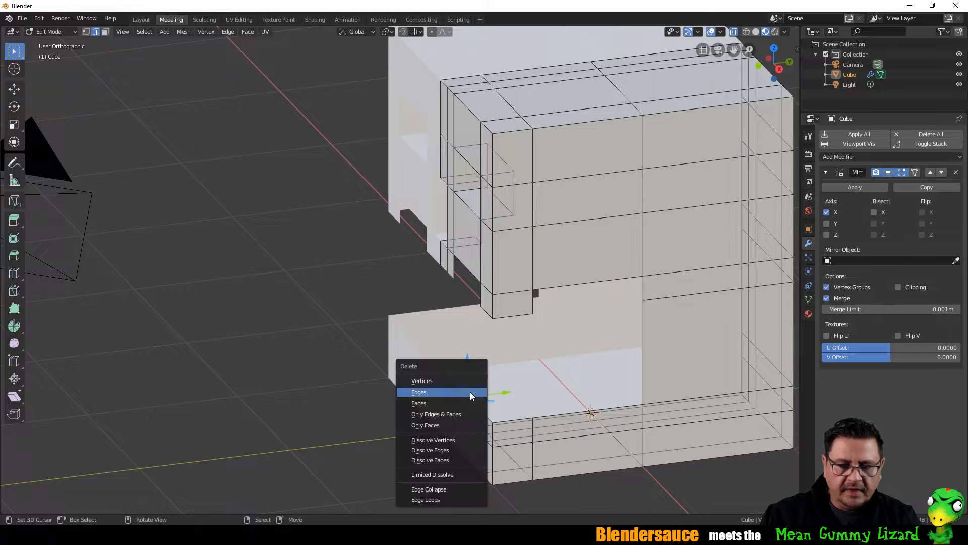
left_click(470, 392)
right_click(568, 410)
key("x")
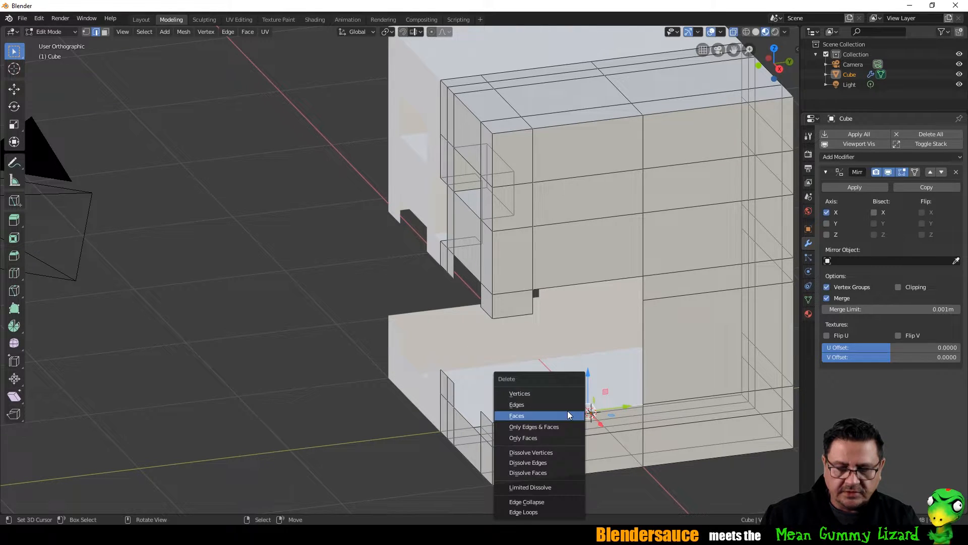
key("Escape")
middle_click_drag(567, 411, 523, 383)
key("x")
left_click(552, 403)
Step: Set snapping to vertices and extrude the top outer edge of the lower corner stub along Y to cap its top
right_click(498, 375)
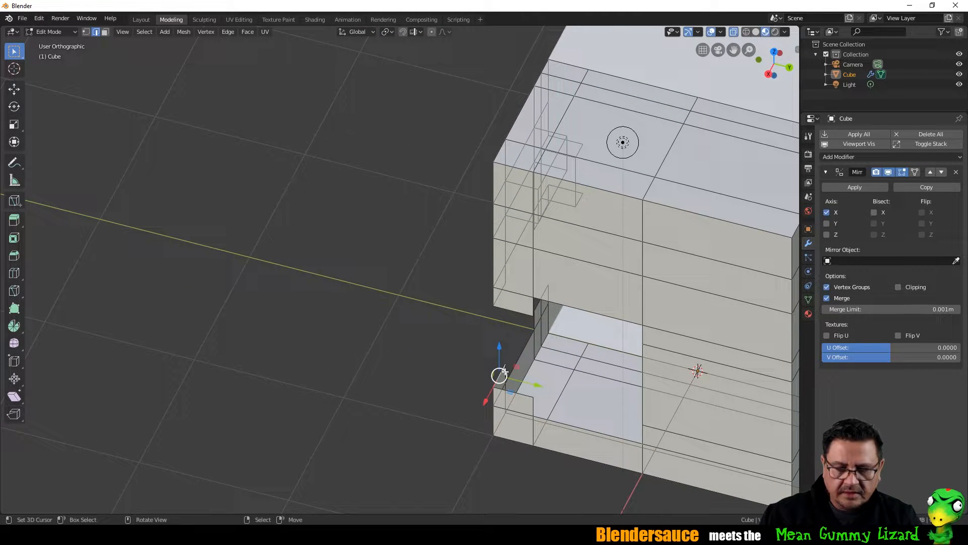
left_click(414, 32)
left_click(418, 69)
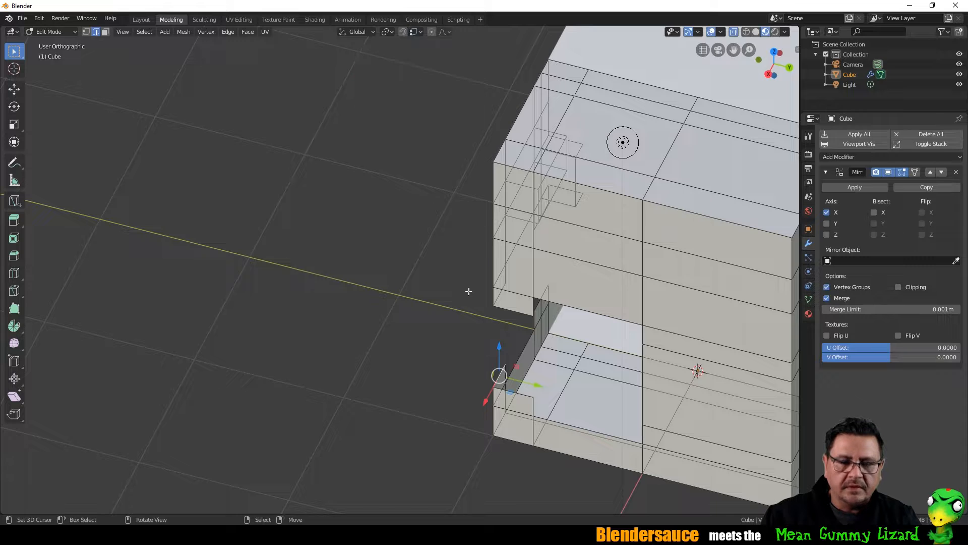
key("e")
left_click(544, 399, "ctrl")
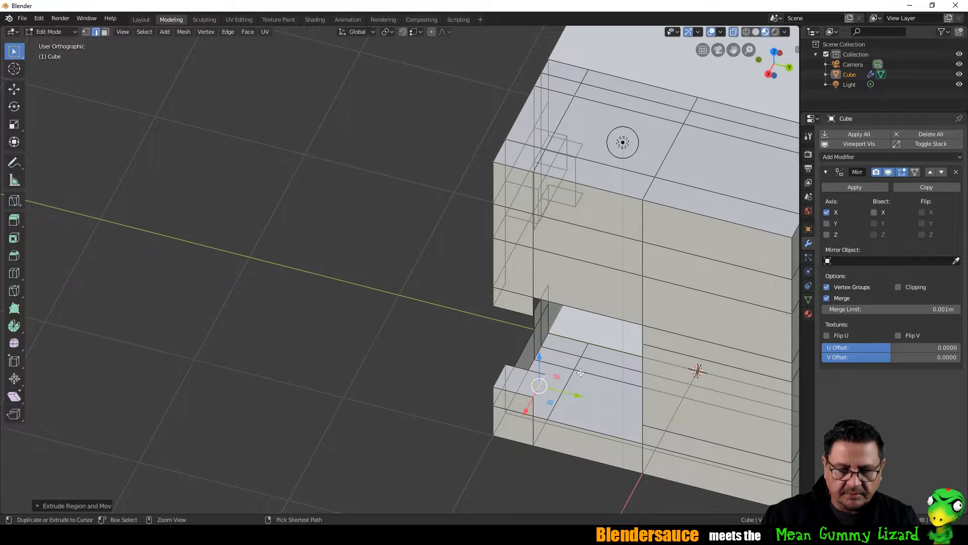
Step: Extrude the corner stub's inner top edge down to sill level and along Y to the back of the side opening
middle_click_drag(581, 372, 539, 384)
left_click_drag(540, 384, 541, 389)
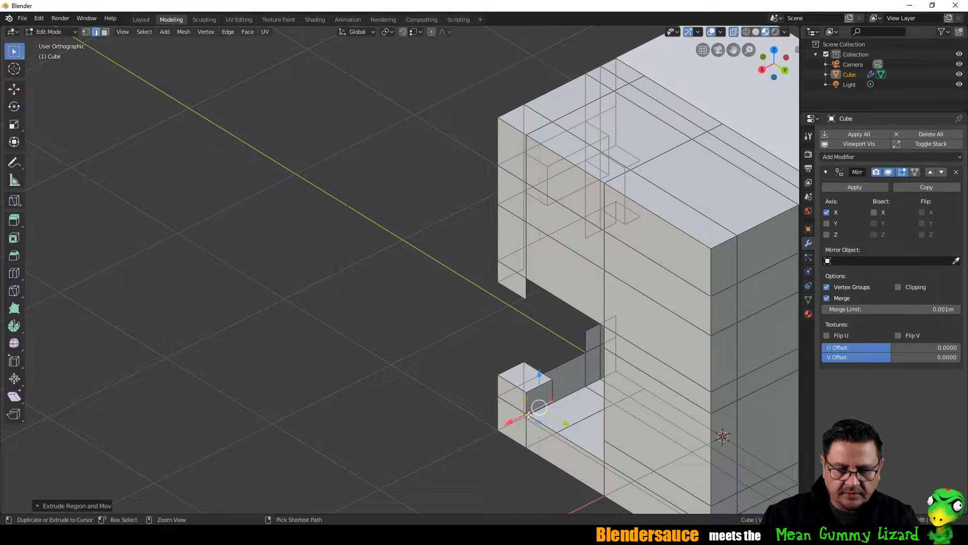
middle_click_drag(542, 389, 579, 394)
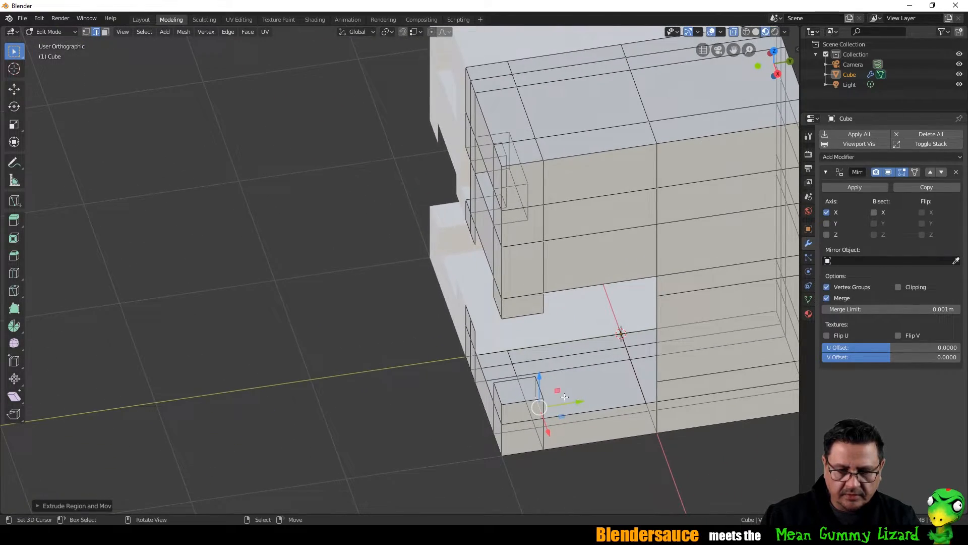
left_click_drag(567, 399, 651, 395)
middle_click_drag(651, 395, 706, 405)
Step: Extrude the corner stub's lower inner edge about 0.52 m along X to the front center post to form the front sill
left_click(694, 434)
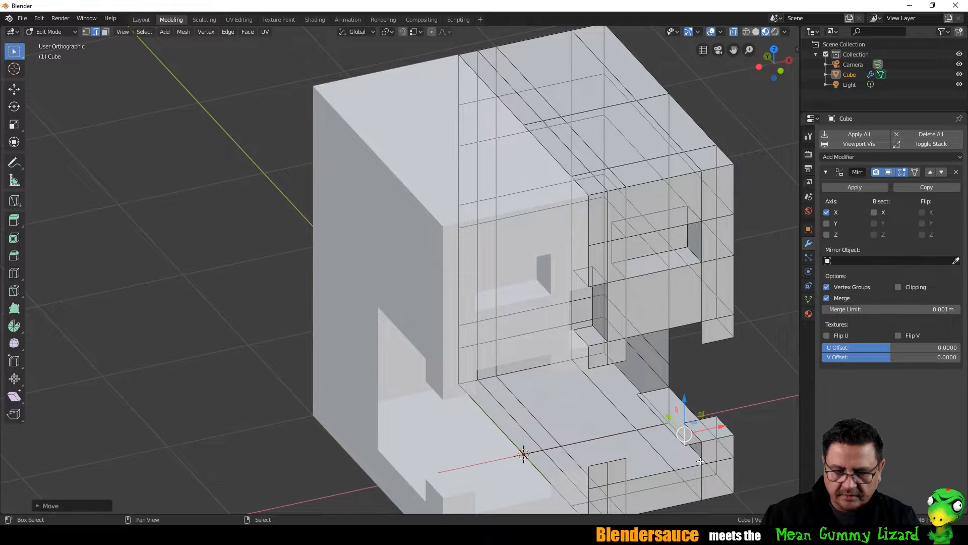
left_click(702, 456, "shift")
middle_click_drag(717, 432, 644, 435)
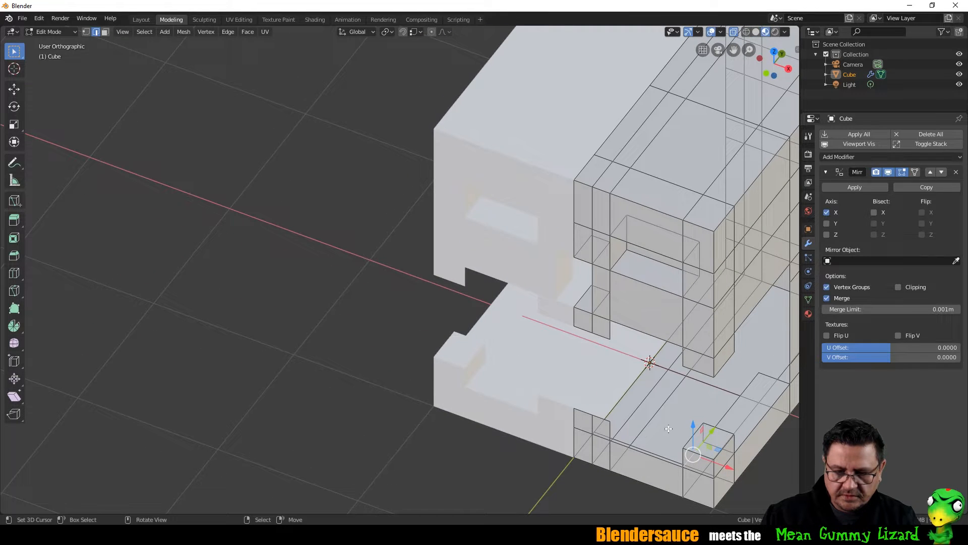
key("g")
key("x")
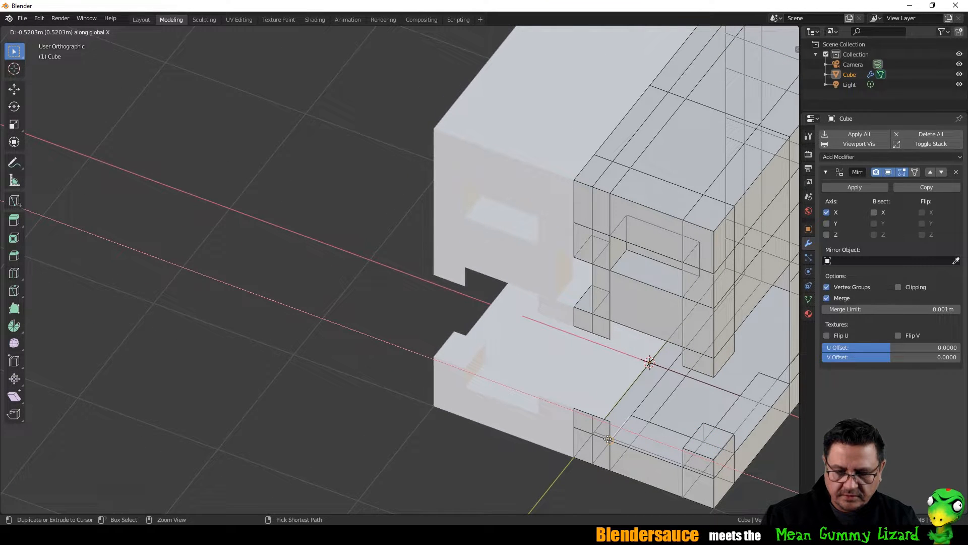
left_click(608, 439)
Step: Extrude the sill edge beside the front center post about 0.16 m up along Z, and extend its top edge inward along X
middle_click_drag(612, 434, 637, 397)
middle_click_drag(577, 395, 627, 414)
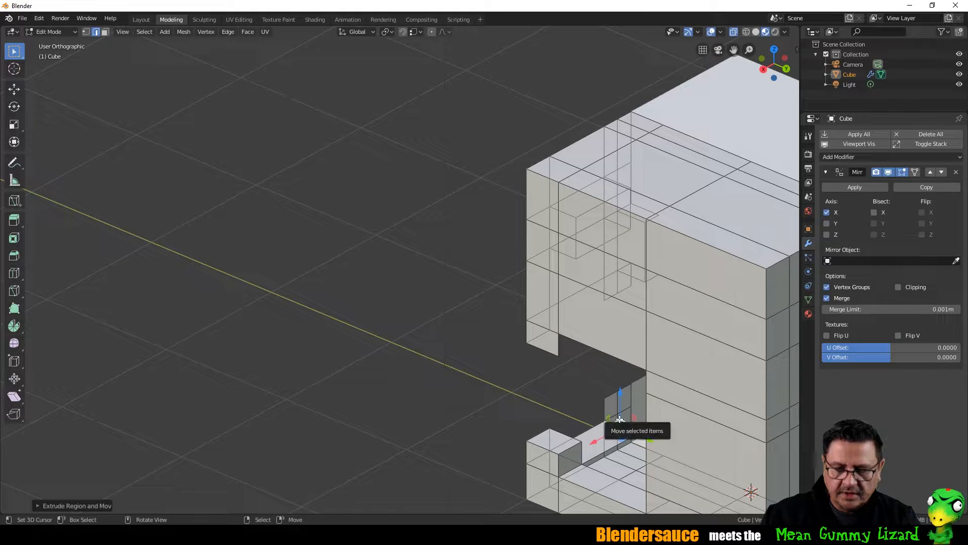
left_click_drag(620, 419, 620, 418)
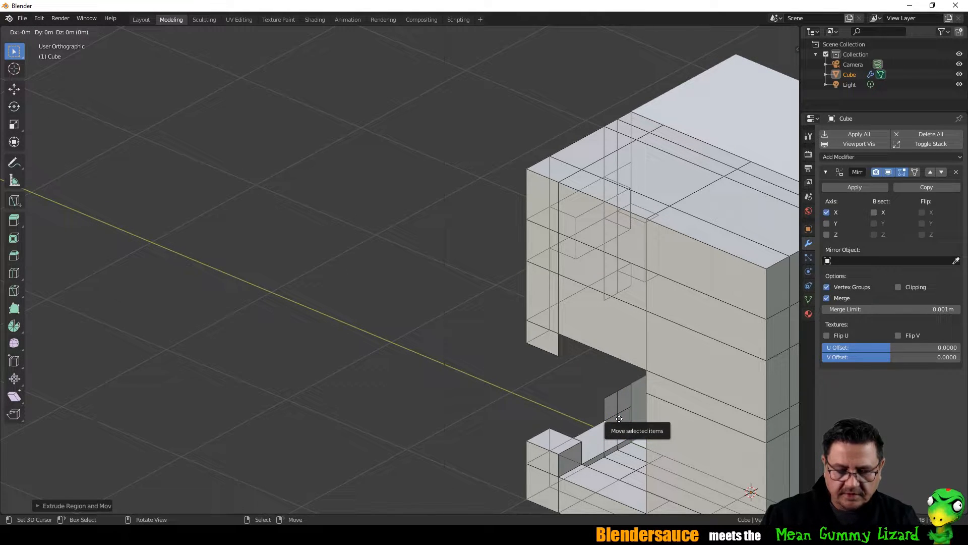
key("z")
left_click_drag(619, 419, 616, 400, "ctrl")
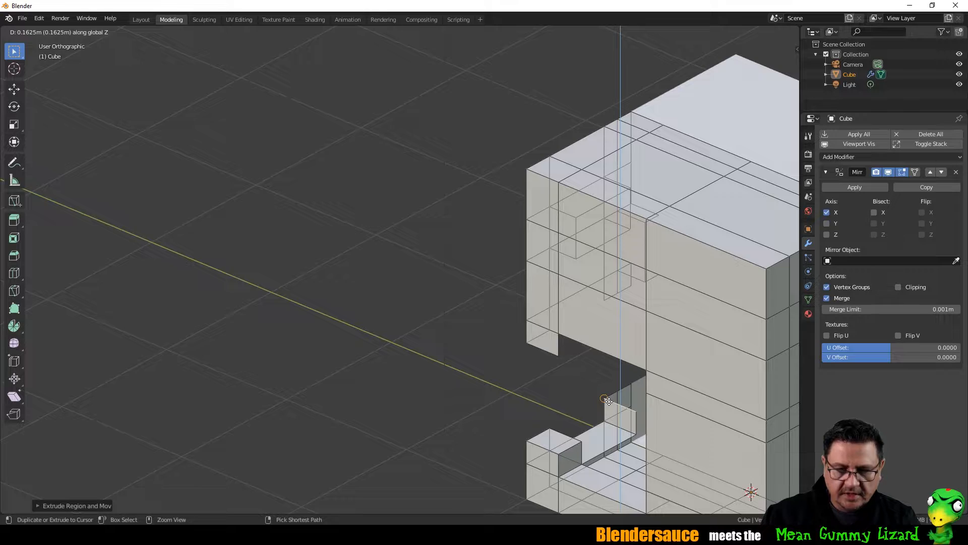
left_click(609, 401)
mouse_move(609, 401)
middle_mouse_down()
mouse_move(625, 415)
mouse_move(634, 406)
mouse_move(620, 400)
middle_mouse_up()
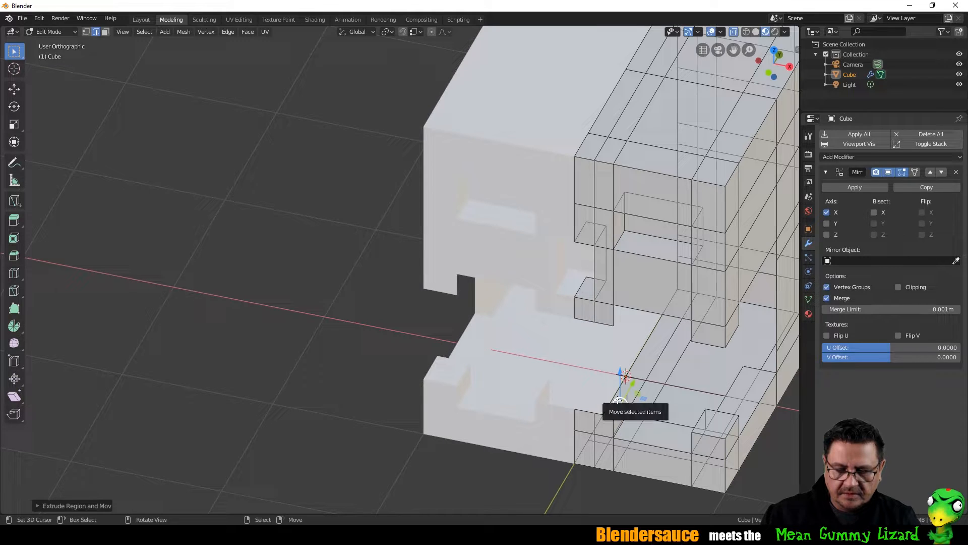
left_click_drag(619, 401, 602, 401)
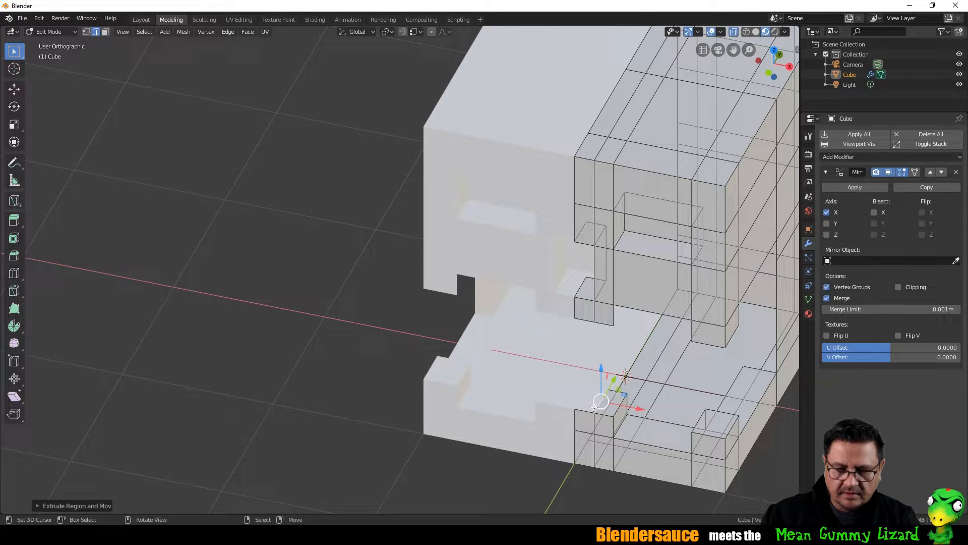
Step: Check the closed-off lower center post and the sills on the whole model in Object Mode
left_click_drag(594, 407, 588, 390)
middle_click_drag(588, 390, 655, 360)
key("Tab")
middle_click_drag(727, 369, 534, 329)
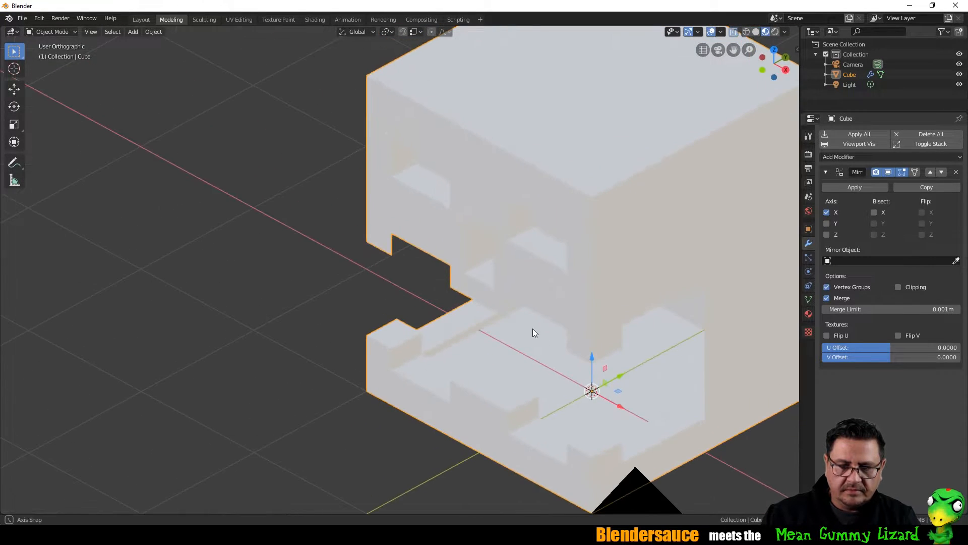
middle_click_drag(615, 318, 545, 298)
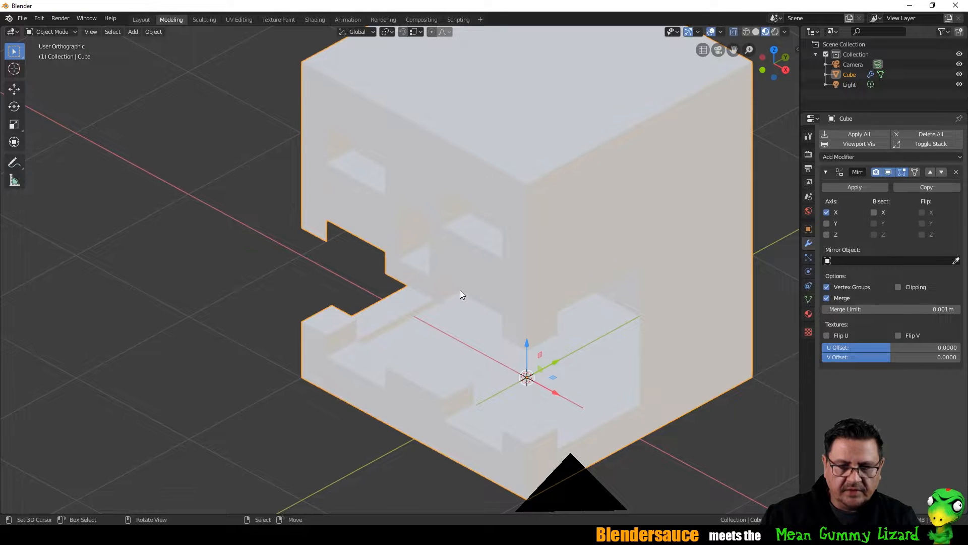
middle_click_drag(460, 295, 401, 227)
Step: Extrude the upper center stub's bottom edge inward along Y to form its underside, and extrude the underside's side edge up along Z
key("Tab")
left_click(382, 220)
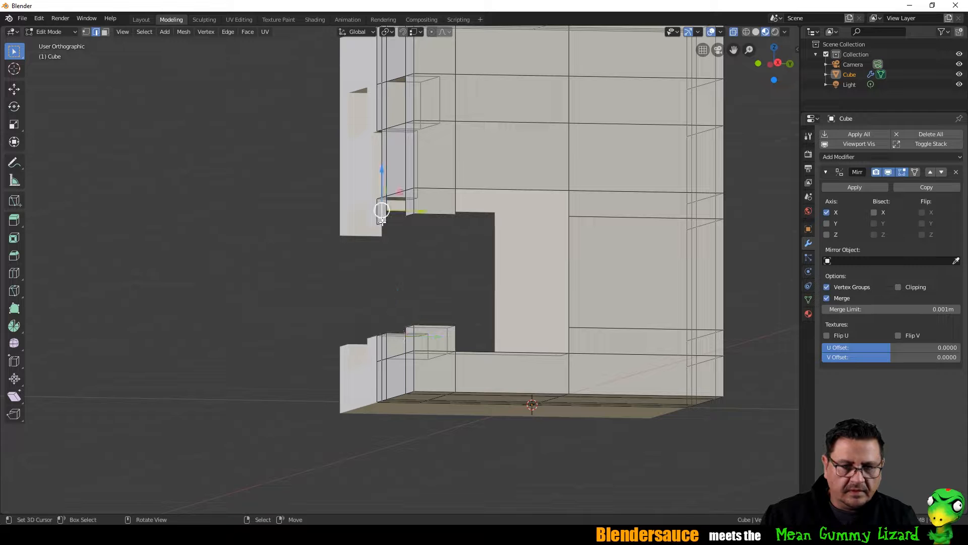
middle_click_drag(381, 224, 409, 288)
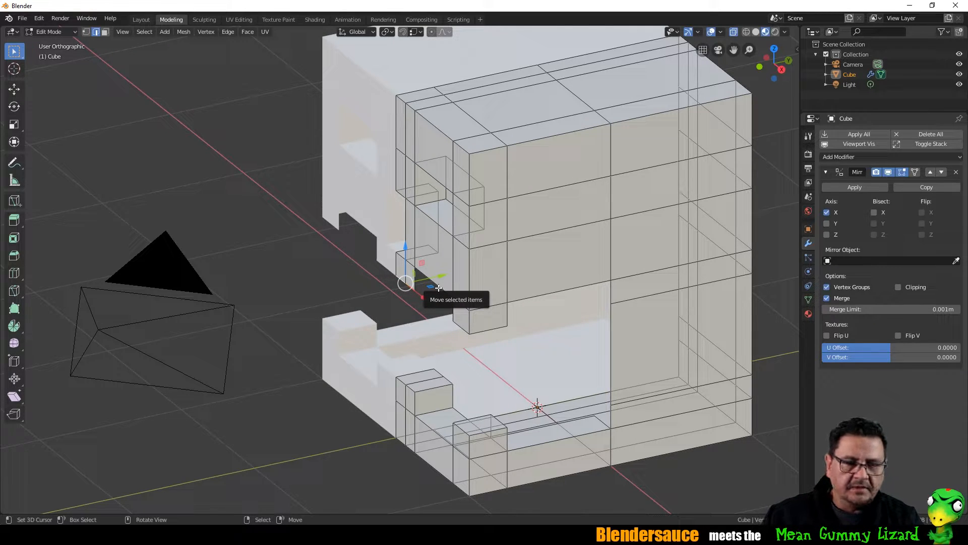
left_click_drag(438, 288, 449, 257)
middle_click_drag(449, 258, 478, 267)
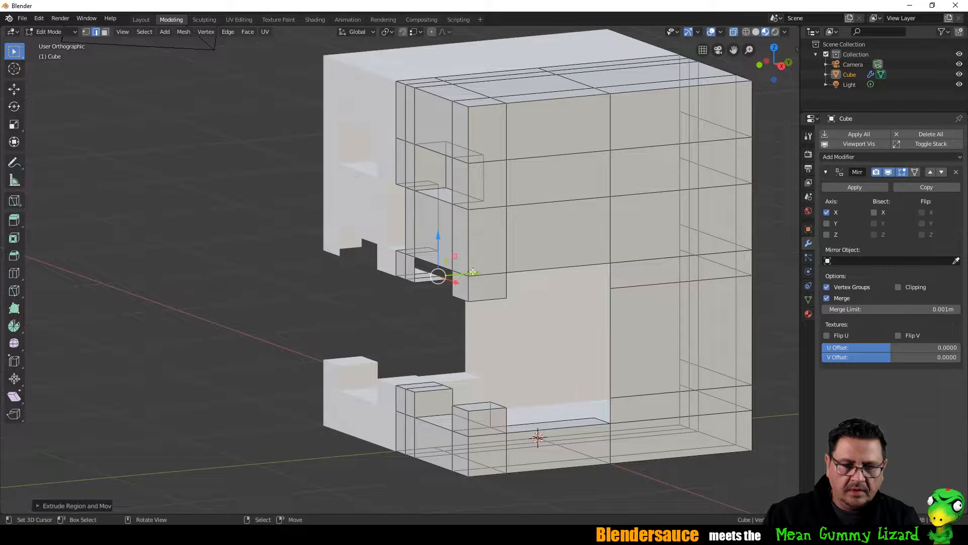
mouse_move(473, 272)
middle_mouse_down()
mouse_move(444, 259)
mouse_move(530, 236)
mouse_move(461, 267)
mouse_move(469, 265)
middle_mouse_up()
key("e")
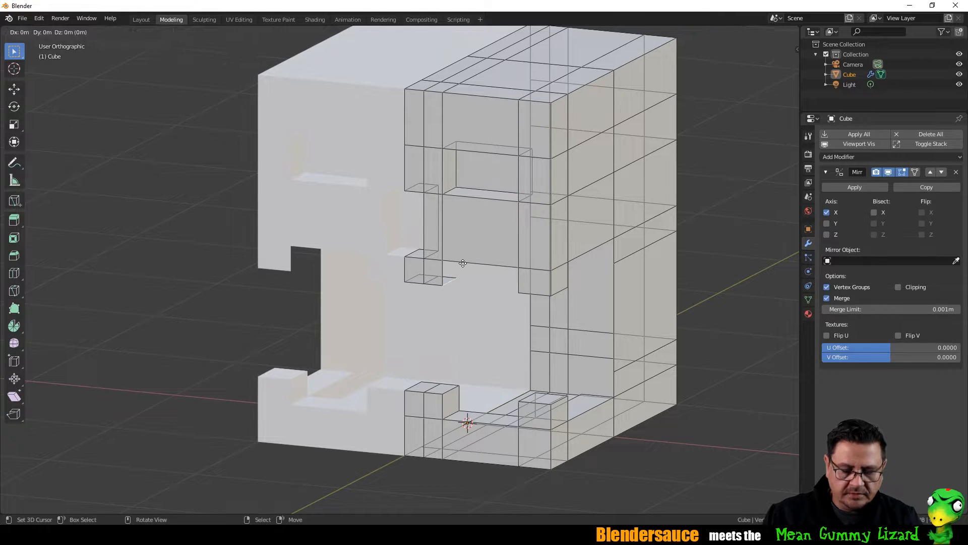
left_click(460, 251)
Step: Extrude the bottom edge of the upper corner stub along Y to form its underside
middle_click_drag(460, 251, 545, 253)
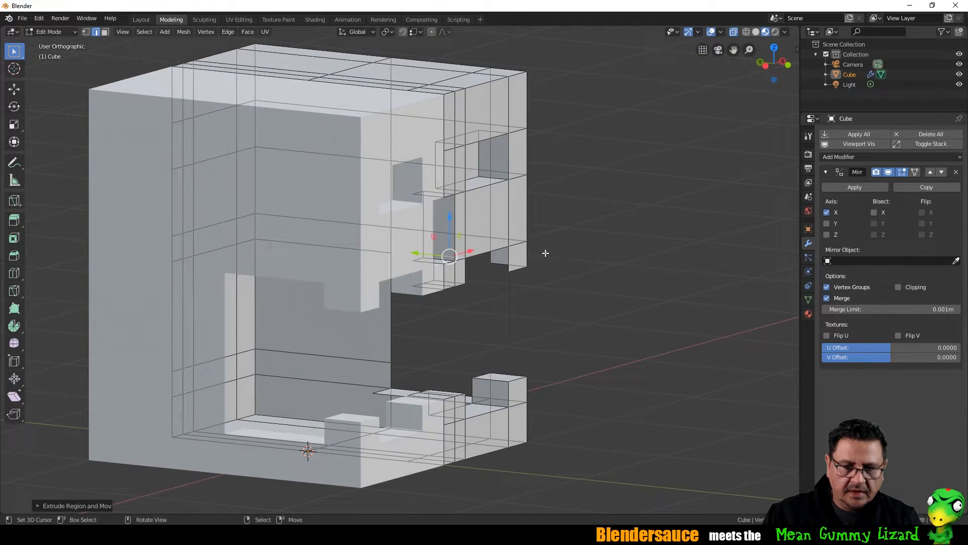
left_click(516, 268)
key("g")
key("y")
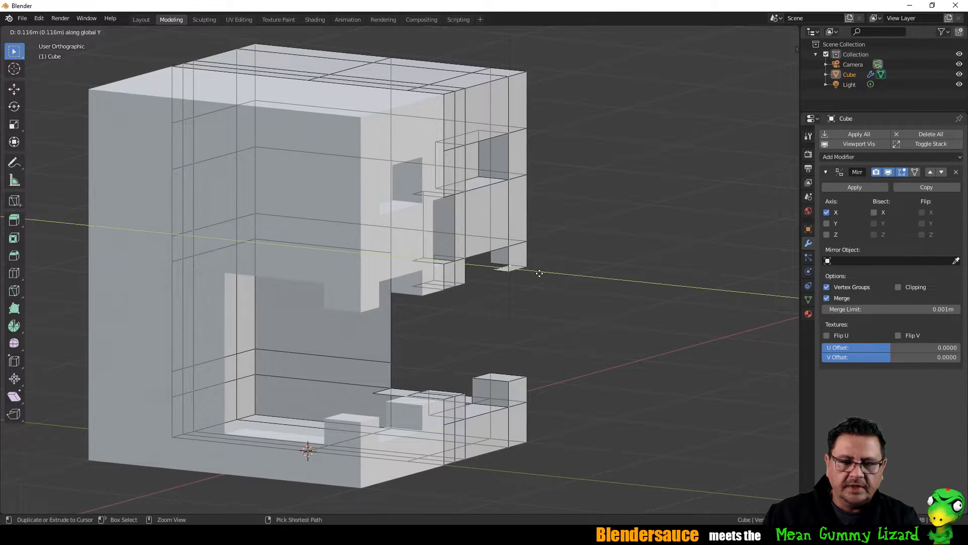
left_click(497, 266)
Step: Extrude the inner edge of the upper corner stub's underside up along Z to form its inner side
middle_click_drag(488, 264, 520, 261)
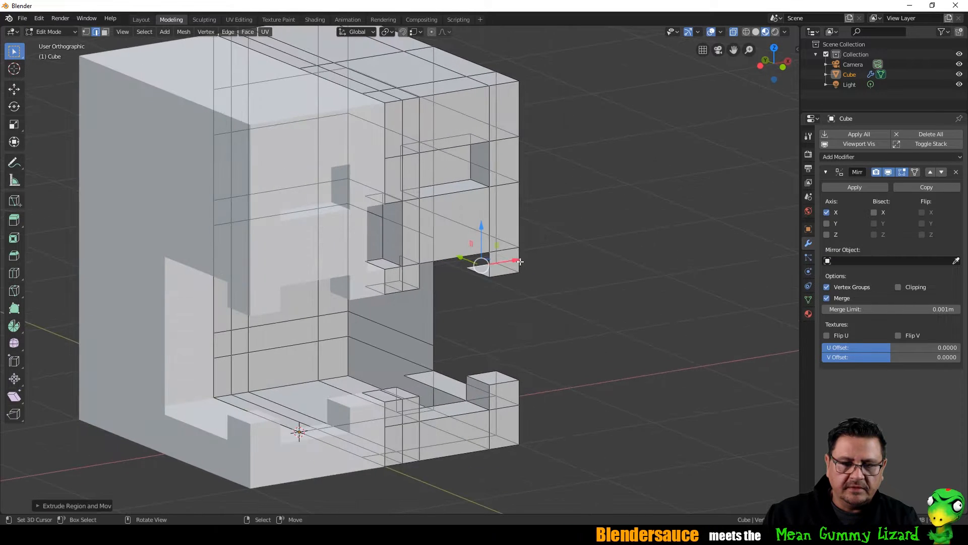
left_click(479, 272)
key("e")
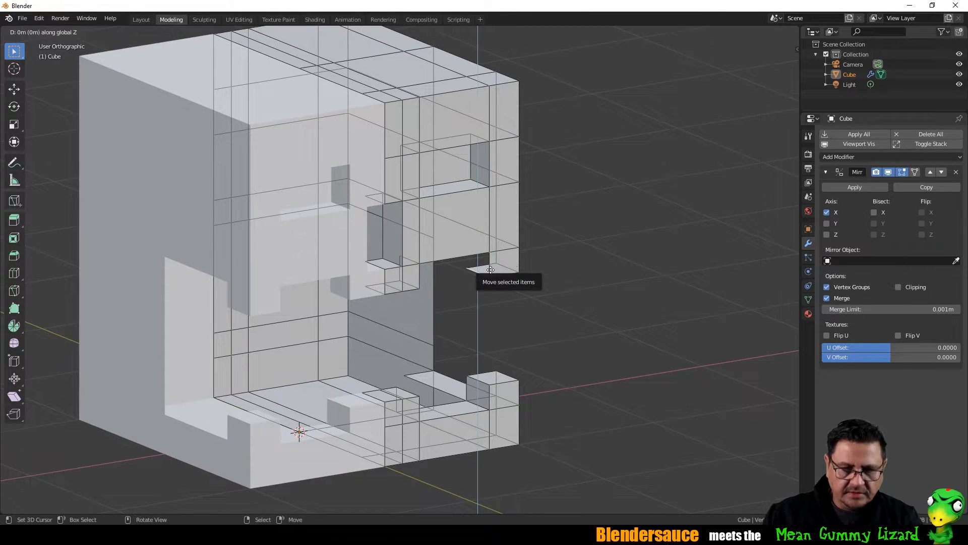
left_click(585, 242)
Step: Close off the back side of the upper corner stub at its vertical edges and check the model in Object Mode
middle_click_drag(585, 241, 478, 270)
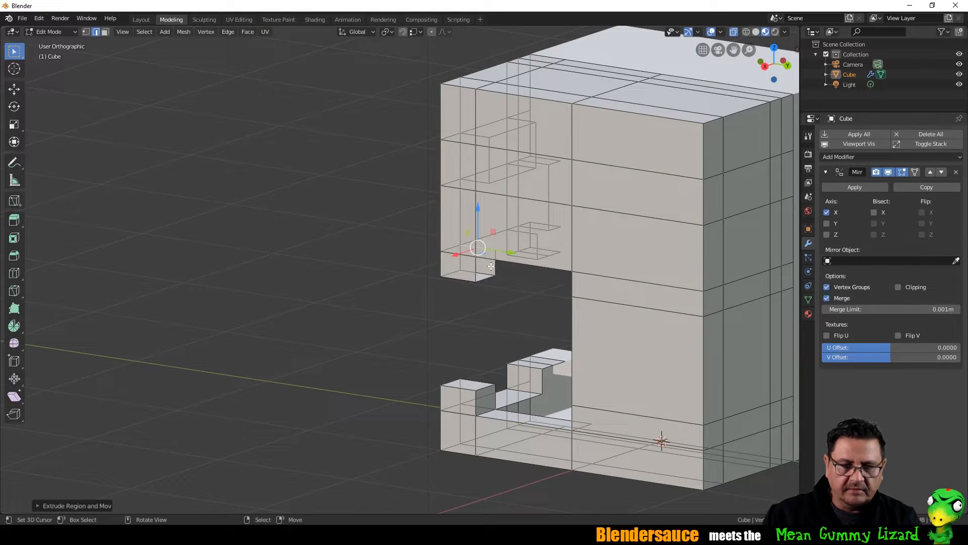
left_click(495, 265)
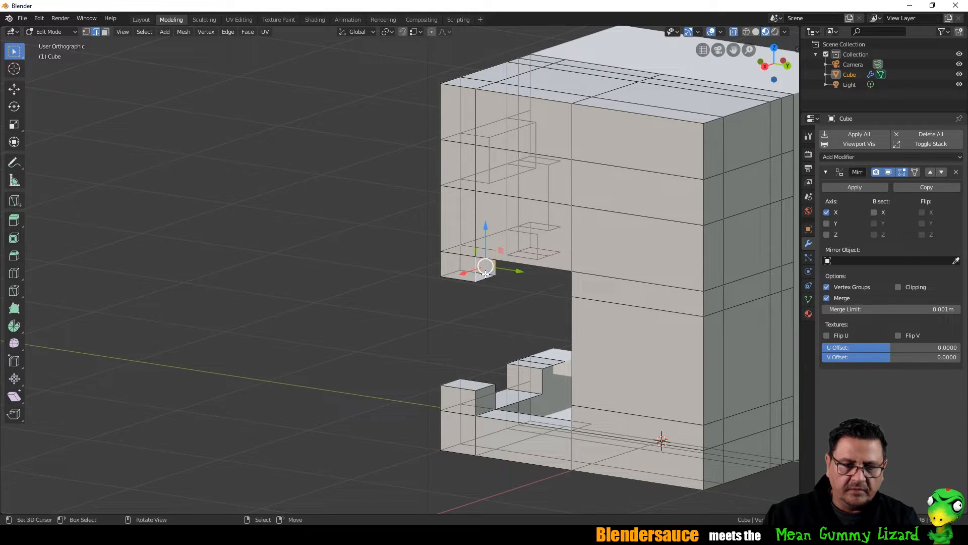
middle_click_drag(486, 275, 444, 272)
key("Tab")
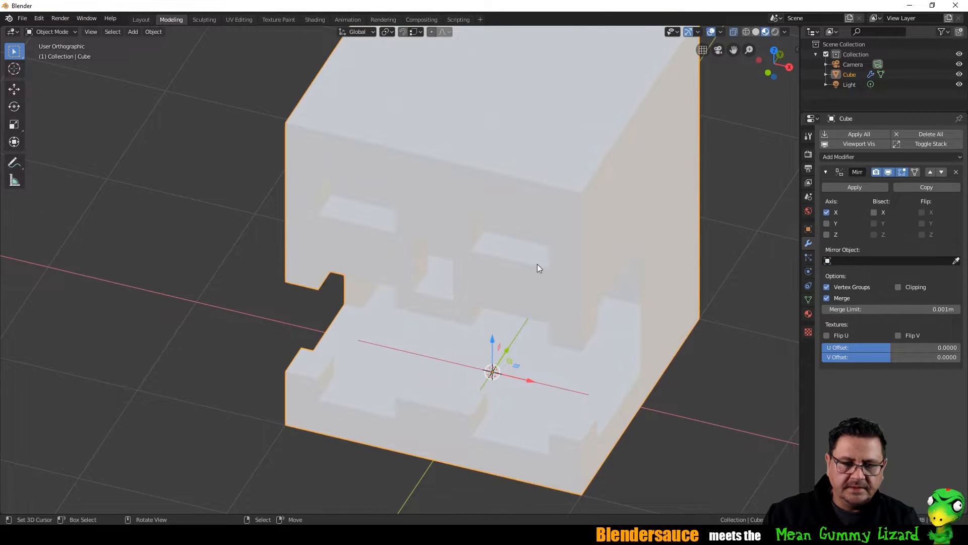
mouse_move(537, 264)
middle_mouse_down()
mouse_move(480, 249)
mouse_move(536, 253)
middle_mouse_up()
Step: Switch to face selection in Edit Mode and delete the back face of the recessed rectangular opening on the upper front
key("Tab")
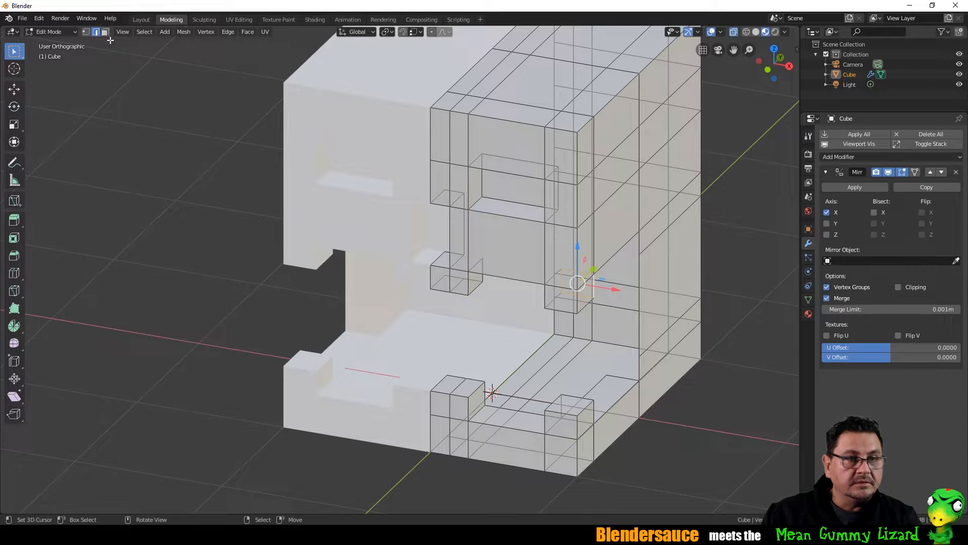
key("ctrl+Tab")
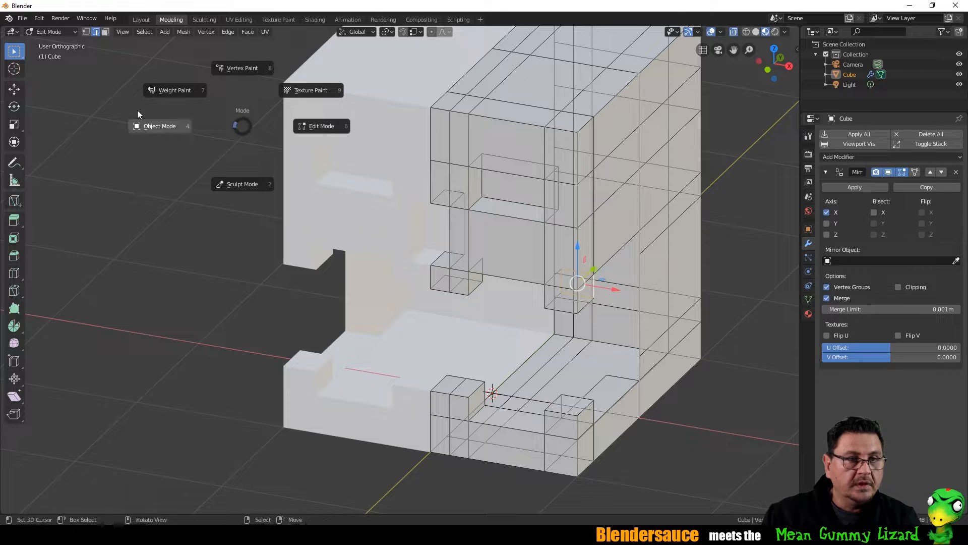
left_click(515, 130)
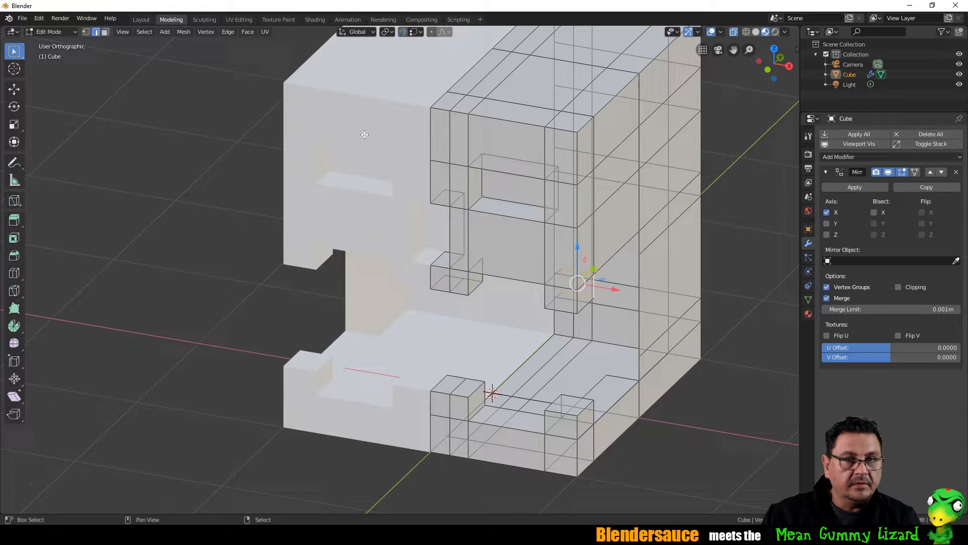
left_click(104, 32)
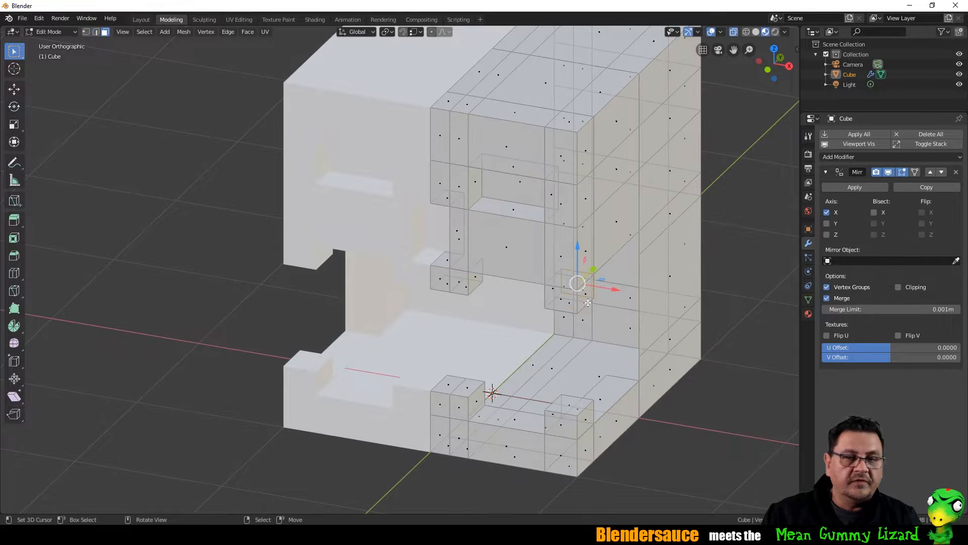
left_click(520, 187)
key("x")
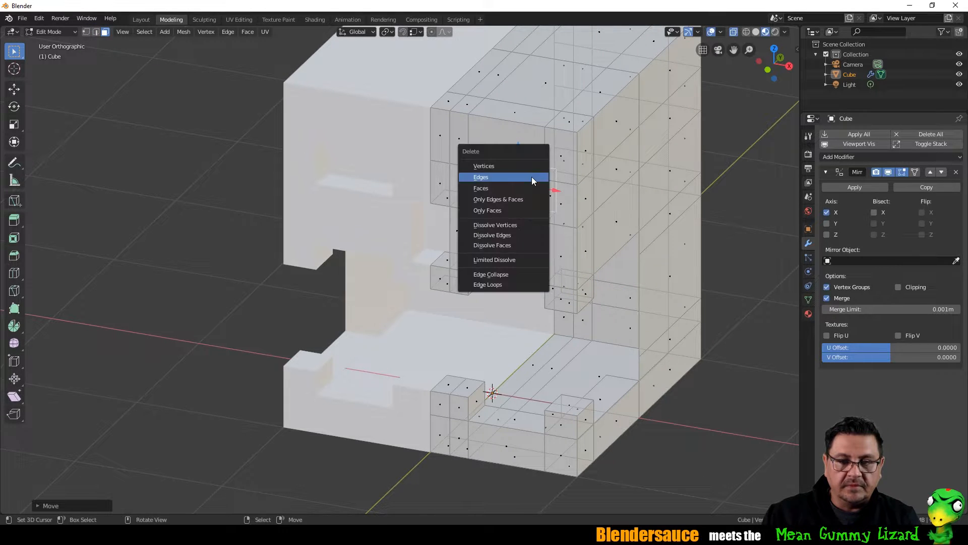
left_click(507, 188)
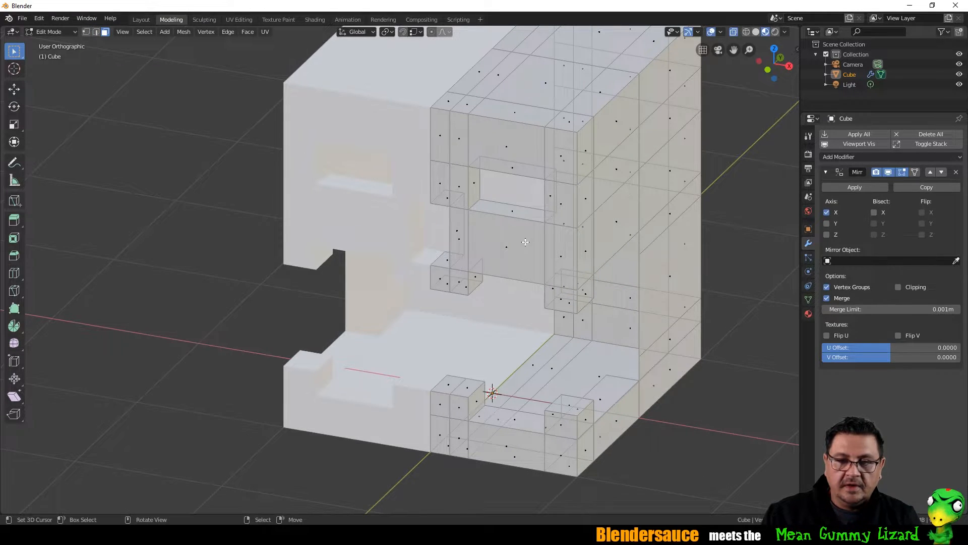
Step: Set the material's base color to orange with hue 0.076, saturation 0.930 and value 0.906
middle_click_drag(506, 186, 509, 249)
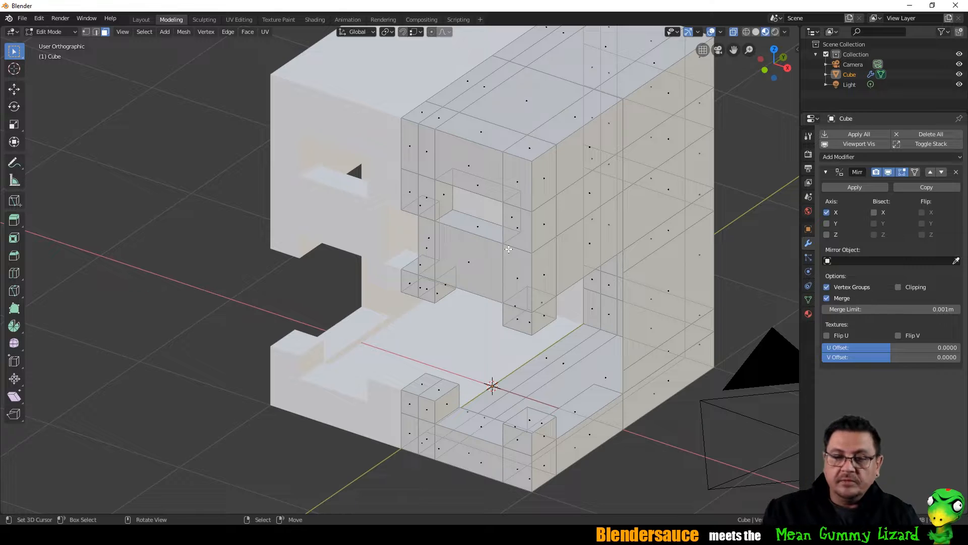
middle_click_drag(509, 249, 552, 205)
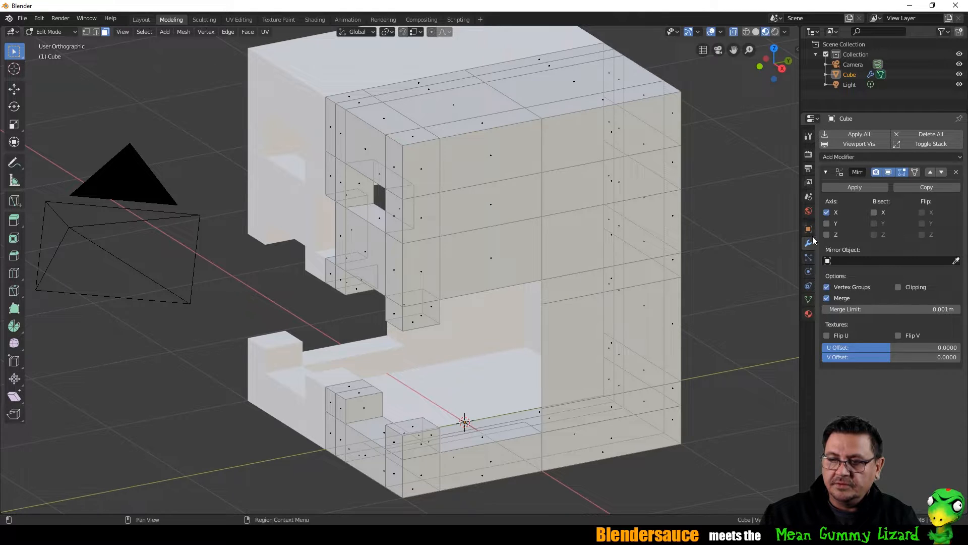
left_click(809, 315)
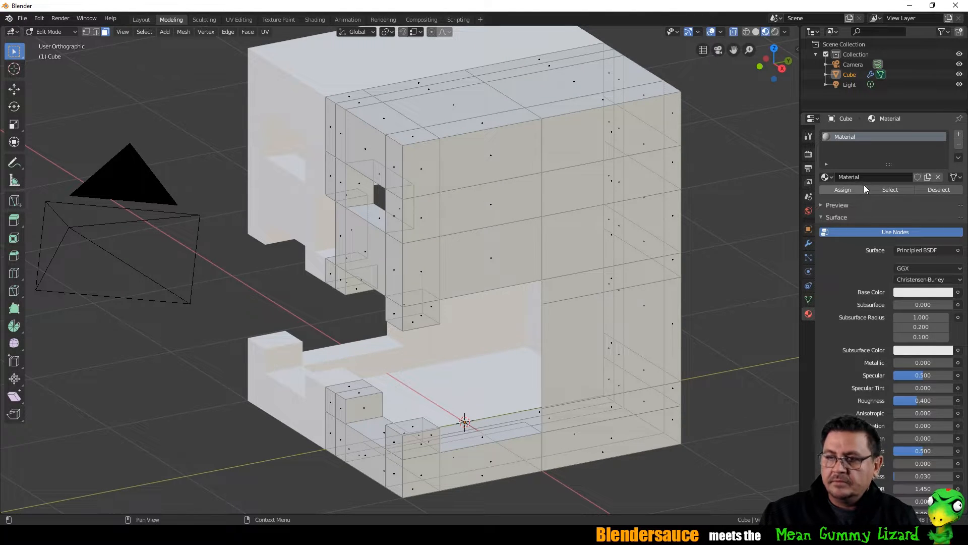
left_click(916, 293)
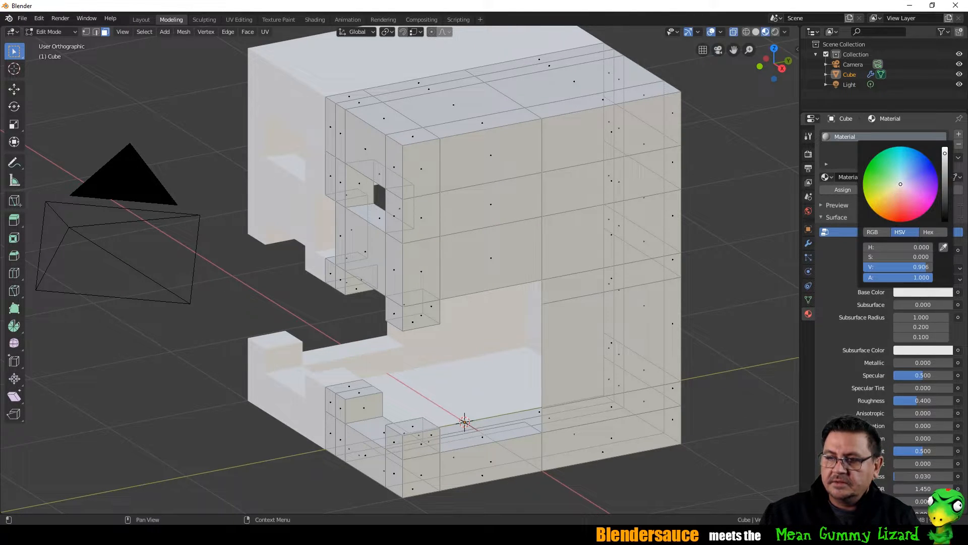
left_click_drag(887, 204, 885, 217)
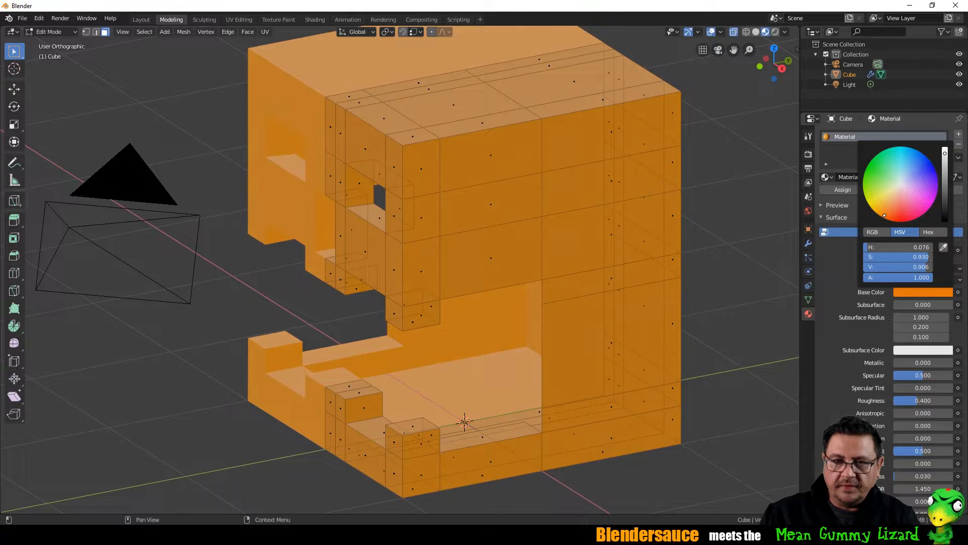
middle_click_drag(585, 212, 624, 297)
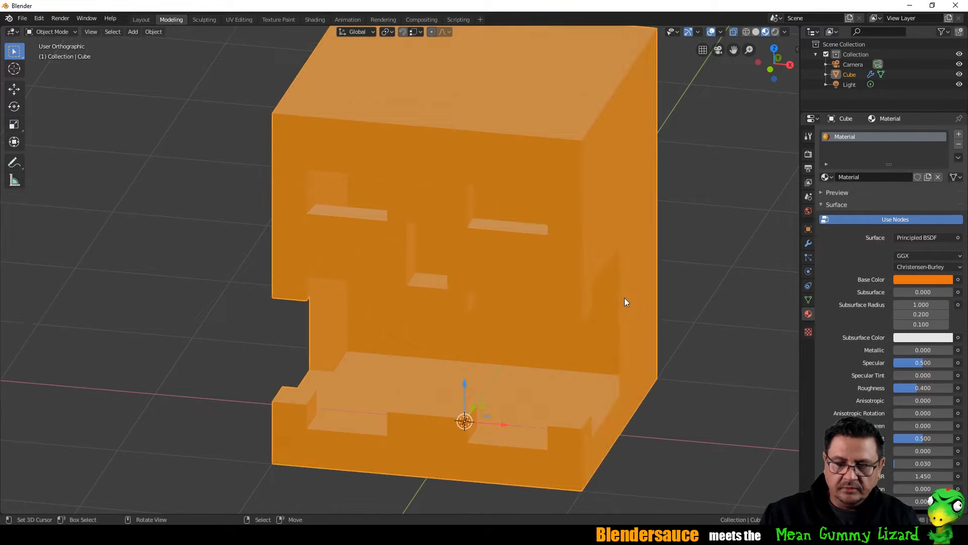
Step: Switch to edge selection and extrude the side opening's rear vertical edge inward along X to give the side wall thickness
left_click(625, 298)
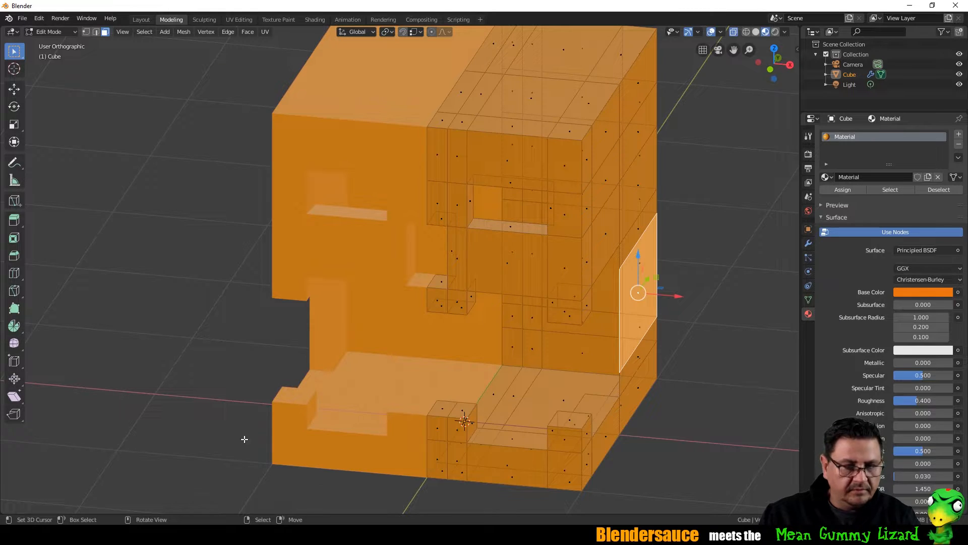
left_click(95, 33)
left_click(616, 289)
middle_click_drag(617, 289, 641, 263)
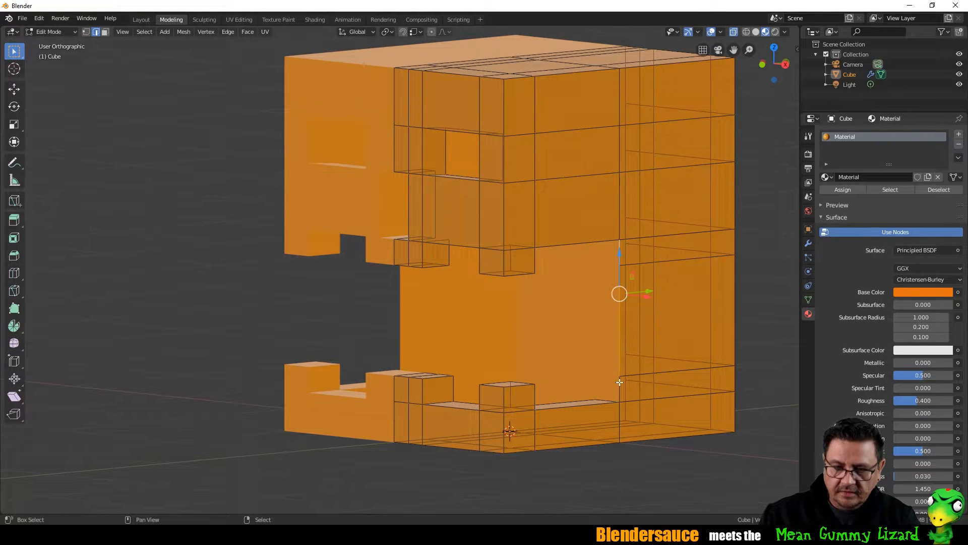
middle_click_drag(613, 335, 641, 344)
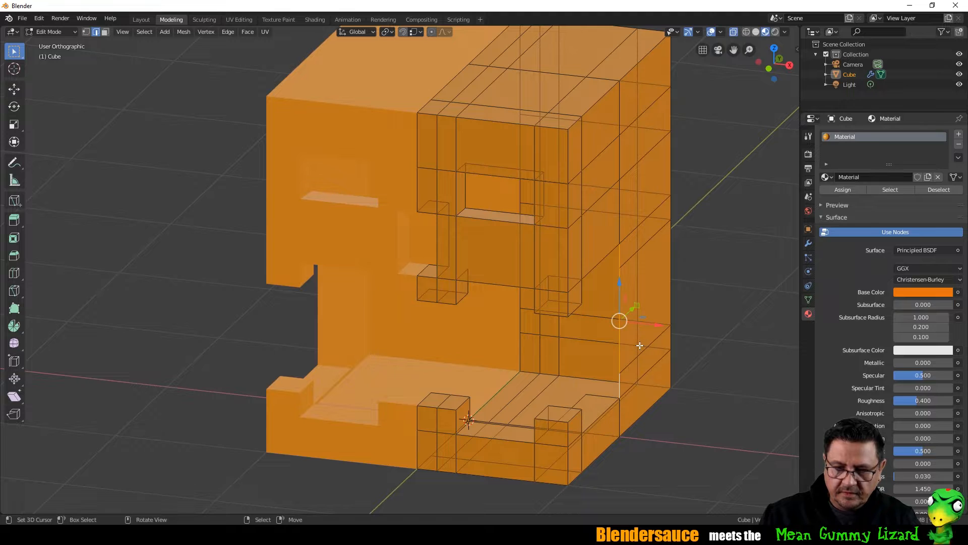
key("g")
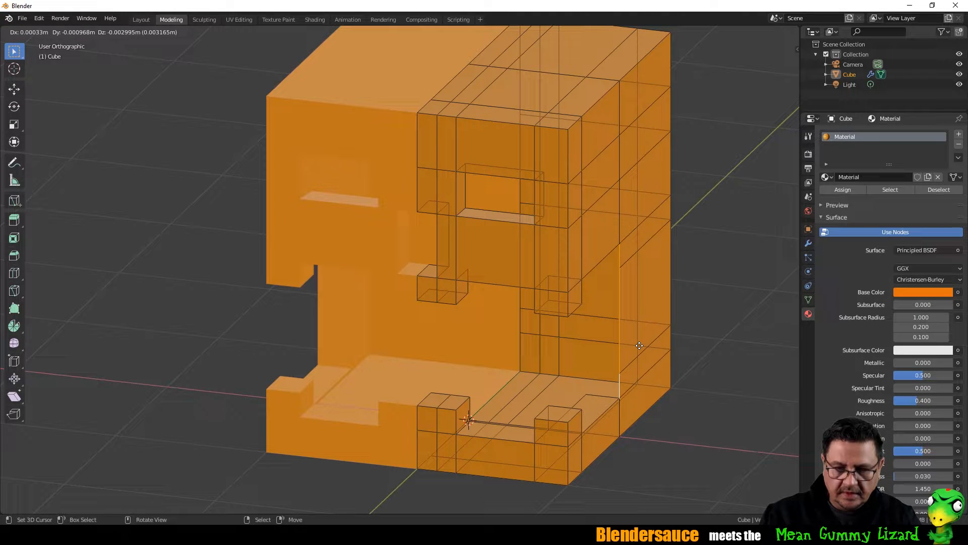
key("x")
left_click(594, 390)
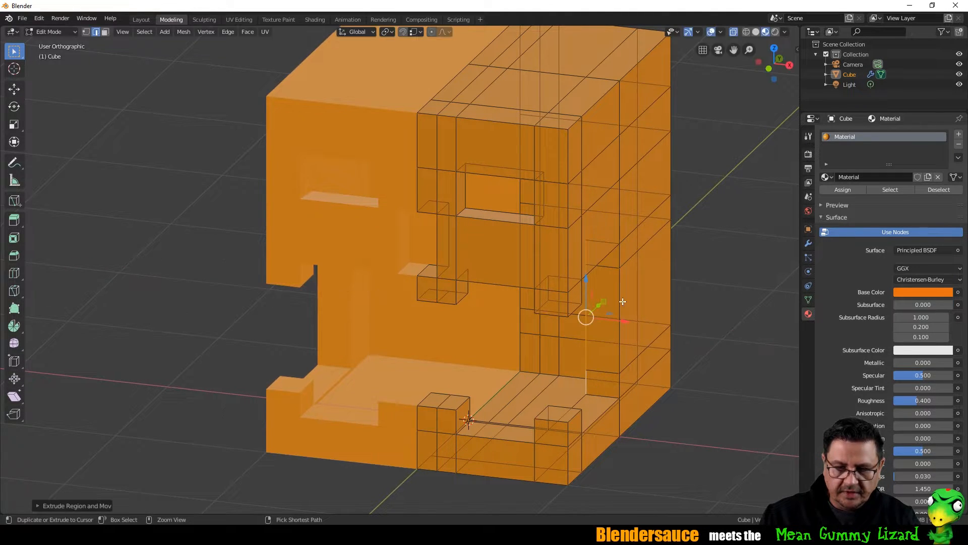
Step: Extrude the new inner vertical edge along Y to the back of the box to form the inner side wall
middle_click_drag(590, 383, 642, 293)
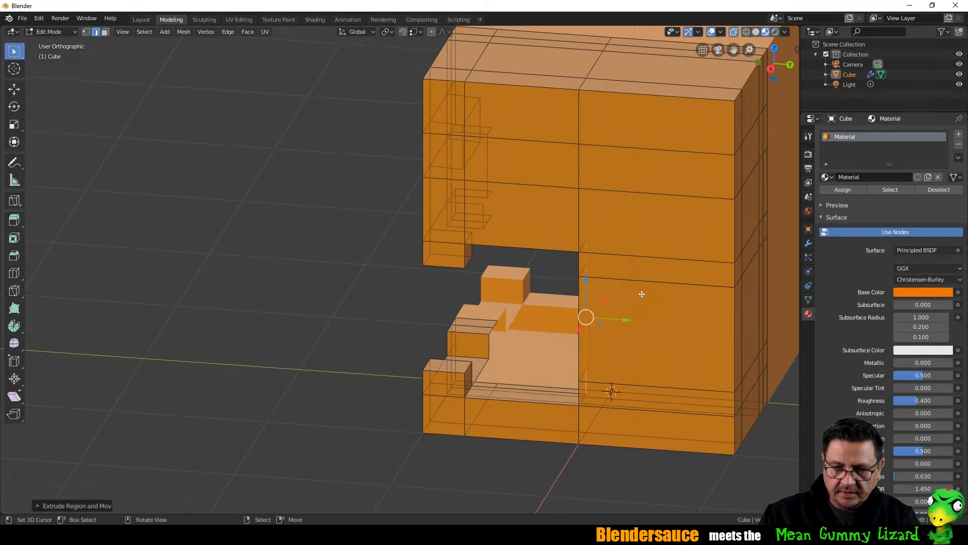
key("e")
key("y")
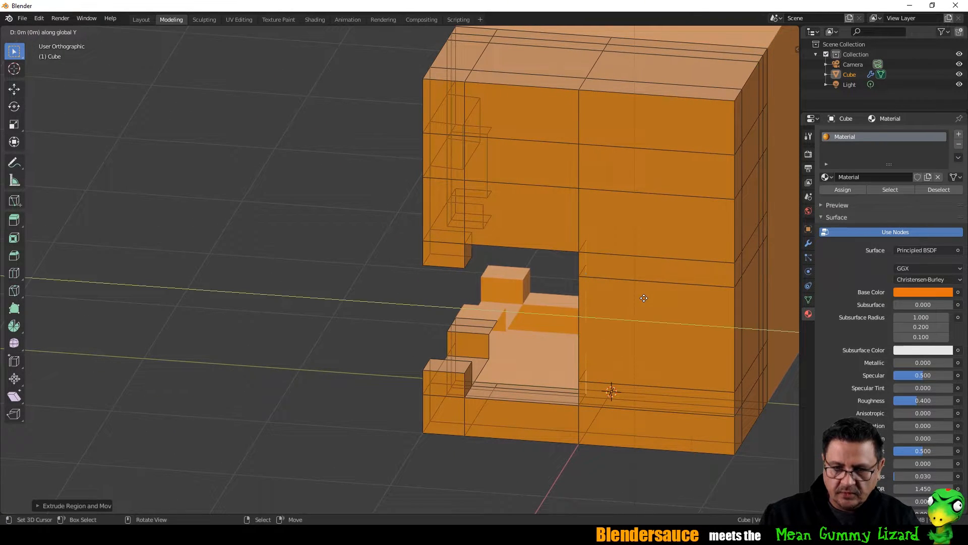
left_click(743, 283)
Step: Select the cube's whole mesh, merge its overlapping vertices by distance, and return to Object Mode
middle_click_drag(741, 283, 698, 243)
key("a")
key("a")
key("a")
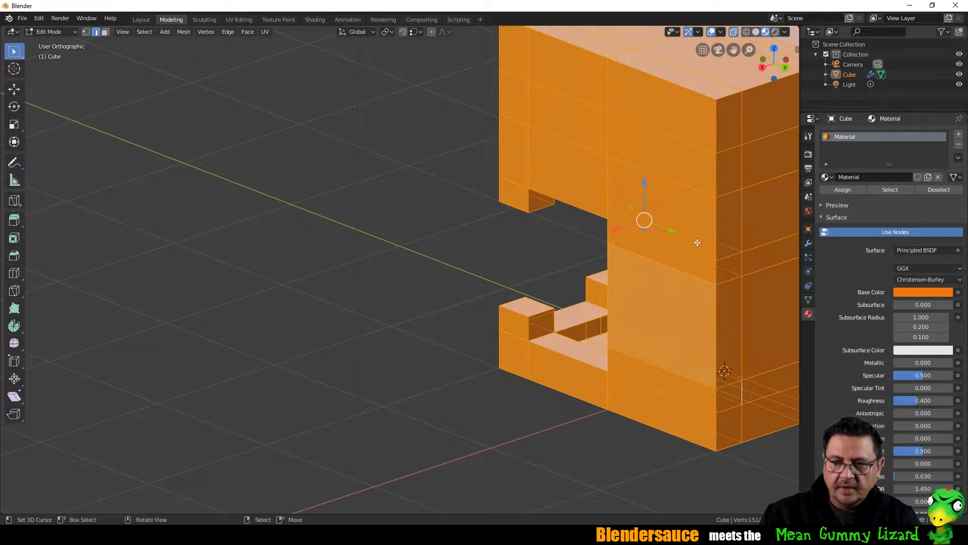
middle_click_drag(547, 179, 362, 193, "shift")
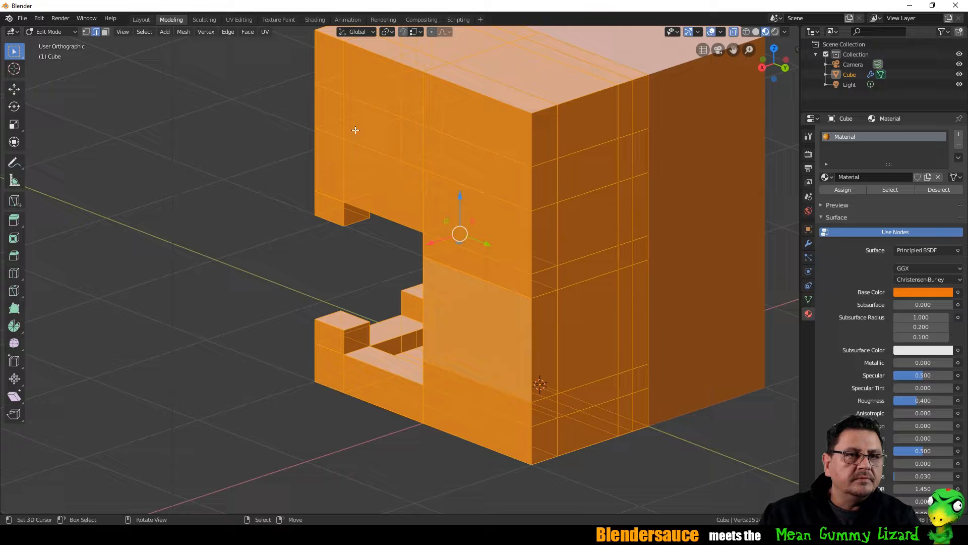
left_click(182, 32)
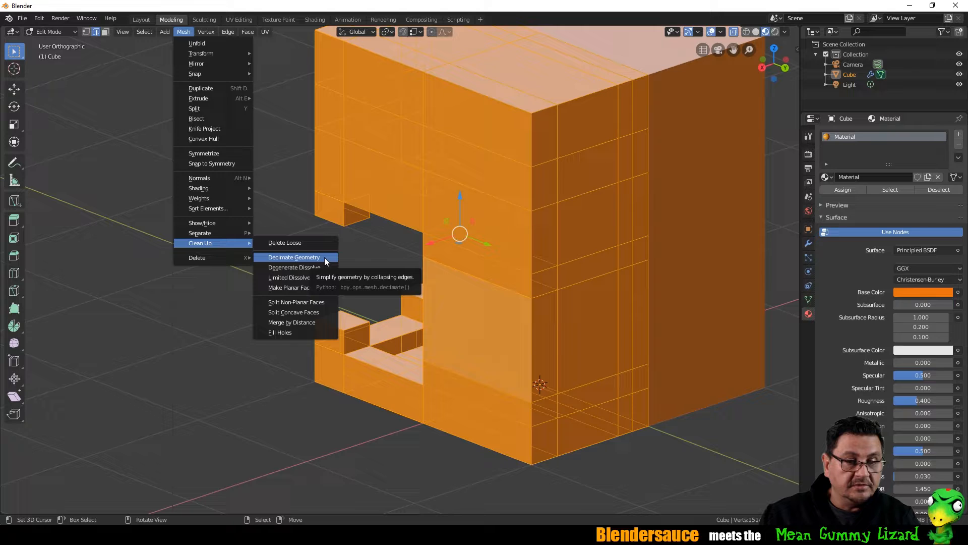
left_click(316, 321)
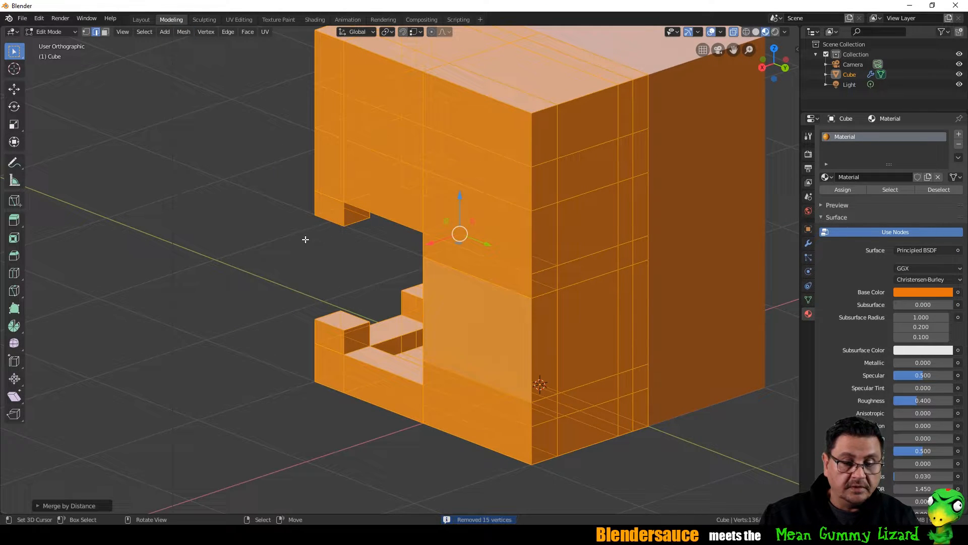
middle_click_drag(305, 238, 67, 413)
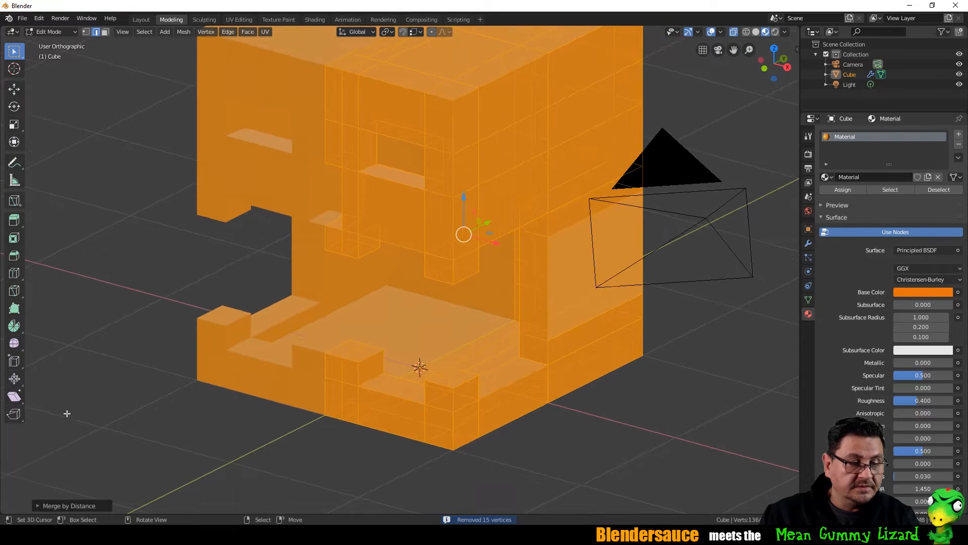
left_click(36, 506)
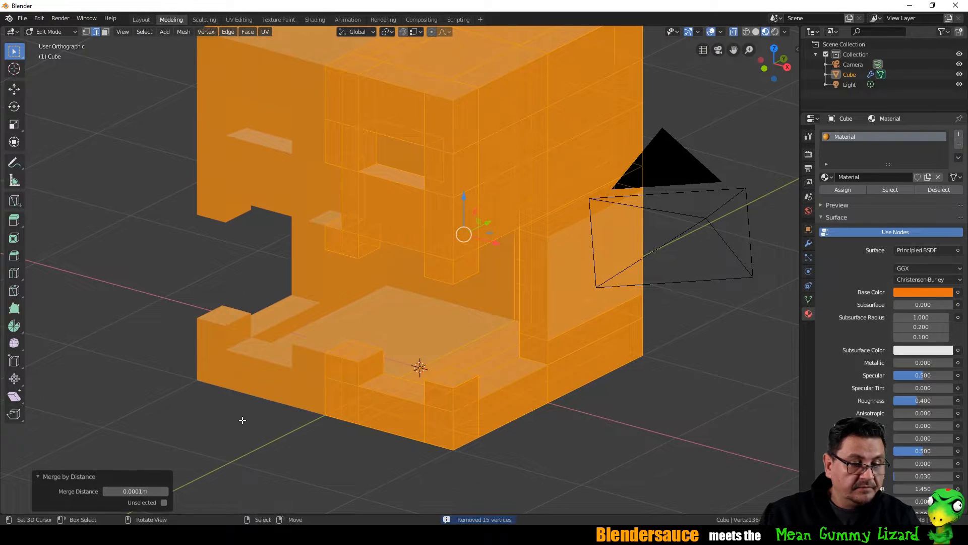
left_click(35, 476)
middle_click_drag(378, 250, 400, 229)
key("Tab")
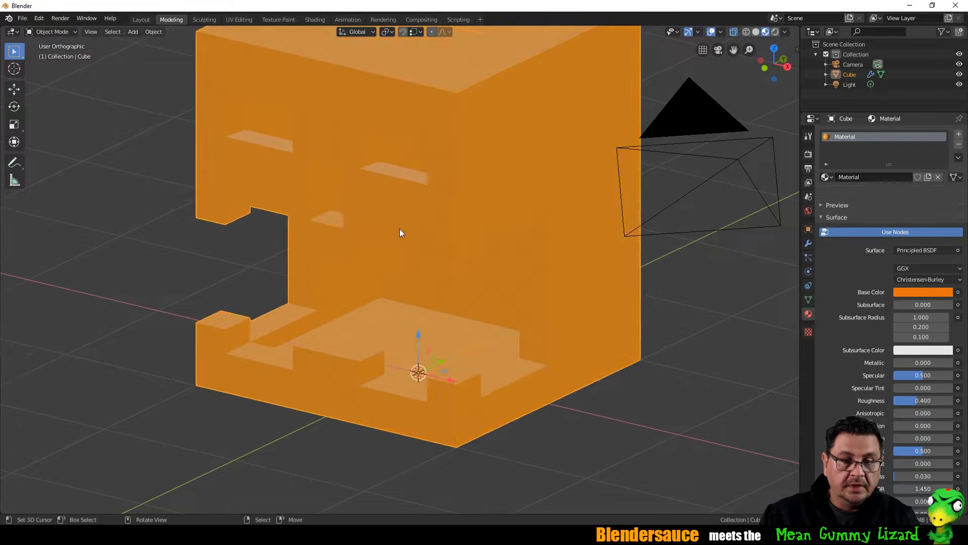
Step: In Edit Mode, extrude the inner edge of the low ledge beside the mouth about 0.26 m down along Z to the floor
middle_click_drag(461, 234, 611, 236)
middle_click_drag(525, 299, 508, 281)
key("Tab")
left_click(548, 287)
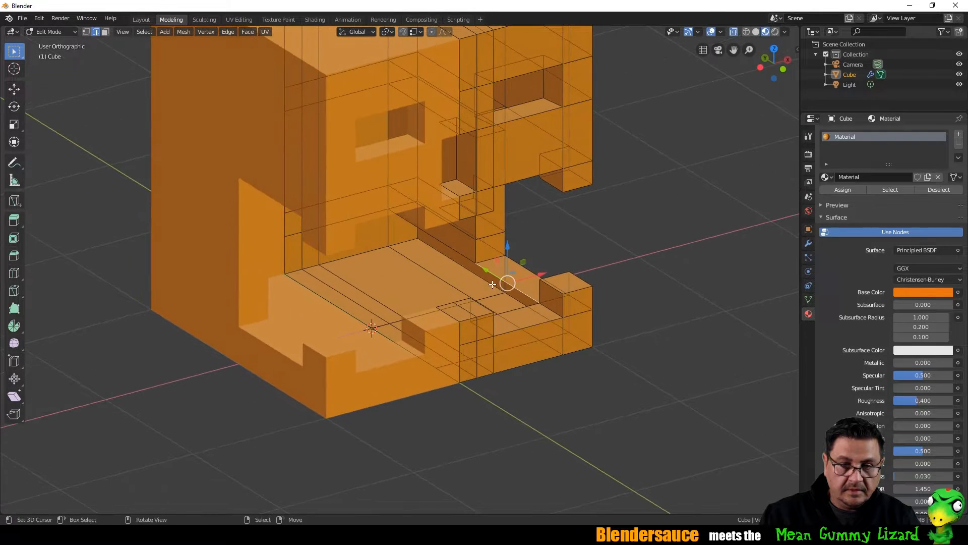
left_click(457, 250)
key("g")
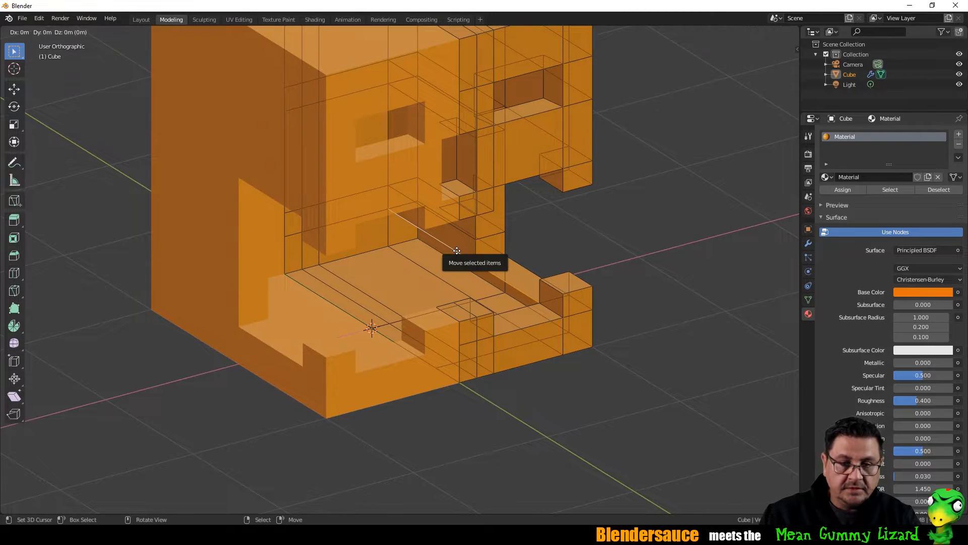
key("z")
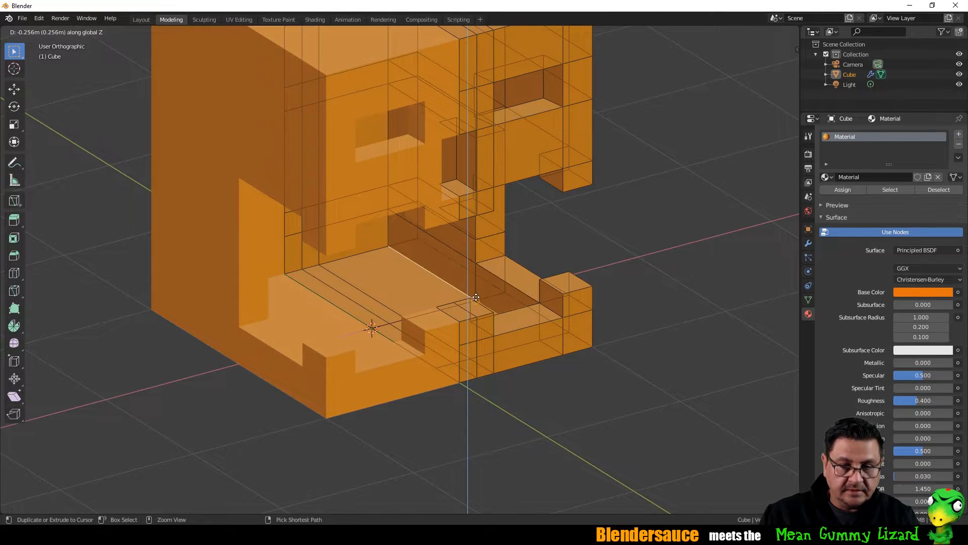
left_click(478, 298)
middle_click_drag(509, 255, 444, 253)
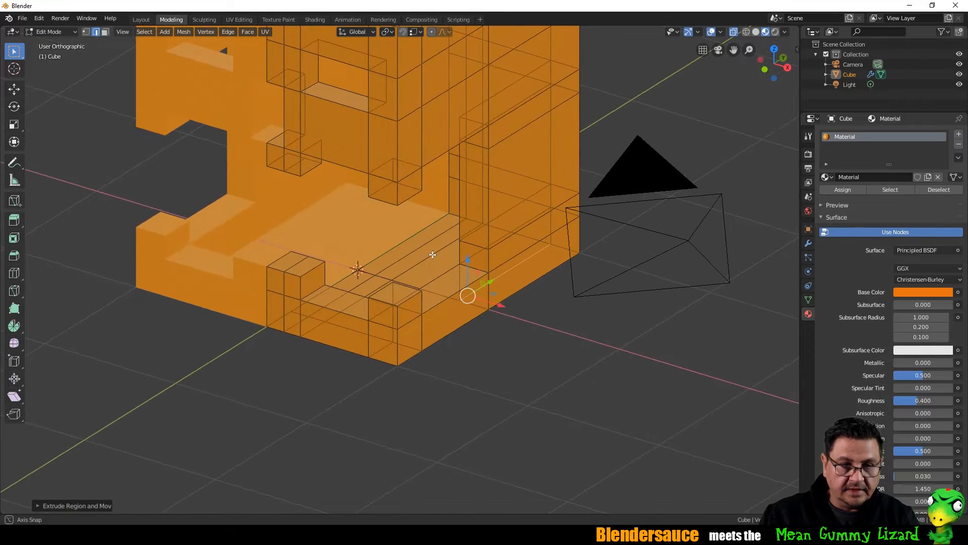
Step: Clean up the whole mesh with Decimate Geometry and Merge by Distance, and return to Object Mode
left_click(183, 32)
mouse_move(218, 243)
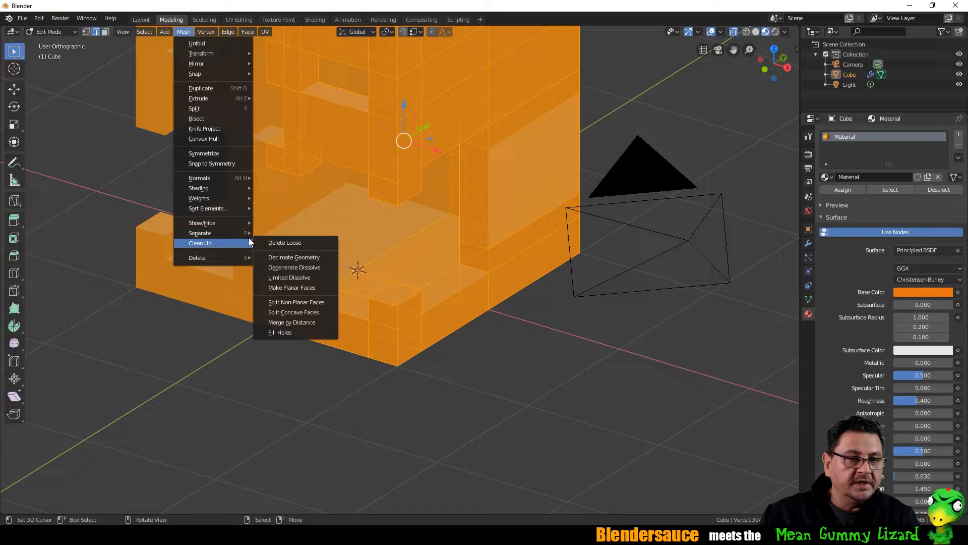
left_click(310, 256)
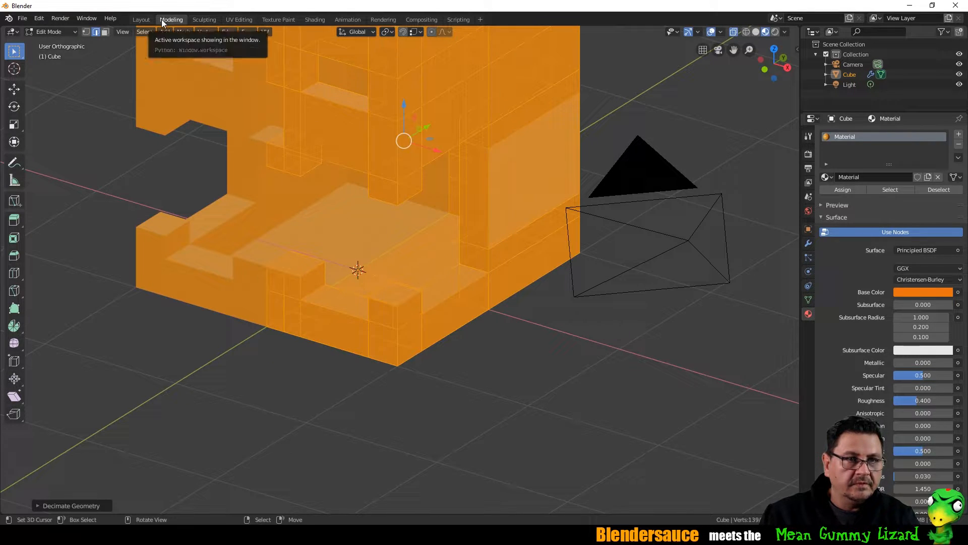
left_click(184, 32)
mouse_move(222, 241)
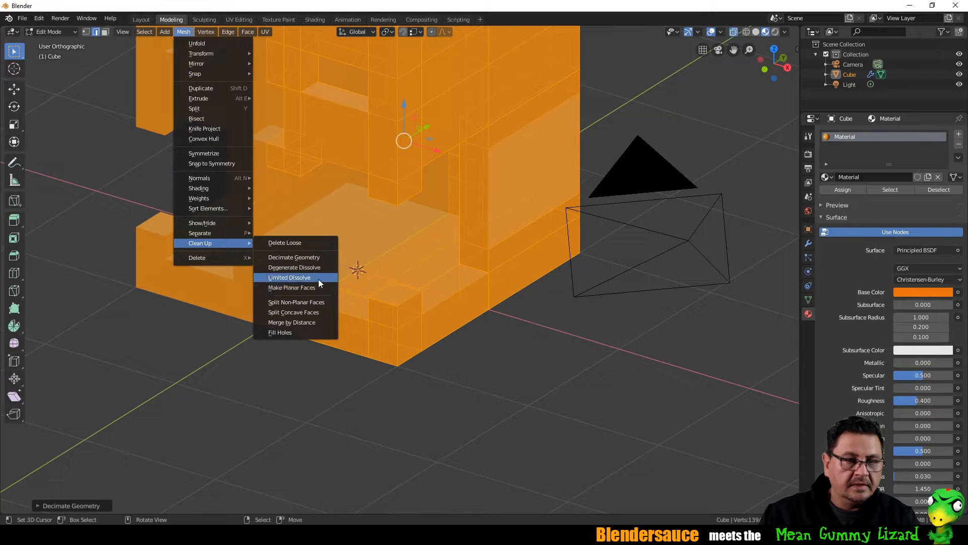
left_click(313, 322)
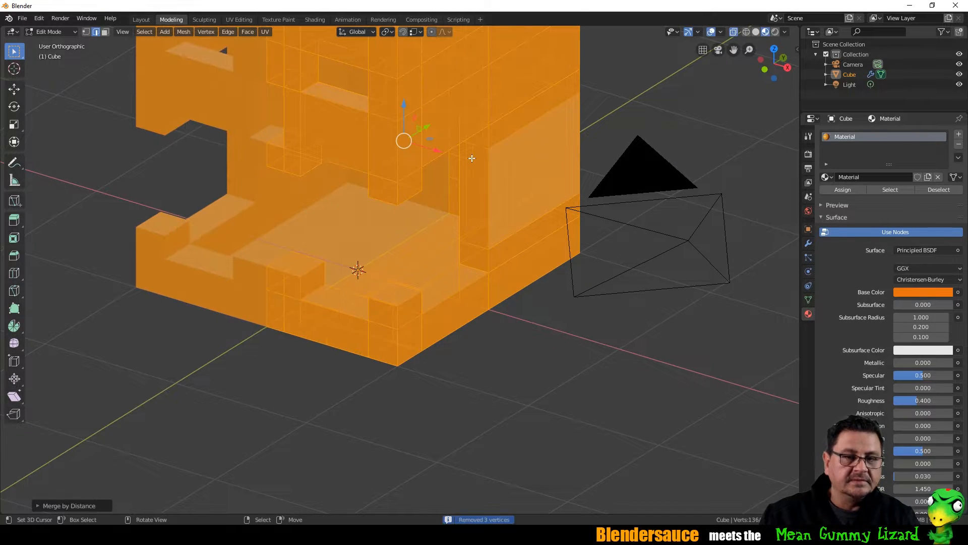
middle_click_drag(427, 178, 419, 199)
key("Tab")
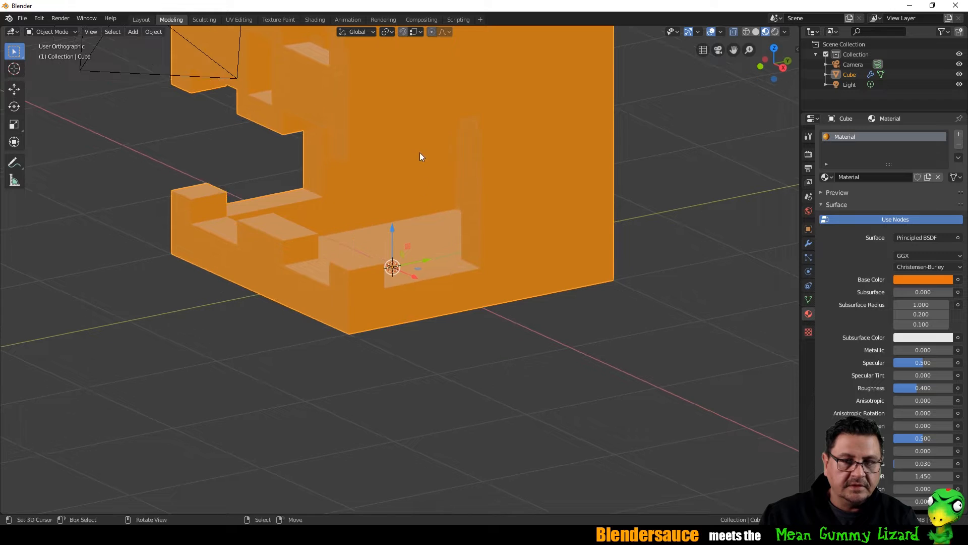
Step: Add a cube inside the hollow head, scale it down to a small block, and raise it along Z onto the head's floor
middle_click_drag(422, 156, 496, 217)
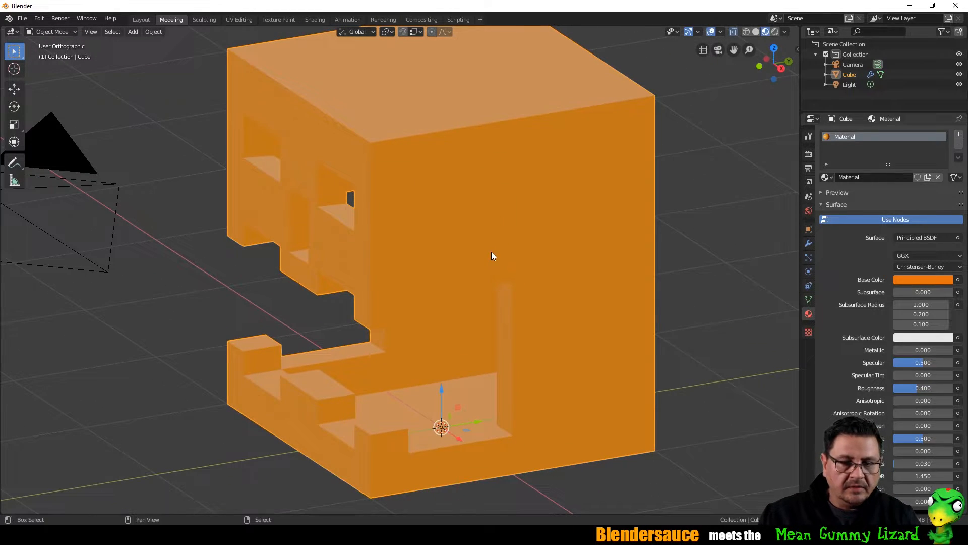
key("shift+a")
mouse_move(492, 251)
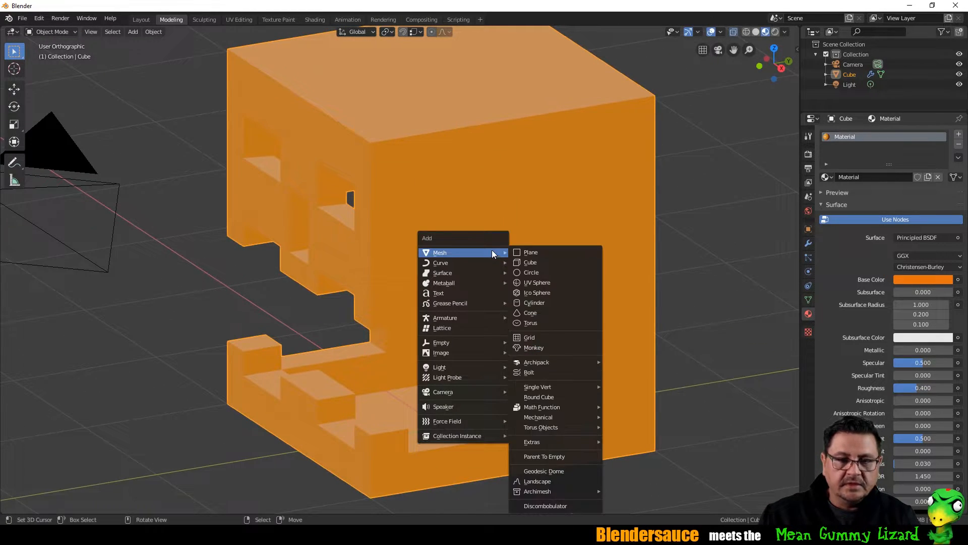
left_click(547, 261)
key("s")
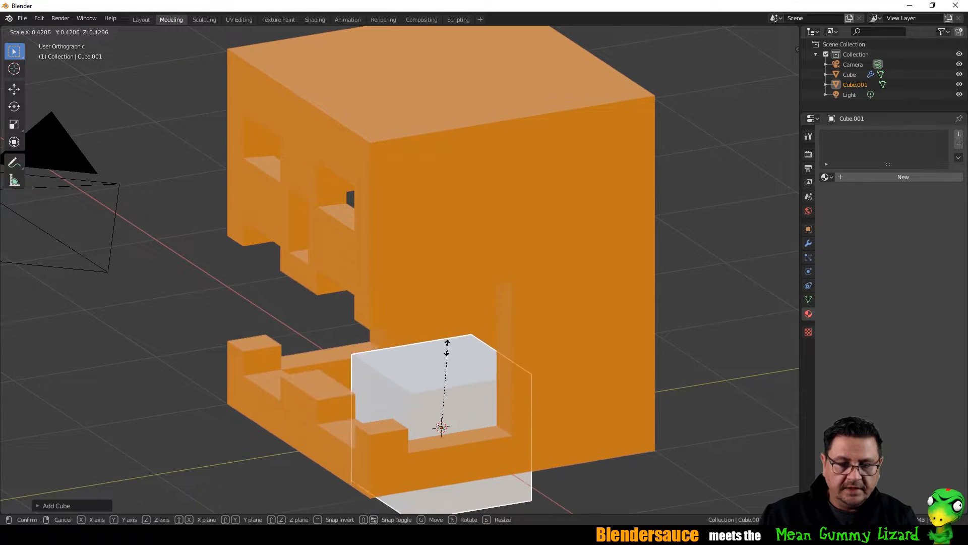
left_click(434, 410)
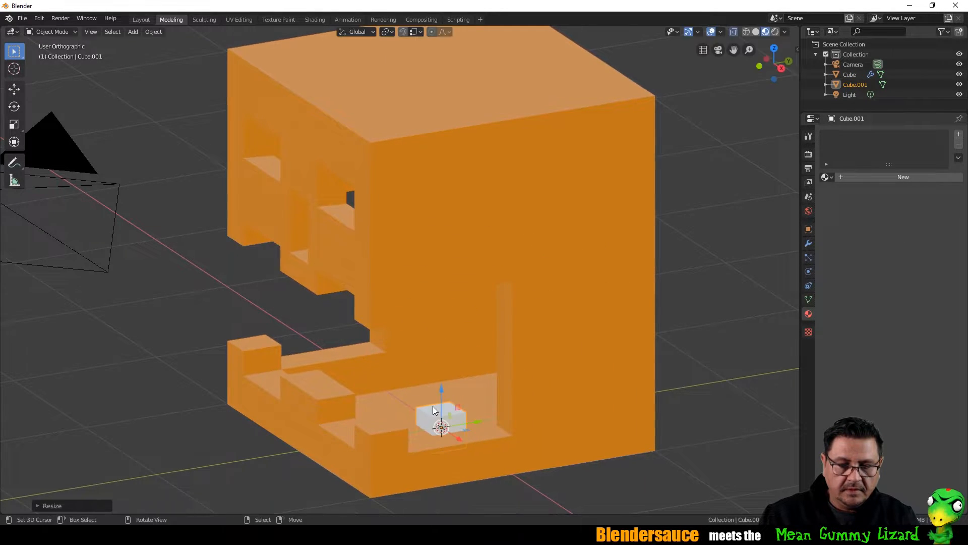
left_click_drag(440, 388, 442, 380)
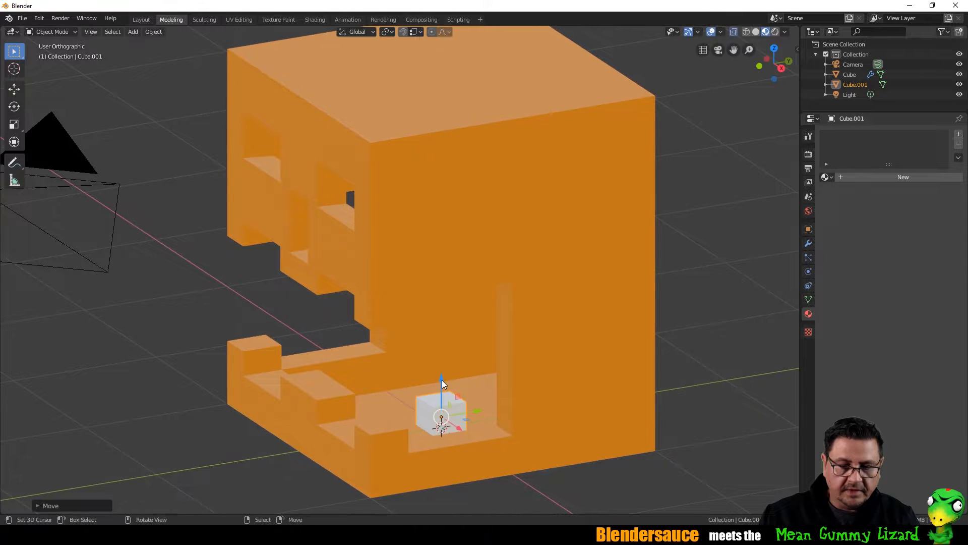
middle_click_drag(442, 380, 479, 385)
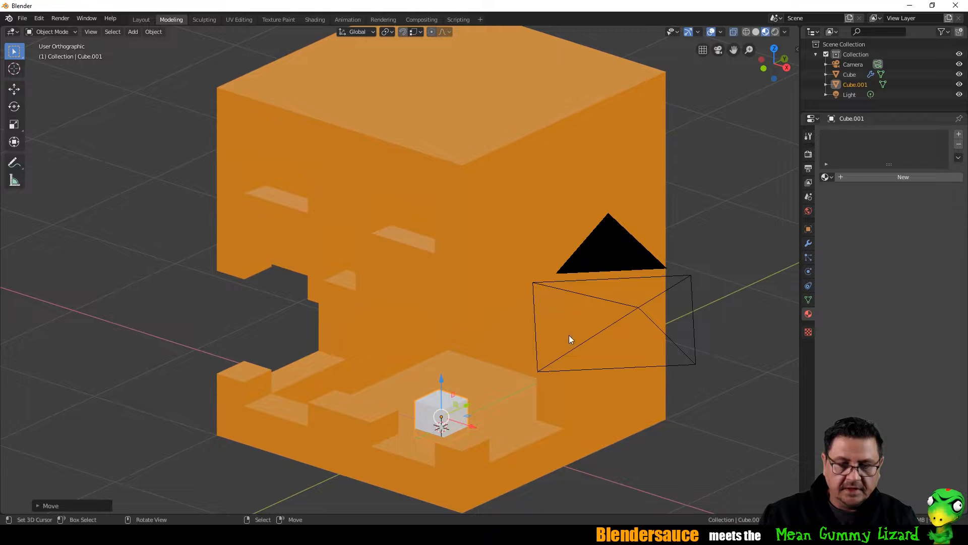
Step: Give the small cube a new material with a yellow base color, hue about 0.14 and saturation about 0.6
left_click(864, 177)
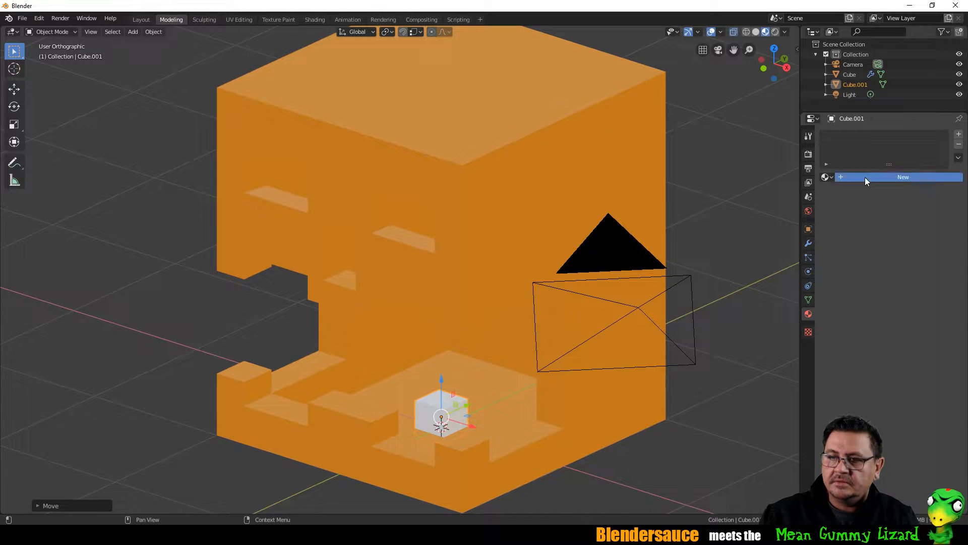
left_click(907, 280)
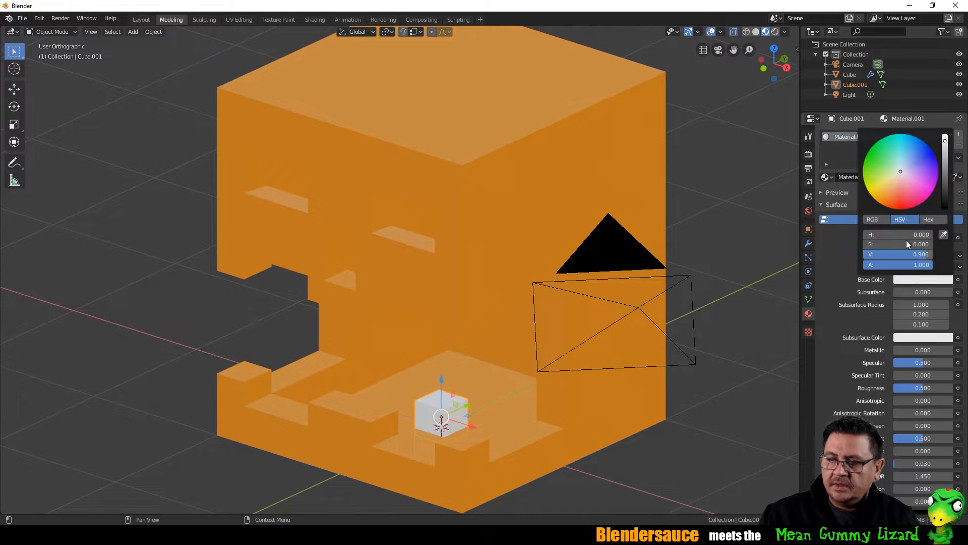
left_click_drag(897, 174, 880, 186)
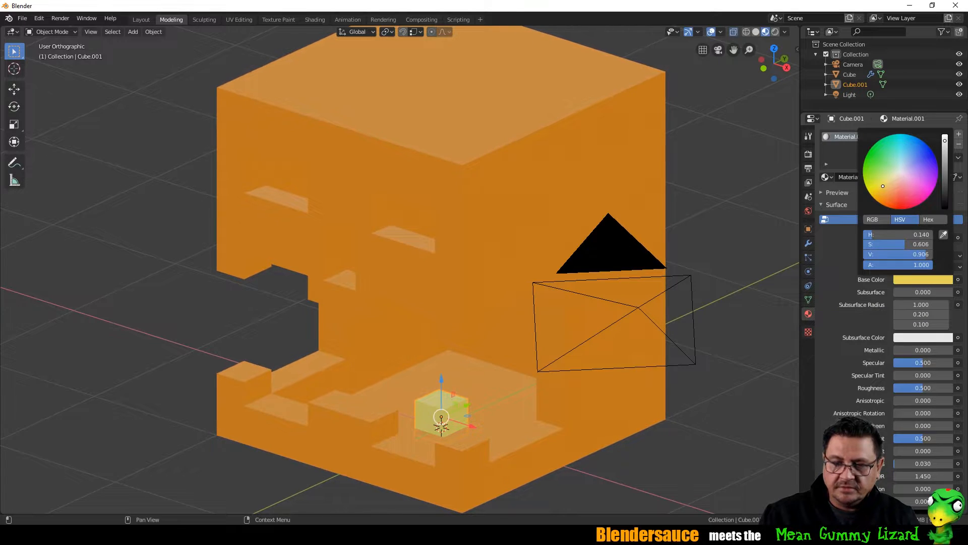
left_click(720, 253)
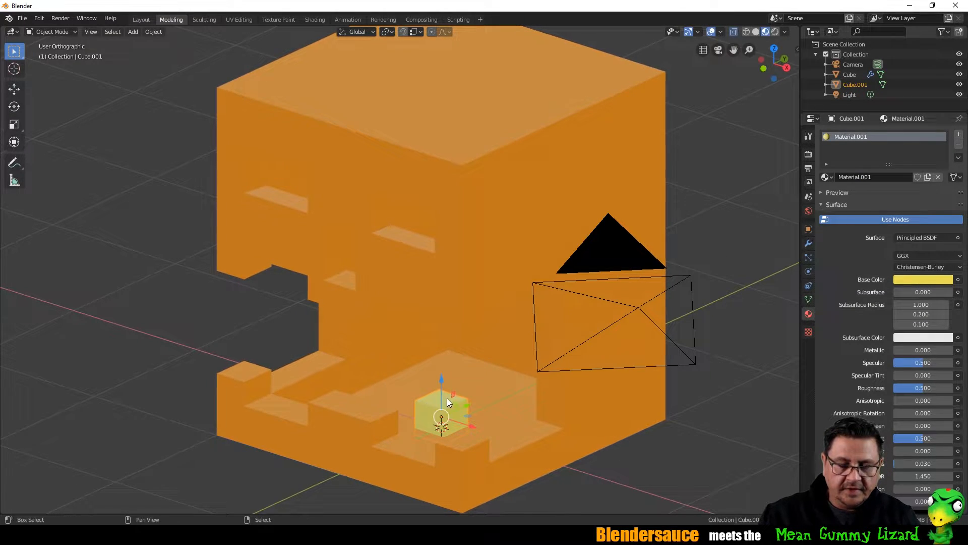
Step: Add an ico sphere and set its subdivisions to 1
key("shift+a")
mouse_move(449, 329)
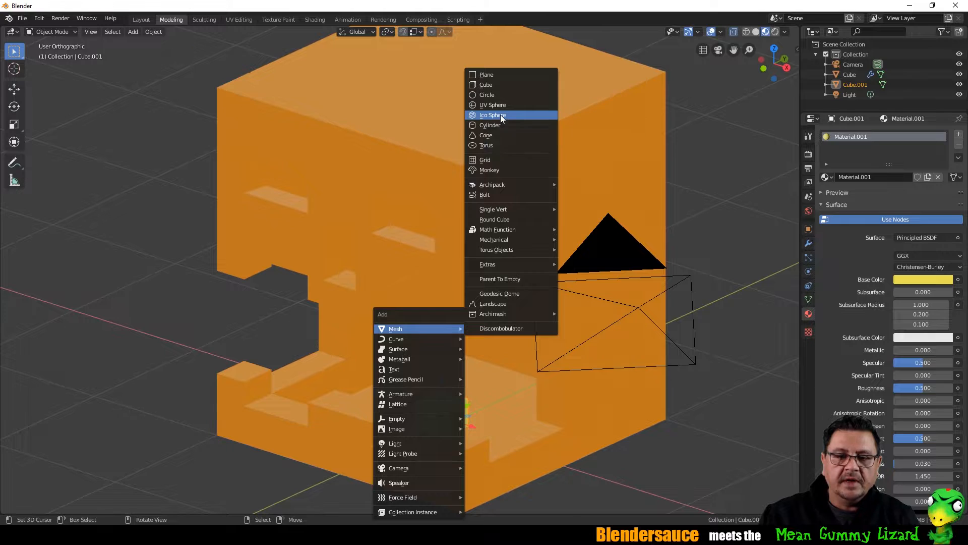
left_click(493, 115)
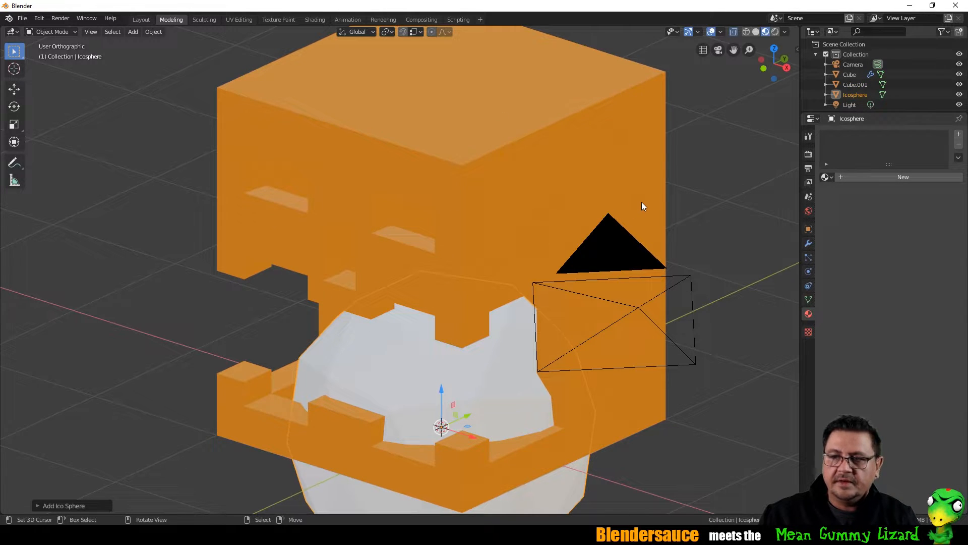
left_click(40, 506)
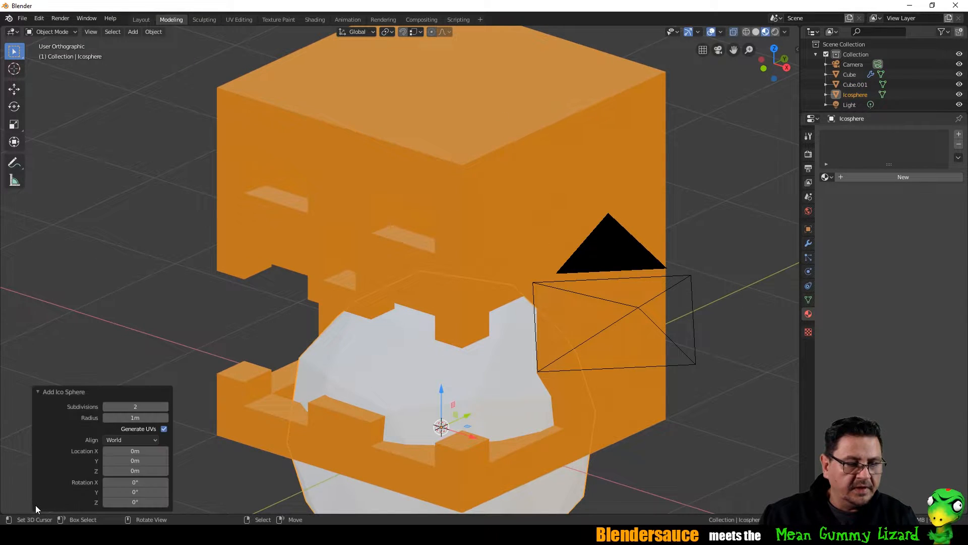
left_click(106, 407)
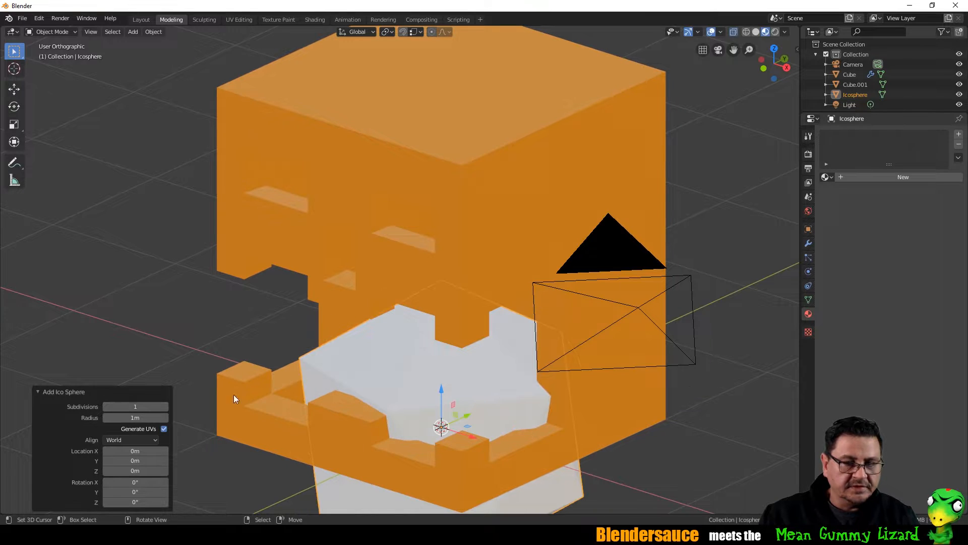
Step: Shrink the ico sphere to a scale of 0.160 and position it along Z just above the yellow cube
left_click_drag(442, 399, 456, 222)
key("s")
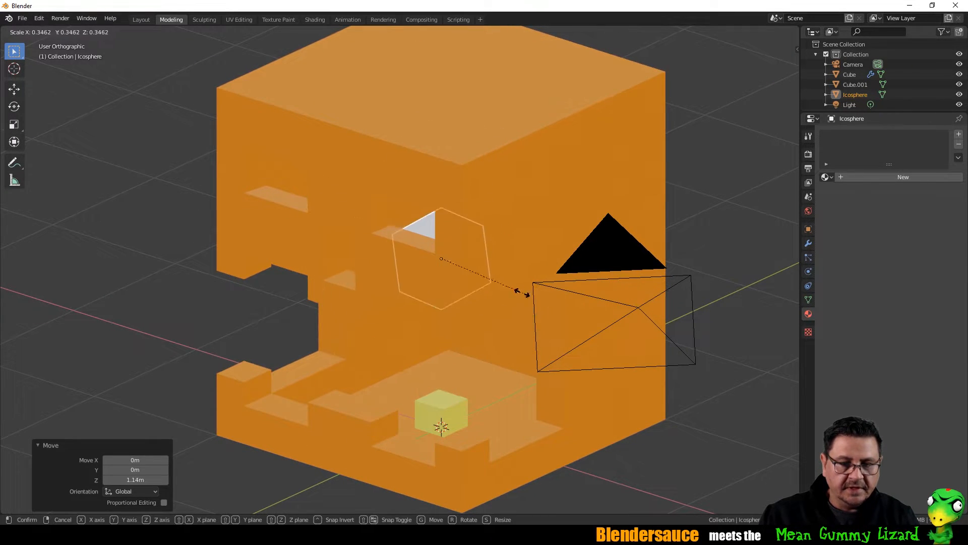
left_click(473, 285)
key("g")
key("z")
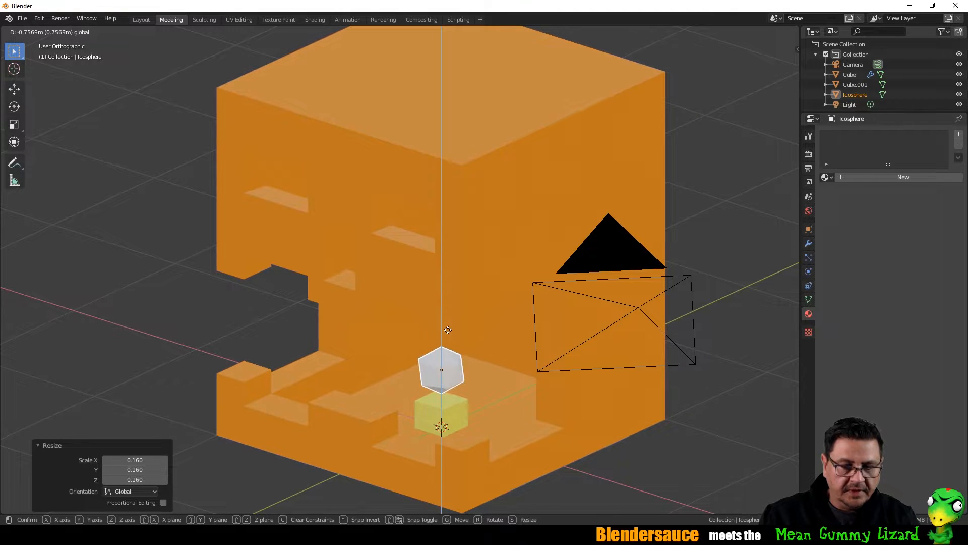
right_click(449, 339)
Step: Scale the ico sphere down to 0.398, stretch it to 2.994 along Z, and nudge it along Z by about 0.007 m onto the yellow cube
key("s")
left_click(455, 369)
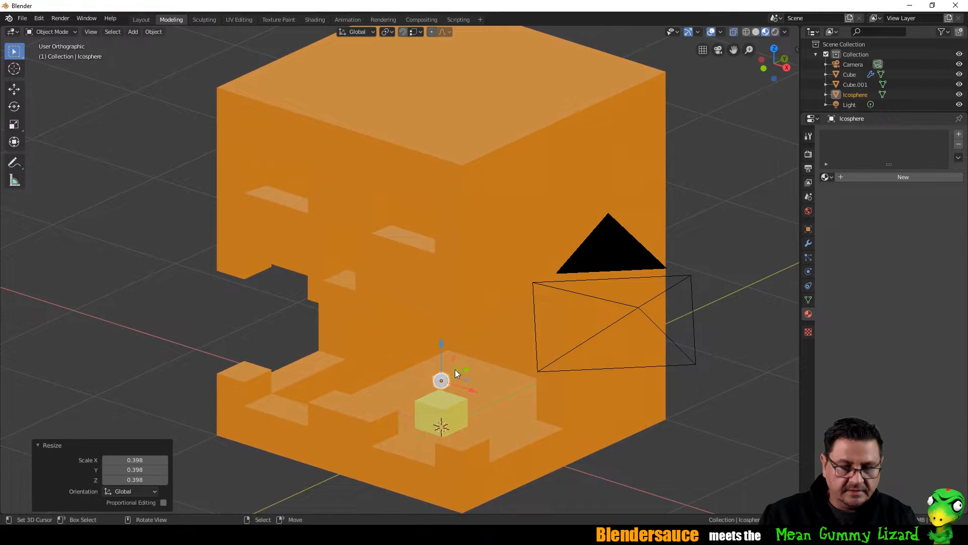
key("z")
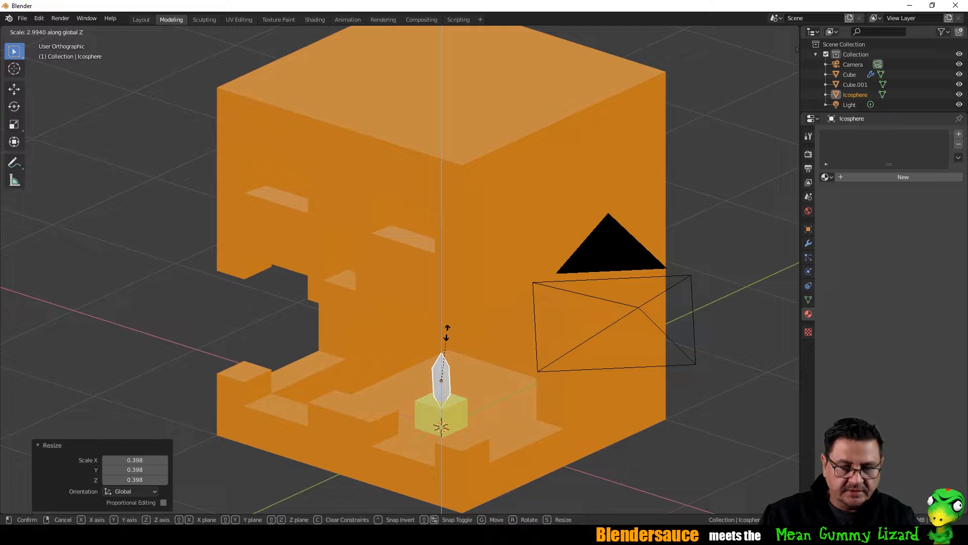
left_click(447, 337)
key("g")
key("z")
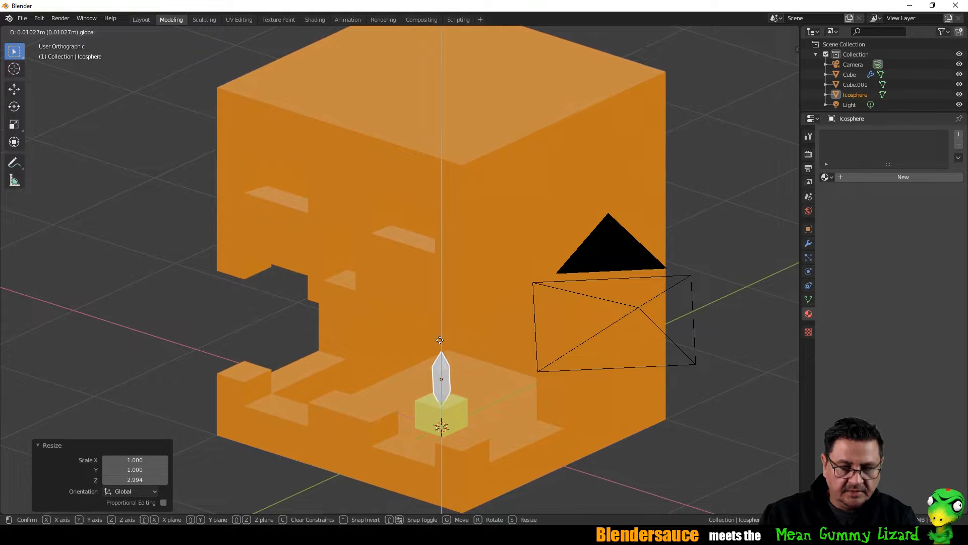
left_click(440, 341)
Step: Give the ico sphere a new Emission material with a pale yellow color, hue about 0.125 and saturation about 0.226
middle_click_drag(440, 341, 504, 328)
left_click(859, 176)
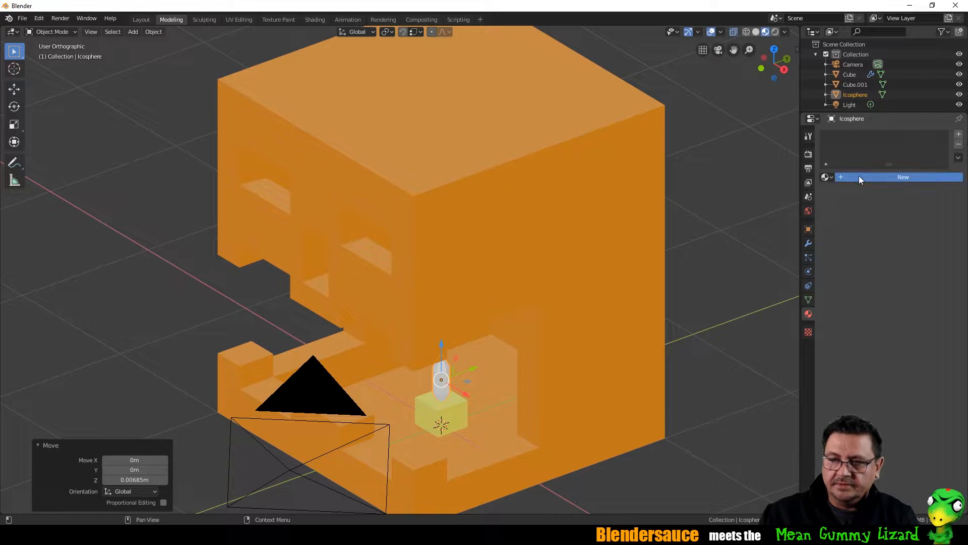
left_click(917, 237)
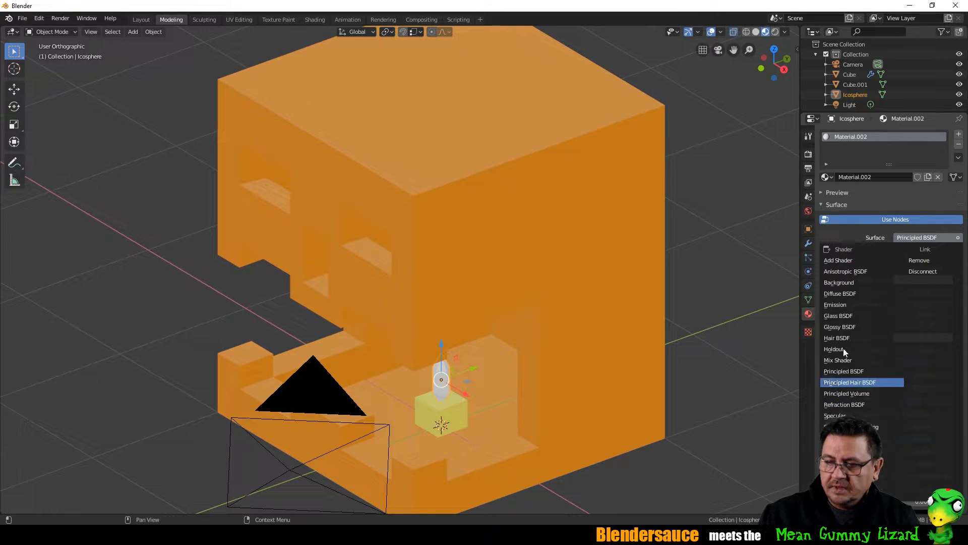
left_click(840, 304)
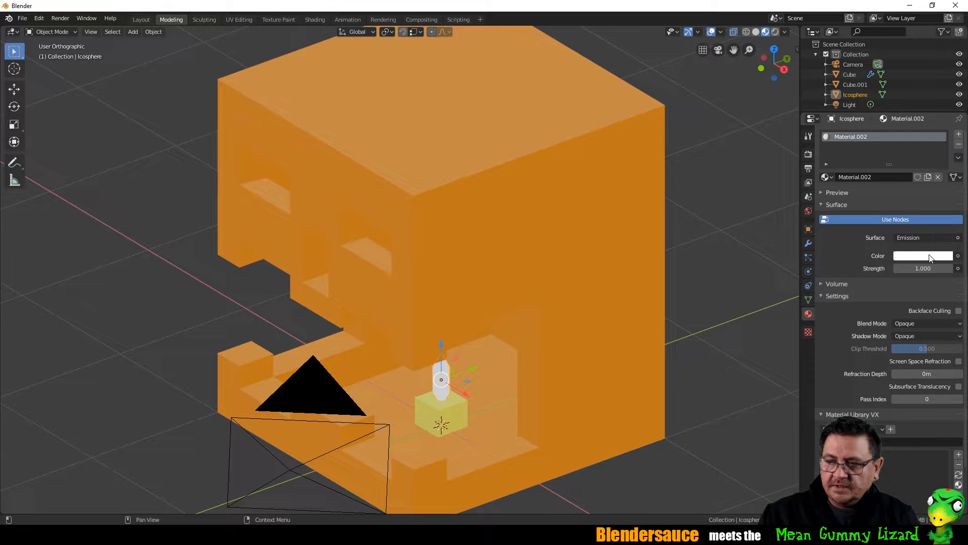
left_click(930, 256)
left_click(874, 168)
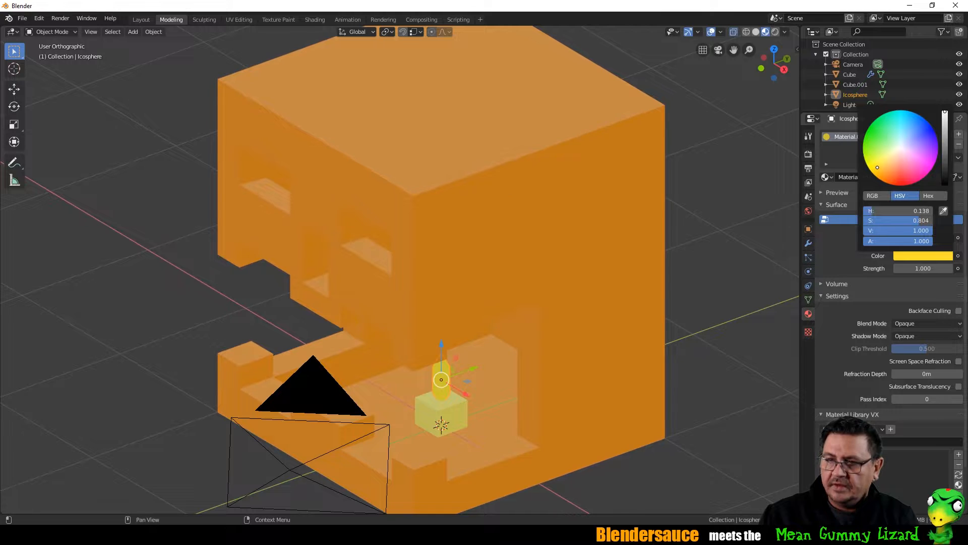
left_click_drag(874, 167, 895, 153)
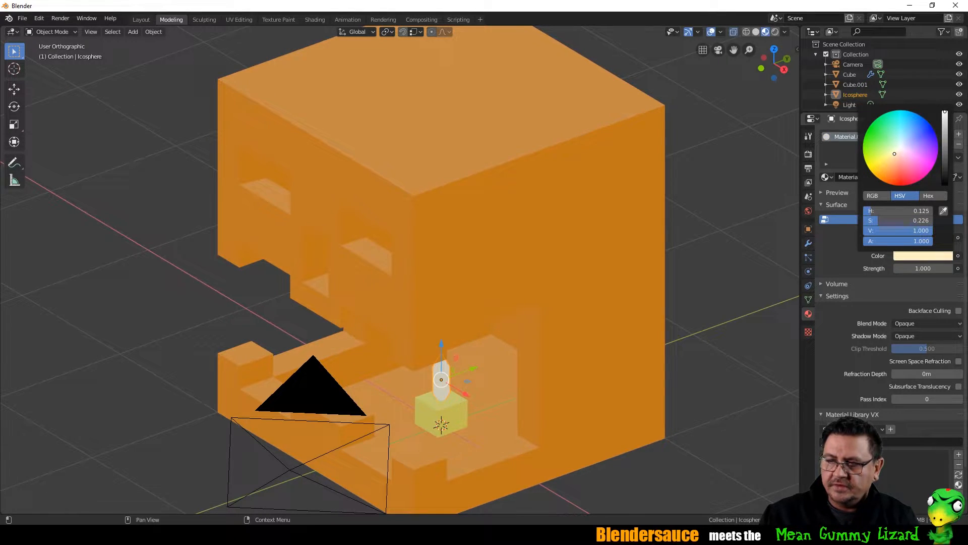
Step: Switch the viewport to rendered shading and briefly check the head's mesh in Edit Mode
middle_click_drag(578, 247, 547, 237)
scroll(577, 240, "down", 2)
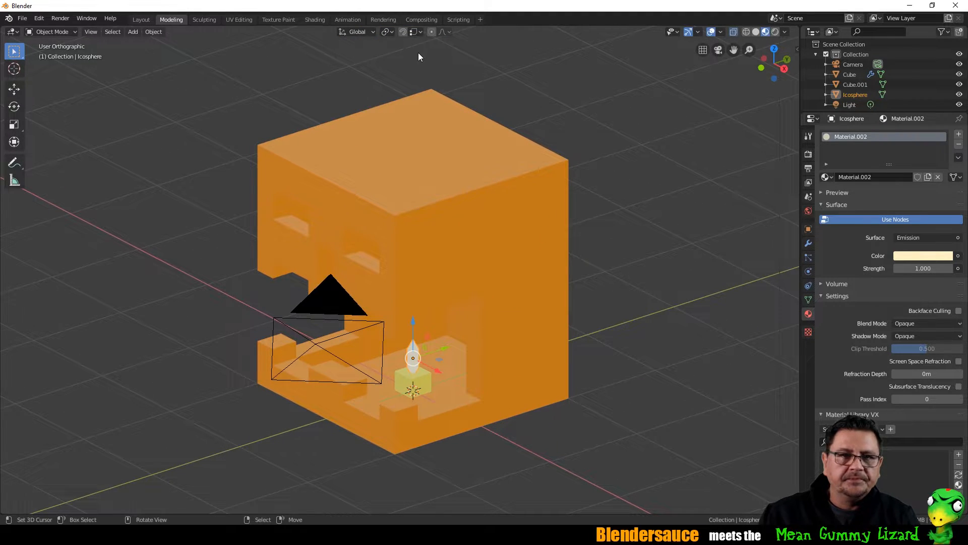
left_click(776, 33)
mouse_move(449, 224)
middle_mouse_down()
mouse_move(436, 218)
mouse_move(462, 229)
mouse_move(464, 214)
mouse_move(428, 229)
mouse_move(471, 217)
mouse_move(439, 221)
middle_mouse_up()
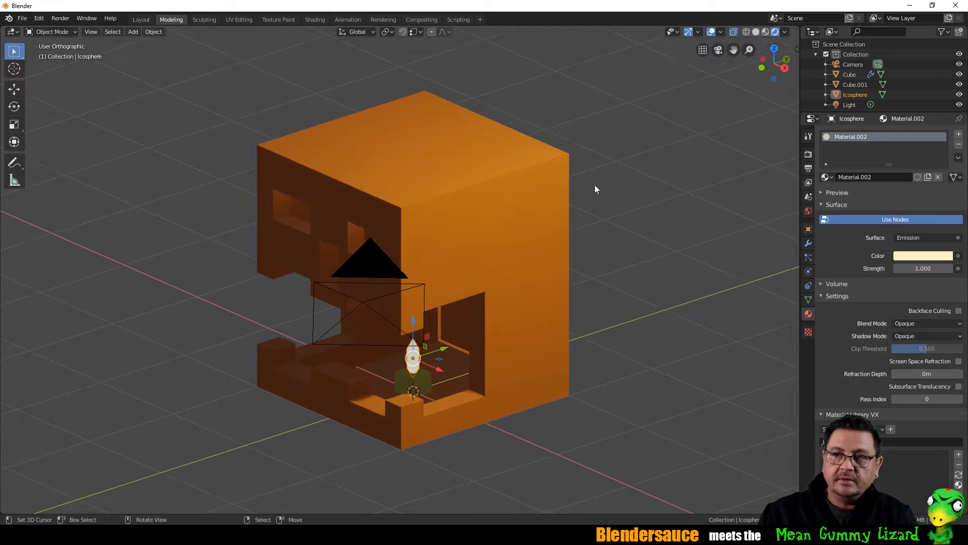
left_click(479, 221)
key("Tab")
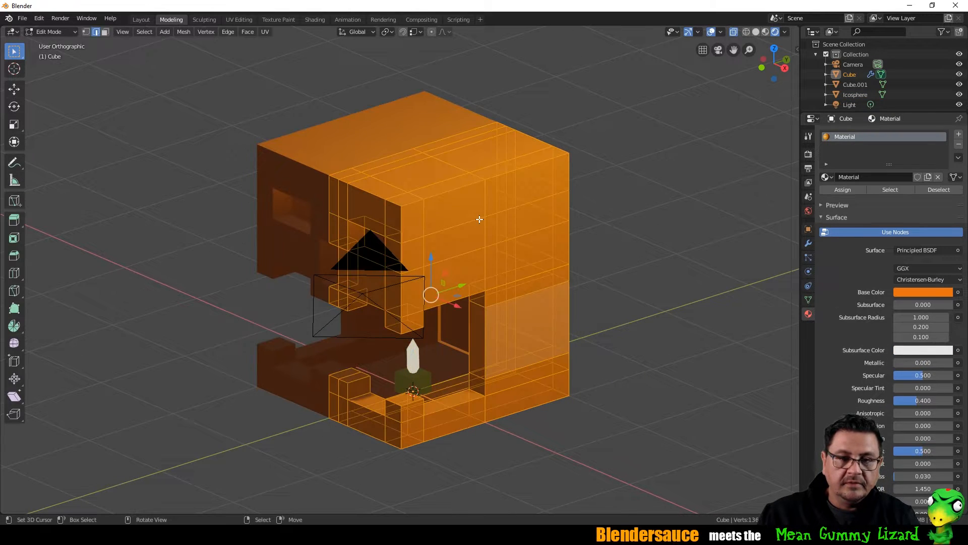
key("Tab")
Step: Set the emission strength of the flame's material to 100
middle_click_drag(478, 212, 417, 319)
left_click(416, 345)
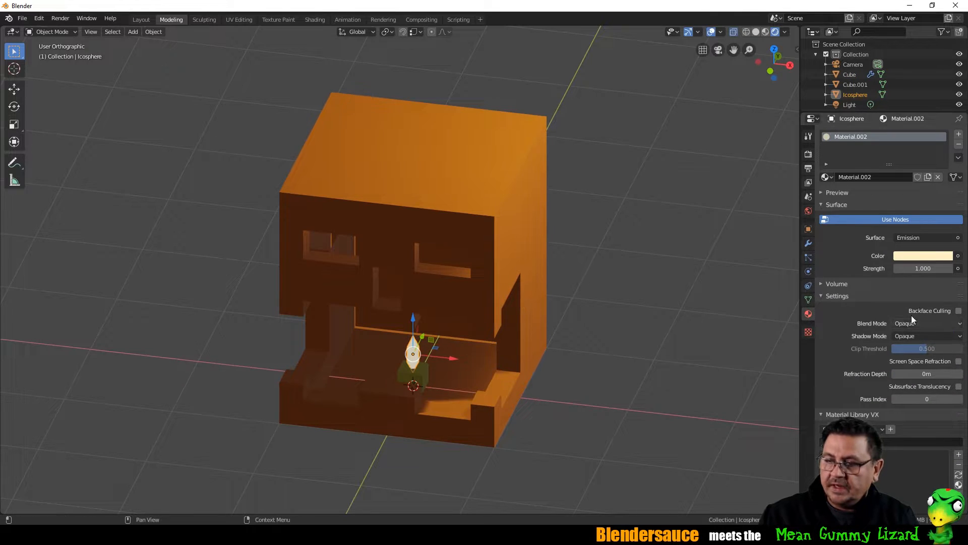
left_click(925, 268)
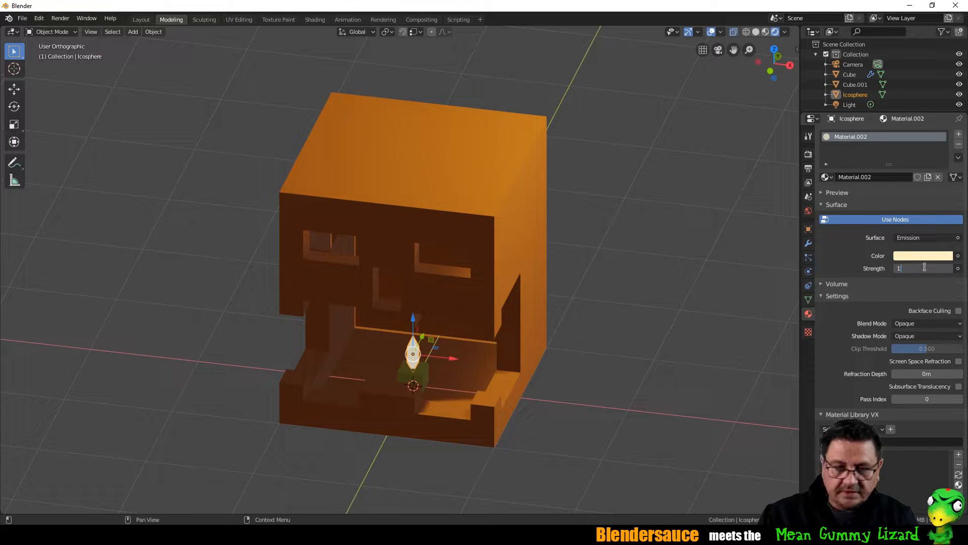
key("Return")
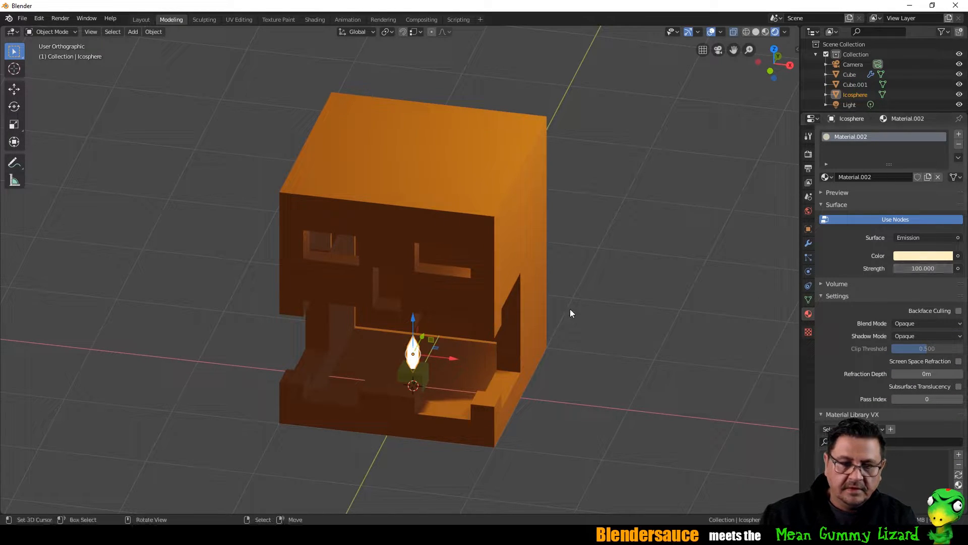
Step: Render the current frame, examine the head and glowing flame in the result, and close the render
middle_click_drag(570, 309, 549, 274)
key("F12")
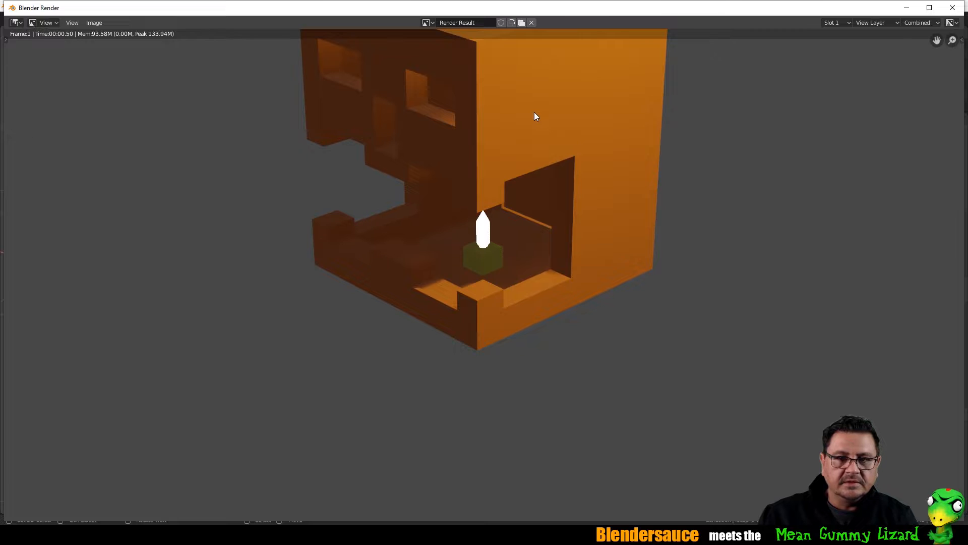
middle_click_drag(535, 114, 529, 226)
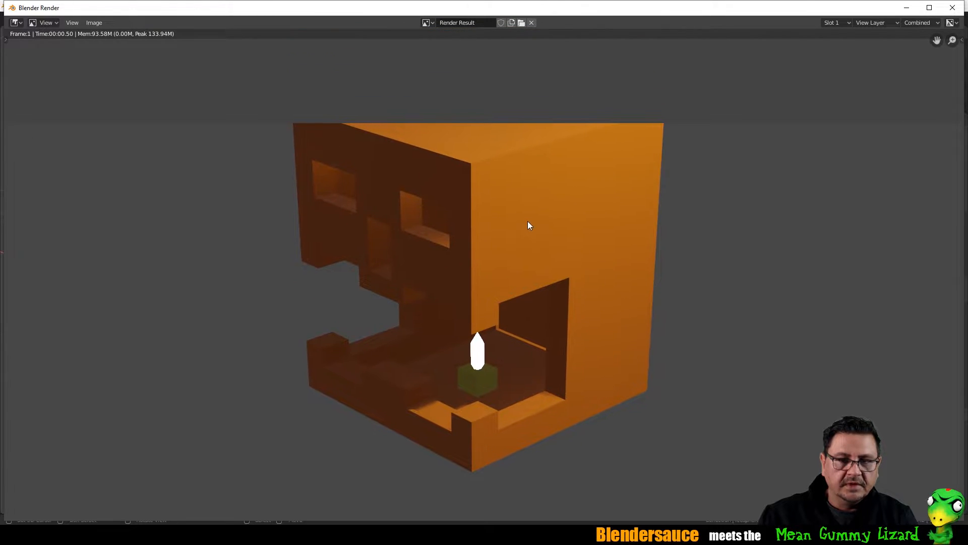
key("Escape")
Step: Look through the camera, reframe it with walk navigation so the whole head fits the frame, and set its lens type to Orthographic
left_click(596, 367)
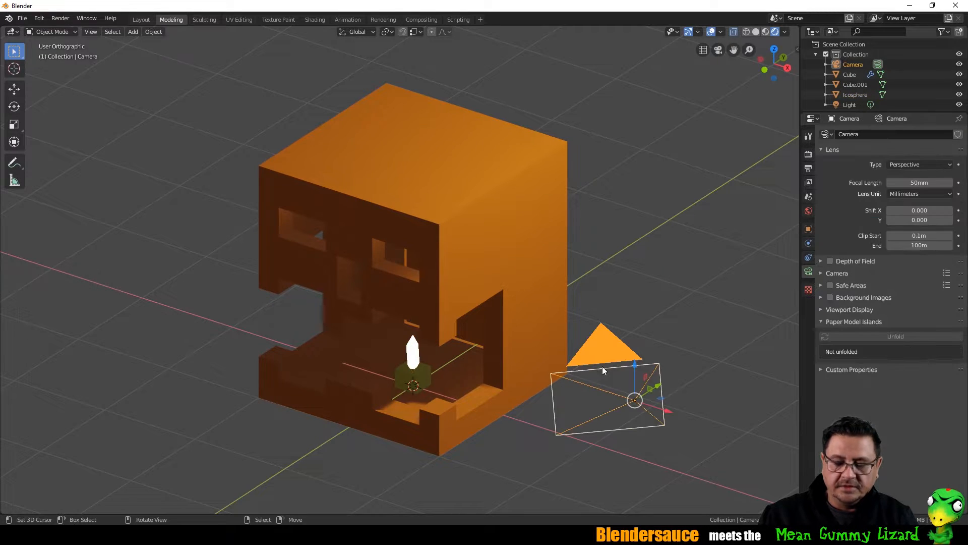
key("KP_0")
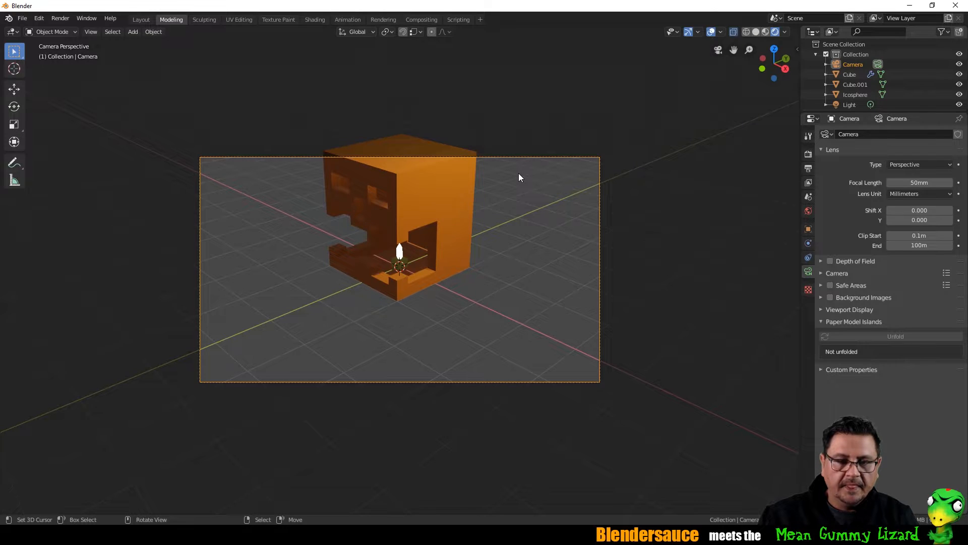
key("shift+grave")
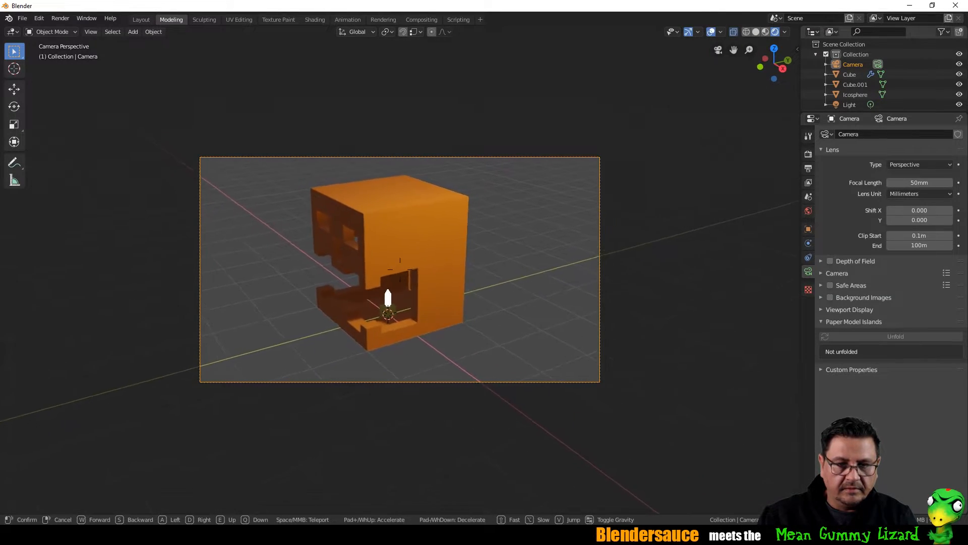
left_click(455, 271)
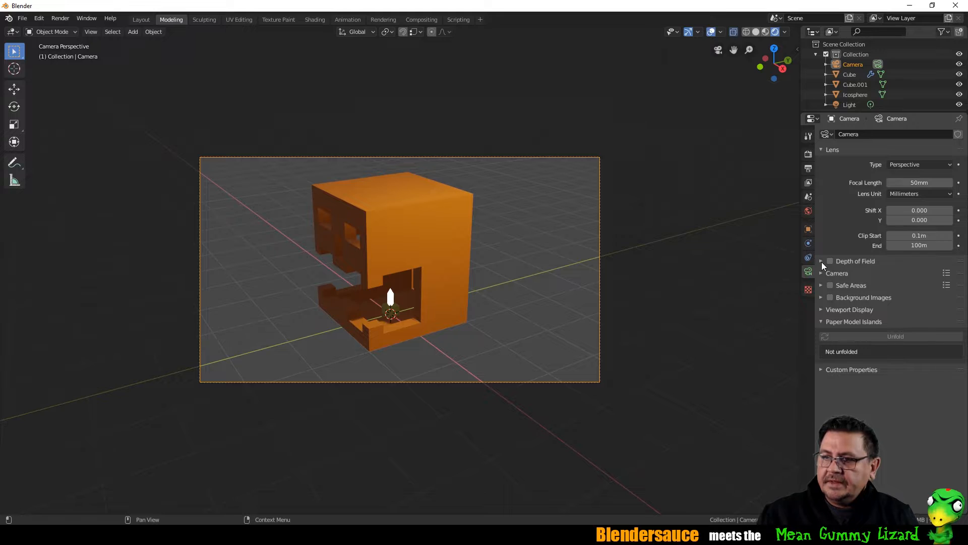
left_click(903, 166)
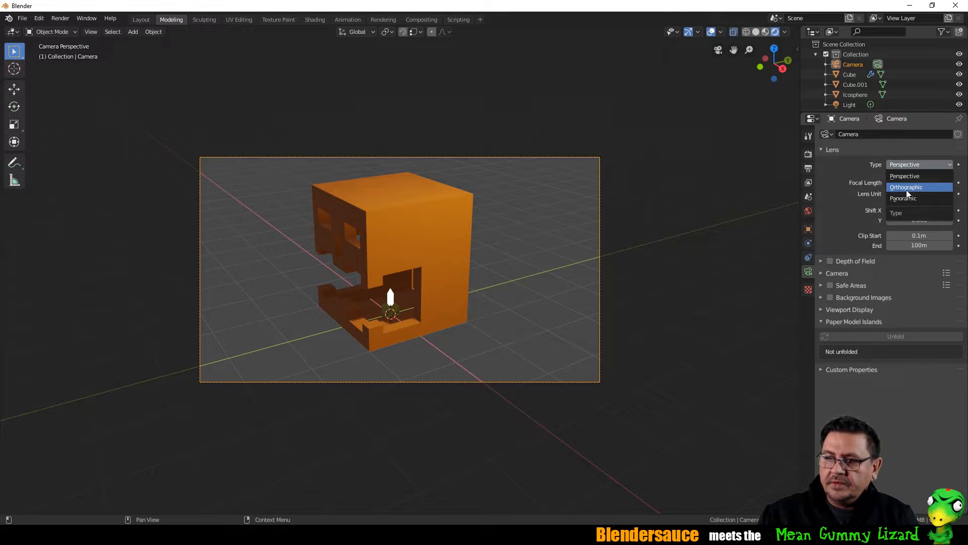
left_click(907, 190)
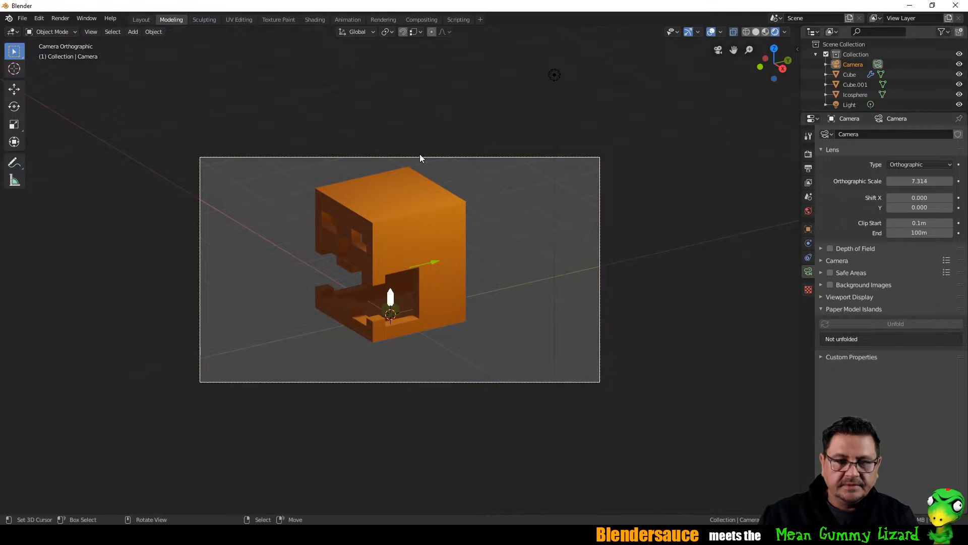
Step: Add a plane as the ground under the head and scale it by 10
left_click(508, 278)
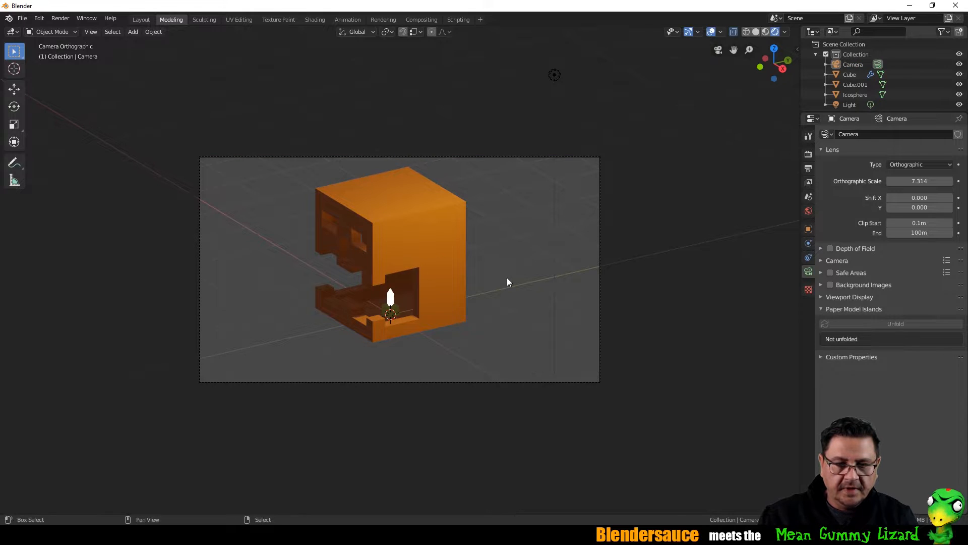
key("shift+a")
mouse_move(507, 278)
left_click(557, 23)
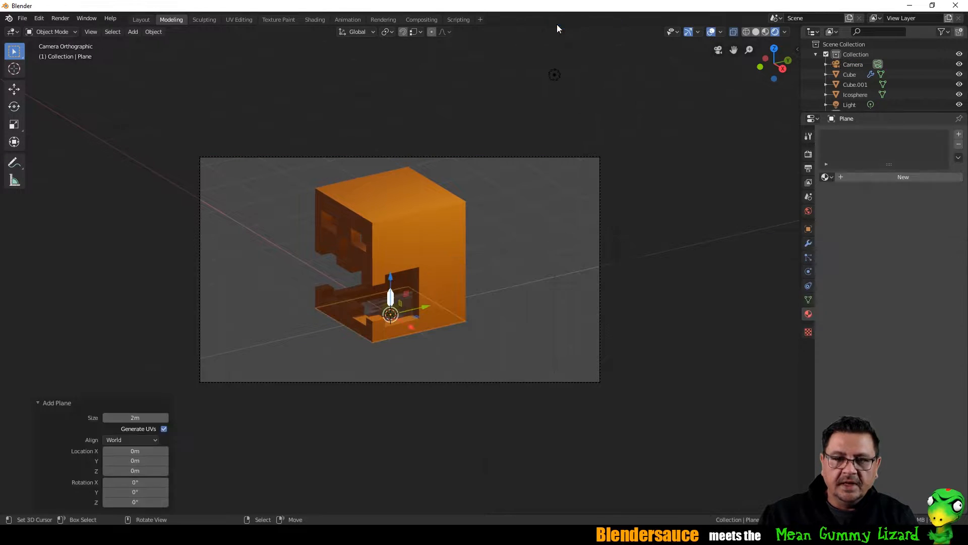
key("s")
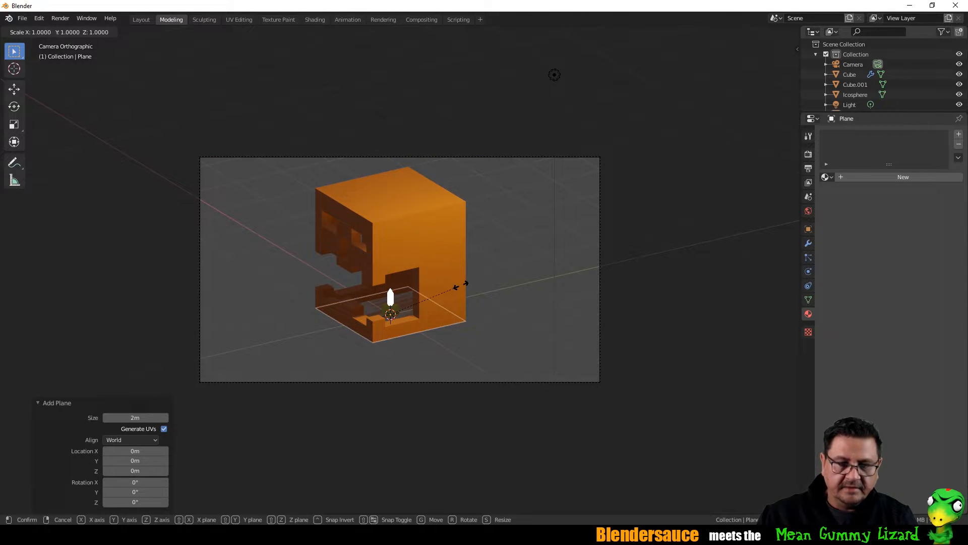
type("10")
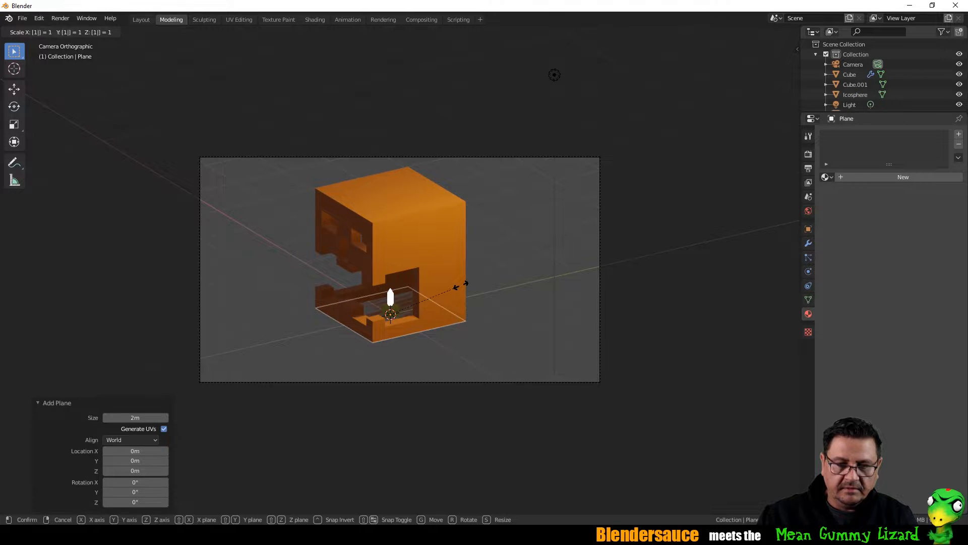
key("Return")
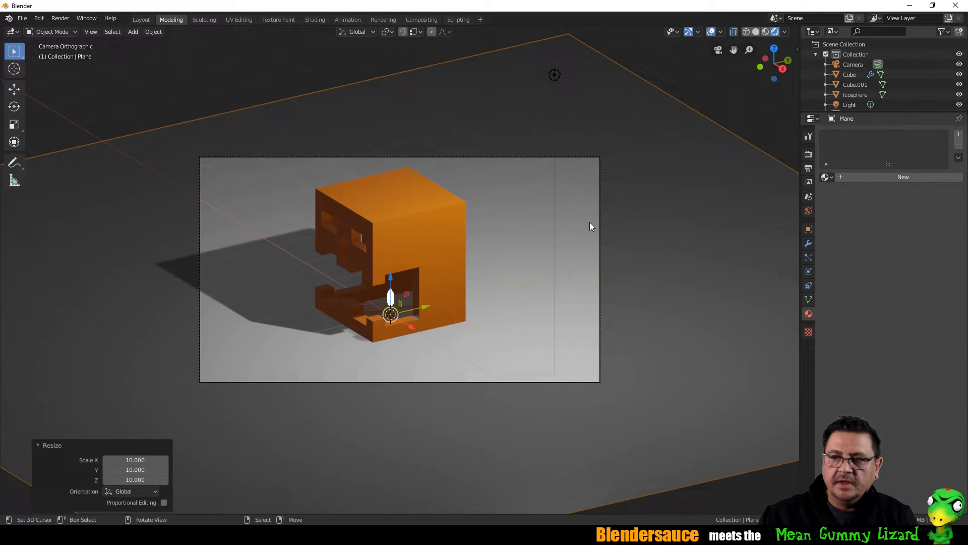
Step: Give the ground plane a new material with a black base color
left_click(858, 177)
left_click(907, 280)
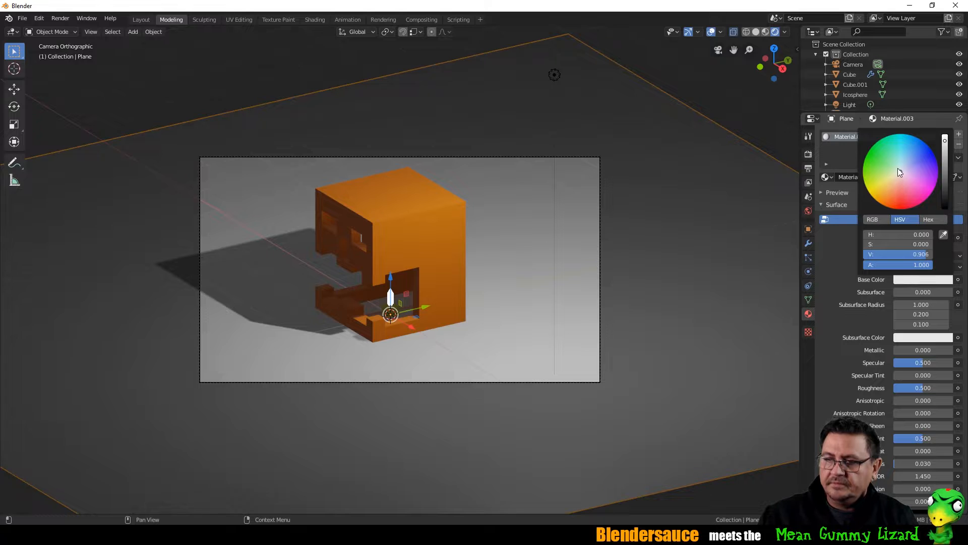
left_click_drag(945, 183, 945, 212)
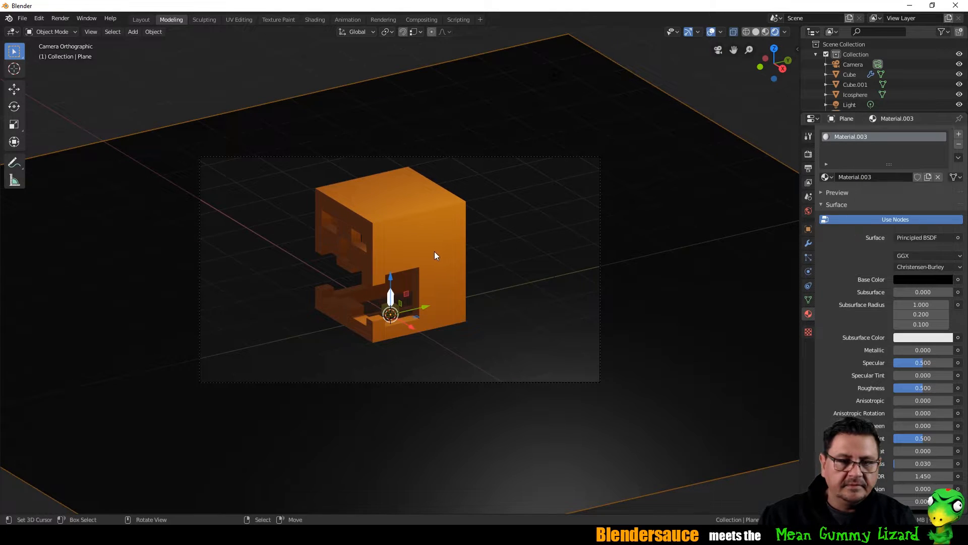
Step: Select the yellow cube, the flame and the orange head together and raise them along Z by about 0.088 m above the ground plane
left_click(384, 240)
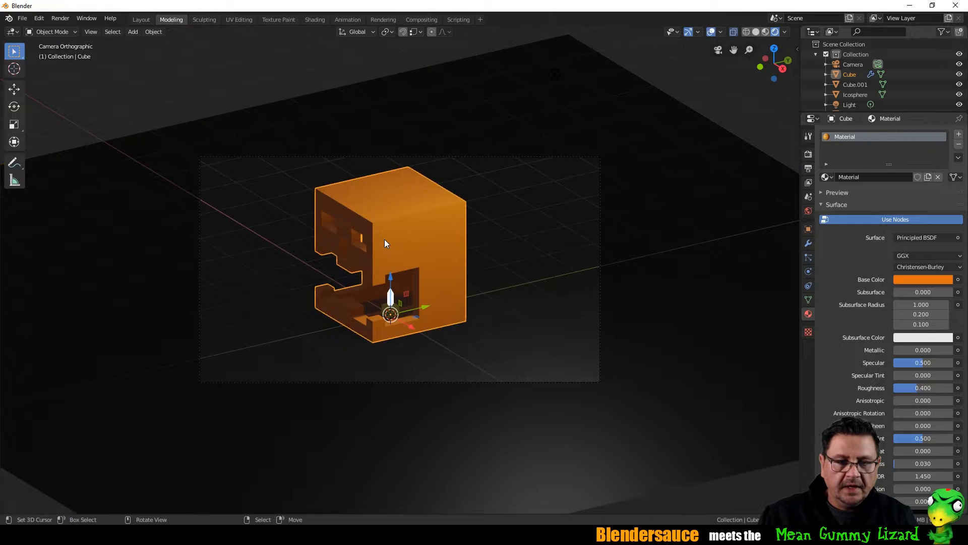
scroll(382, 271, "up", 3)
middle_click_drag(383, 275, 484, 222, "shift")
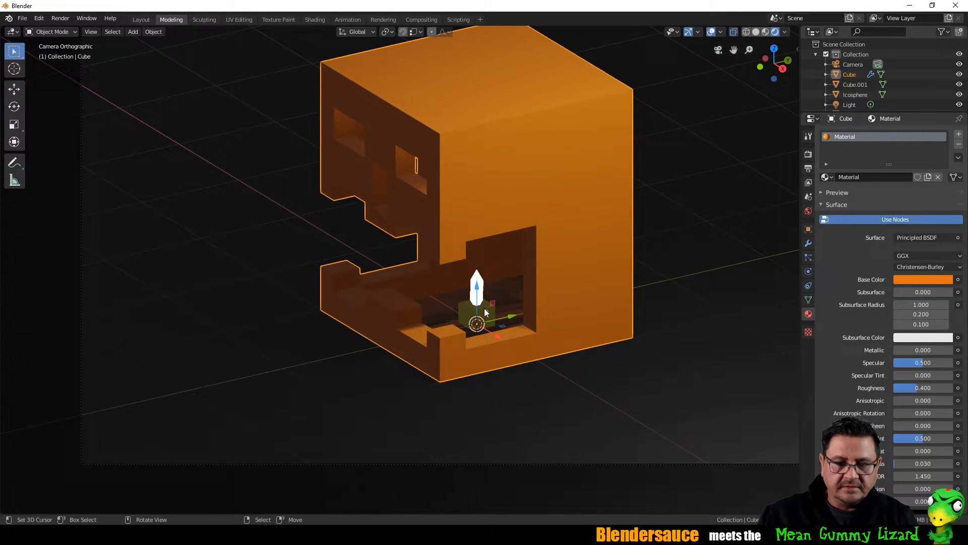
left_click(486, 312)
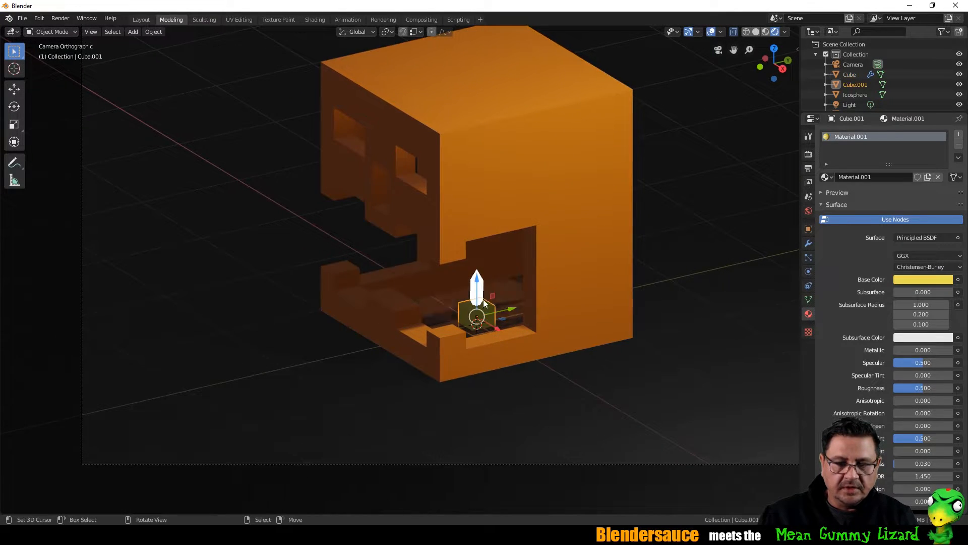
left_click(477, 288, "shift")
left_click(547, 218, "shift")
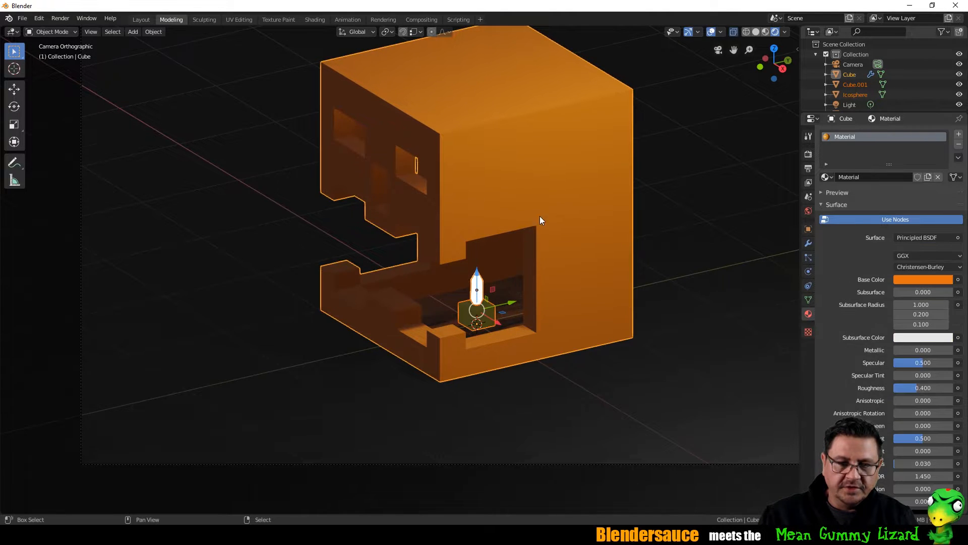
key("g")
key("z")
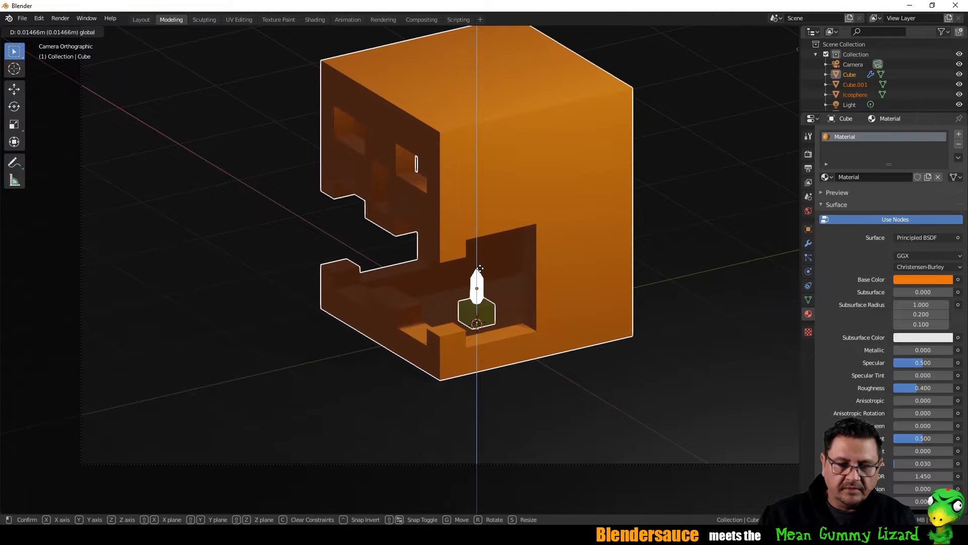
left_click(482, 265)
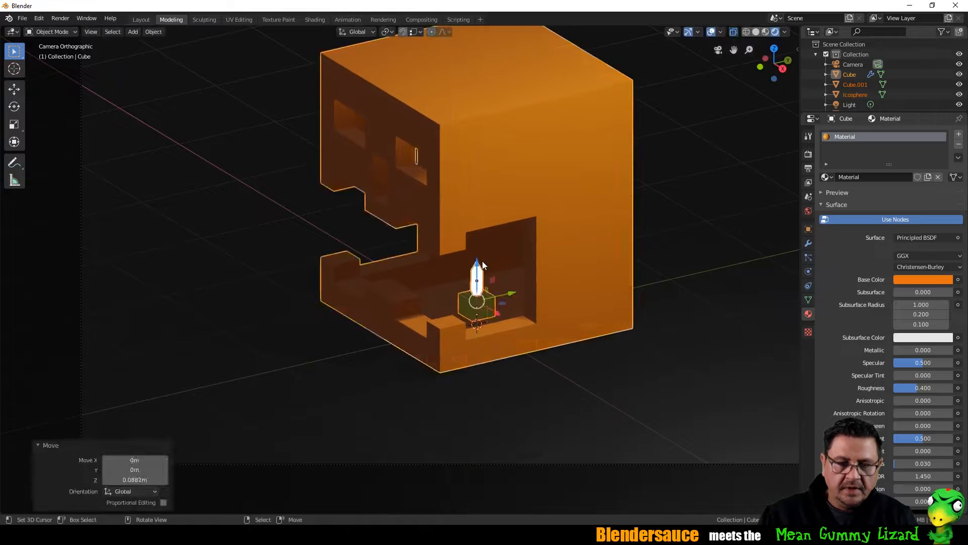
Step: Box-select the head's bottommost vertices in vertex mode and move them down along local Z by about 0.084 m
key("Tab")
middle_click_drag(518, 313, 506, 218)
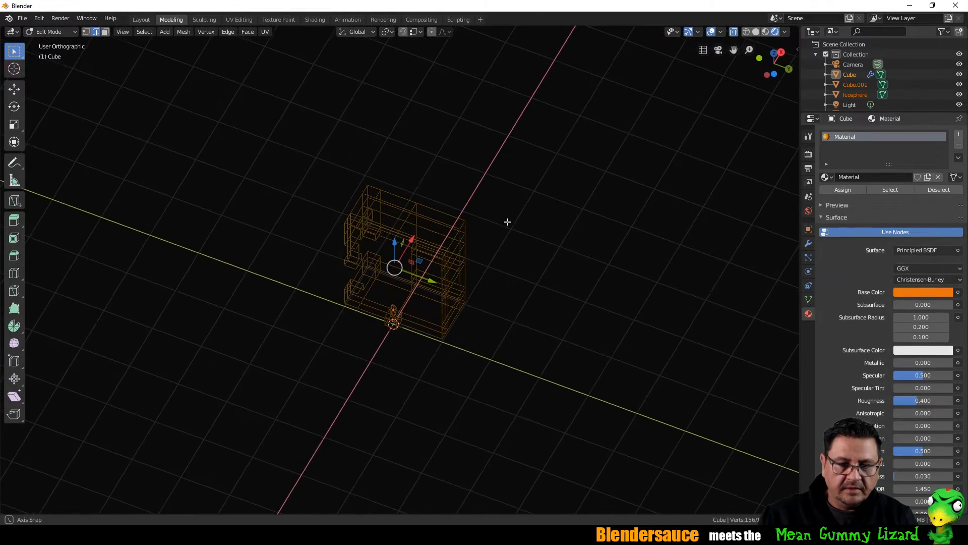
left_click(105, 31)
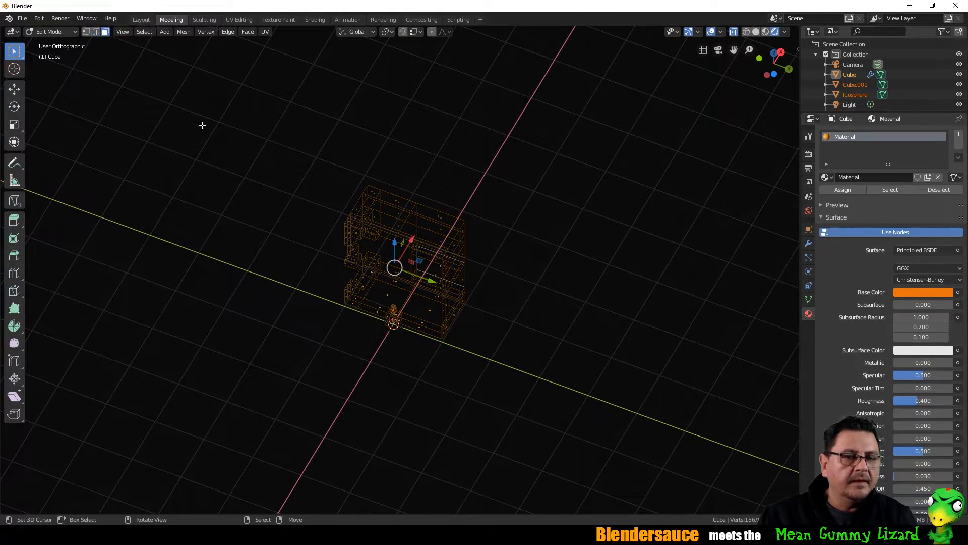
middle_click_drag(201, 123, 144, 86)
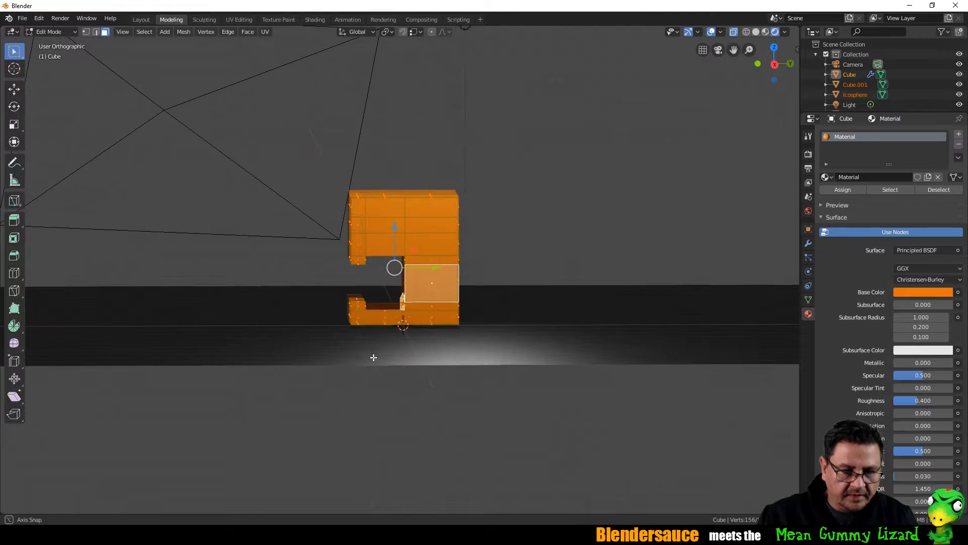
left_click(86, 32)
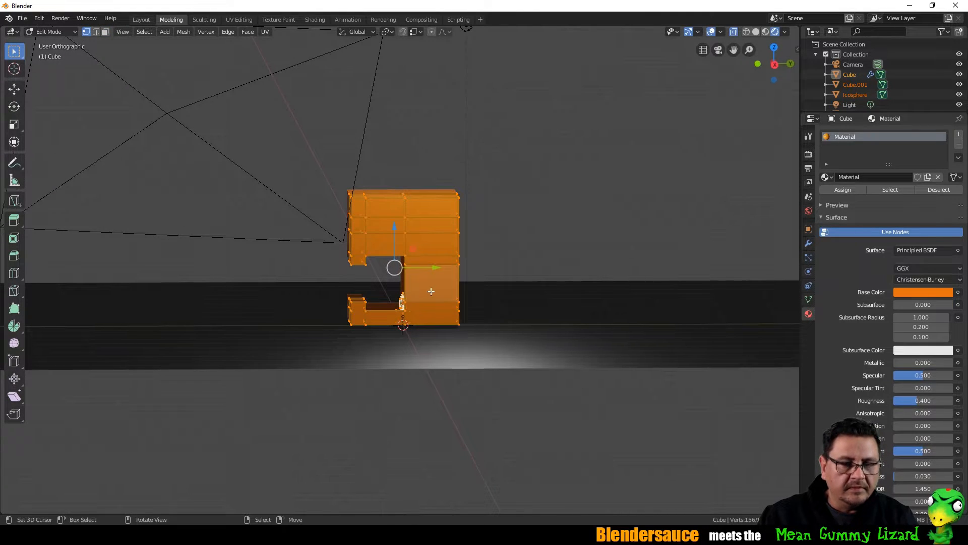
key("alt+a")
middle_click_drag(396, 296, 408, 308)
key("a")
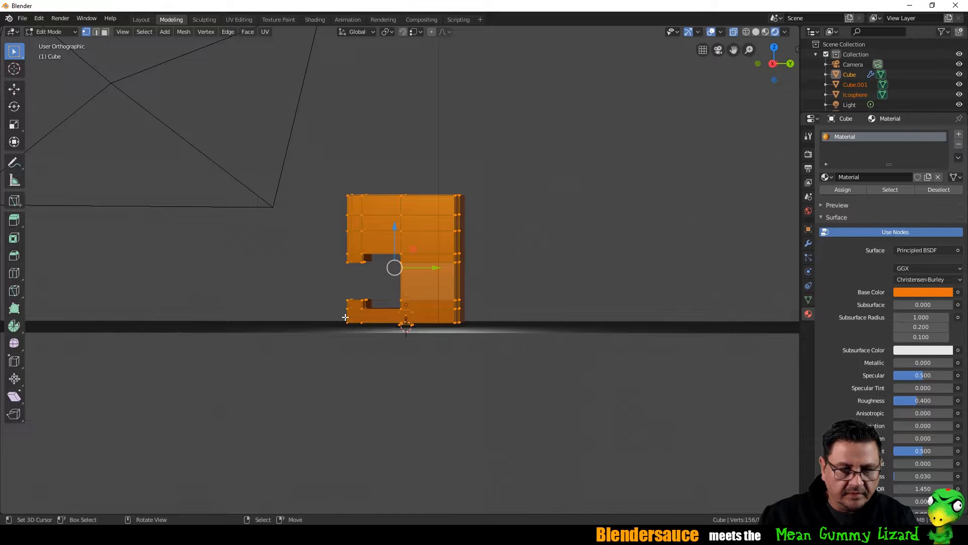
key("alt+a")
key("b")
left_click_drag(339, 319, 519, 342)
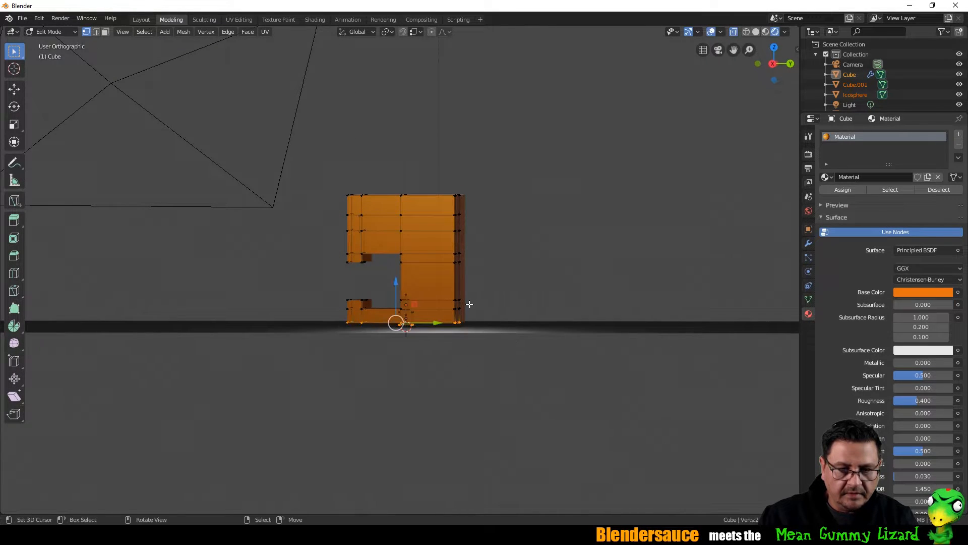
key("g")
key("z")
key("z")
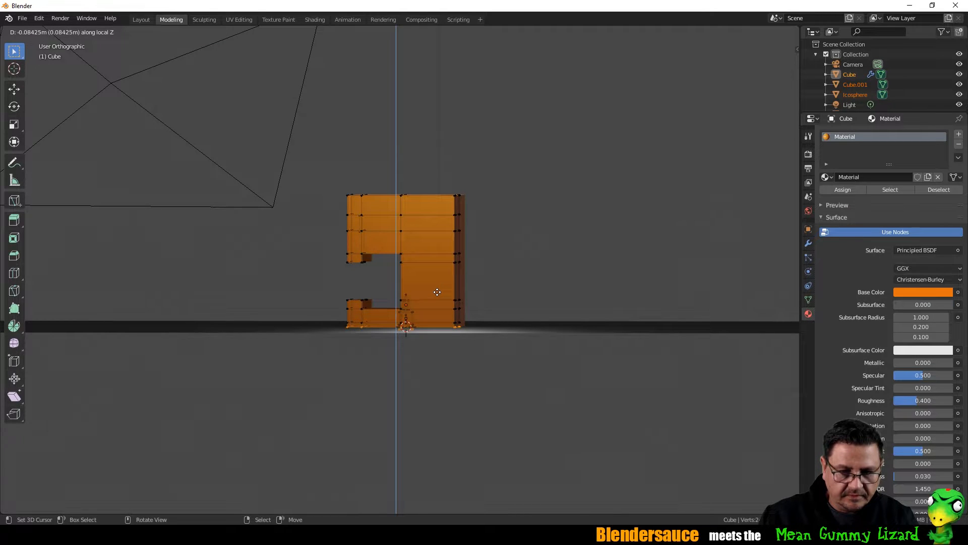
left_click(437, 291)
middle_click_drag(434, 288, 452, 294)
key("Tab")
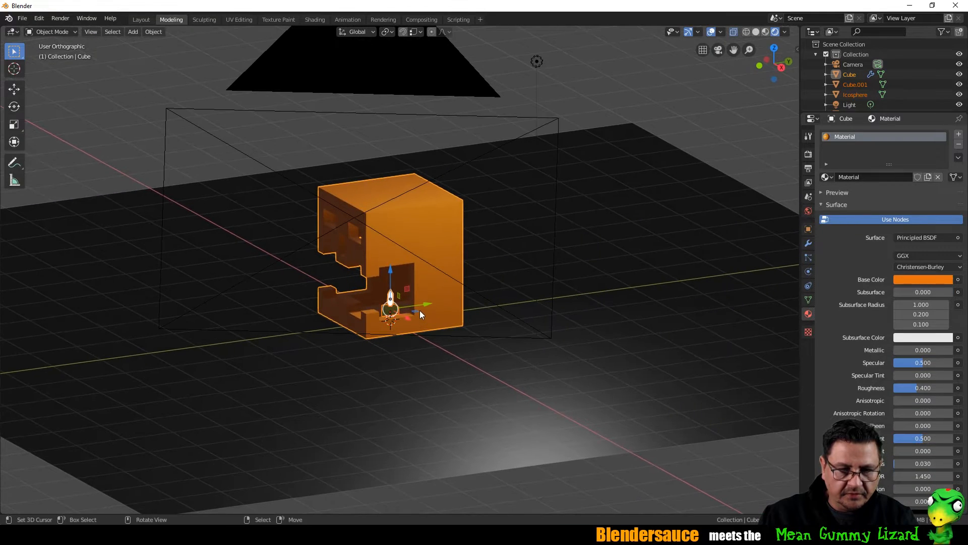
Step: Raise the head, the yellow cube and the flame together along Z by about 0.078 m
left_click_drag(391, 271, 395, 263)
scroll(386, 328, "up", 8)
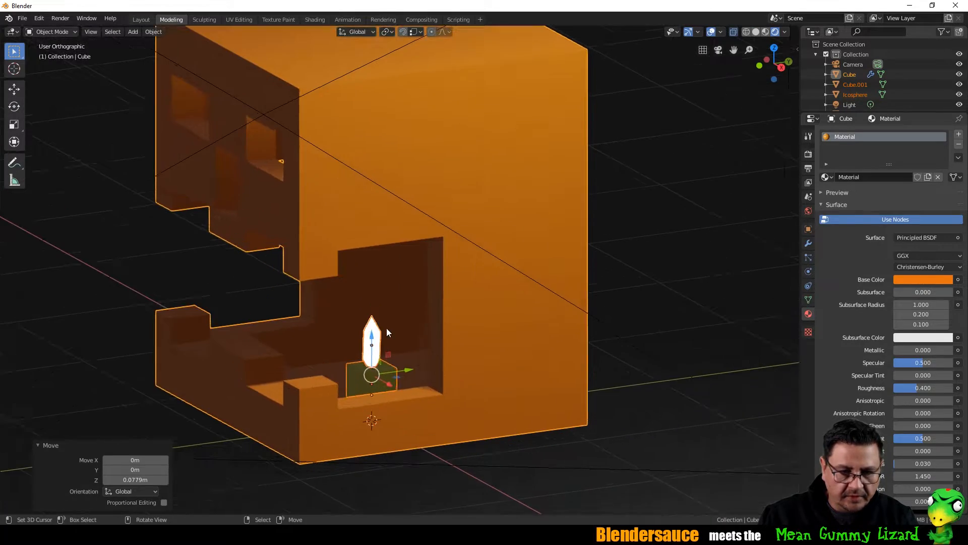
middle_click_drag(436, 344, 397, 377)
Step: Loop-select the edges of the head's inner floor, try adding vertices inside the mouth opening, and fill a face between the selected vertices
key("Tab")
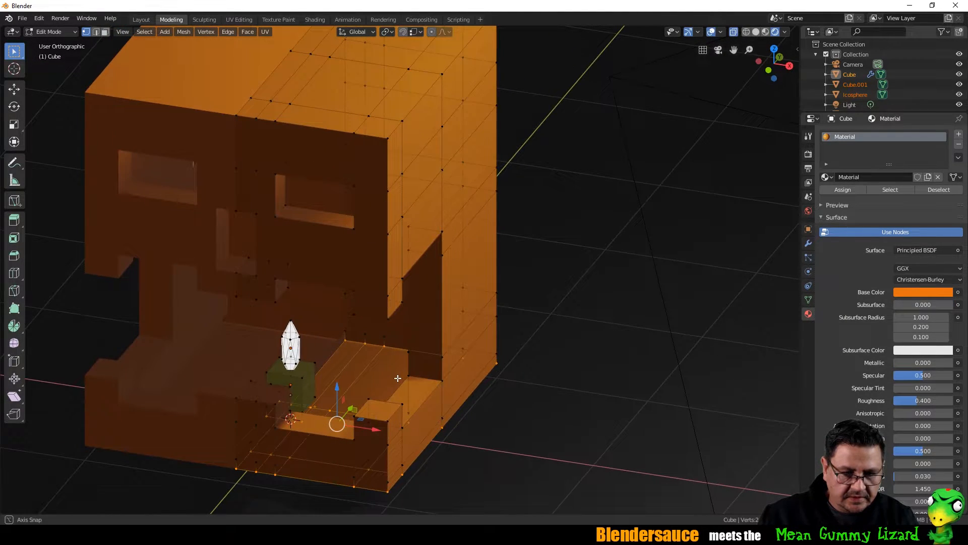
left_click(345, 332, "alt")
left_click(352, 333, "alt")
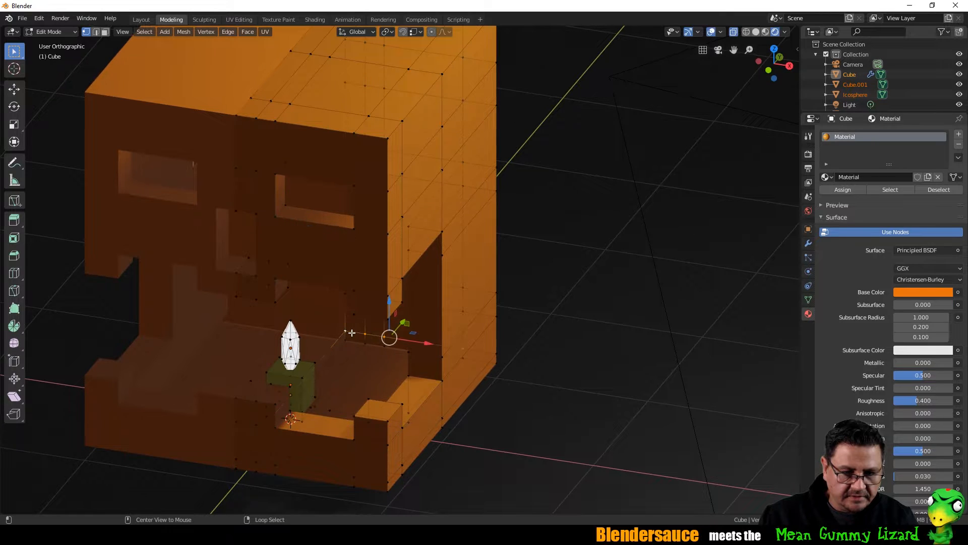
middle_click_drag(354, 333, 320, 274)
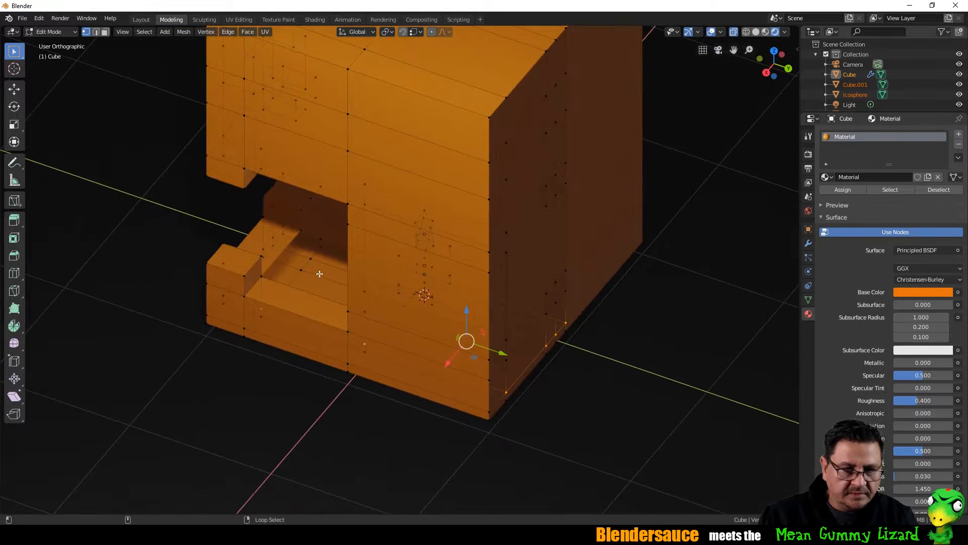
left_click(290, 241, "alt+shift")
mouse_move(298, 237)
middle_mouse_down()
mouse_move(337, 210)
mouse_move(313, 214)
mouse_move(393, 227)
mouse_move(300, 222)
middle_mouse_up()
left_click(303, 215, "alt+shift")
key("c")
left_click_drag(291, 250, 323, 214, "shift")
key("Escape")
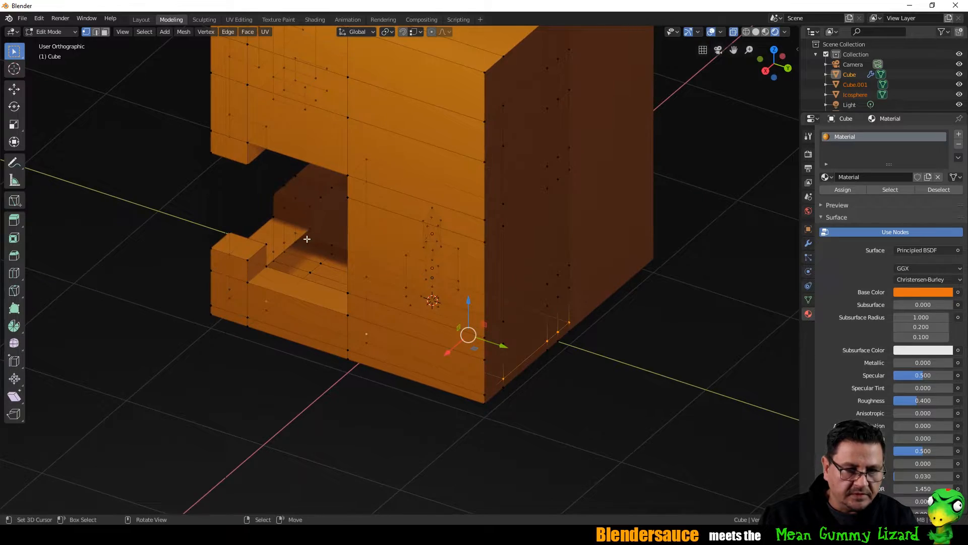
middle_click_drag(298, 269, 405, 337)
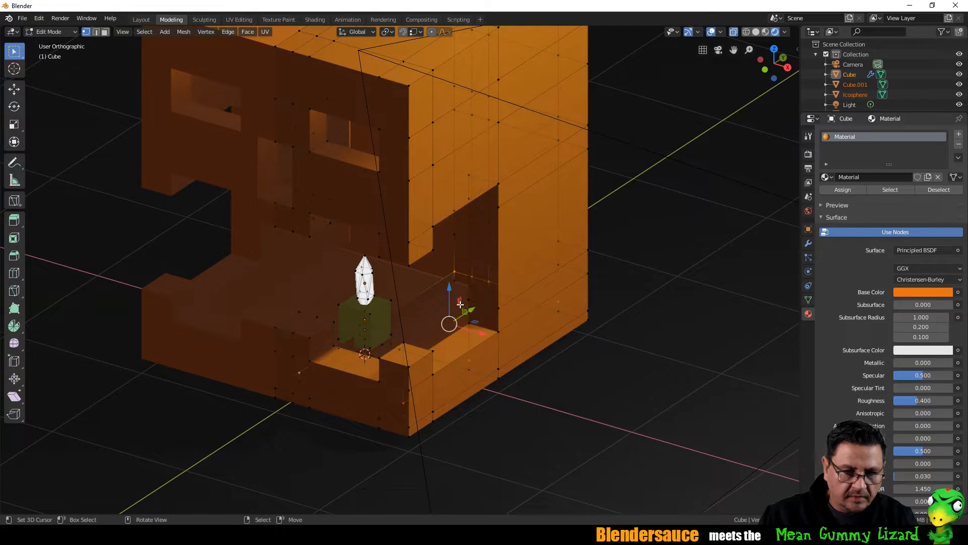
key("f")
middle_click_drag(451, 292, 342, 279)
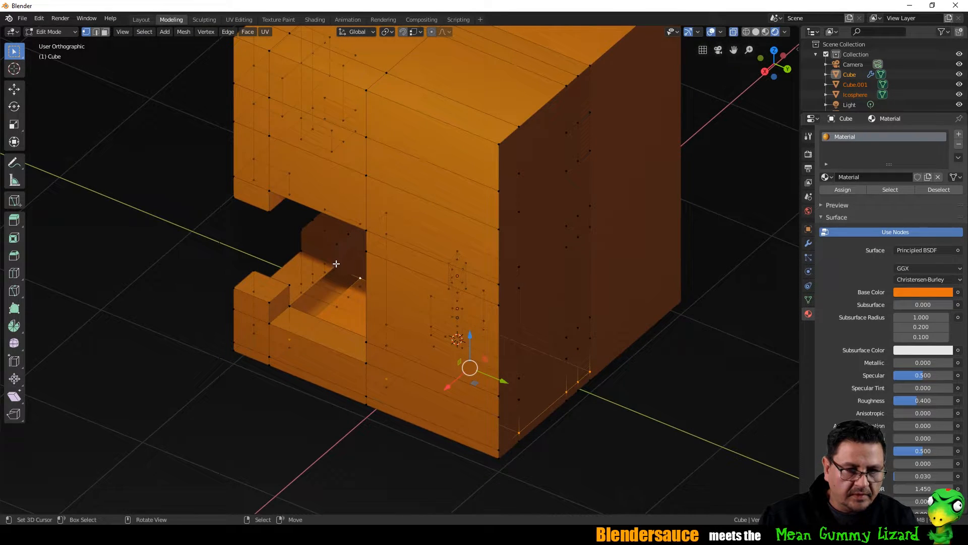
Step: Select the vertices inside the mouth opening and extrude them down along Z by about 0.162 m
left_click(336, 263)
left_click(334, 254)
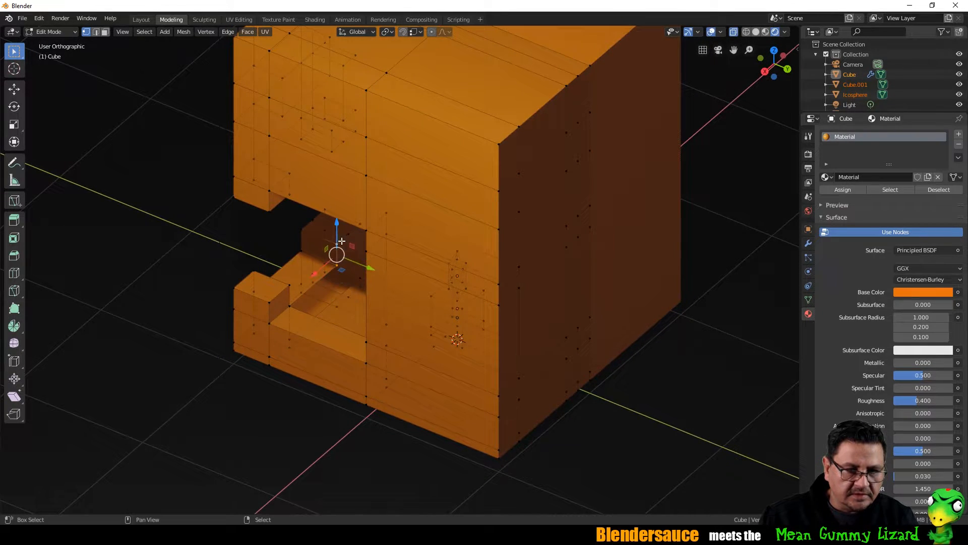
left_click(349, 235)
right_click(337, 244, "shift")
key("g")
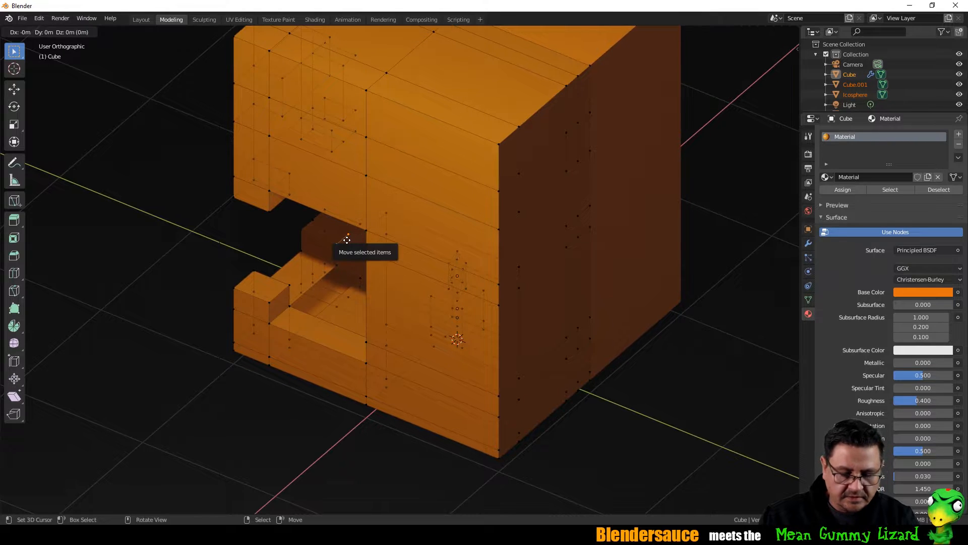
key("z")
left_click(342, 252)
middle_click_drag(391, 240, 397, 229)
Step: In the camera view, lower the head, the yellow cube and the flame together along Z by about 0.113 m
key("KP_0")
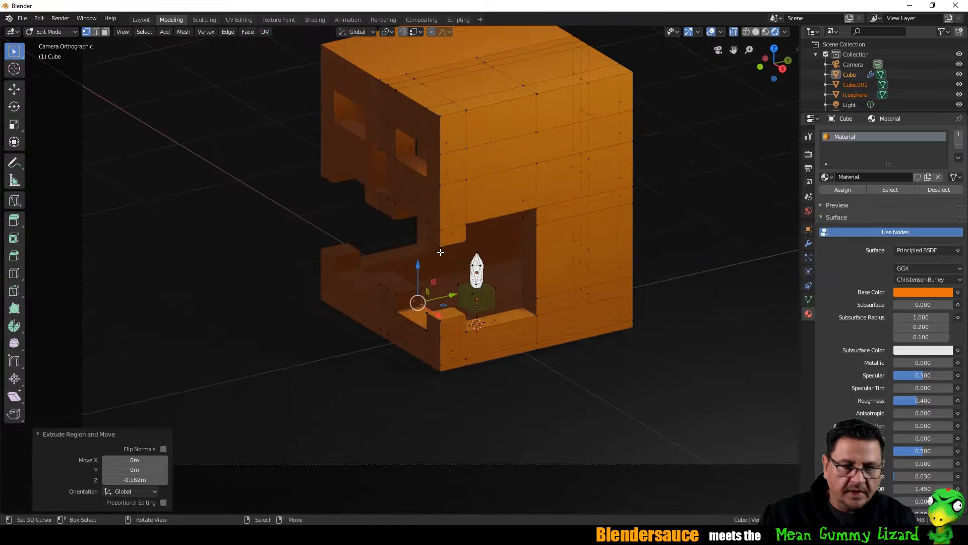
key("Tab")
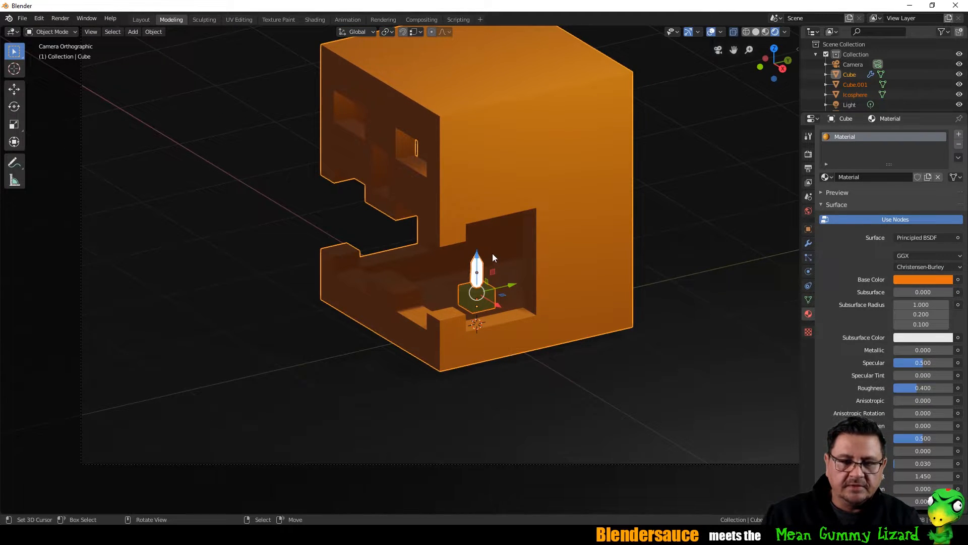
left_click_drag(477, 258, 477, 267)
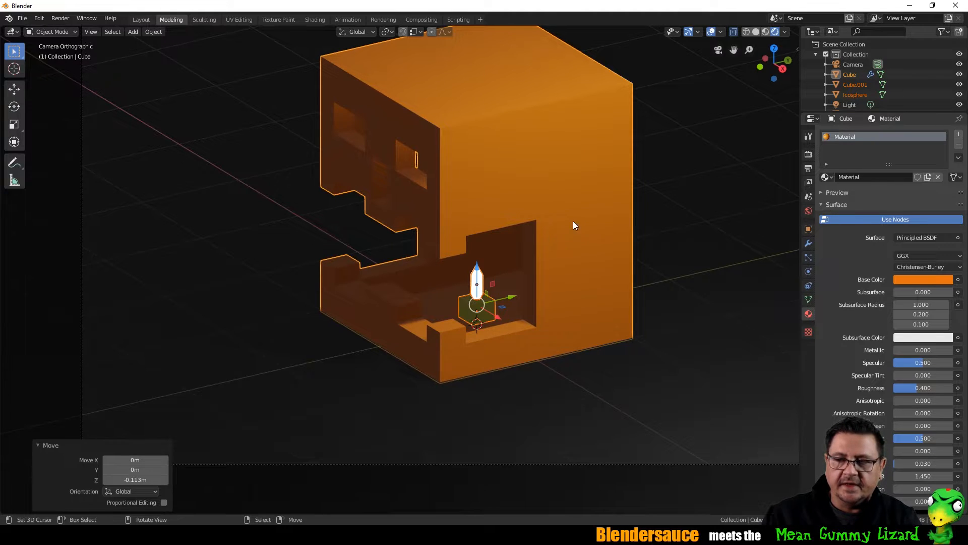
Step: Add a point light at the origin and raise it along Z by about 1.39 m inside the head
key("shift+a")
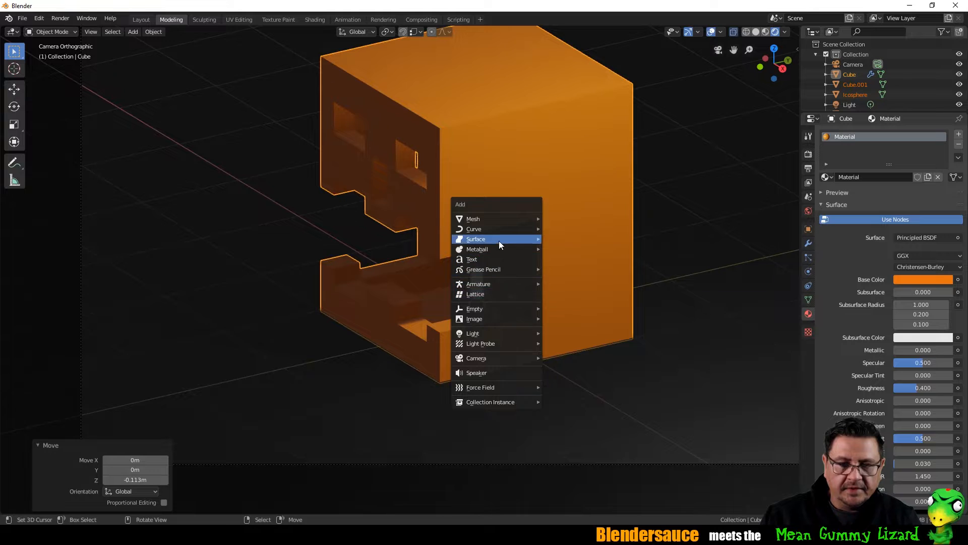
mouse_move(487, 321)
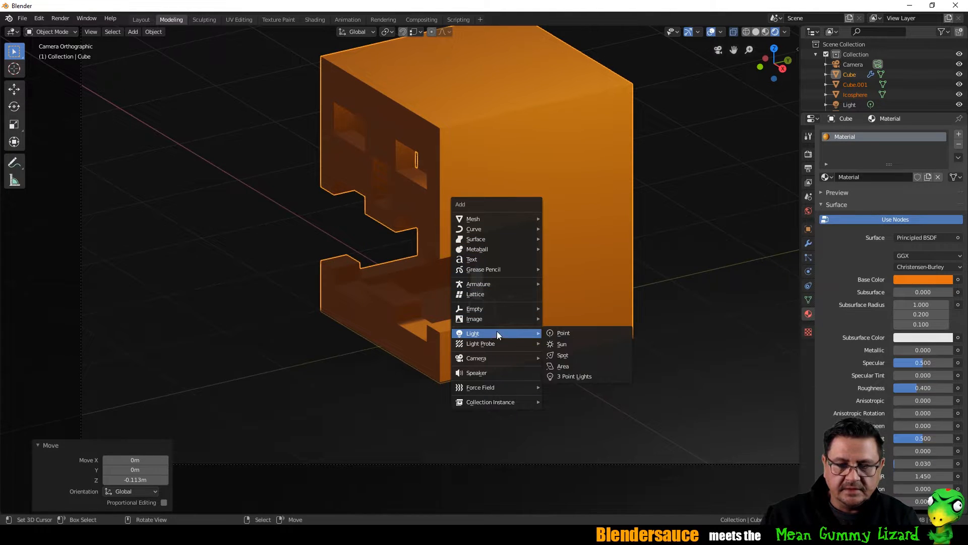
left_click(573, 334)
key("g")
key("z")
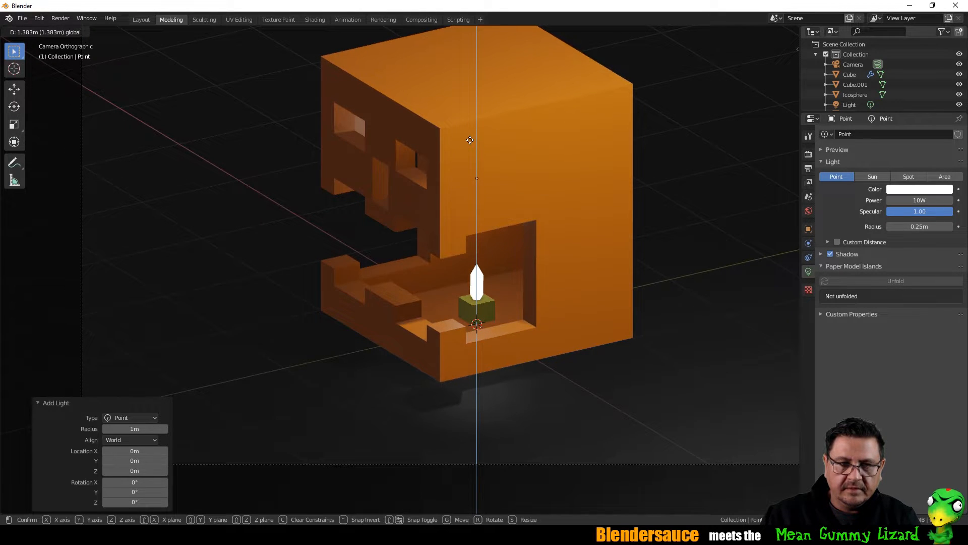
left_click(472, 156)
Step: Raise the point light another 0.09 m or so along Z and shift it about -0.483 m along Y toward the face
mouse_move(472, 155)
middle_mouse_down()
mouse_move(519, 147)
mouse_move(491, 156)
middle_mouse_up()
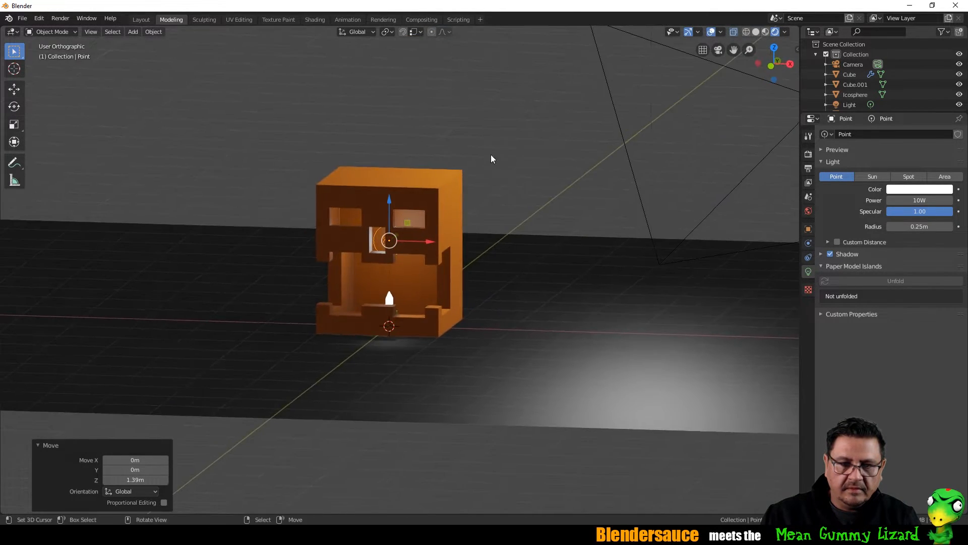
left_click_drag(389, 201, 390, 195)
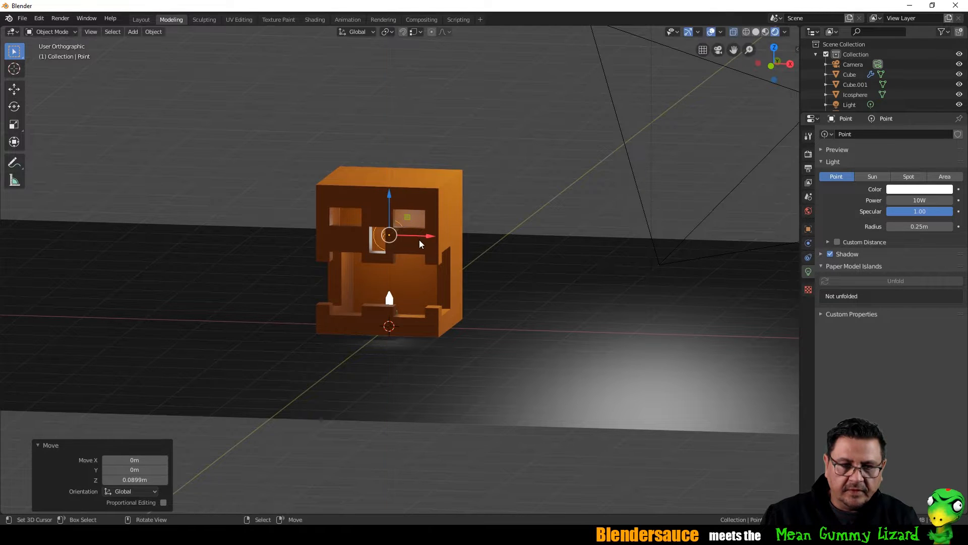
middle_click_drag(420, 214, 374, 223)
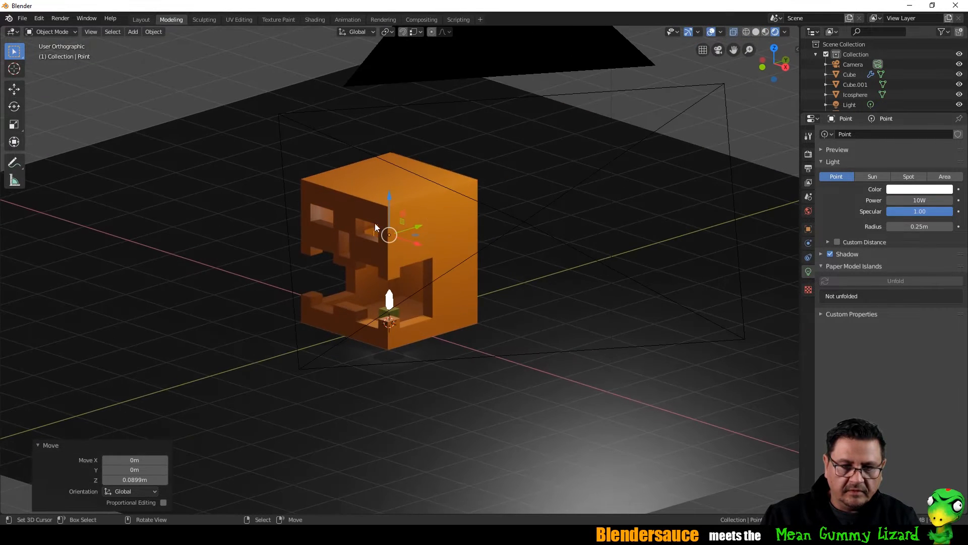
left_click_drag(423, 230, 402, 232)
Step: Set the point light's color to golden yellow with hue 0.136, saturation 0.936 and value 1.000
left_click(918, 189)
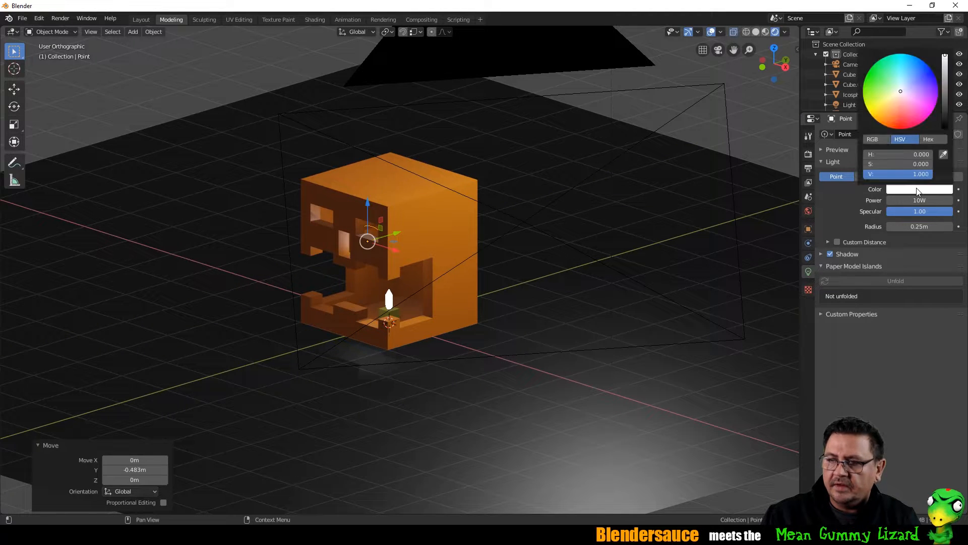
left_click_drag(889, 109, 875, 114)
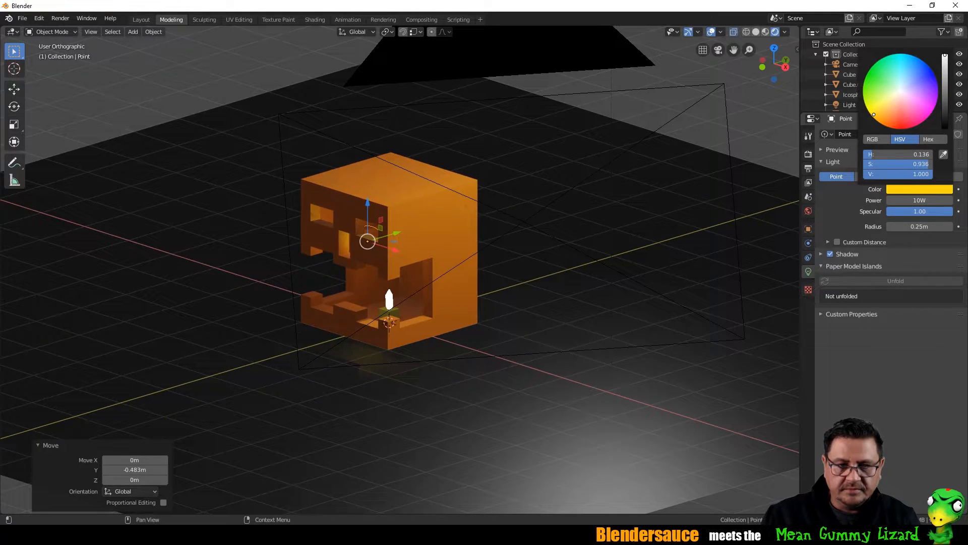
Step: Render the scene from the camera, inspect the whole rendered image, and close the render result
key("KP_0")
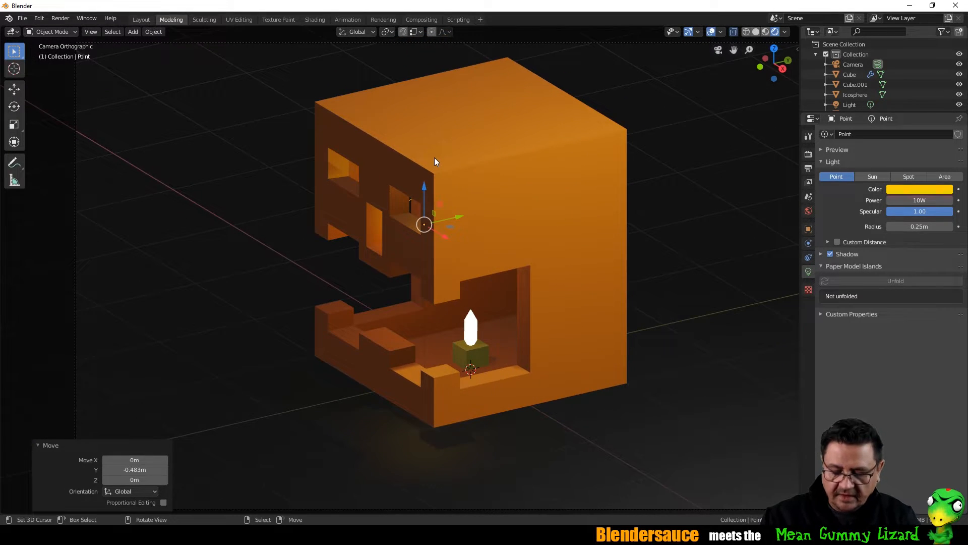
key("F12")
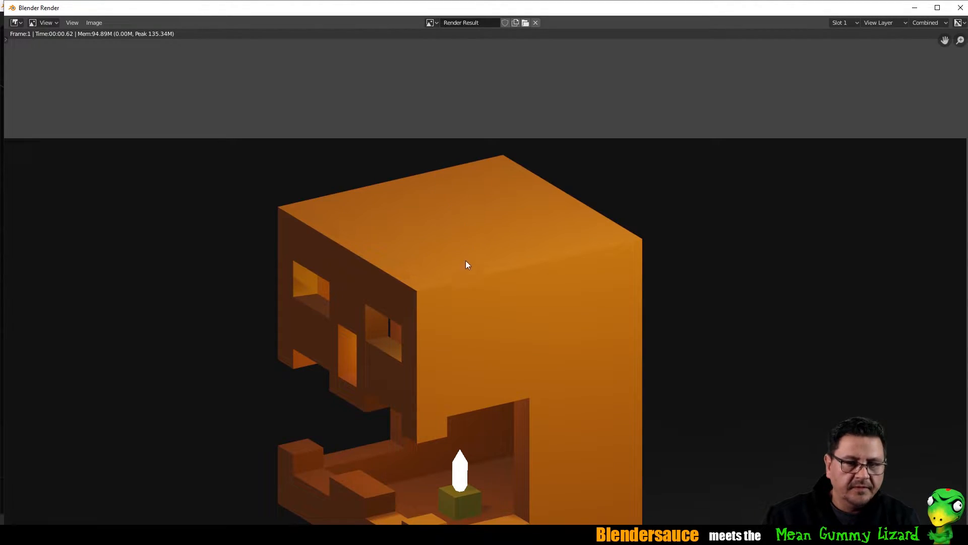
scroll(465, 265, "down", 3)
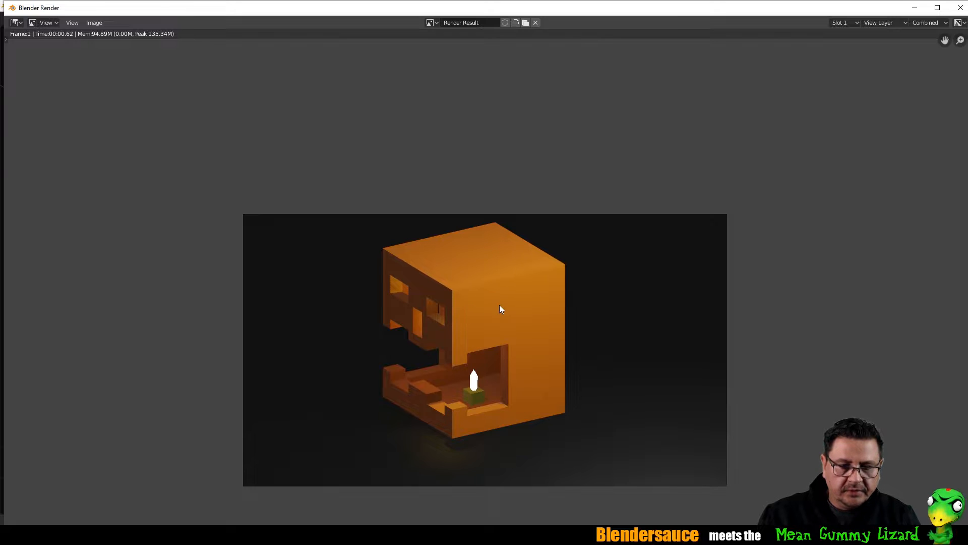
middle_click_drag(500, 305, 483, 259)
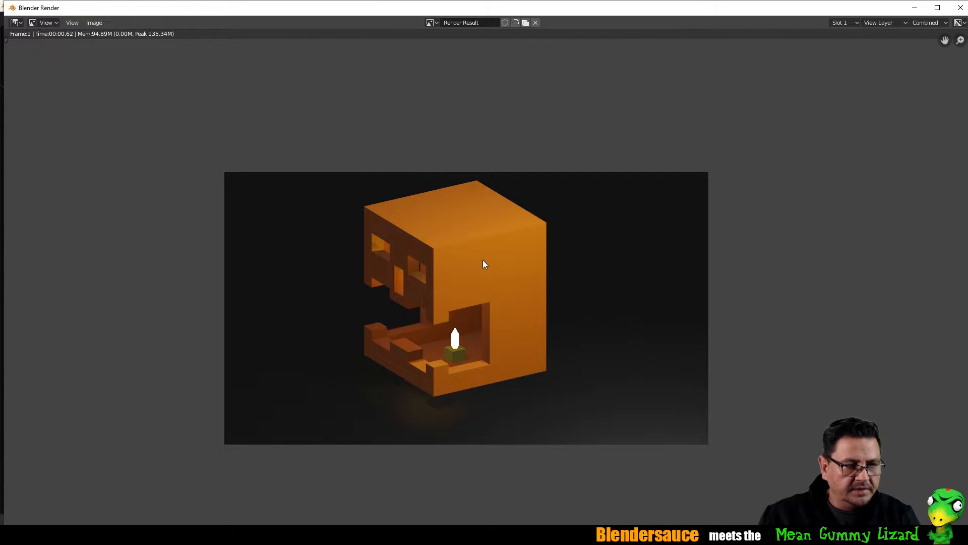
key("Escape")
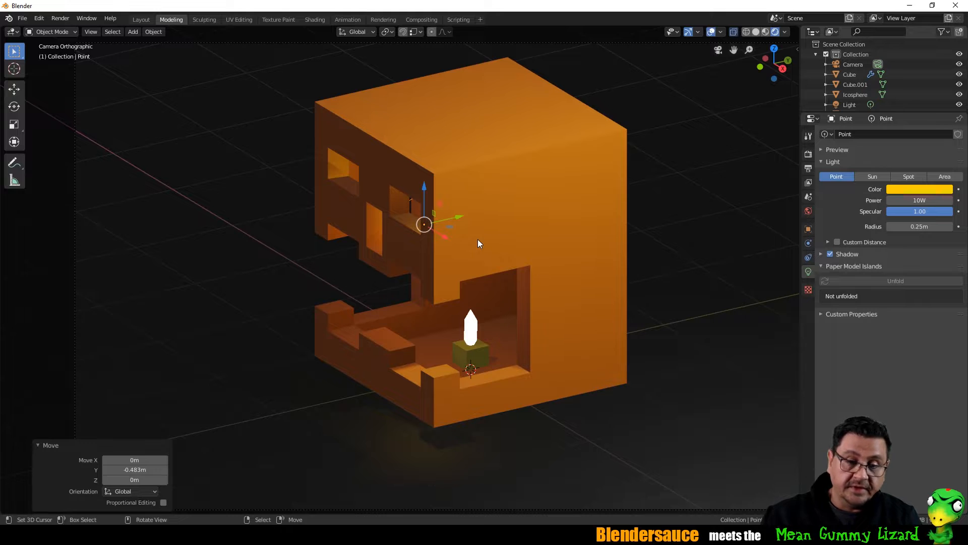
Step: Duplicate the nose point light into one eye (about -0.493 m X, 0.38 m Z), then duplicate that about 0.986 m along X into the other
middle_click_drag(490, 240, 544, 226)
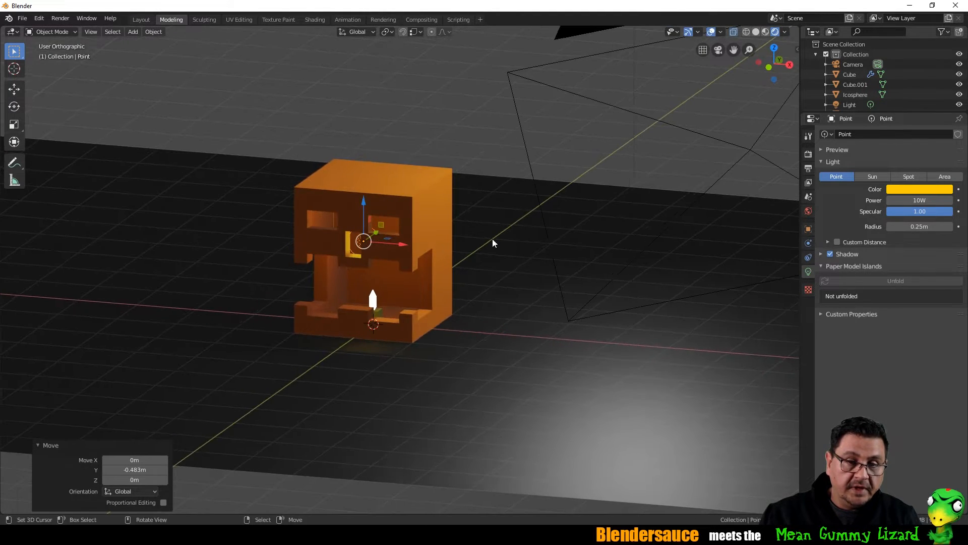
key("KP_1")
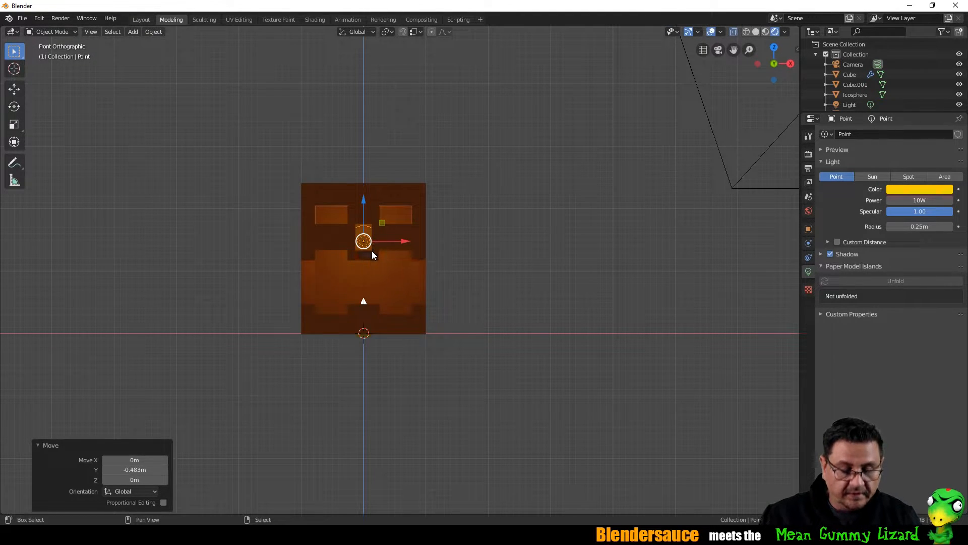
key("shift+d")
left_click(341, 228)
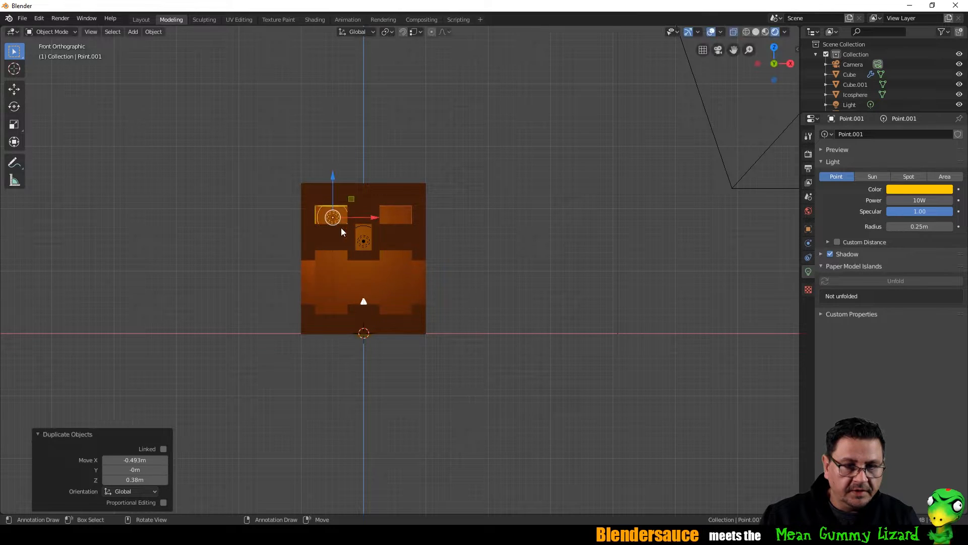
key("shift+d")
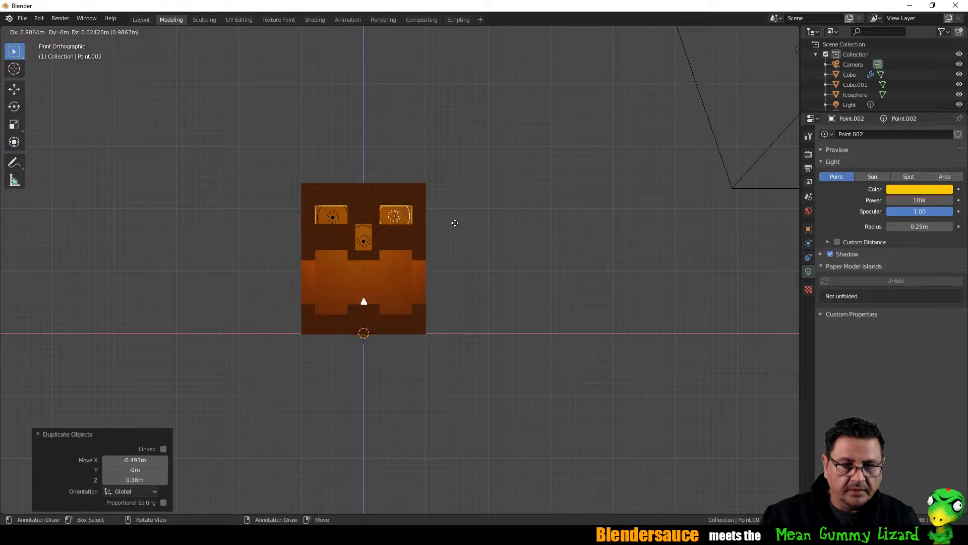
left_click(453, 223)
Step: Duplicate an eye light down to the candle (about -0.485 m X, -1.38 m Z), then shift it about 0.46 m along Y and 0.078 m up
key("shift+d")
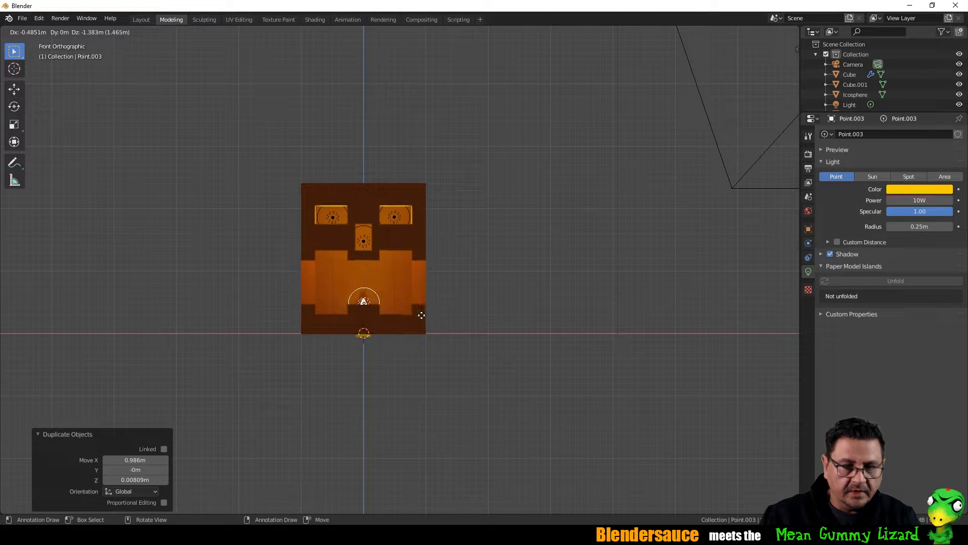
left_click(421, 316)
middle_click_drag(459, 262, 393, 295)
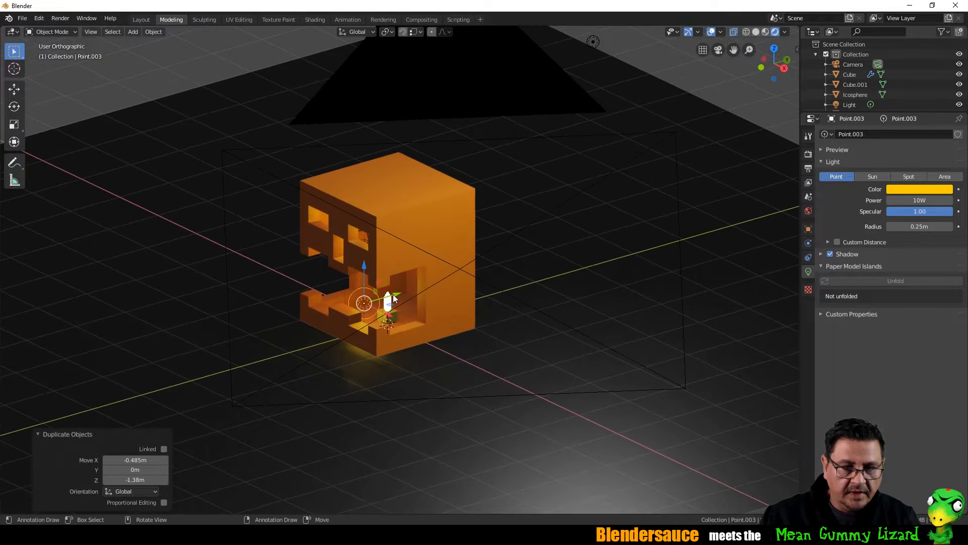
key("g")
key("y")
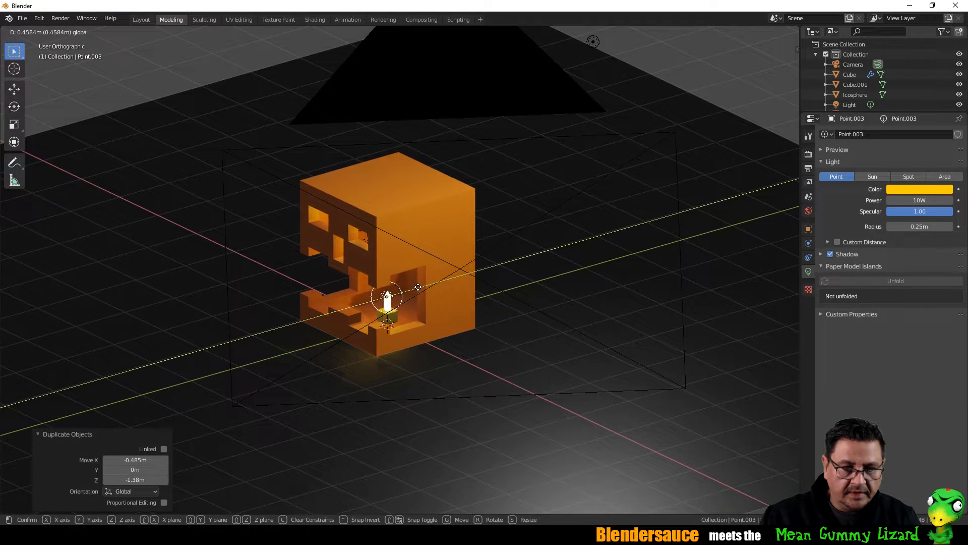
left_click(419, 290)
left_click_drag(391, 266, 387, 255)
middle_click_drag(392, 271, 454, 278)
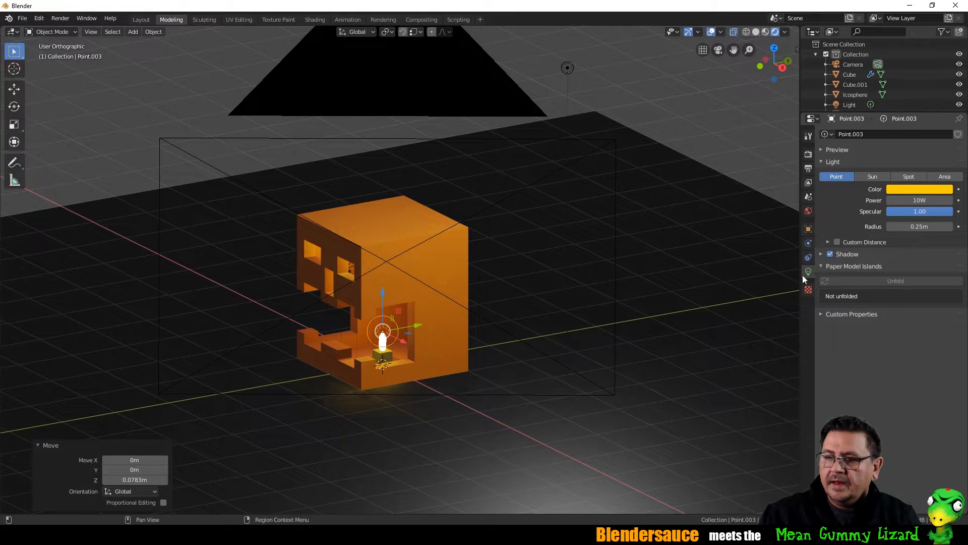
Step: Enable Bloom in the Eevee render settings, render the scene to check the glow, and close the render result
left_click(809, 183)
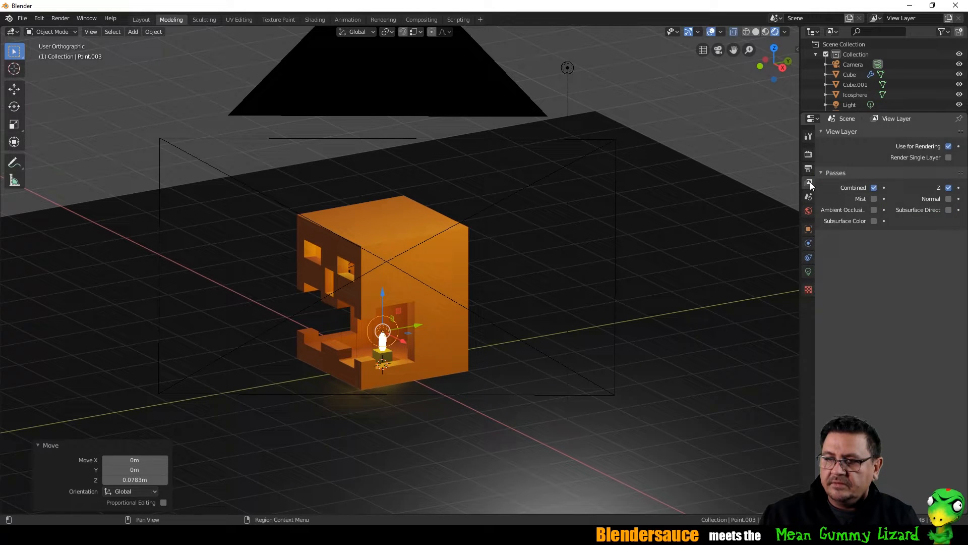
left_click(811, 155)
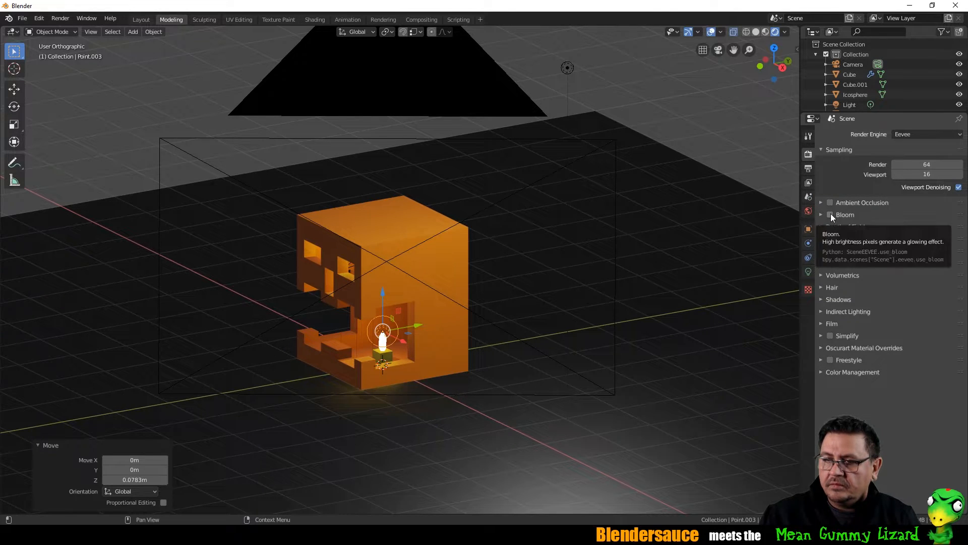
left_click(831, 215)
left_click(823, 213)
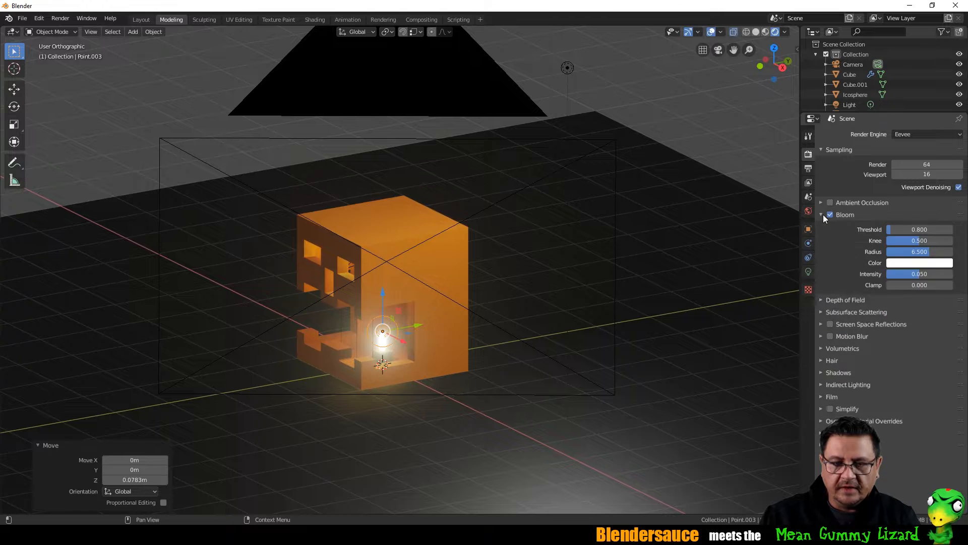
key("F12")
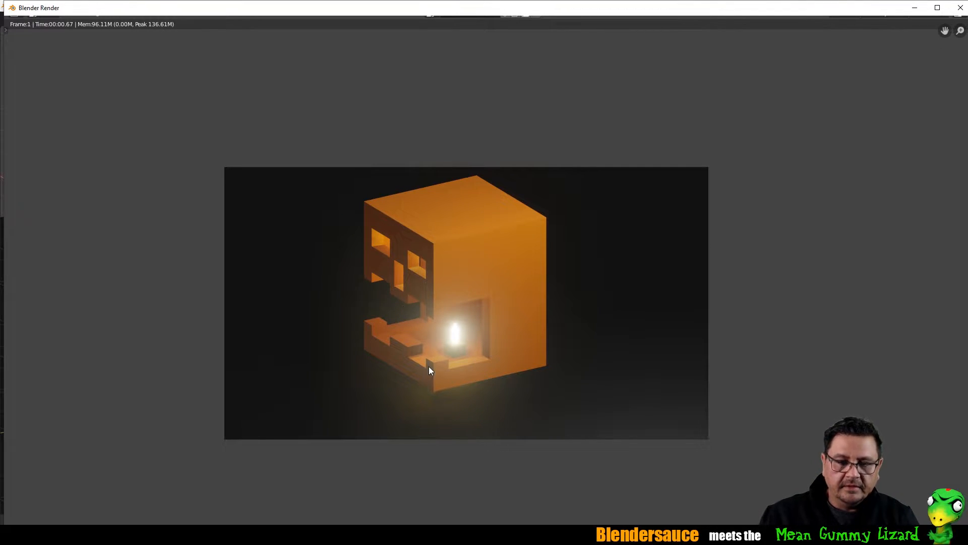
key("Escape")
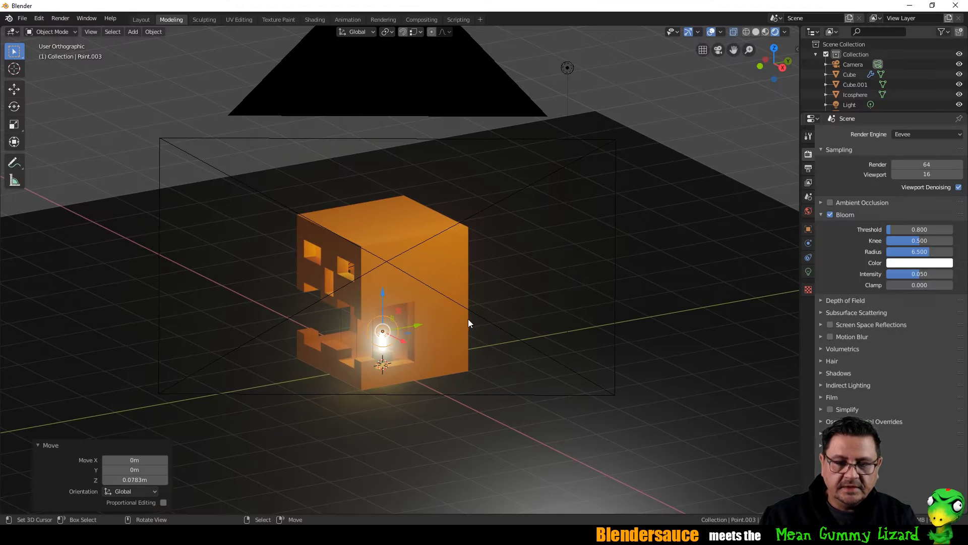
Step: Set the candle flame material's emission strength to 20, render the scene to check it, and close the render result
left_click(379, 342)
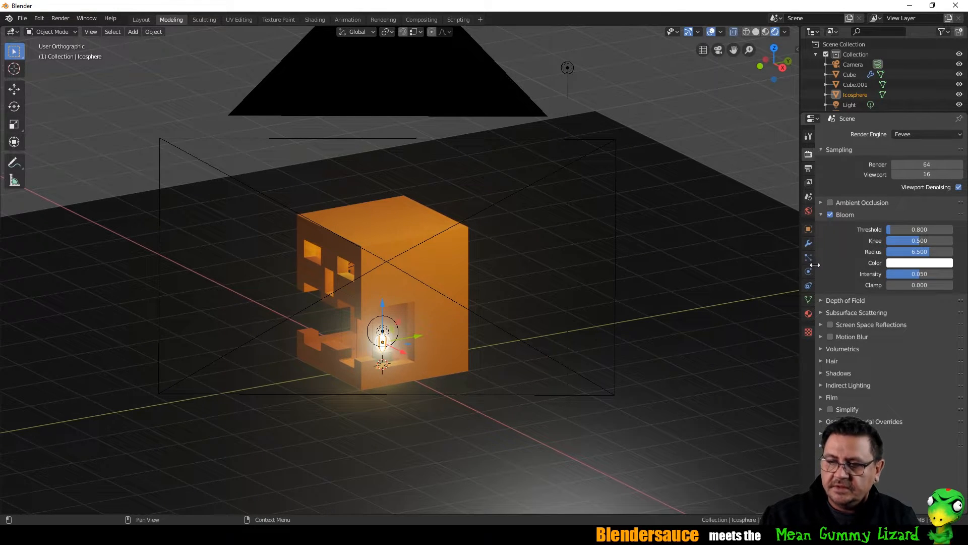
left_click(809, 313)
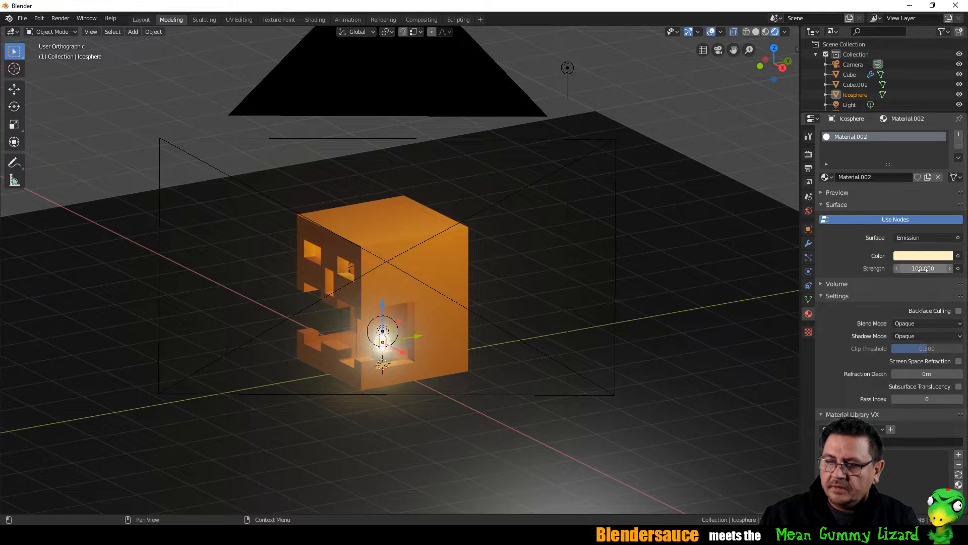
left_click_drag(923, 270, 912, 269)
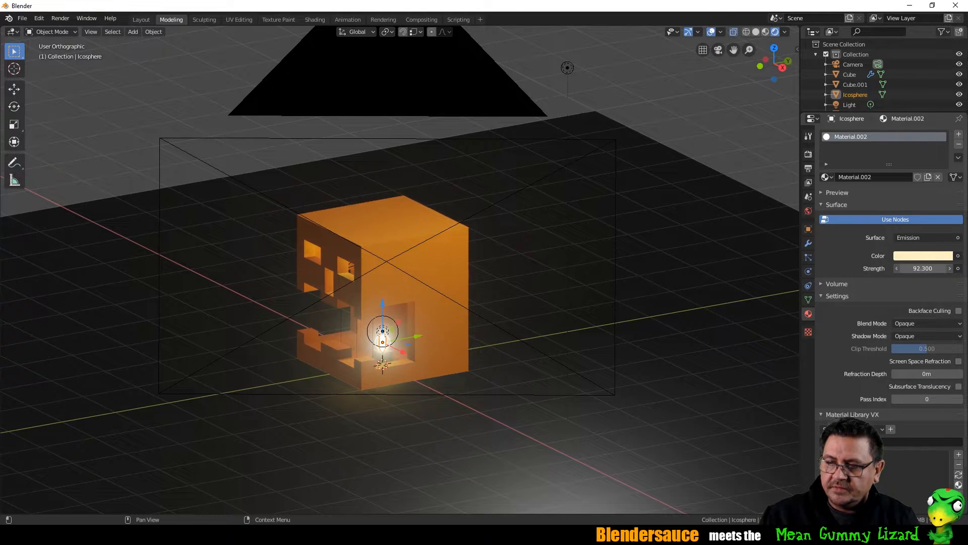
left_click_drag(912, 268, 909, 268)
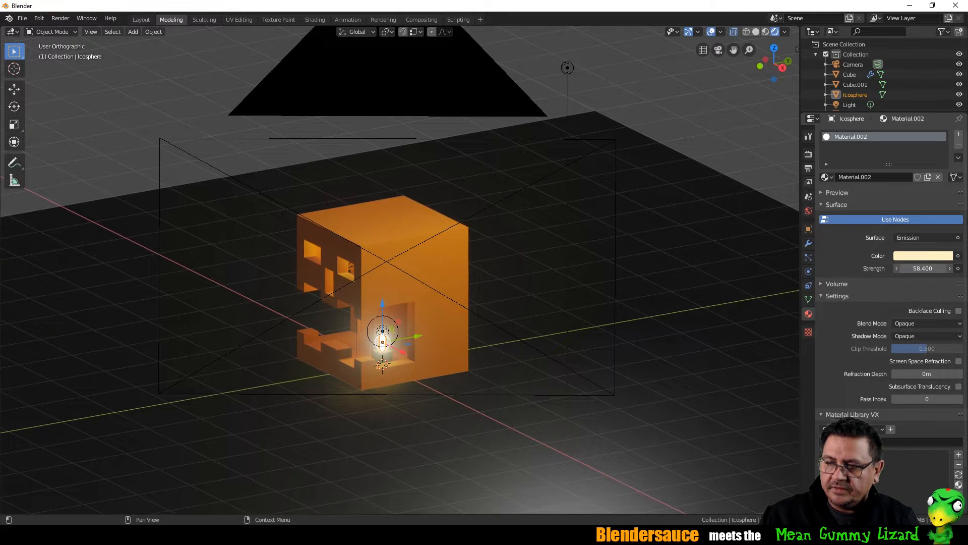
left_click_drag(908, 268, 923, 269)
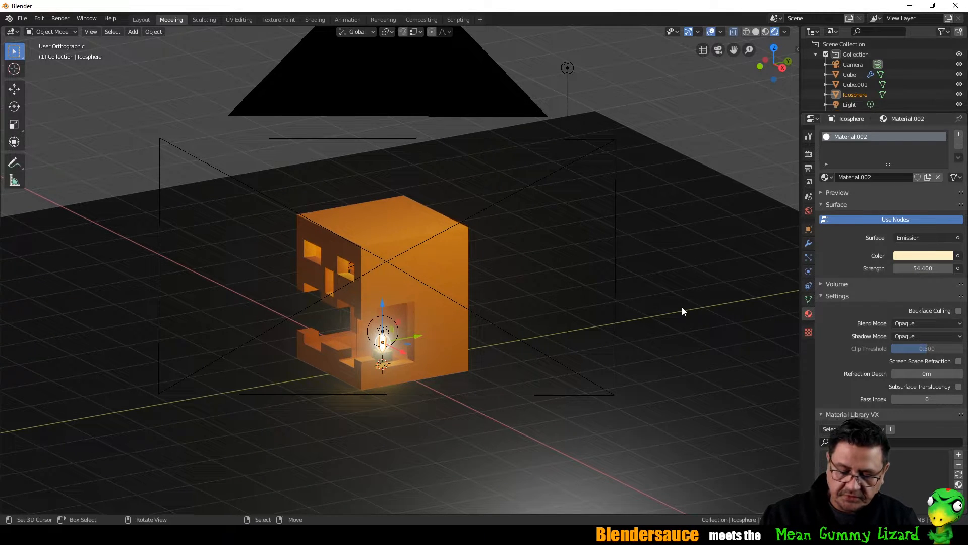
key("F12")
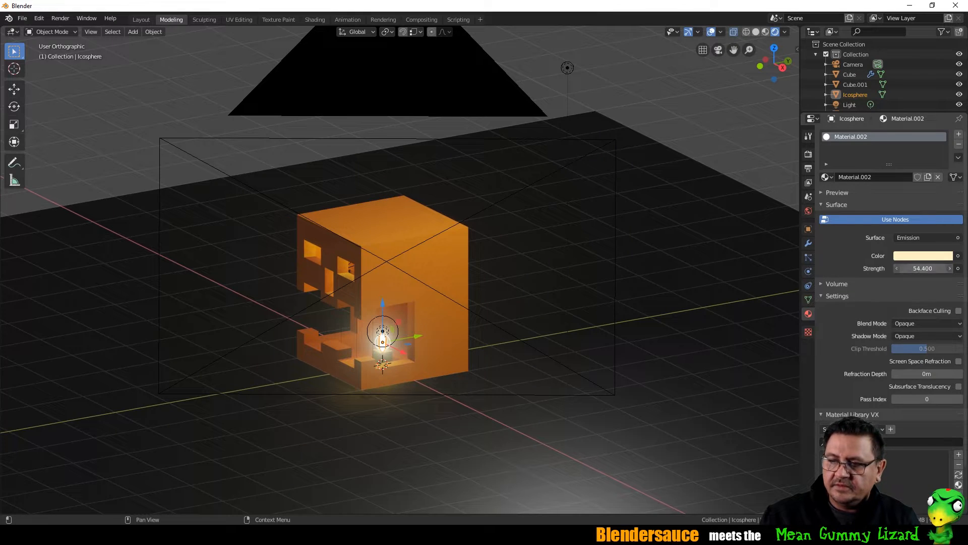
left_click(924, 268)
type("20")
key("Return")
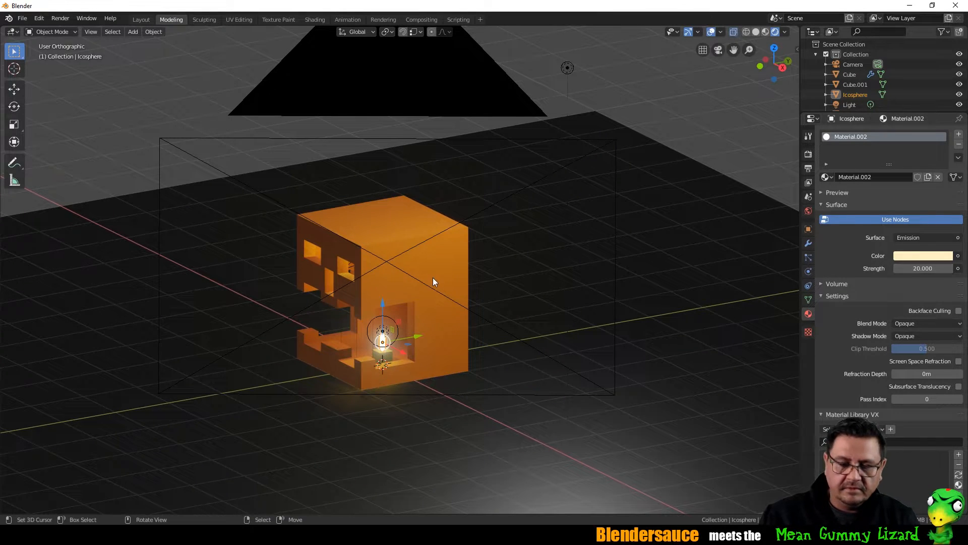
key("F12")
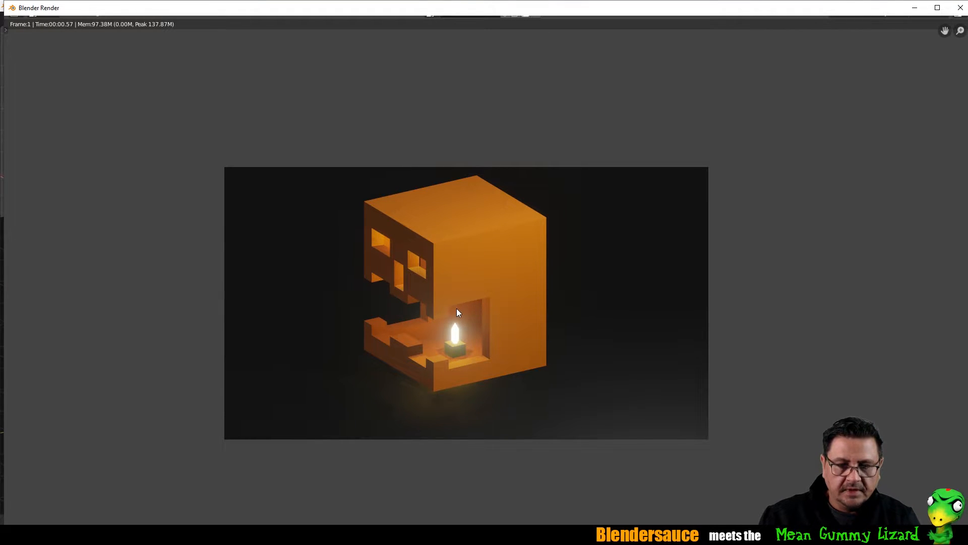
key("Escape")
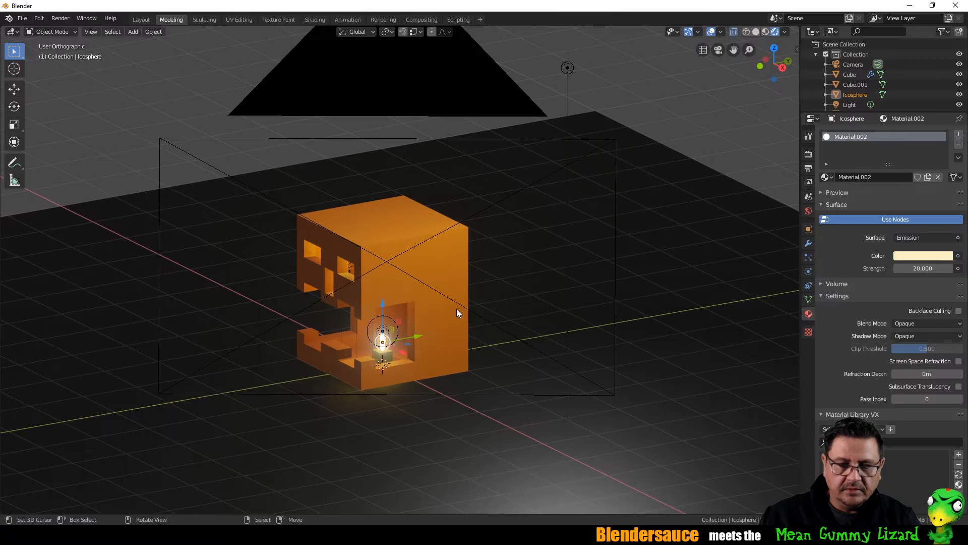
Step: Scale the candle flame to about 0.596 and lower it about 0.065 m along Z onto the candle base
key("s")
left_click(408, 337)
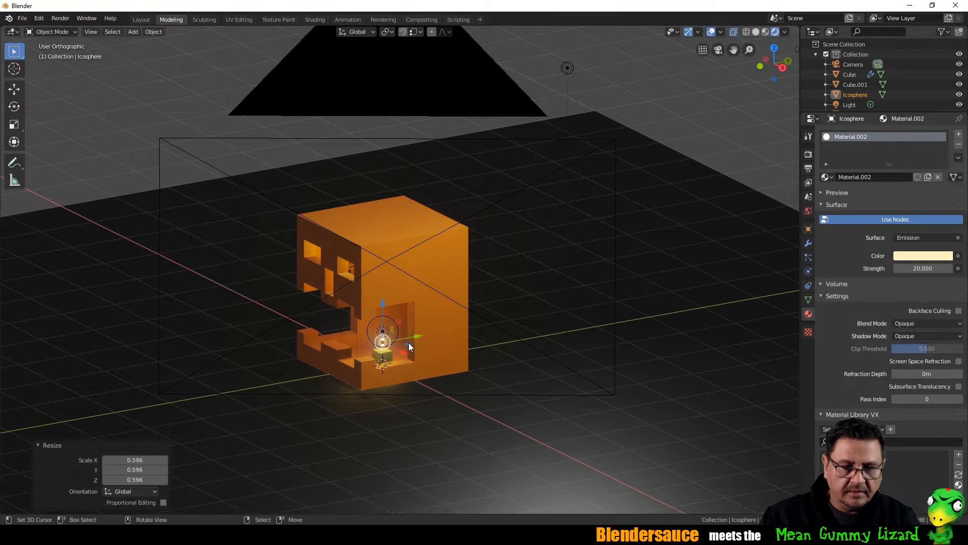
scroll(380, 341, "up", 4)
middle_click_drag(384, 344, 398, 304)
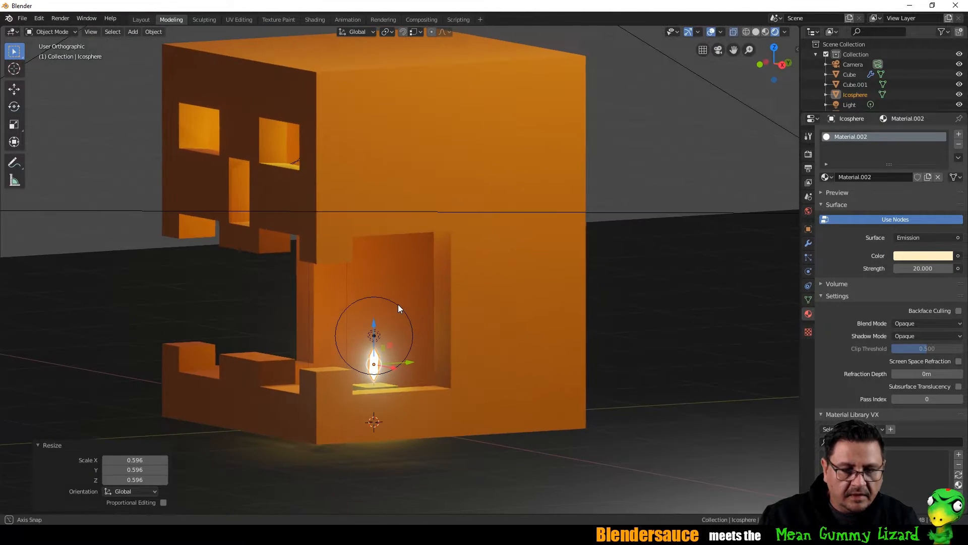
key("g")
key("z")
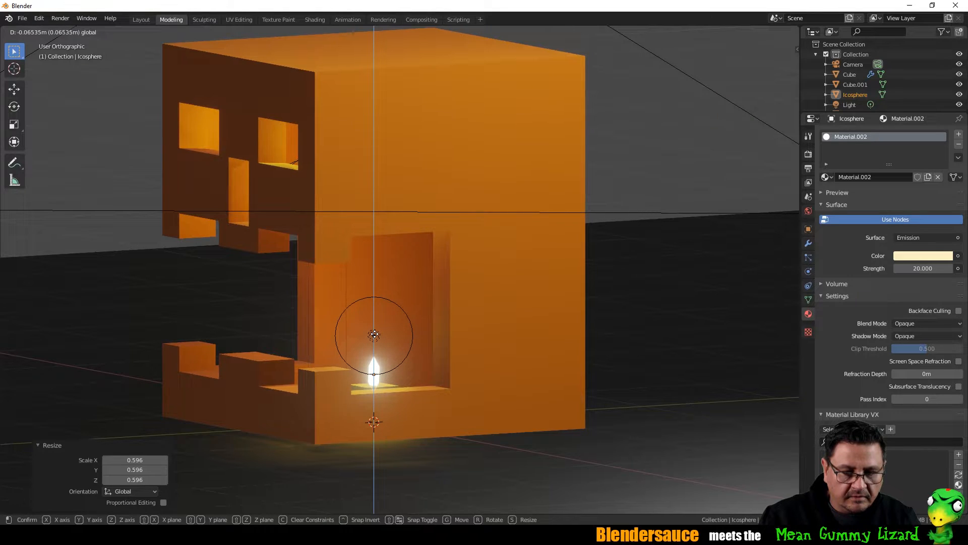
left_click(374, 335)
middle_click_drag(374, 335, 392, 323)
Step: Lower the point light above the candle about 0.074 m along Z, render the scene, and close the render result
left_click(380, 338)
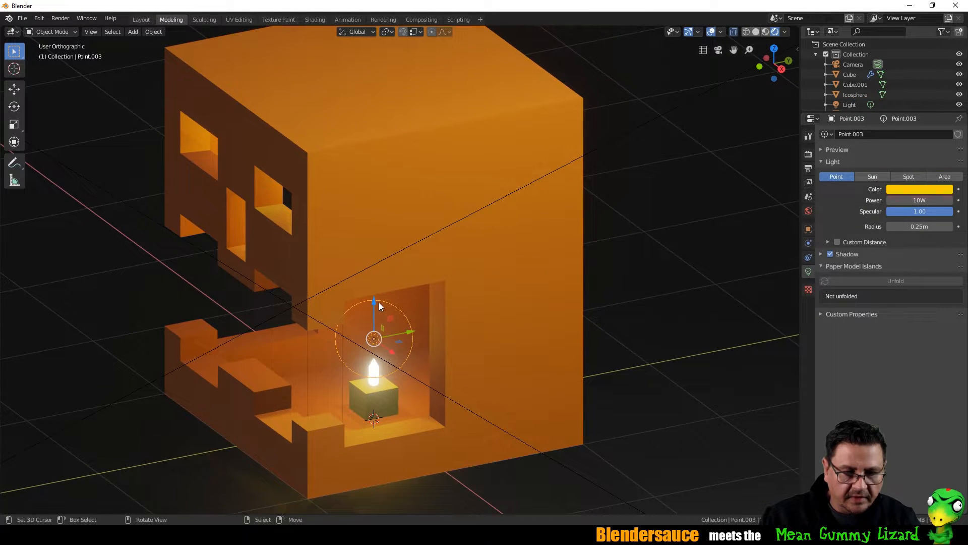
key("g")
key("z")
left_click(374, 313)
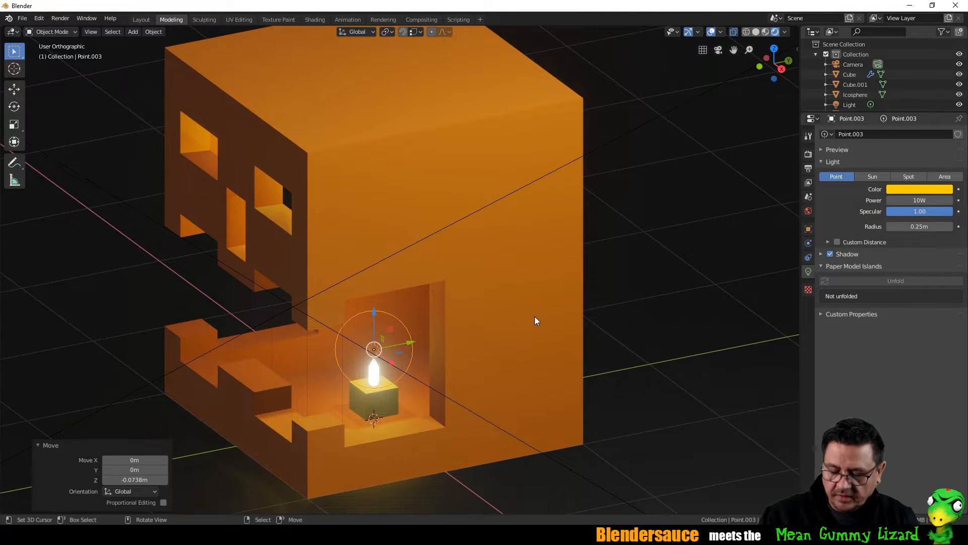
key("F12")
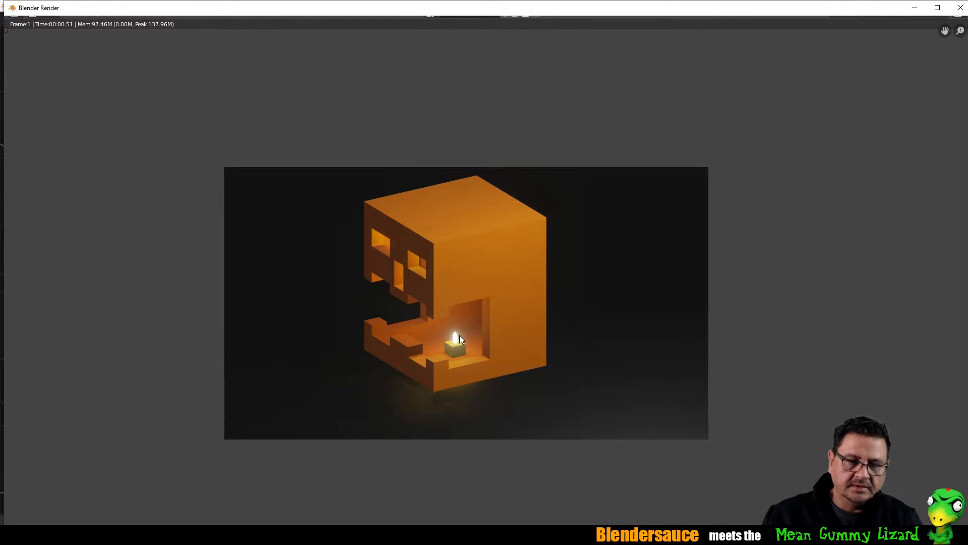
key("Escape")
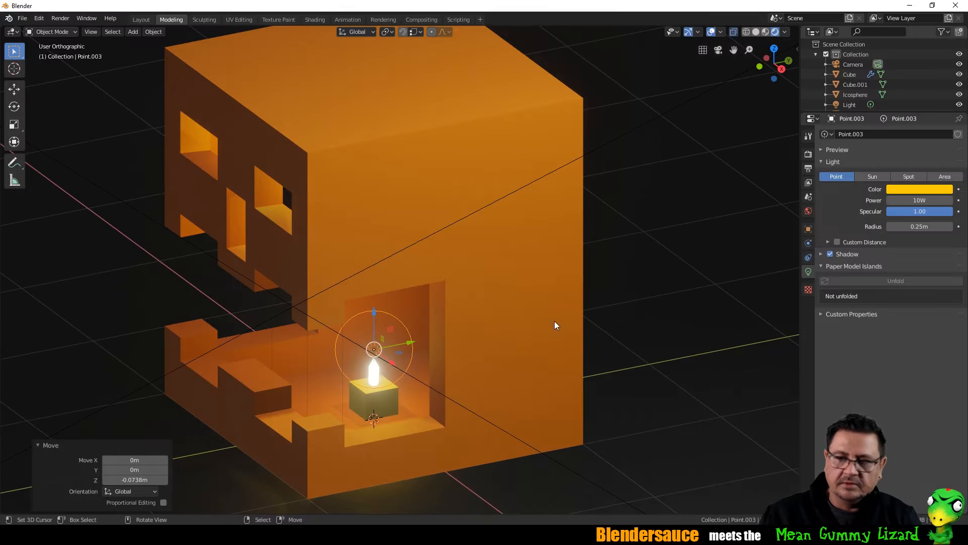
Step: Change the candle flame's emission color to saturated orange, render the scene to check it, and close the render result
left_click(378, 364)
left_click(907, 256)
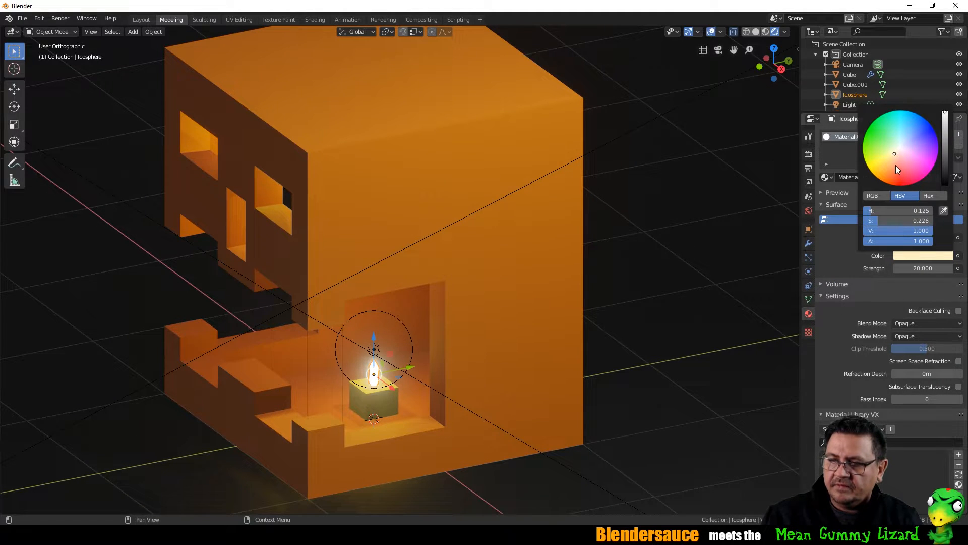
left_click_drag(895, 165, 882, 181)
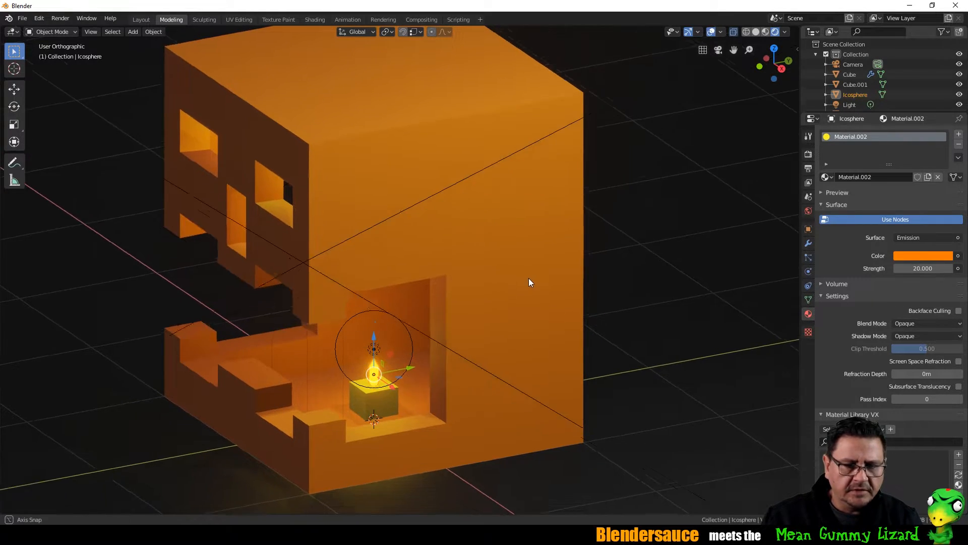
middle_click_drag(529, 282, 534, 288)
key("F12")
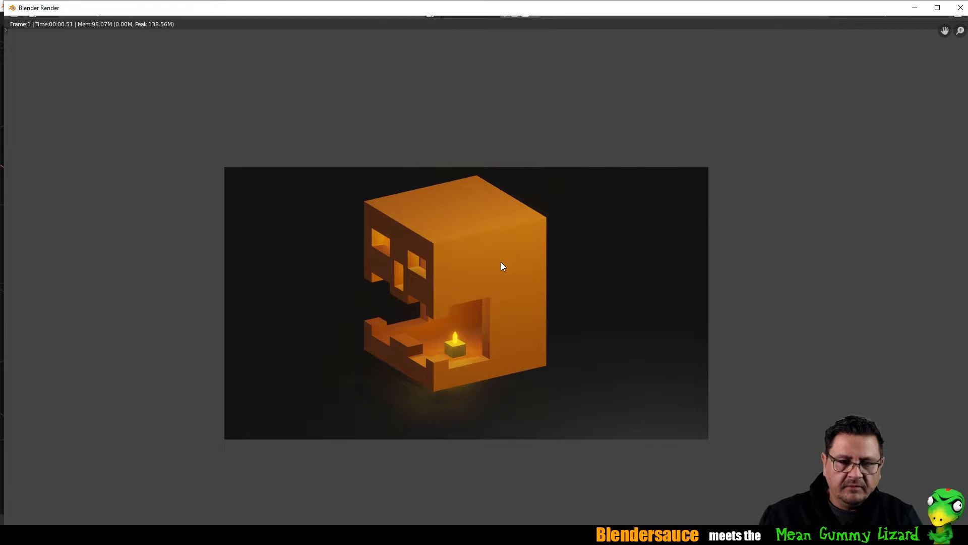
key("Escape")
Step: Lower the power of the point light above the candle to 8.3 W
middle_click_drag(356, 268, 375, 266)
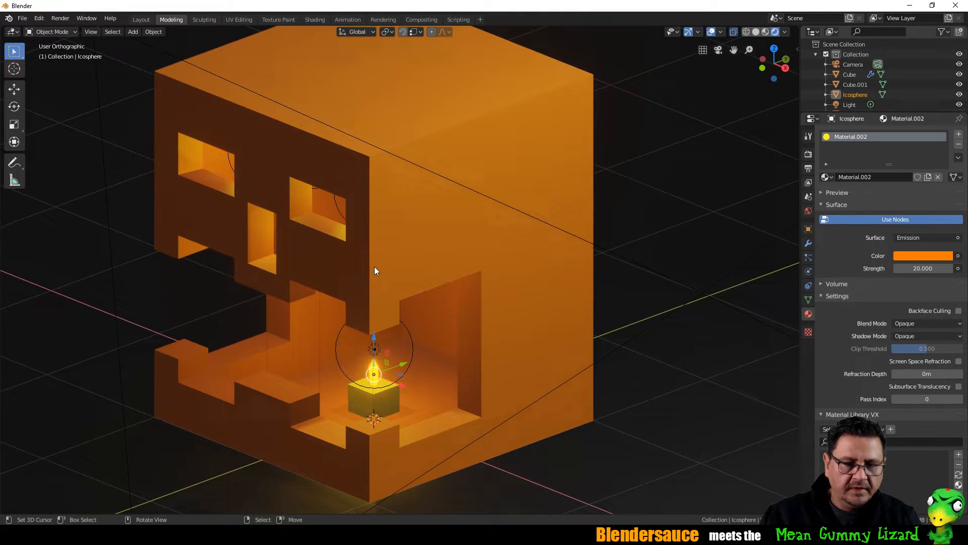
left_click(376, 349)
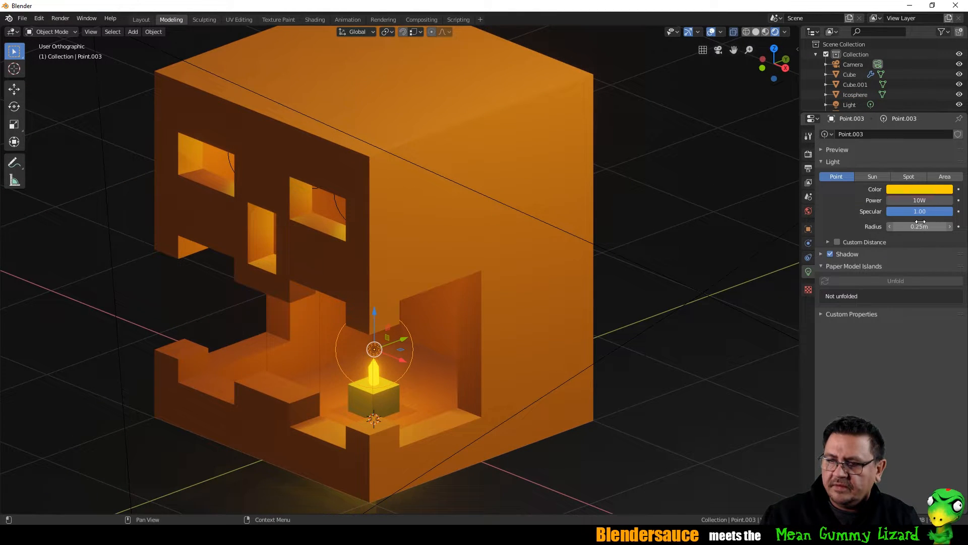
left_click_drag(922, 201, 915, 200)
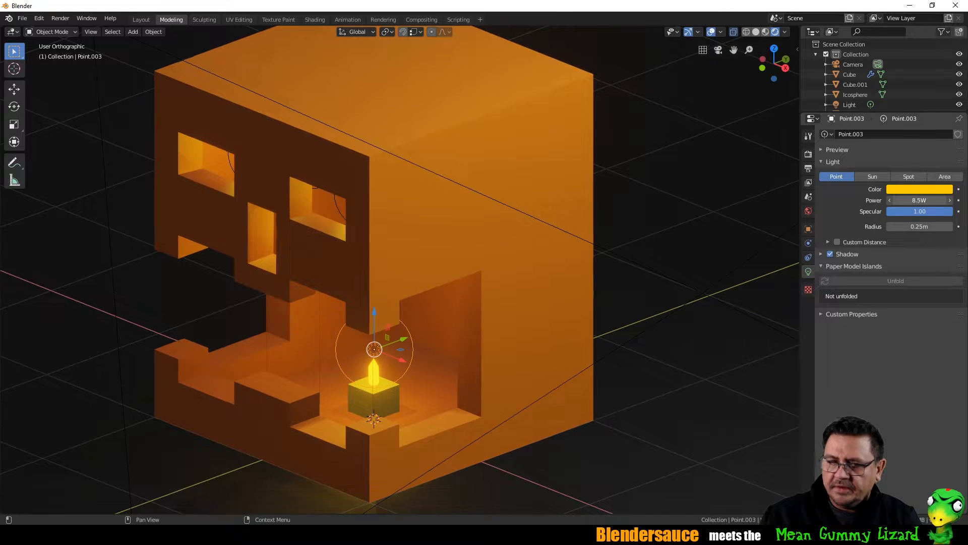
Step: Select the three point lights behind the eyes and nose, move them together slightly, and render the scene
middle_click_drag(263, 239, 308, 223)
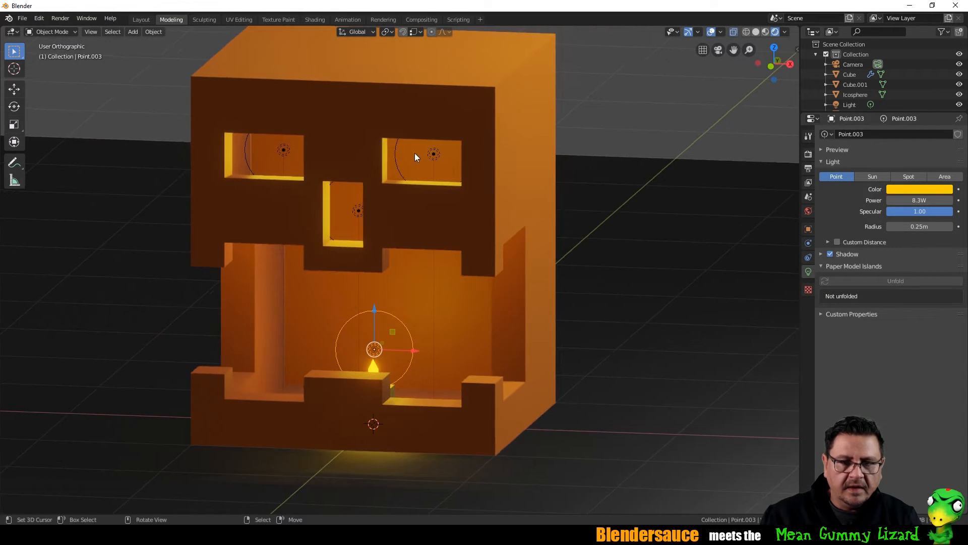
left_click(433, 154)
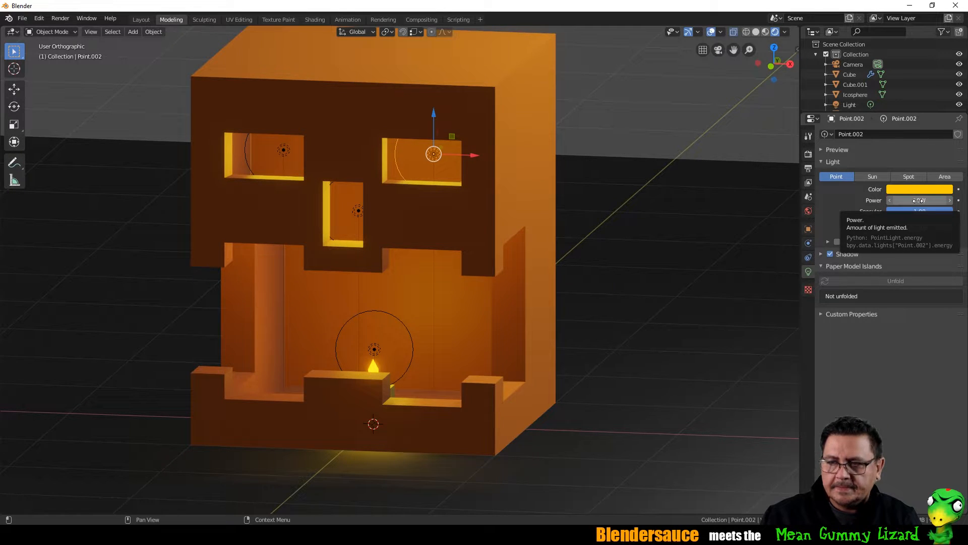
middle_click_drag(469, 141, 450, 146)
left_click_drag(450, 144, 449, 144)
middle_click_drag(404, 147, 283, 144)
left_click(283, 146, "shift")
left_click(358, 207, "shift")
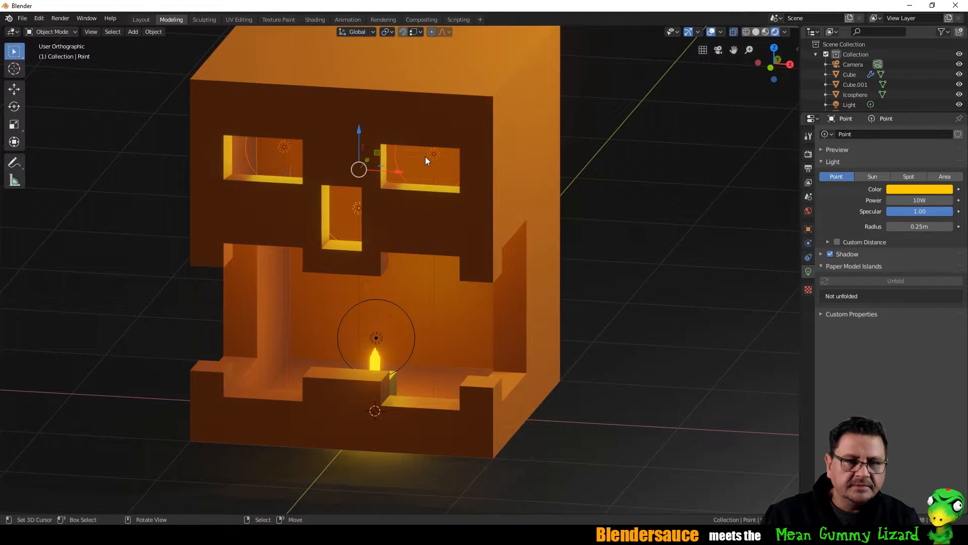
mouse_move(425, 157)
middle_mouse_down()
mouse_move(392, 161)
mouse_move(410, 158)
middle_mouse_up()
key("g")
left_click(373, 158)
key("F12")
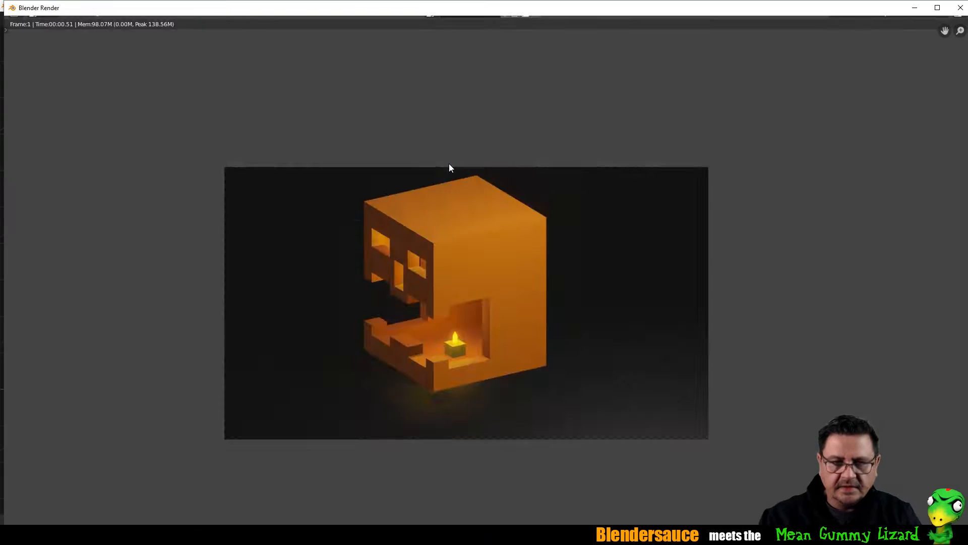
Step: Close the render and set the power of the point light in the face's right-hand eye opening to 20 W
key("Escape")
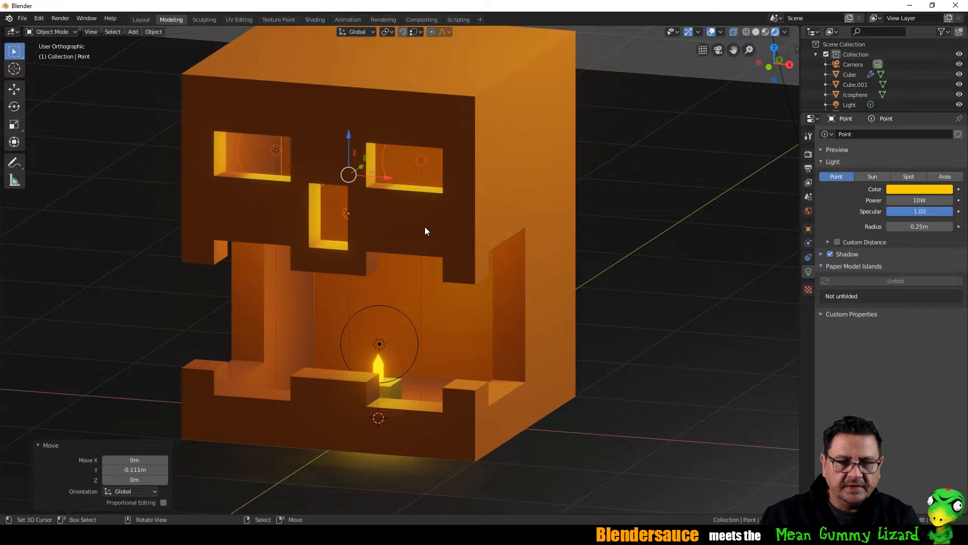
left_click(421, 160)
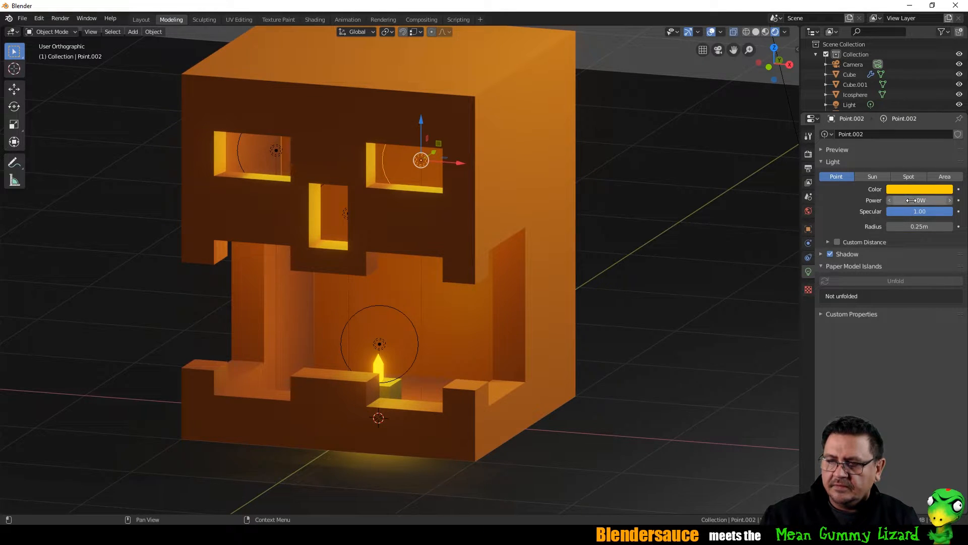
left_click(910, 200)
type("20")
key("Return")
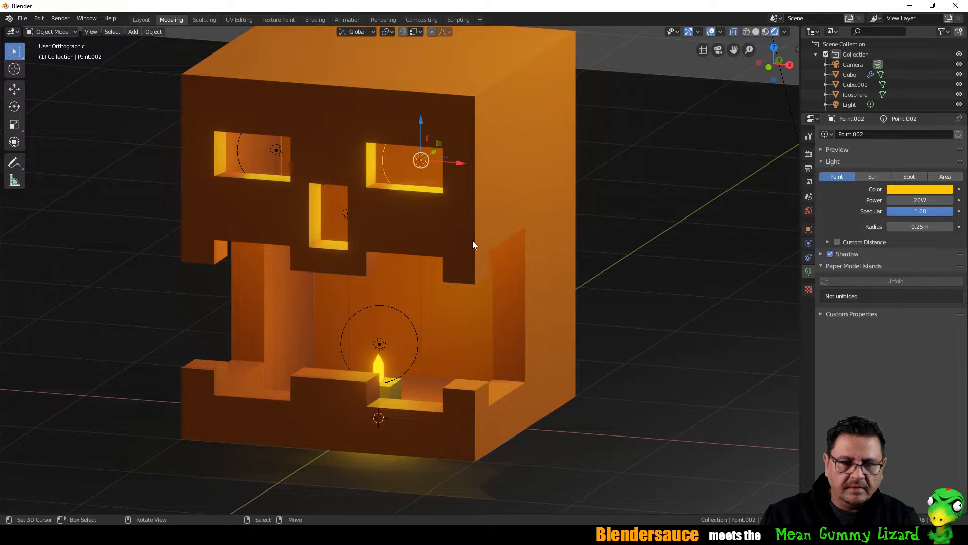
Step: Set the power of the point light in the nose opening to 20 W
middle_click_drag(473, 241, 497, 240)
left_click(344, 219)
left_click(922, 200)
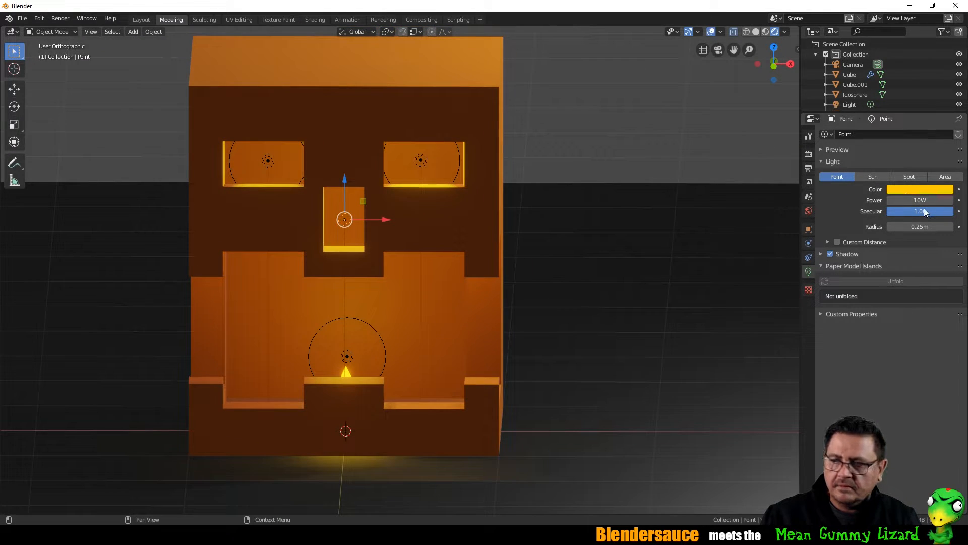
type("20")
key("Return")
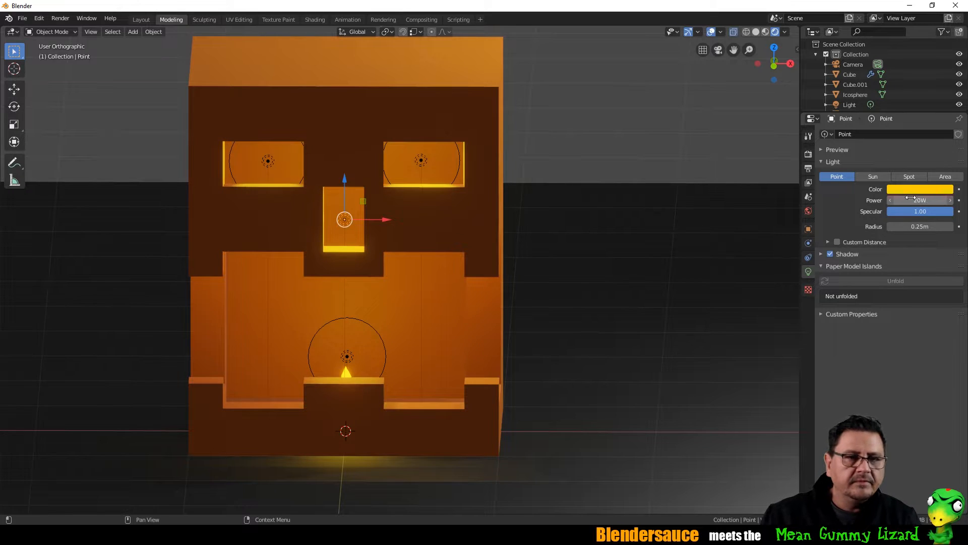
Step: Set the power of the point light in the face's left-hand eye opening to 20 W
left_click(268, 161)
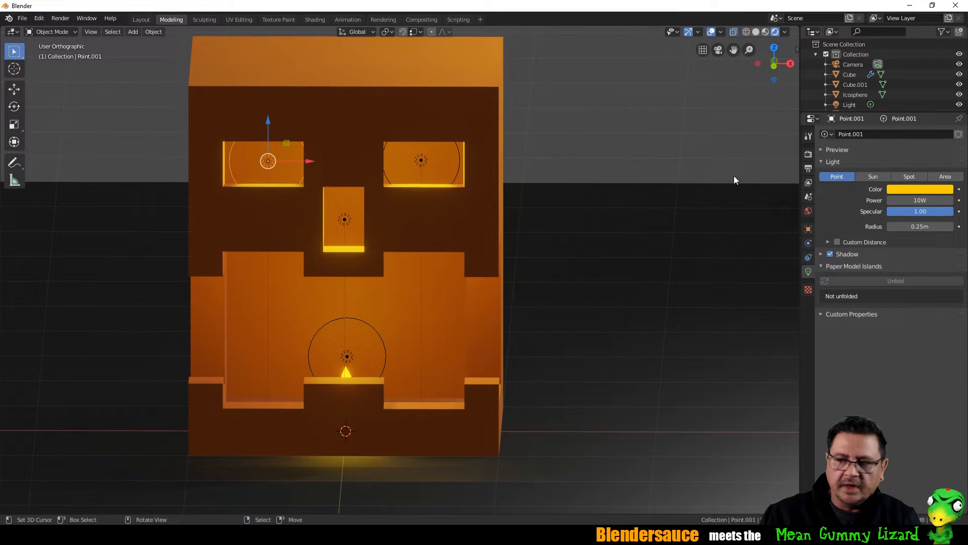
left_click(918, 200)
type("20")
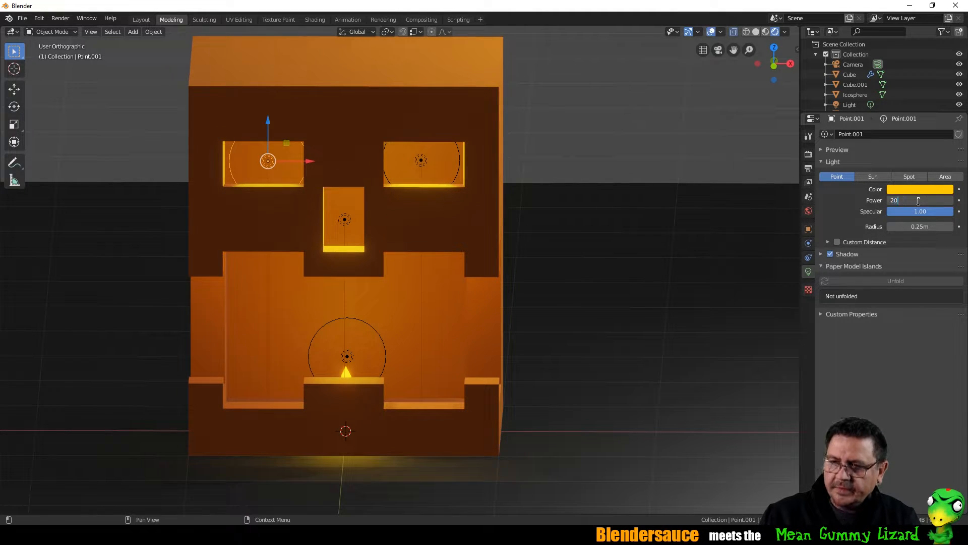
key("Return")
Step: Render the pumpkin from the camera view to check the brighter face lights, and close the render
middle_click_drag(497, 180, 445, 197)
key("KP_0")
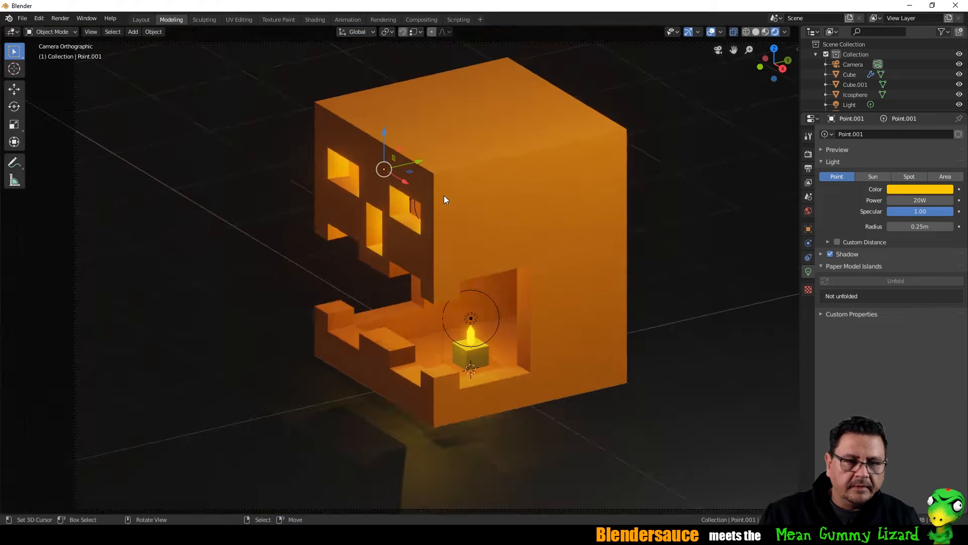
key("F12")
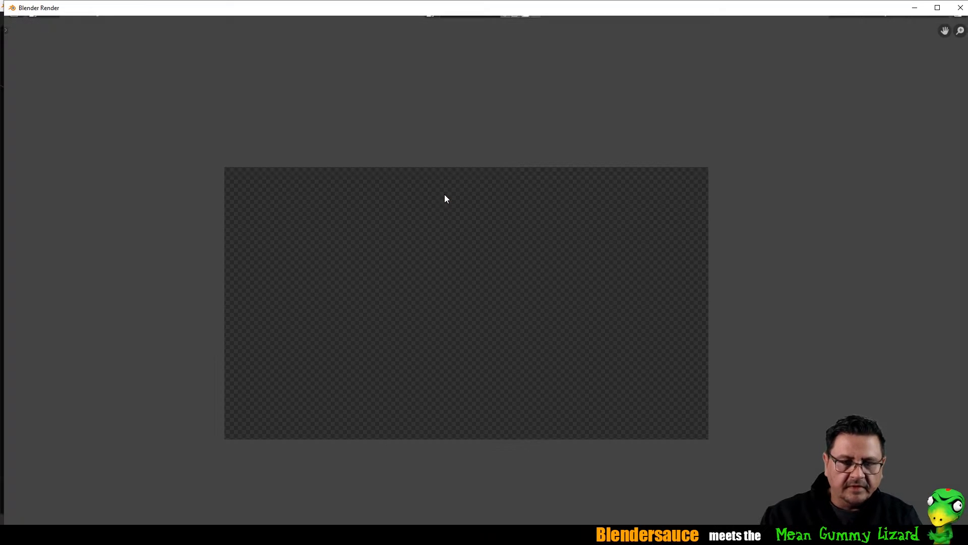
key("Escape")
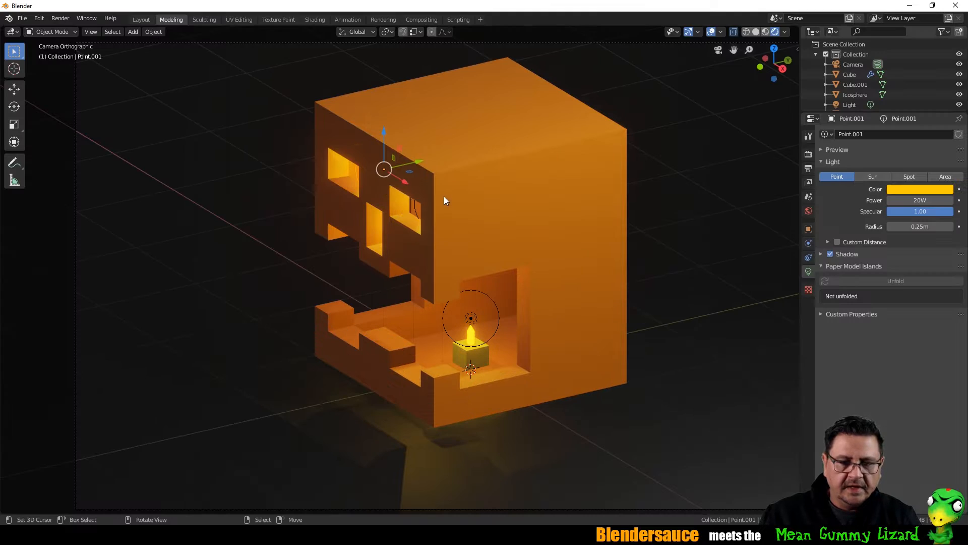
Step: Move both eye lights and the nose light together about -0.205 m along Y, and check them in a render
middle_click_drag(437, 214, 502, 195)
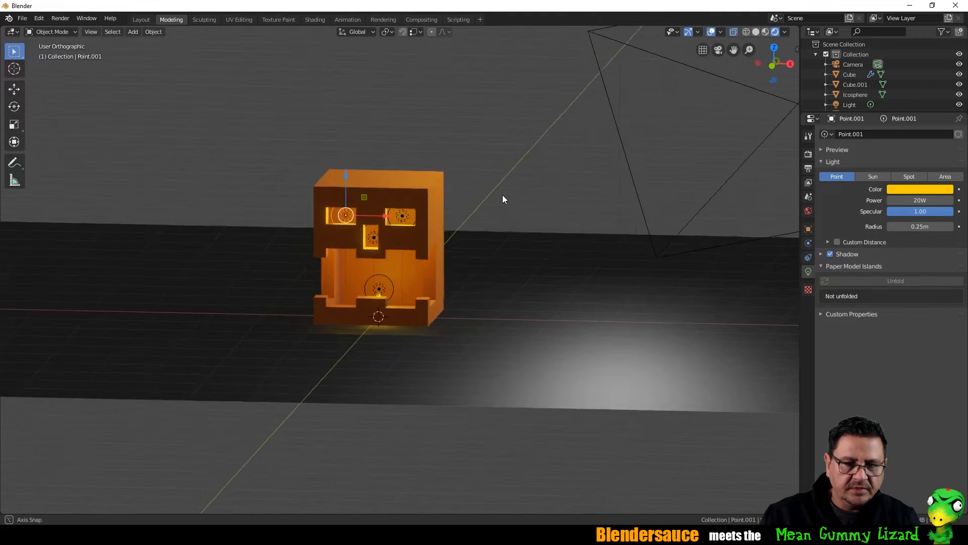
left_click(373, 237, "shift")
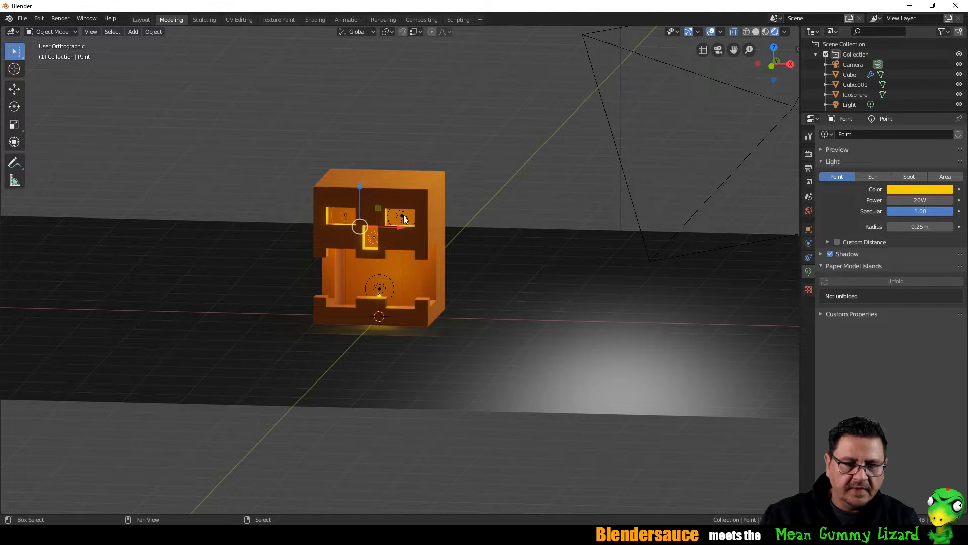
left_click(403, 215, "shift")
middle_click_drag(543, 195, 474, 207)
key("g")
key("y")
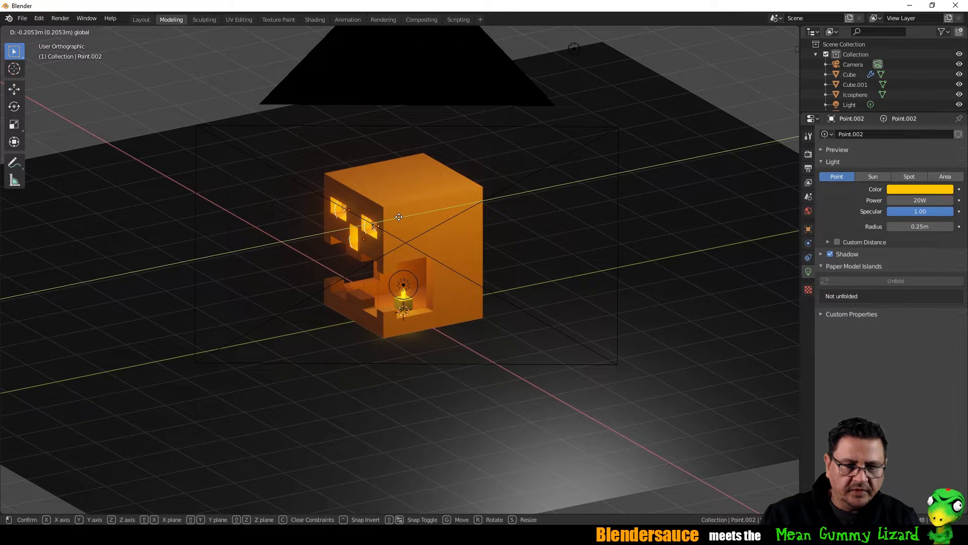
left_click(400, 217)
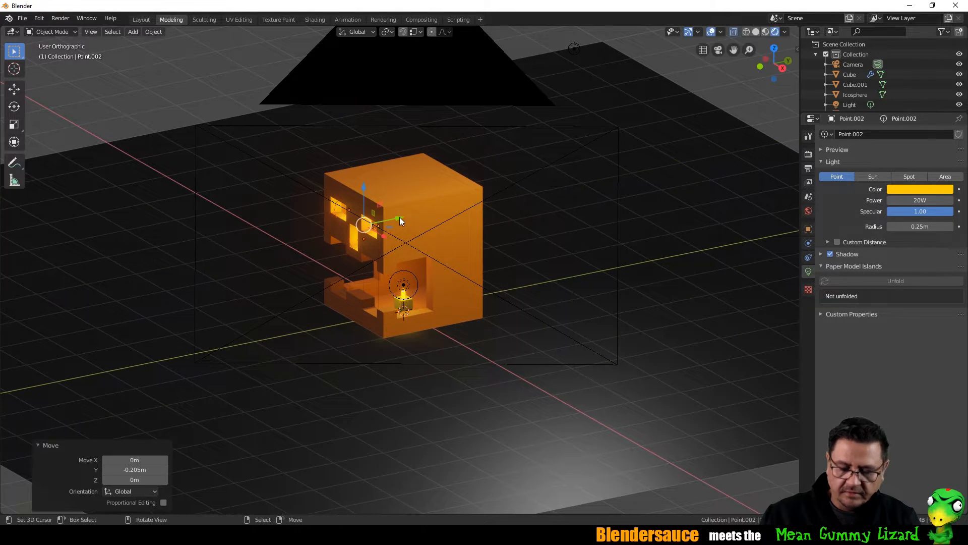
key("F12")
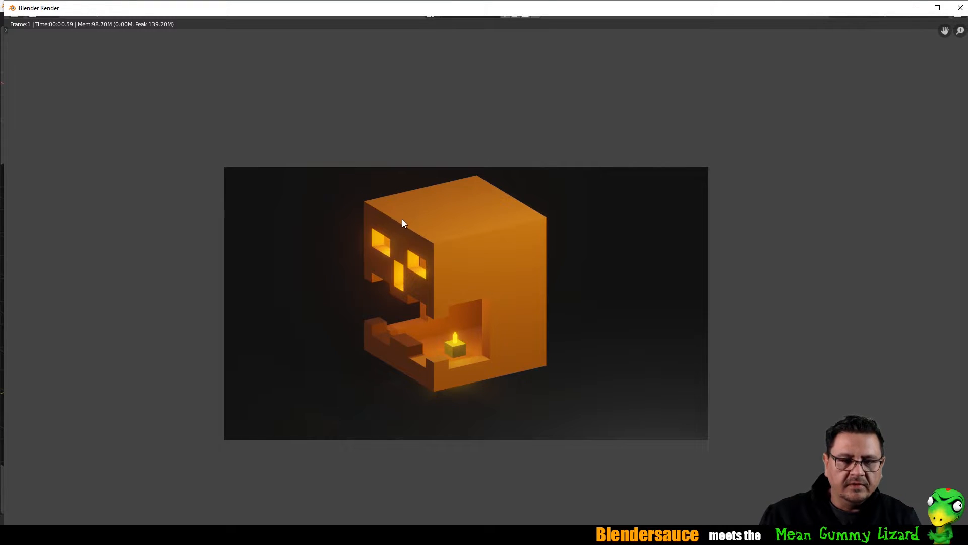
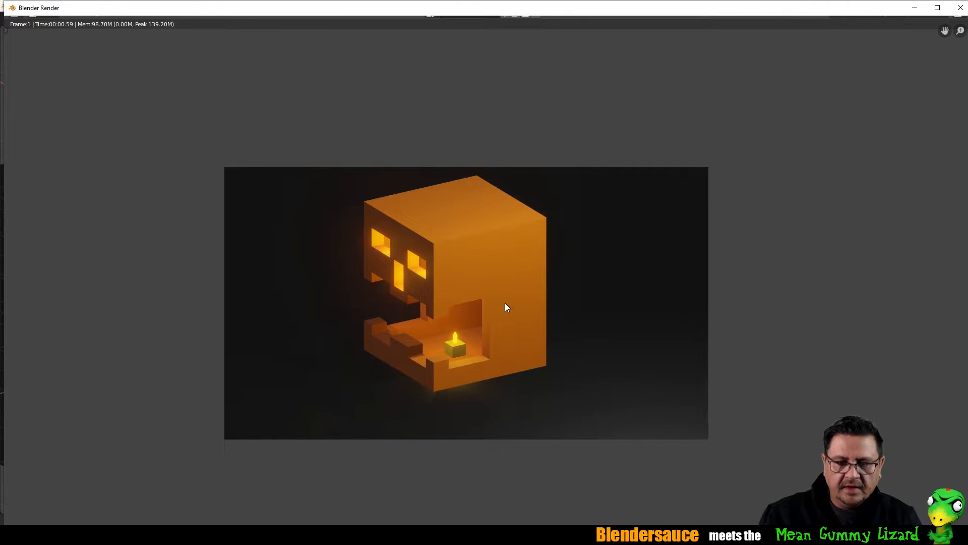
key("Escape")
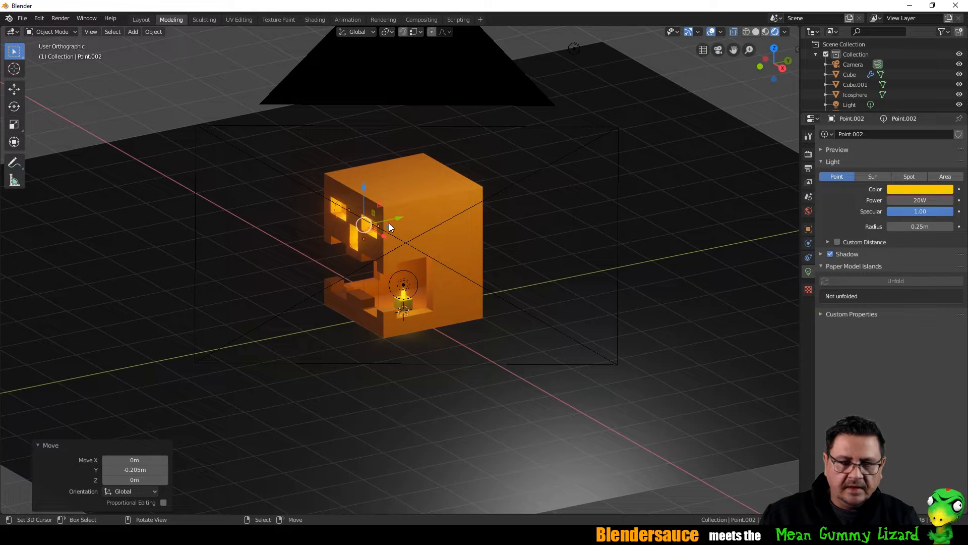
Step: Duplicate the three face lights and move the copies along Y, out in front of the pumpkin's face
middle_click_drag(388, 224, 451, 214)
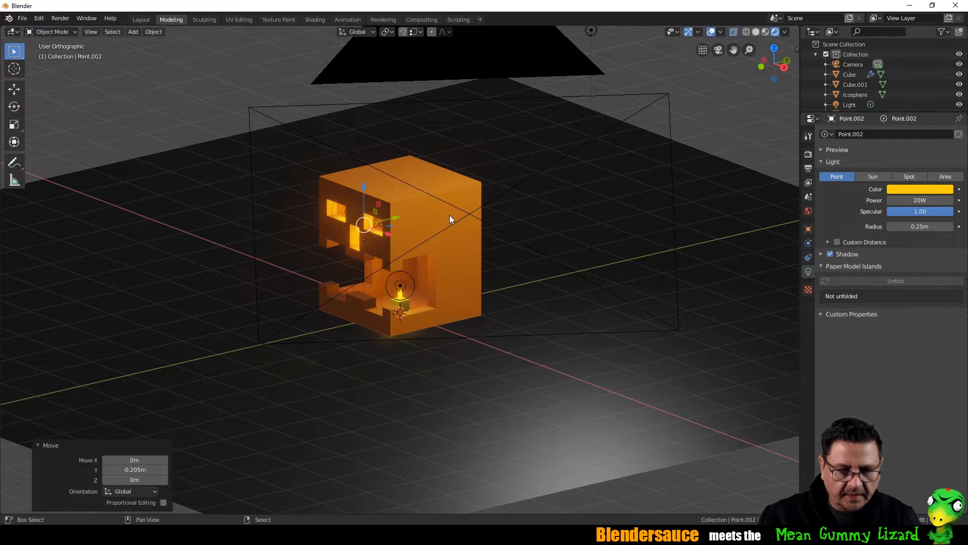
key("shift+d")
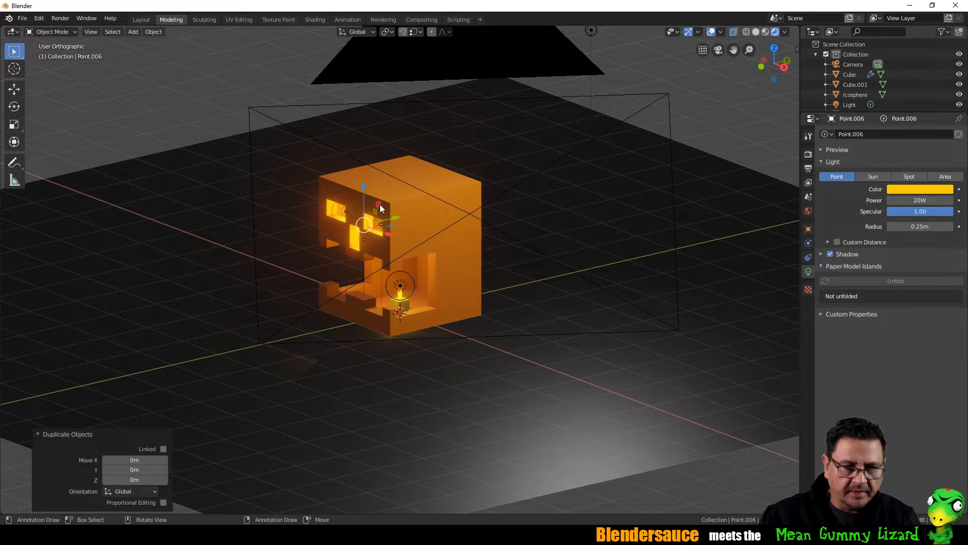
left_click_drag(396, 215, 283, 250)
Step: Delete the two duplicated eye lights in front of the face, keeping only the nose light's copy
left_click(283, 249)
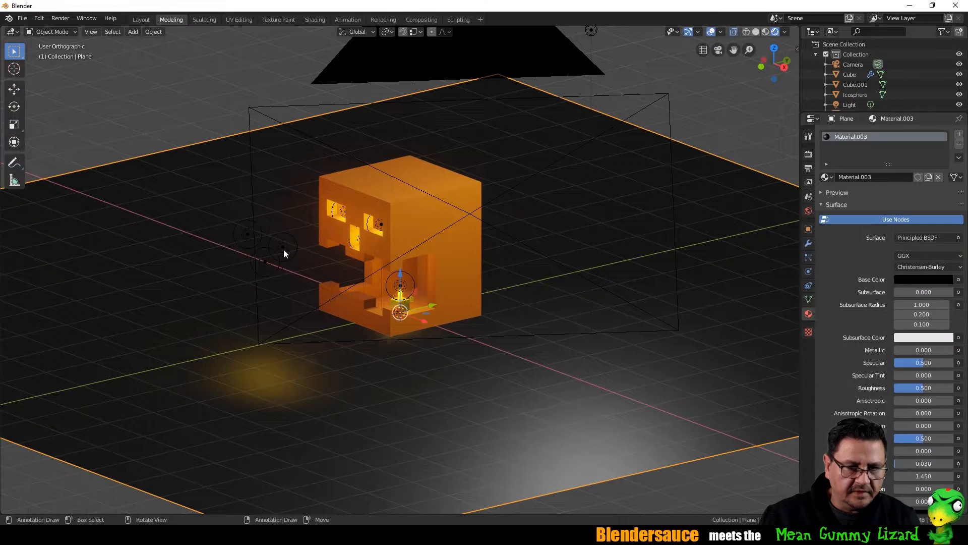
left_click(282, 246)
left_click(256, 235)
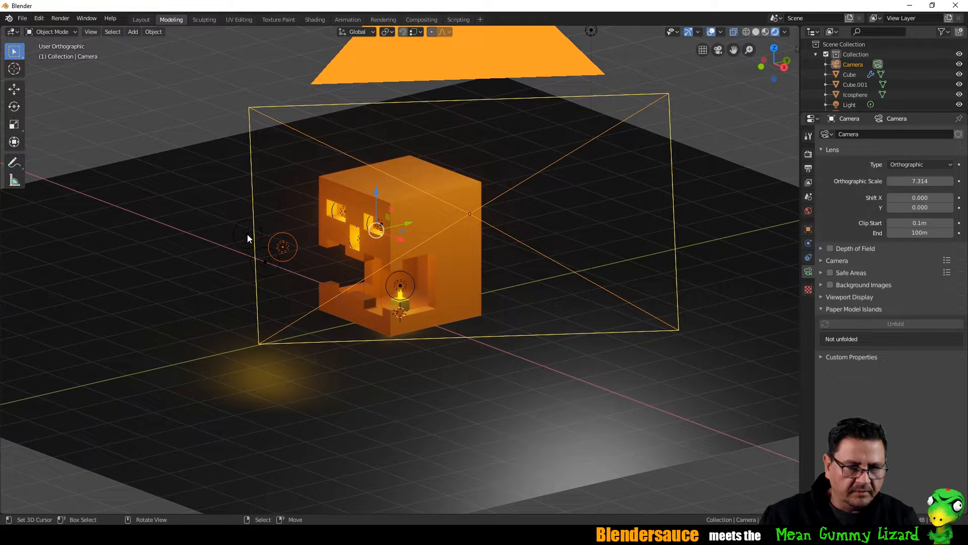
left_click(247, 234)
left_click(285, 246, "shift")
key("x")
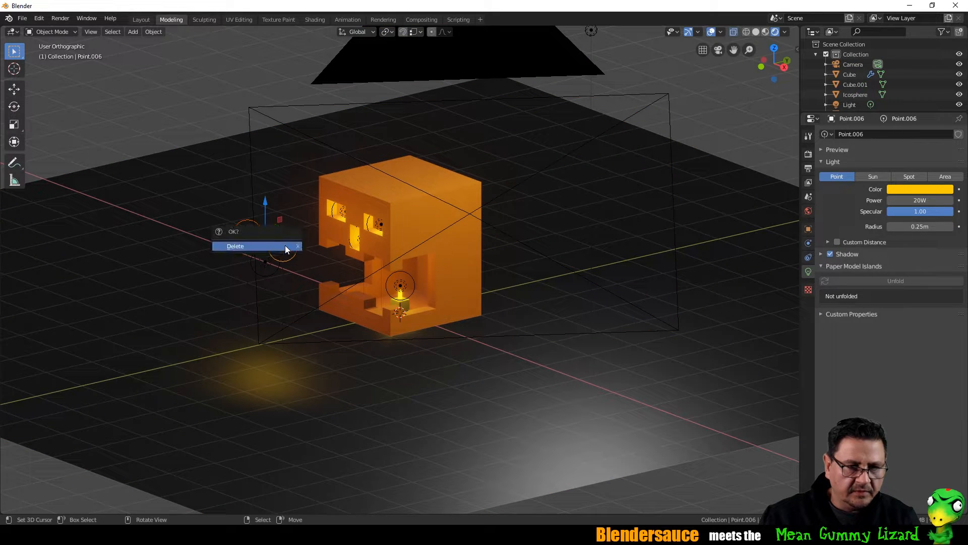
left_click(286, 245)
Step: Move the remaining duplicated light into the pumpkin's mouth, about 2.67 m along Y and -1.22 m along Z
left_click(272, 260)
key("g")
key("y")
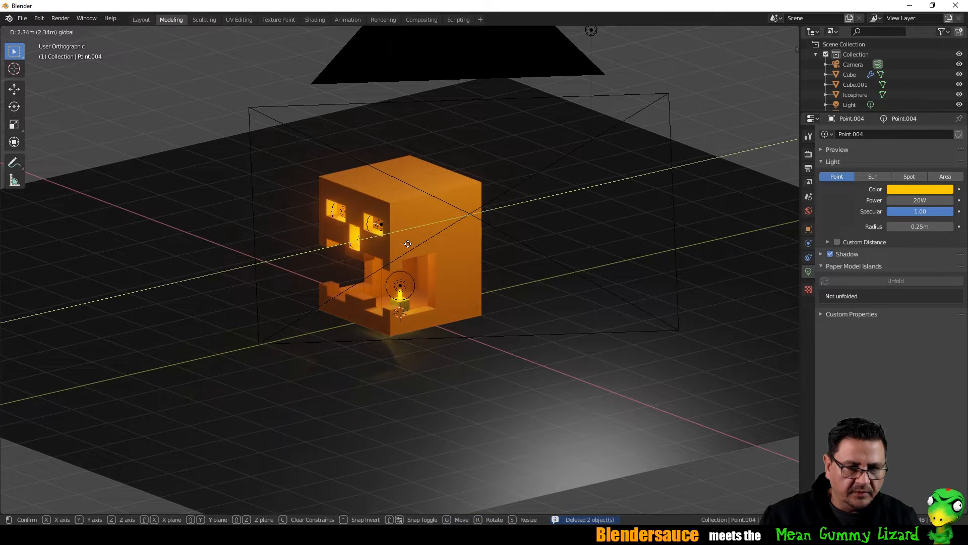
left_click(422, 243)
key("g")
key("z")
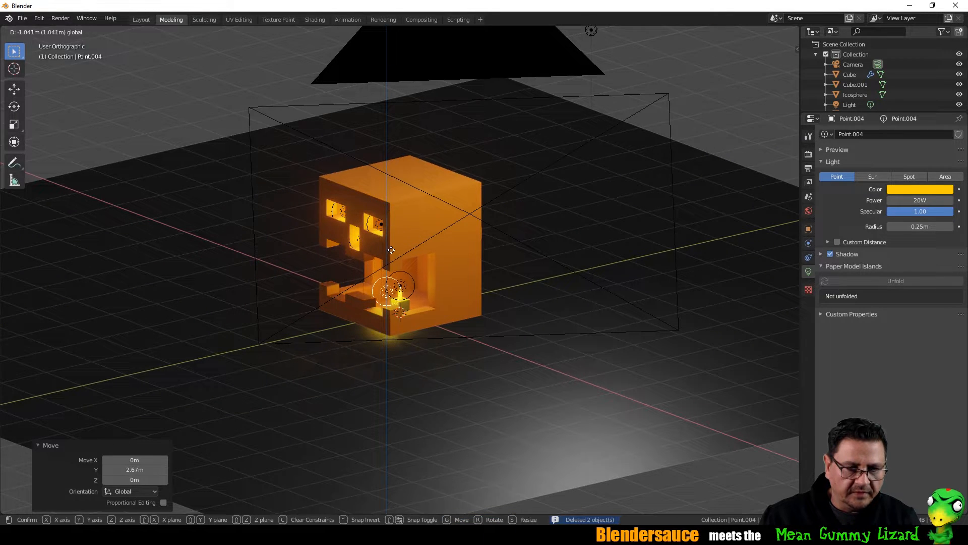
left_click(421, 290)
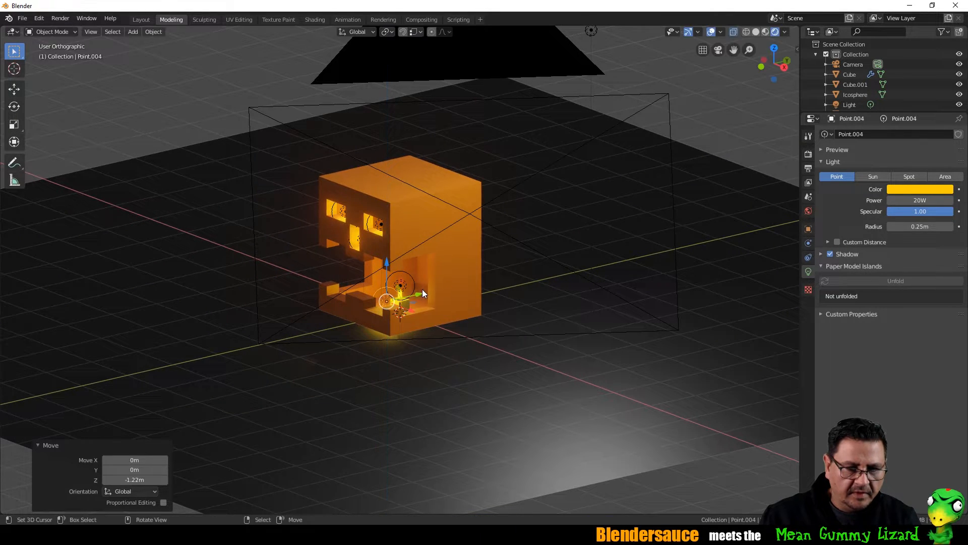
Step: Shift the mouth light about 0.114 m along Y and -0.4 m along X, to one side of the candle
key("g")
key("y")
left_click(422, 287)
middle_click_drag(423, 283, 455, 305)
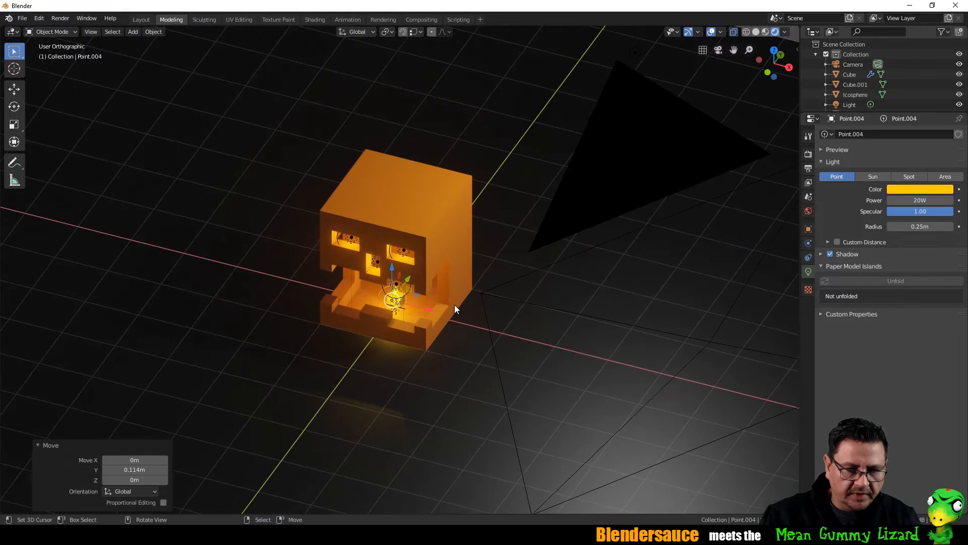
left_click_drag(428, 313, 407, 309)
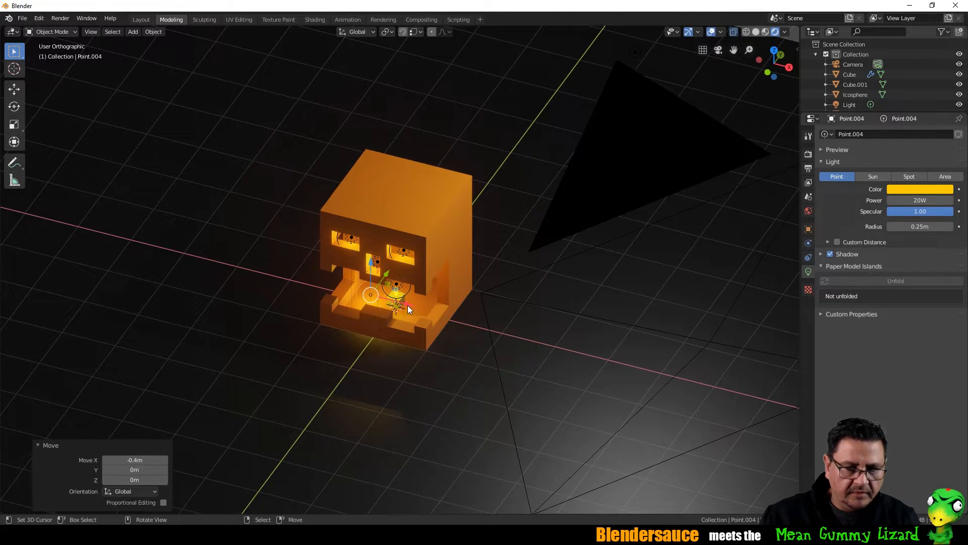
Step: Duplicate the mouth light and place the copy across the candle, moving it about 0.834 m and -0.152 m along X
key("shift+d")
key("Escape")
key("g")
key("x")
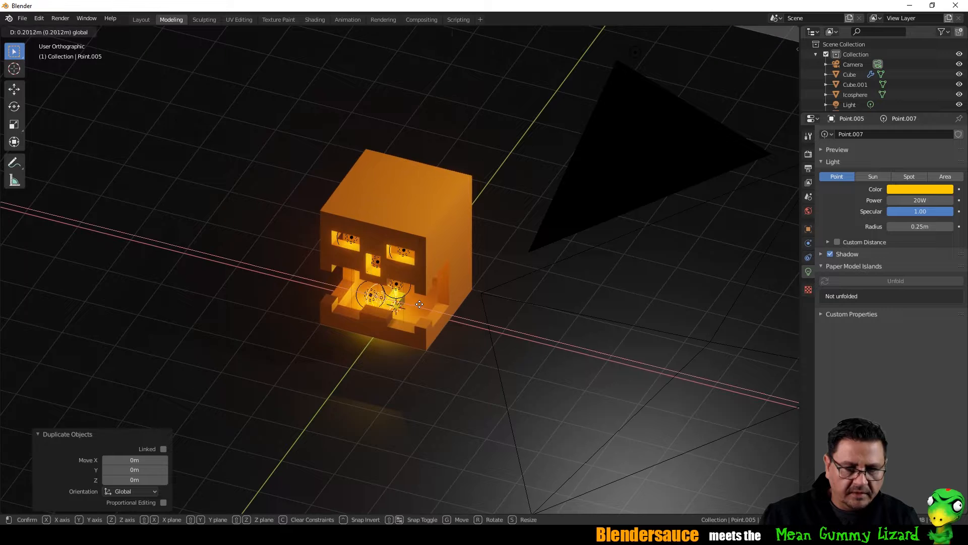
left_click(452, 318)
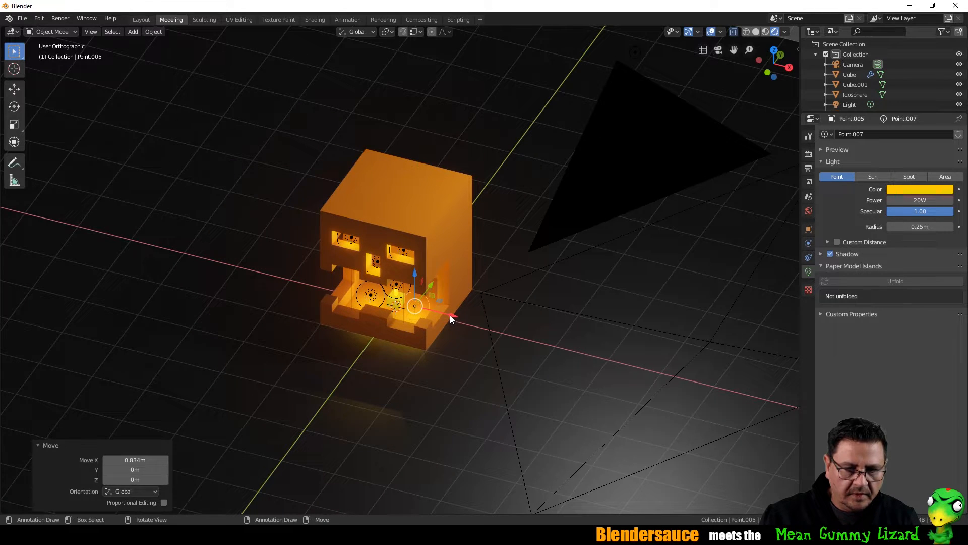
left_click_drag(450, 316, 442, 313)
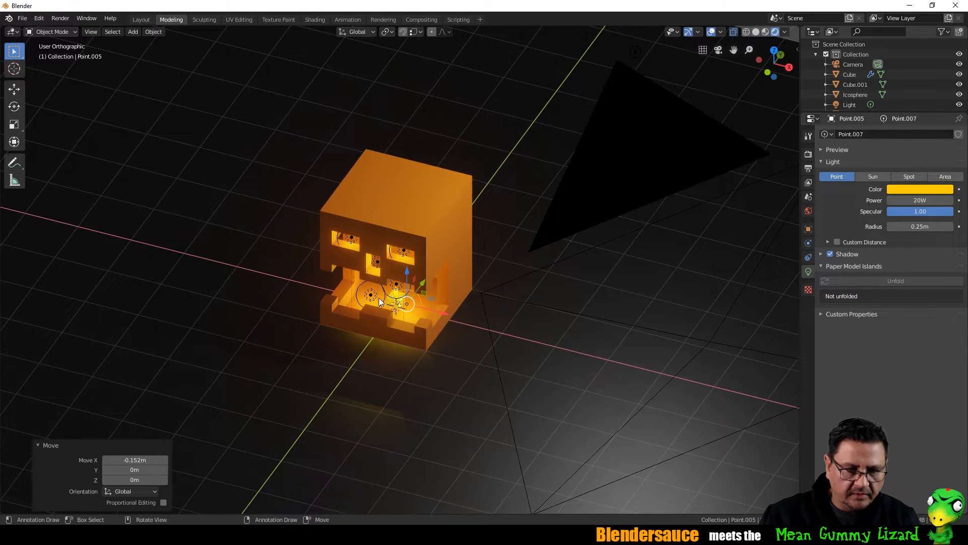
Step: Move the original mouth light about 0.172 m along X, closer to the candle
left_click(372, 295)
key("g")
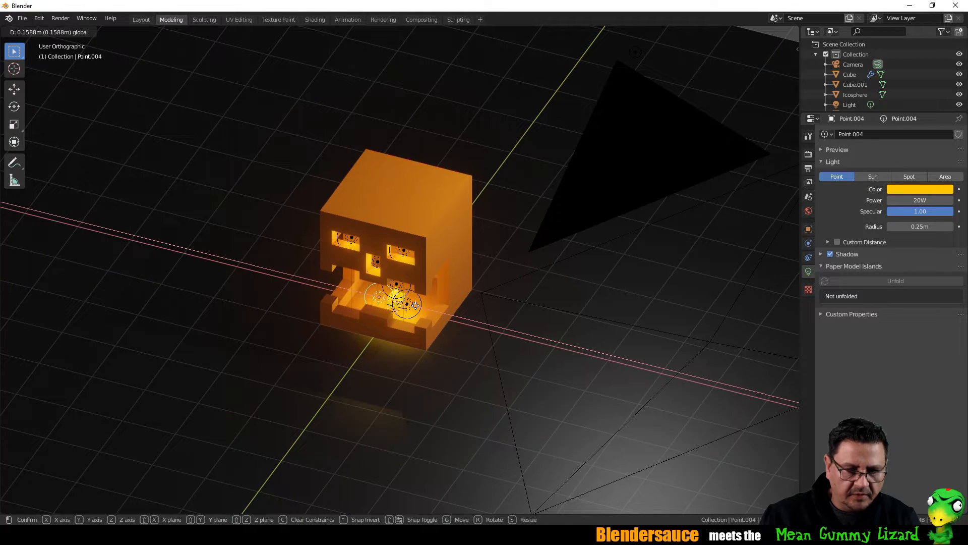
left_click(415, 305)
middle_click_drag(441, 290, 380, 294)
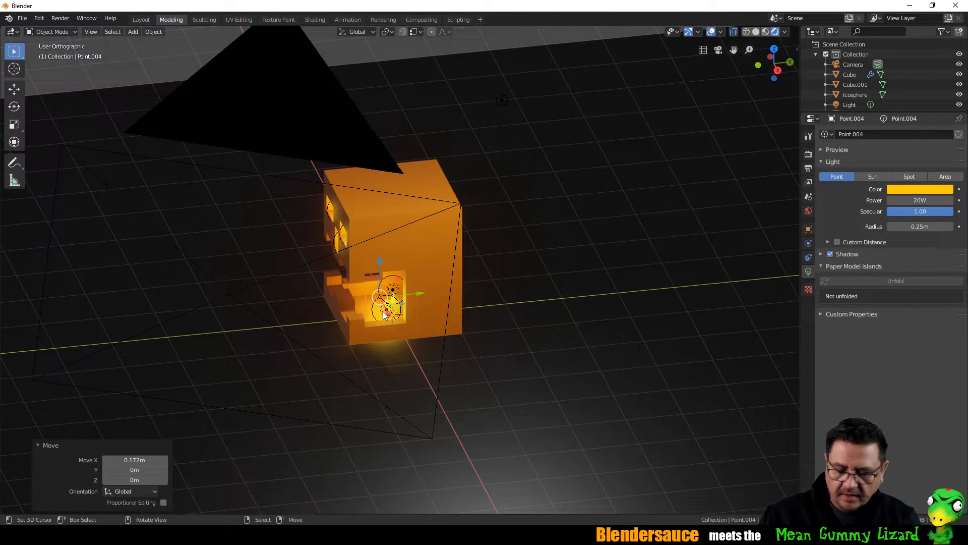
Step: Render the scene to check the mouth lighting, close the render, and inspect the lights around the candle up close
key("F12")
key("F12")
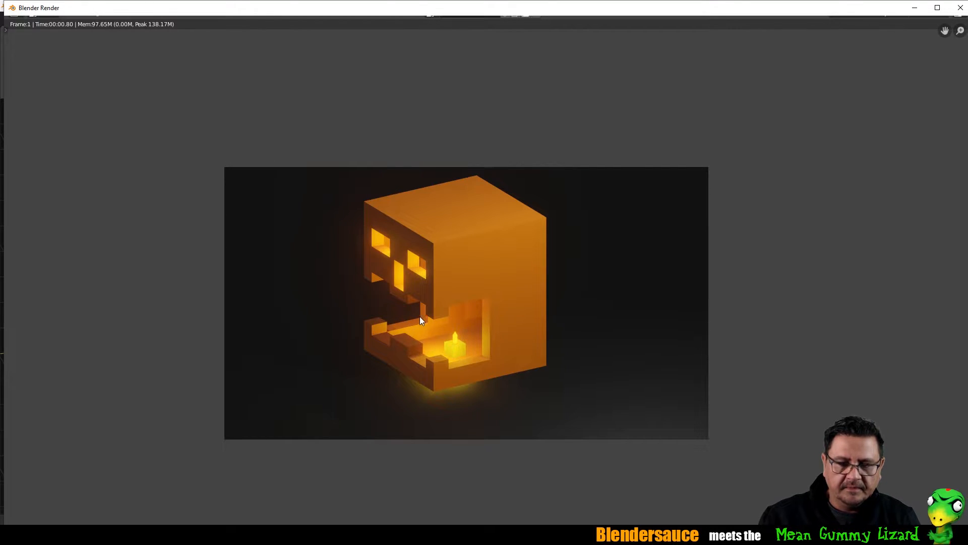
middle_click_drag(452, 305, 427, 346)
key("Escape")
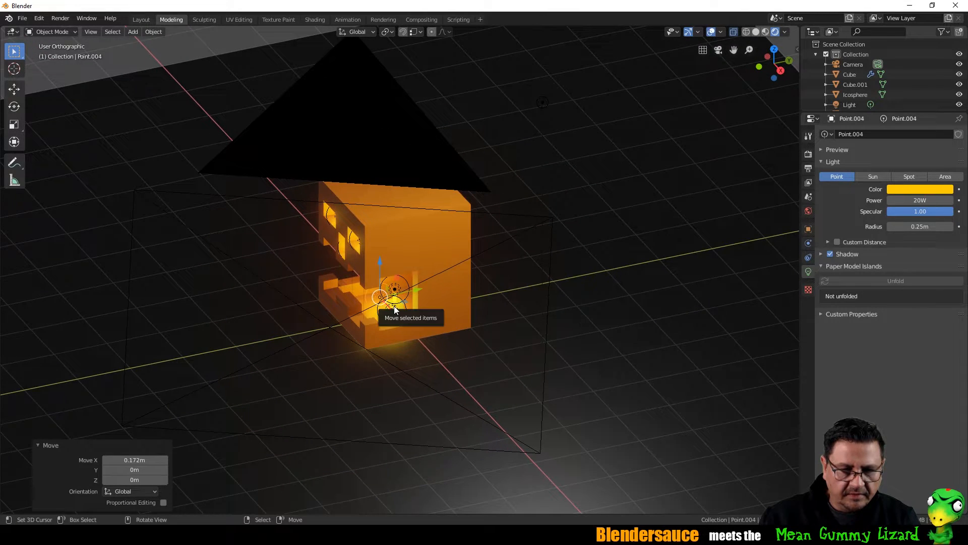
scroll(393, 313, "up", 3)
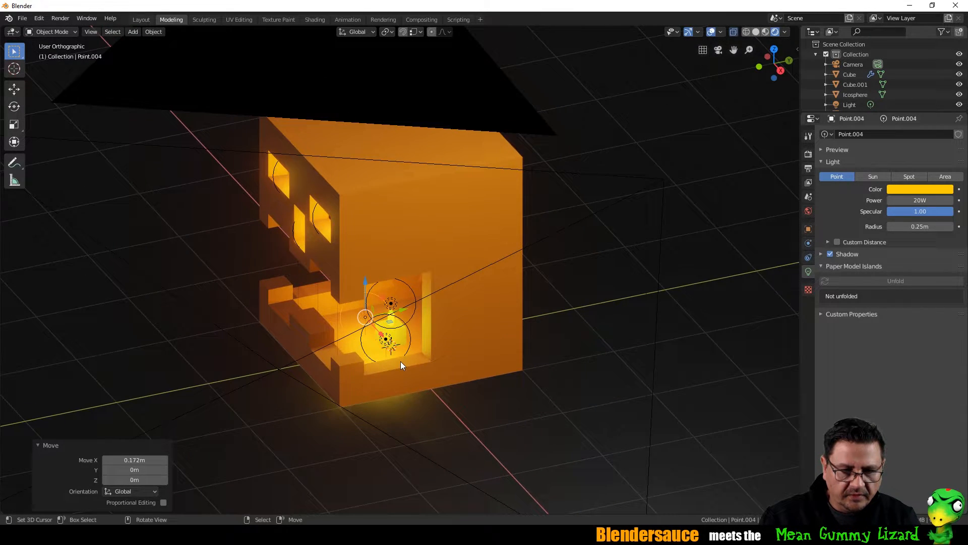
Step: Select both mouth lights beside the candle and raise them about 0.062 m along Z
middle_click_drag(400, 362, 410, 313)
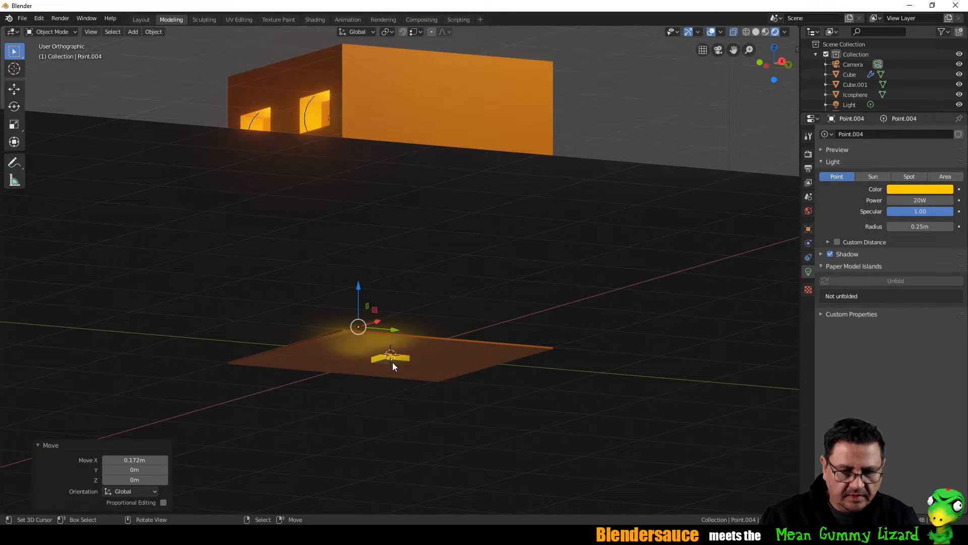
middle_click_drag(385, 337, 457, 378)
left_click(422, 329)
left_click(358, 327, "shift")
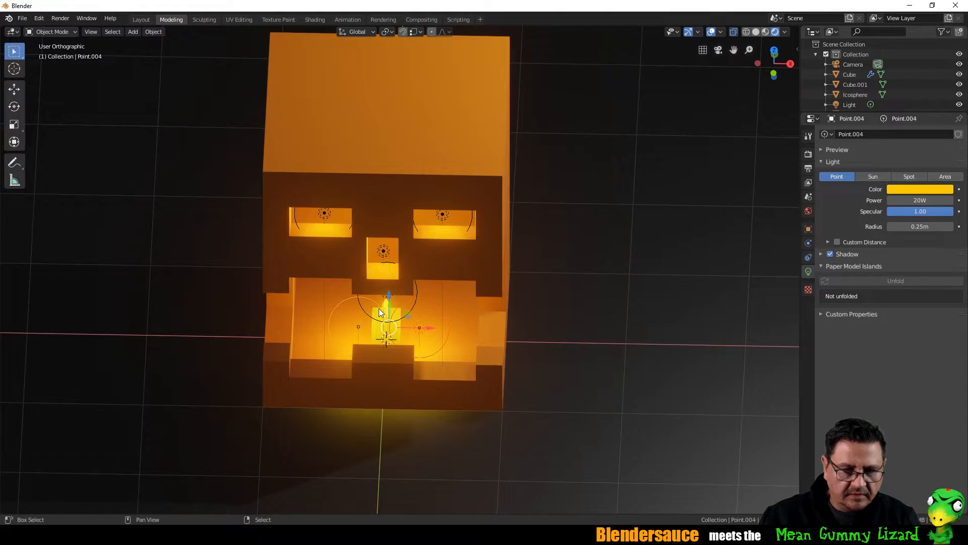
left_click_drag(389, 301, 389, 298)
mouse_move(389, 298)
middle_mouse_down()
mouse_move(431, 307)
mouse_move(387, 306)
middle_mouse_up()
Step: Set the radius of each of the two mouth lights to 0.14 m
mouse_move(920, 227)
left_mouse_down()
mouse_move(893, 227)
mouse_move(914, 226)
left_mouse_up()
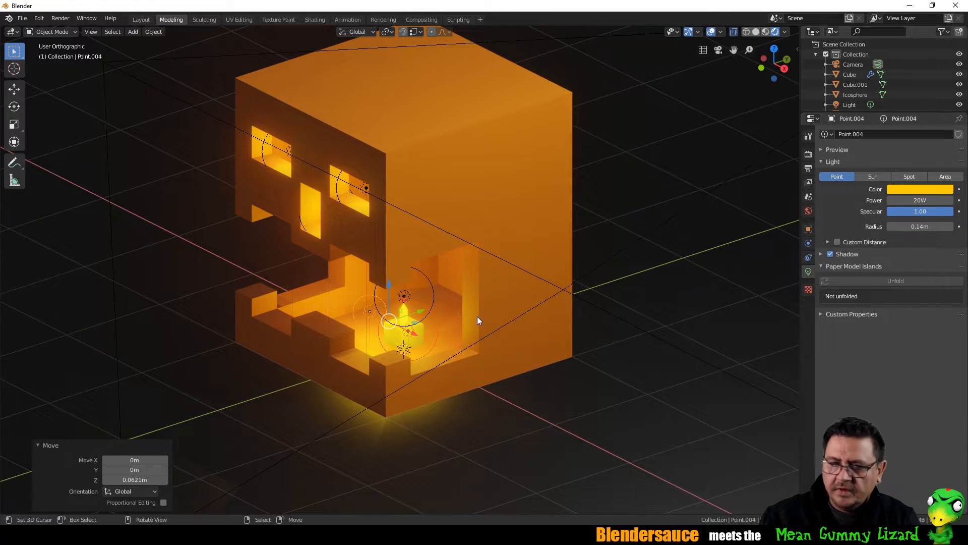
left_click(409, 335)
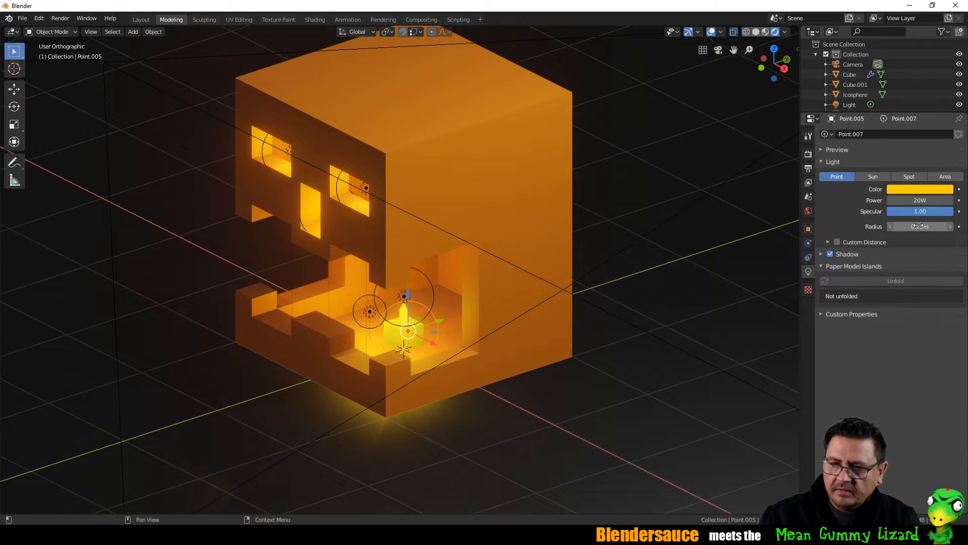
left_click_drag(923, 226, 908, 226)
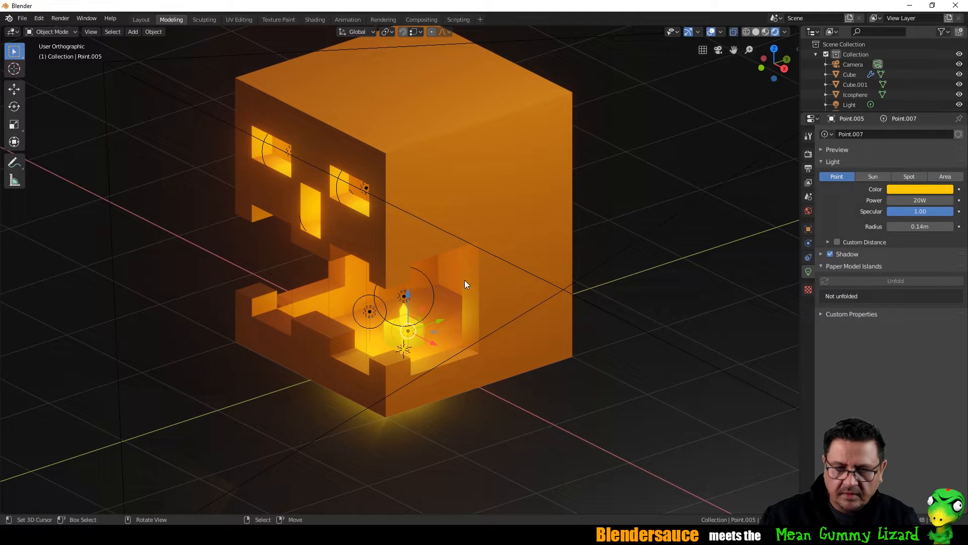
Step: Try Shadow Mode None on the candle flame's emission material and return it to Opaque
left_click(404, 298)
left_click(405, 313)
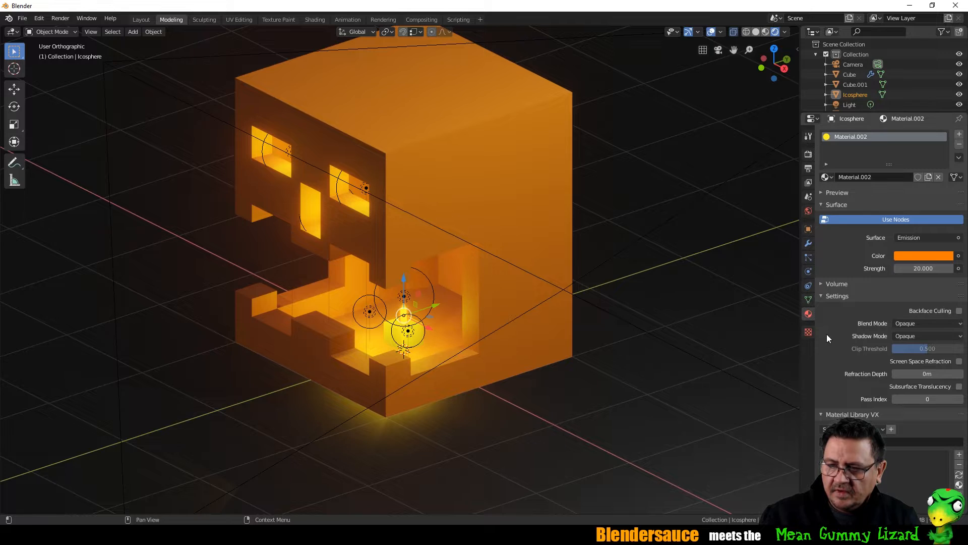
left_click(926, 335)
left_click(926, 347)
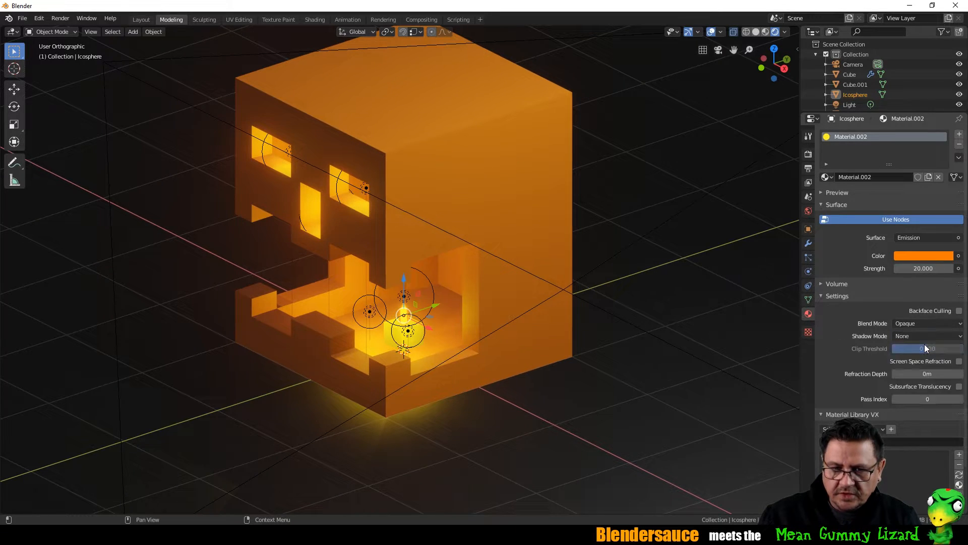
left_click(928, 336)
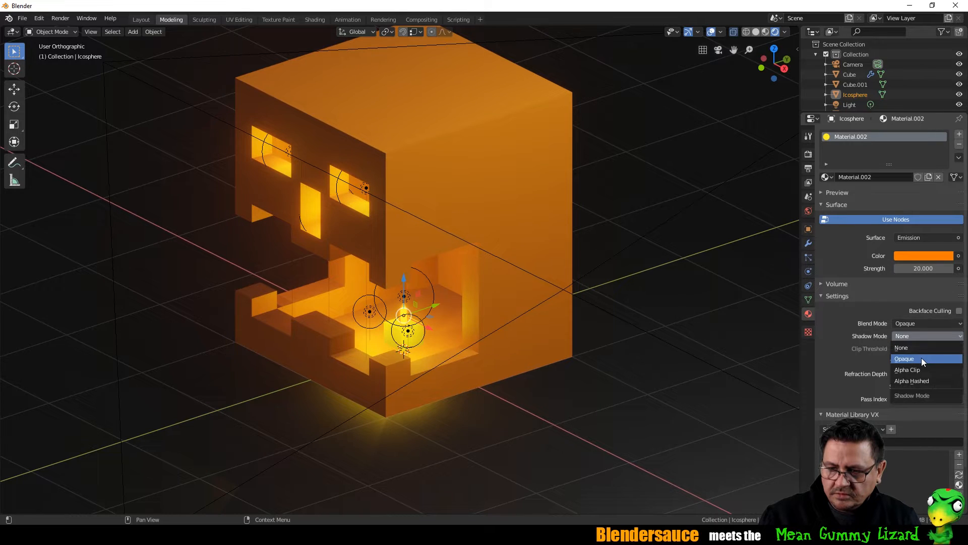
left_click(922, 358)
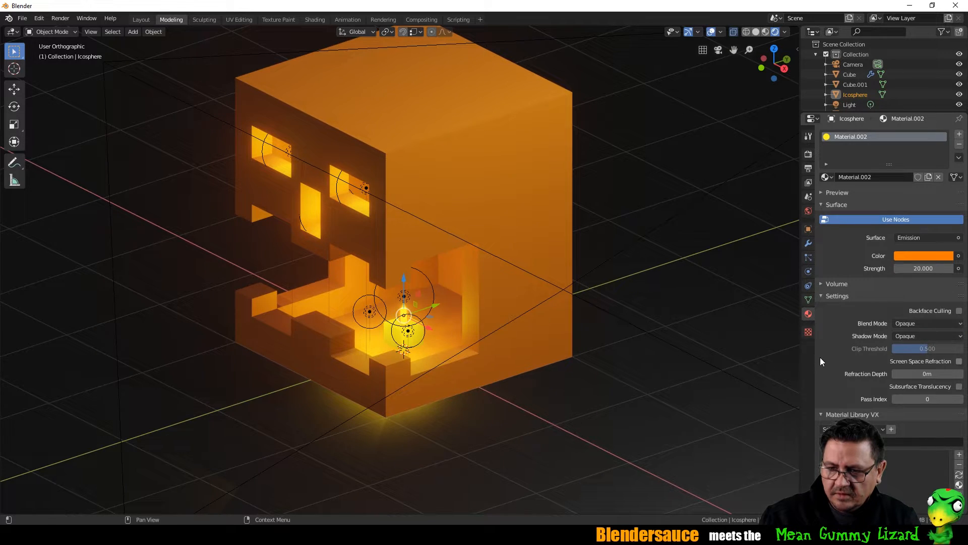
scroll(840, 350, "down", 1)
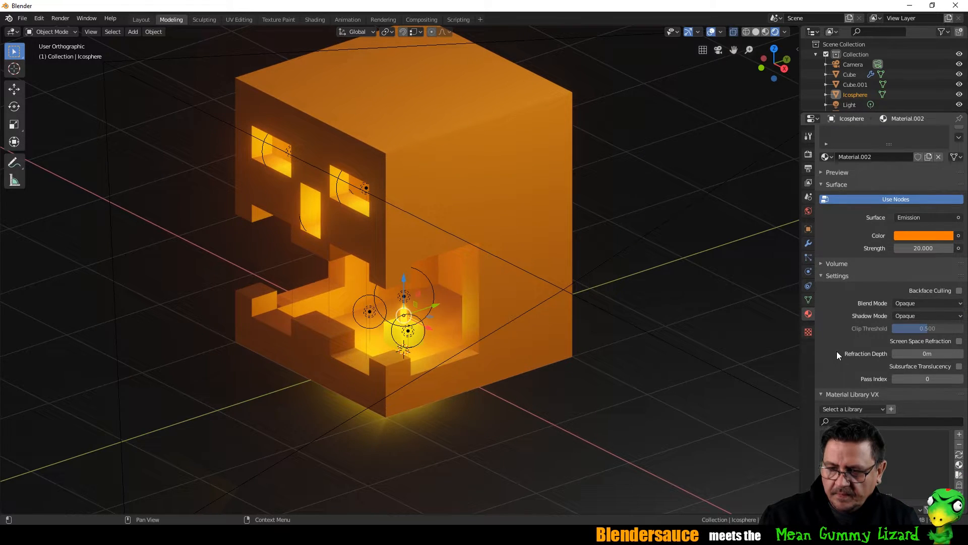
Step: Render the scene to check the smaller mouth lights and close the render
middle_click_drag(731, 351, 582, 341)
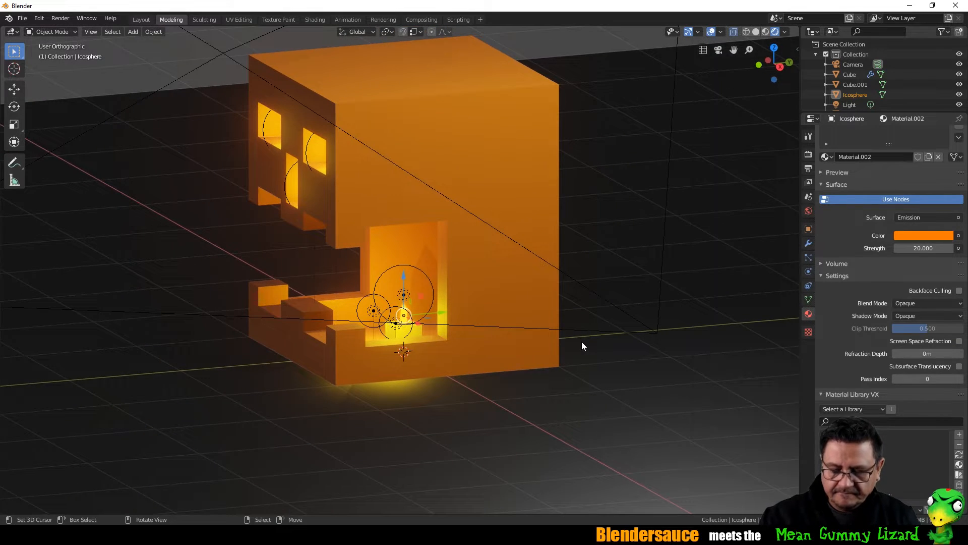
key("F12")
key("Escape")
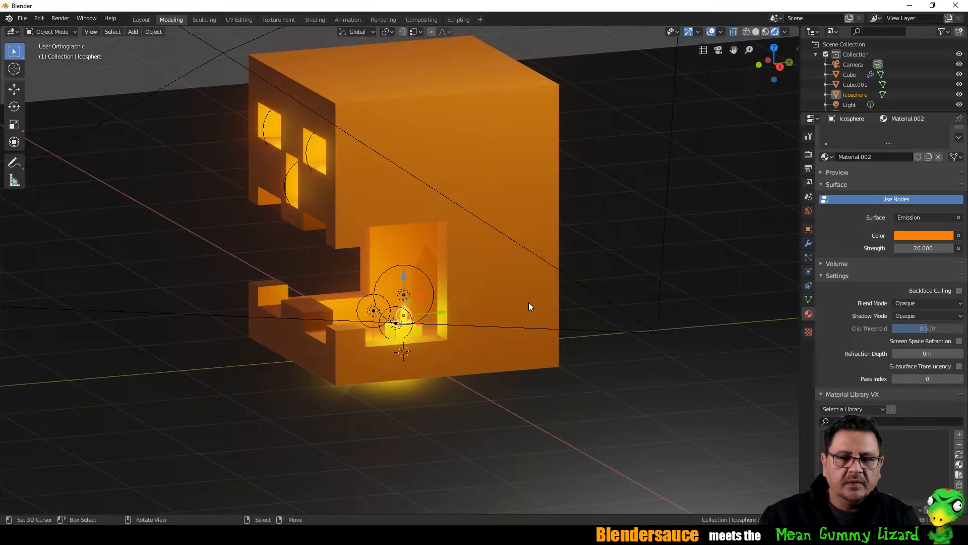
Step: Switch the render engine from Eevee to Cycles and set its device to GPU Compute
left_click(808, 155)
left_click(925, 135)
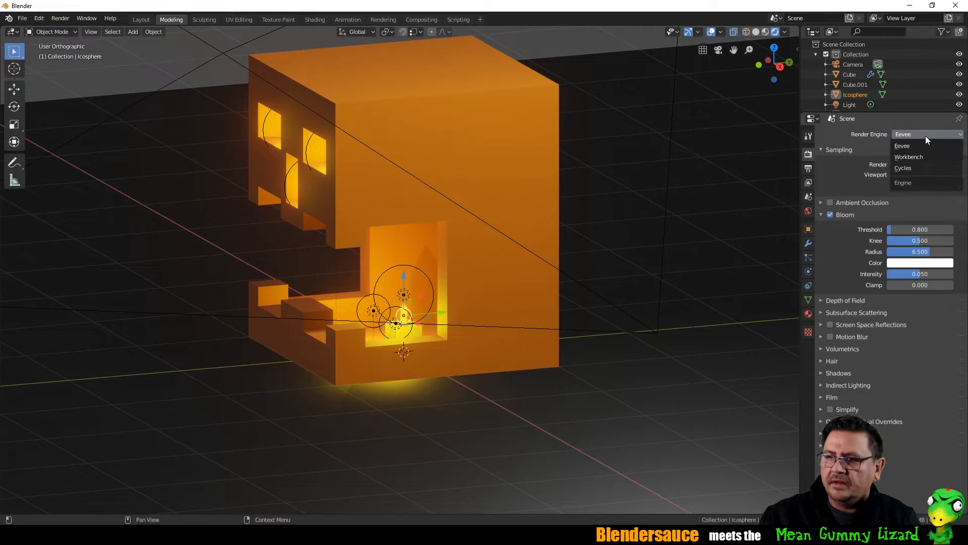
left_click(919, 166)
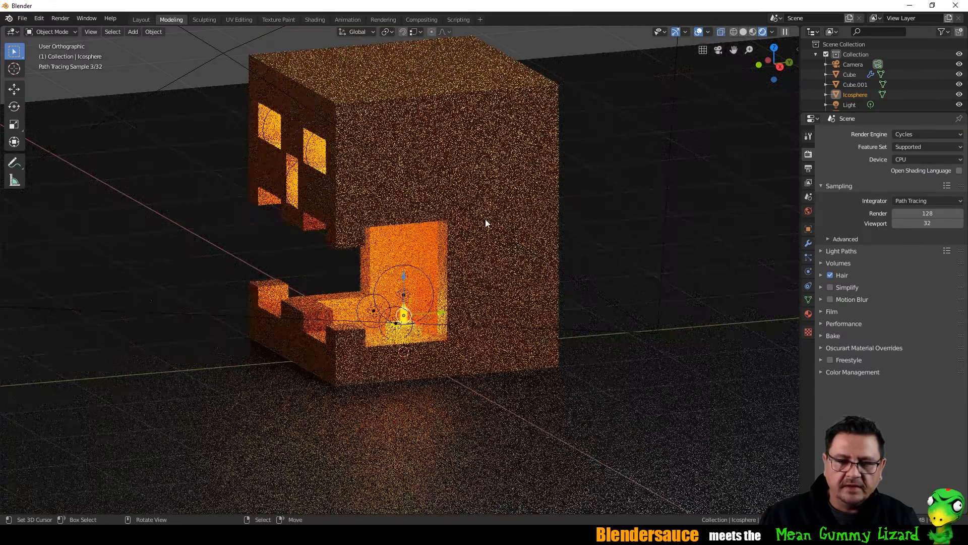
middle_click_drag(475, 205, 493, 217)
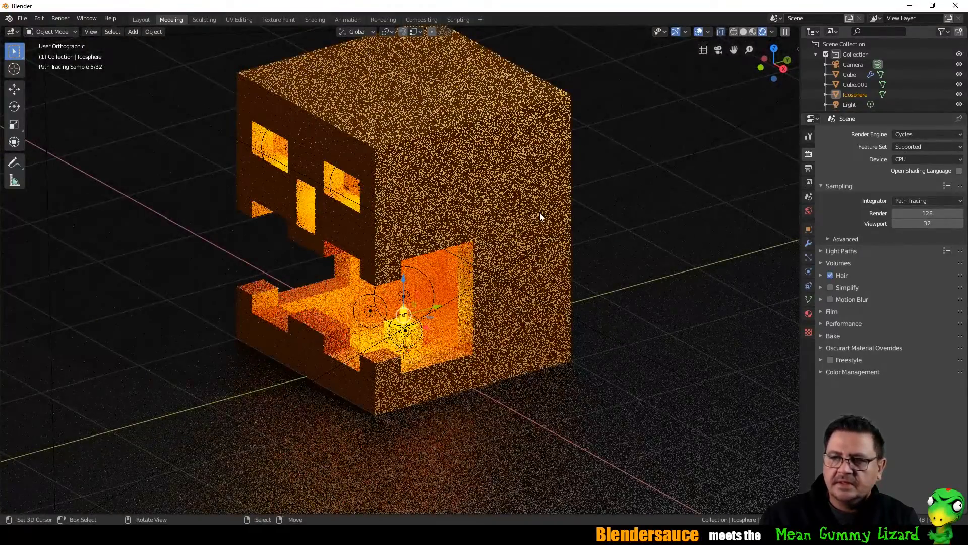
left_click(919, 161)
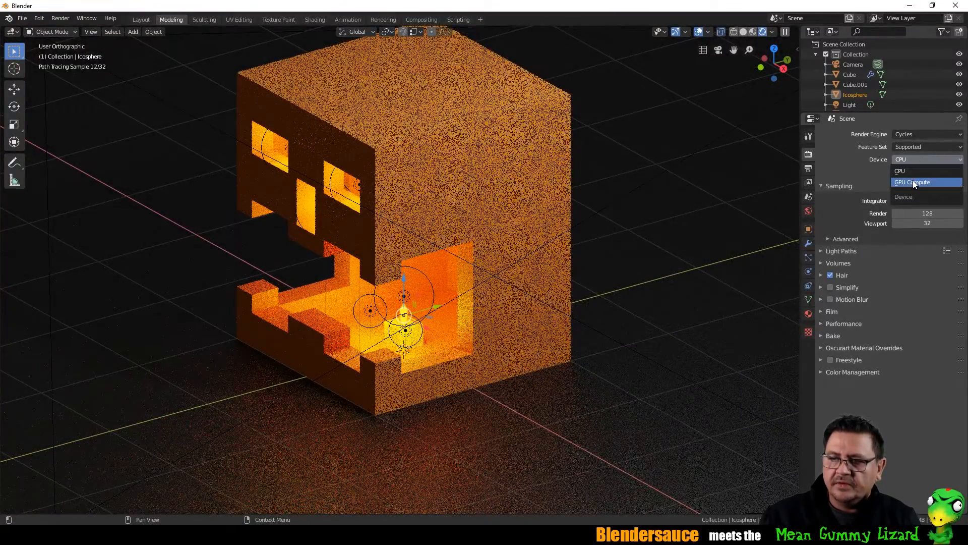
left_click(913, 182)
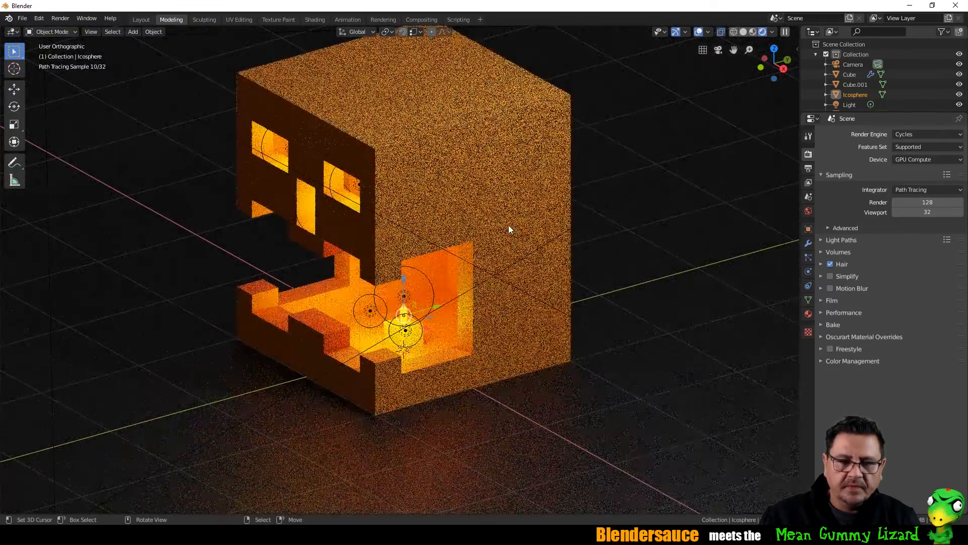
middle_click_drag(481, 208, 489, 214, "shift")
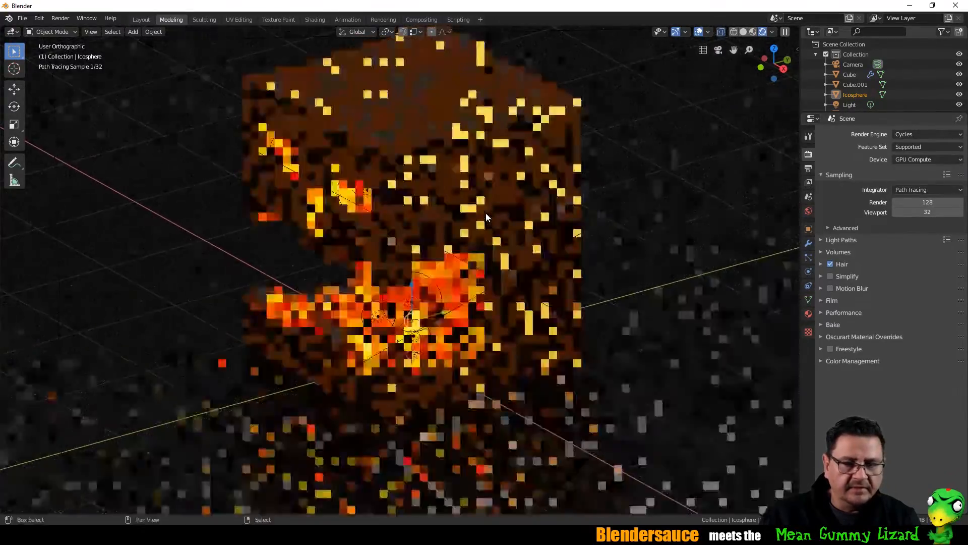
Step: Set the floor plane material's specular to 0.033 and its roughness to 0.758
right_click(659, 382)
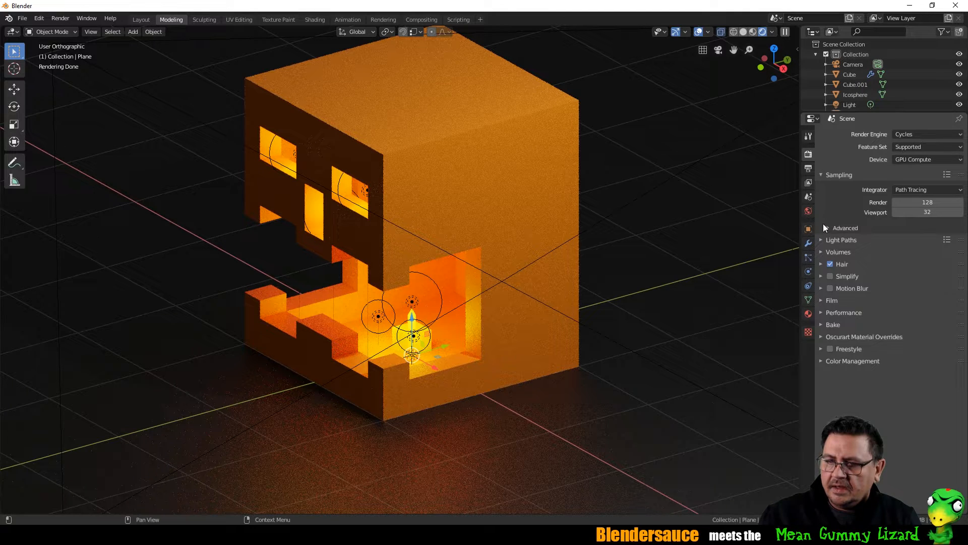
left_click(809, 169)
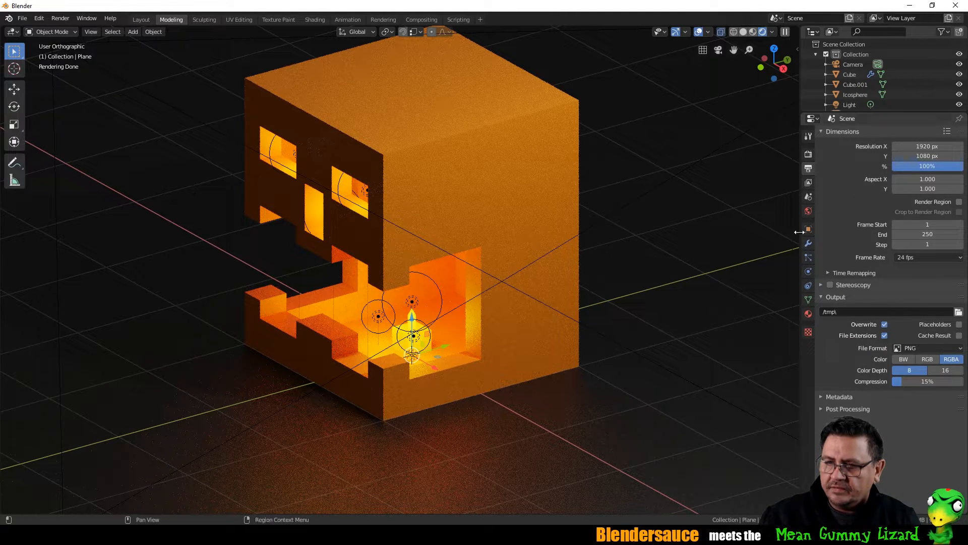
left_click(808, 183)
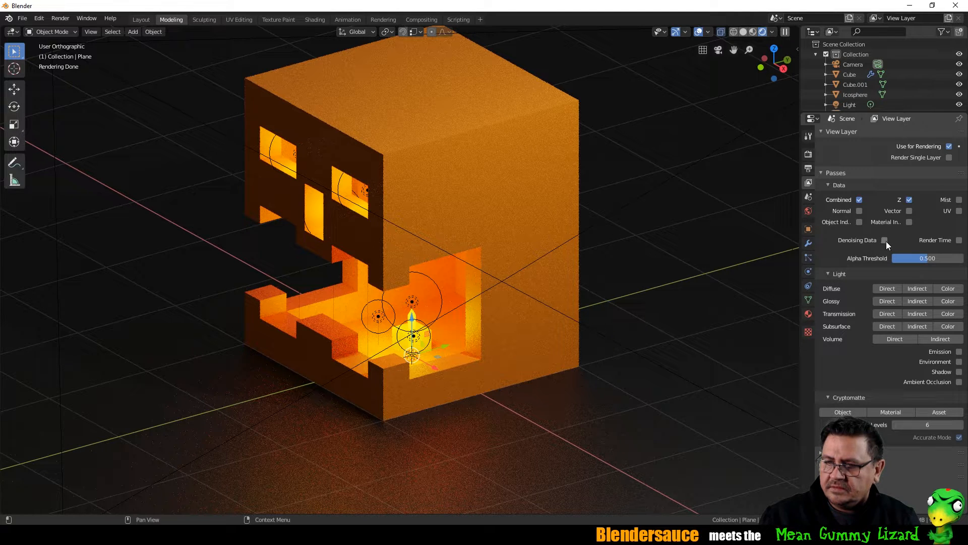
left_click(810, 170)
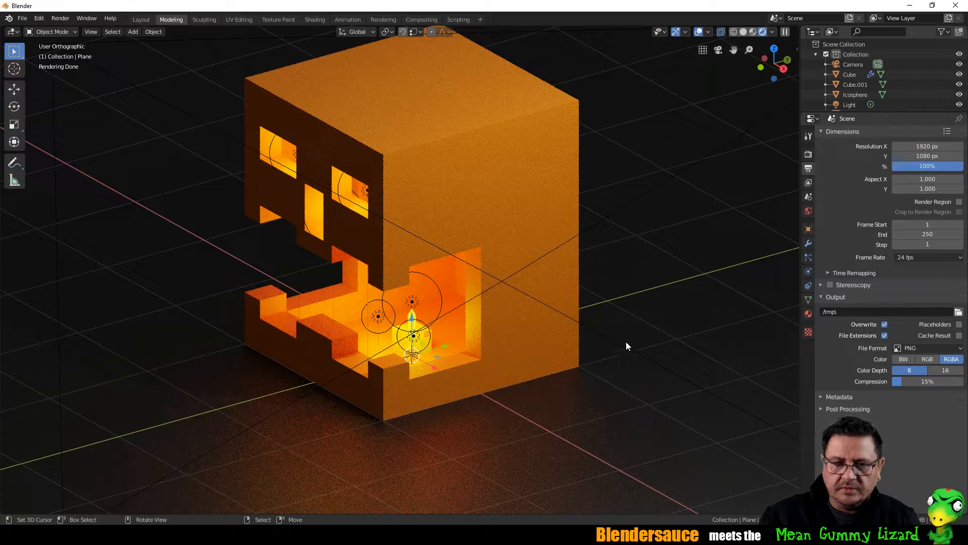
left_click(810, 313)
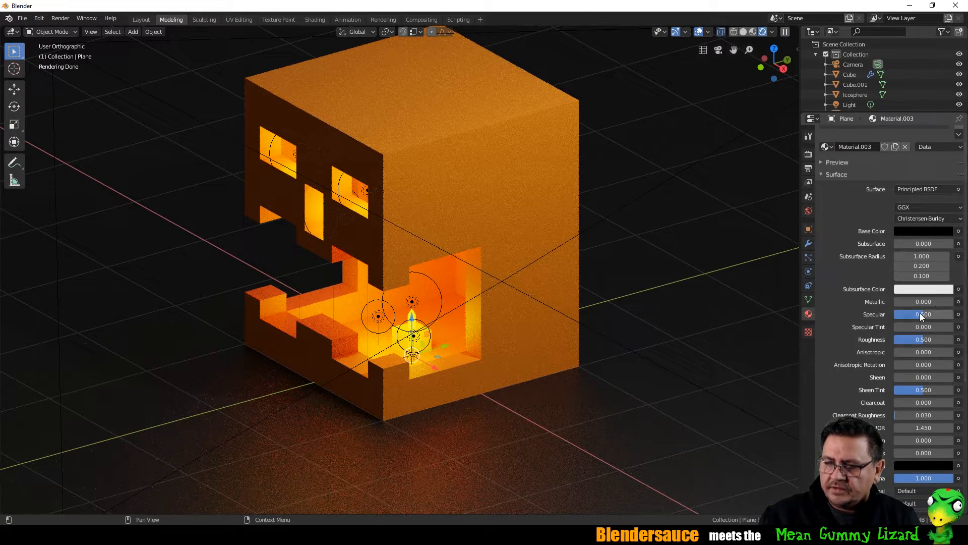
left_click_drag(920, 313, 891, 313)
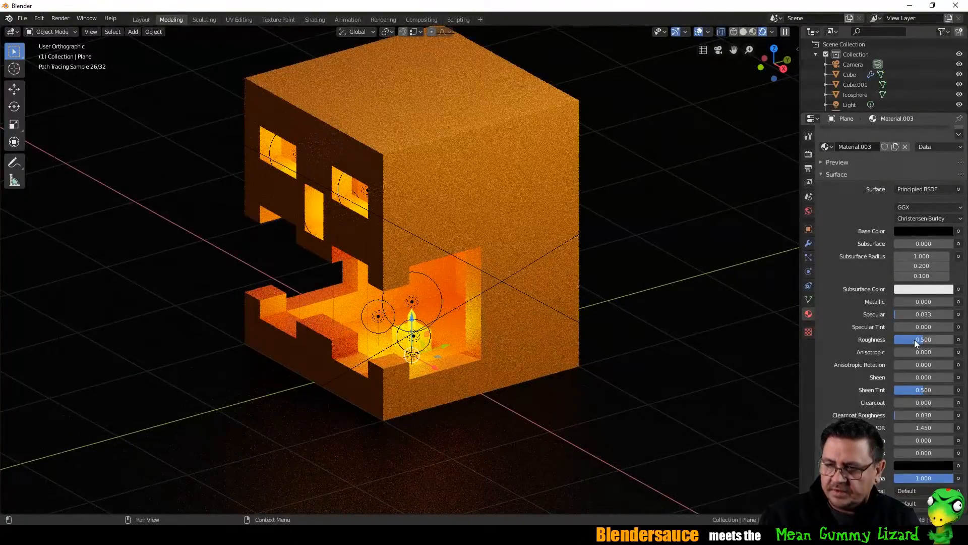
left_click_drag(919, 340, 935, 340)
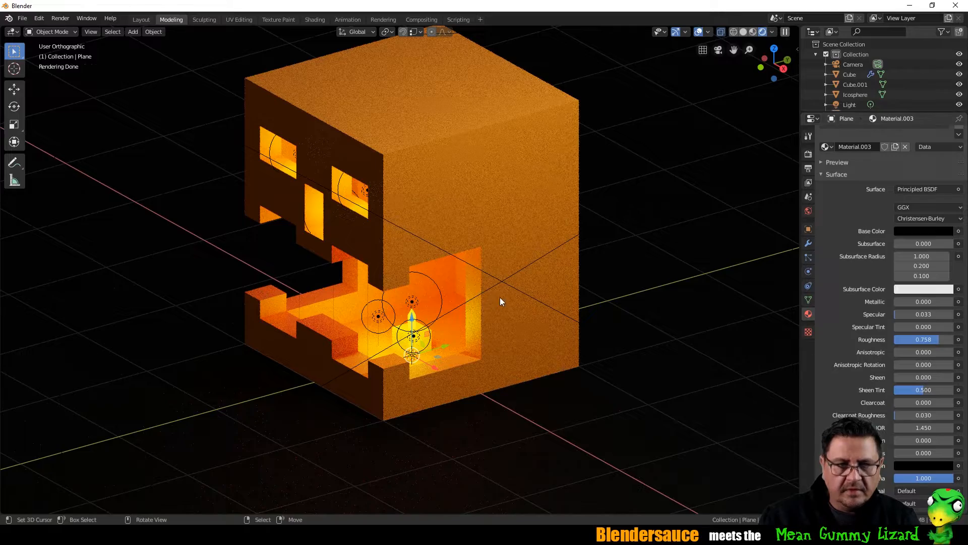
Step: Switch the viewport to wireframe shading and delete the scene light located outside the jack-o'-lantern
key("KP_0")
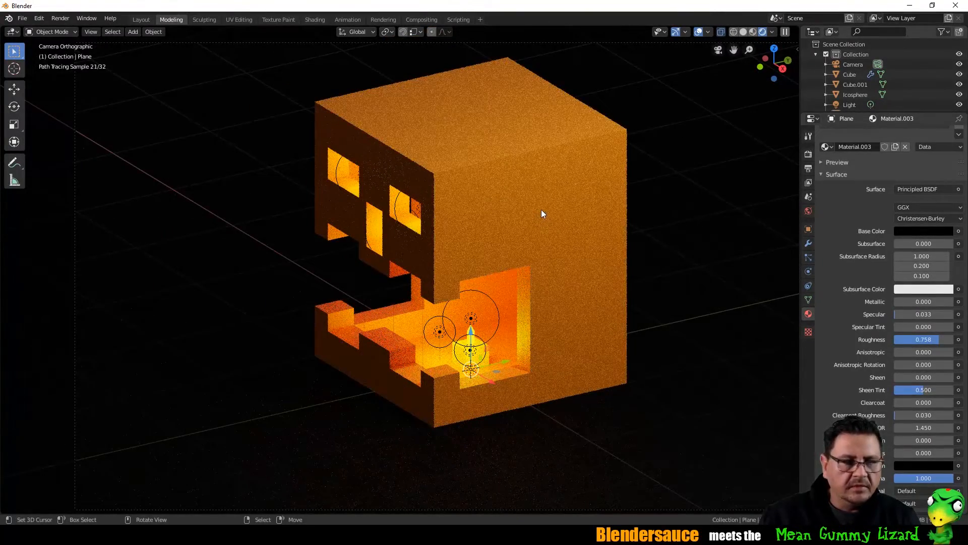
scroll(606, 182, "down", 3)
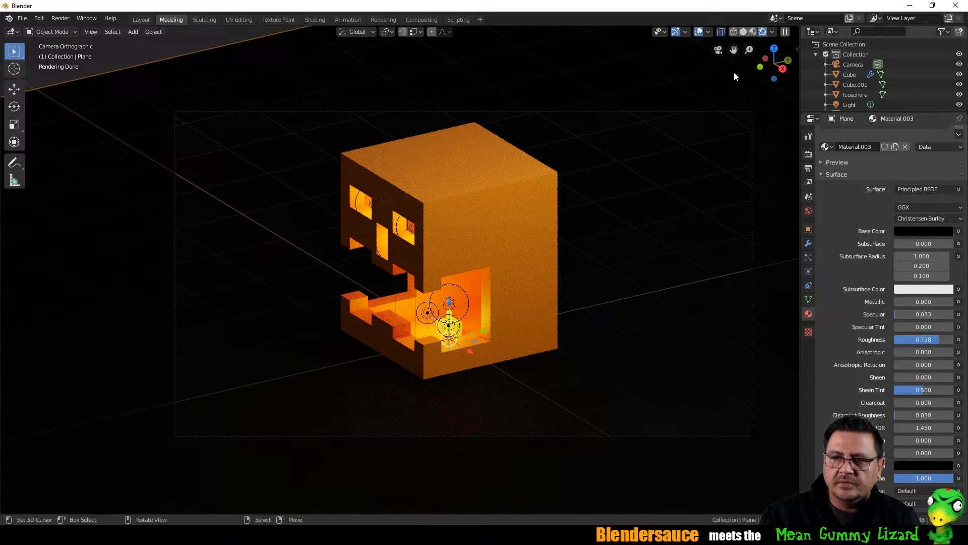
left_click(753, 31)
left_click(747, 33)
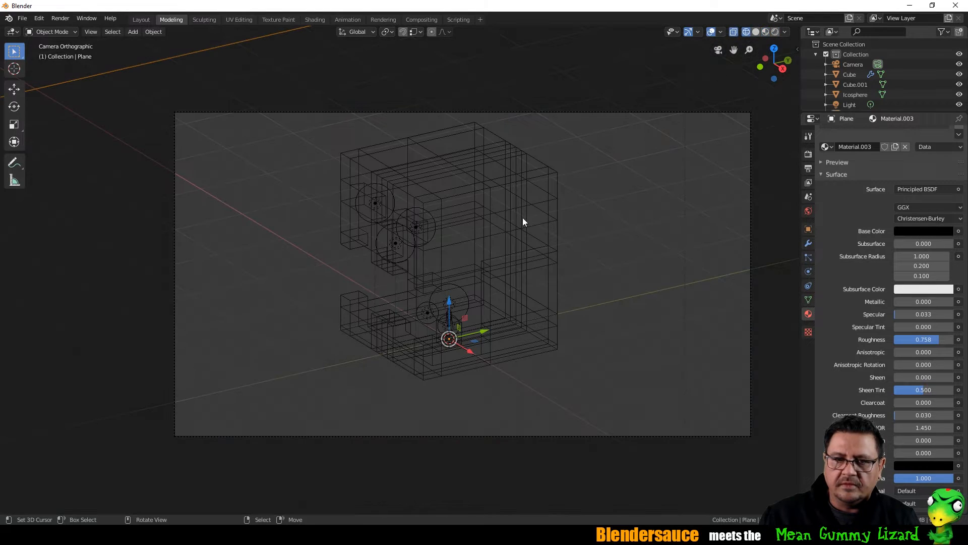
mouse_move(523, 217)
middle_mouse_down()
mouse_move(540, 206)
mouse_move(531, 172)
mouse_move(455, 211)
middle_mouse_up()
scroll(543, 204, "down", 6)
left_click(455, 210)
key("x")
left_click(450, 215)
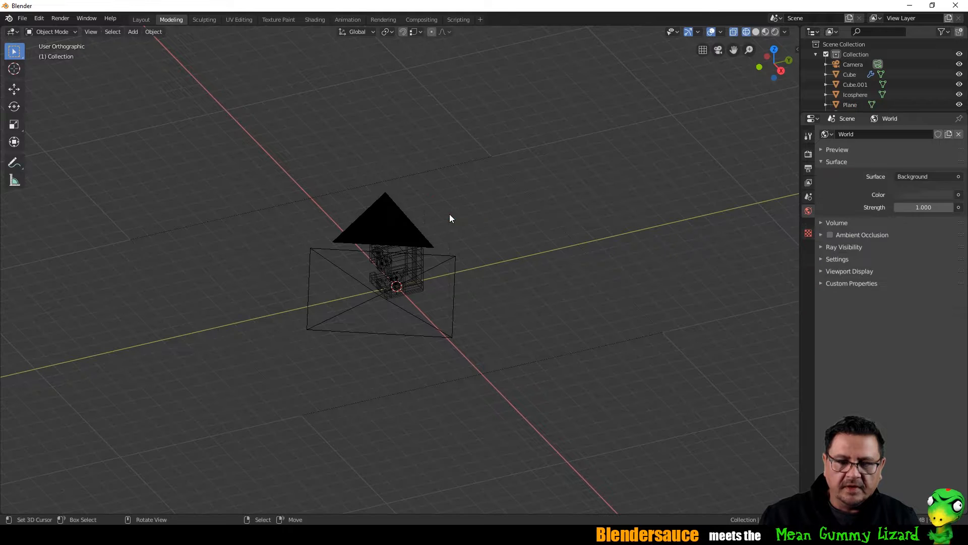
Step: Return to the camera view, render the scene with Cycles to check the glow, and close the render
key("KP_0")
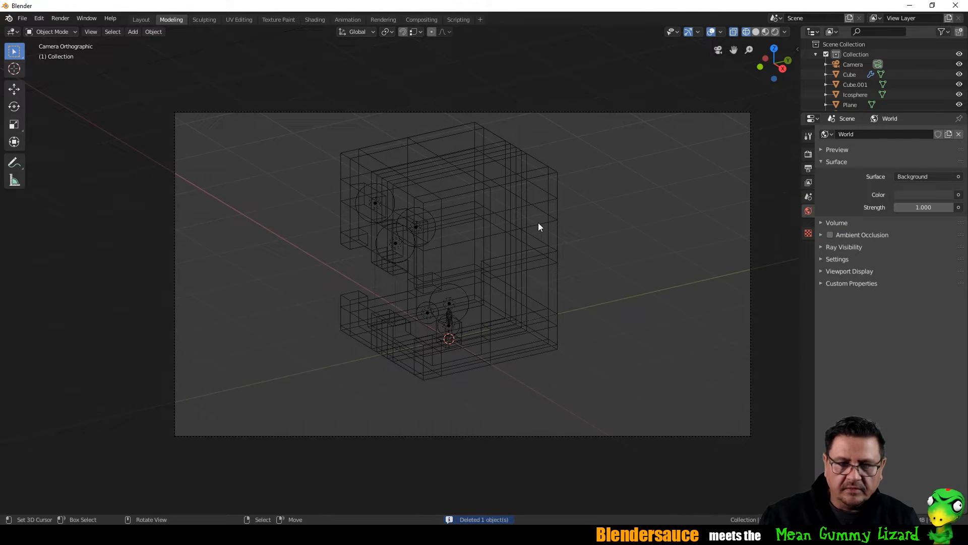
key("F12")
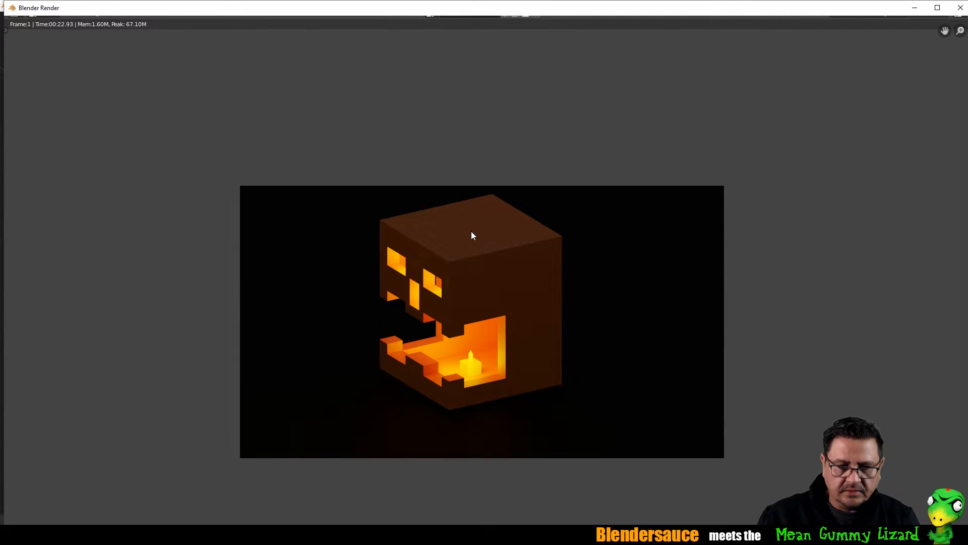
key("Escape")
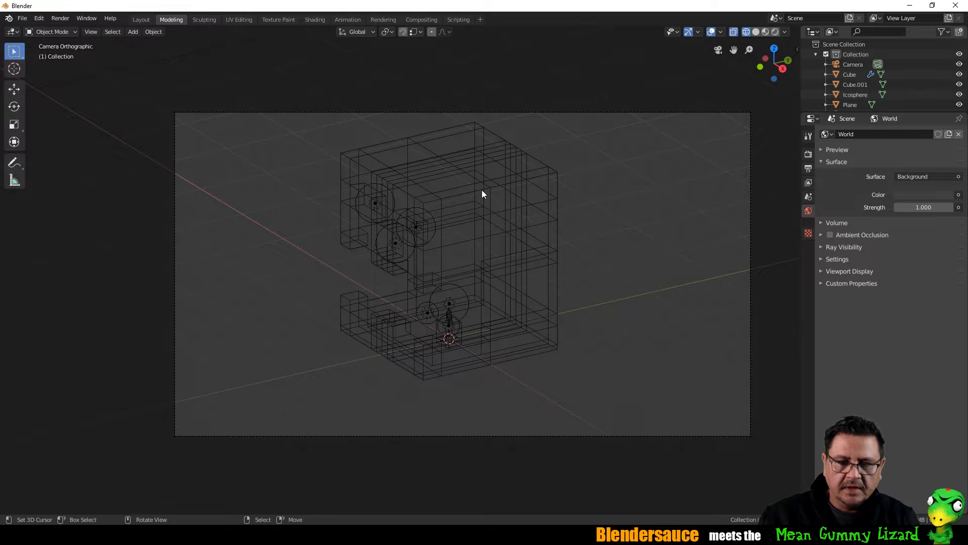
Step: Duplicate the jack-o'-lantern body in place and hide the copy in the viewport
left_click(509, 193)
key("shift+d")
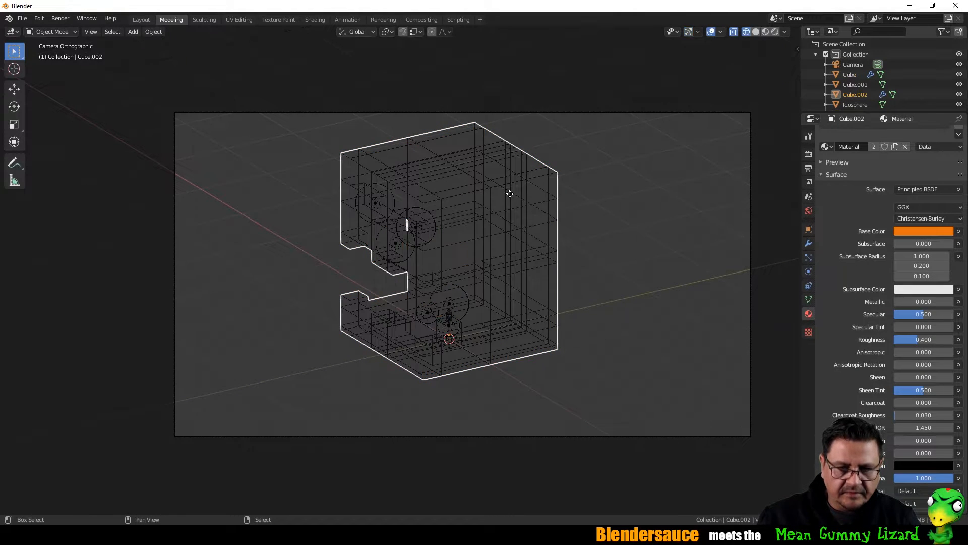
key("Escape")
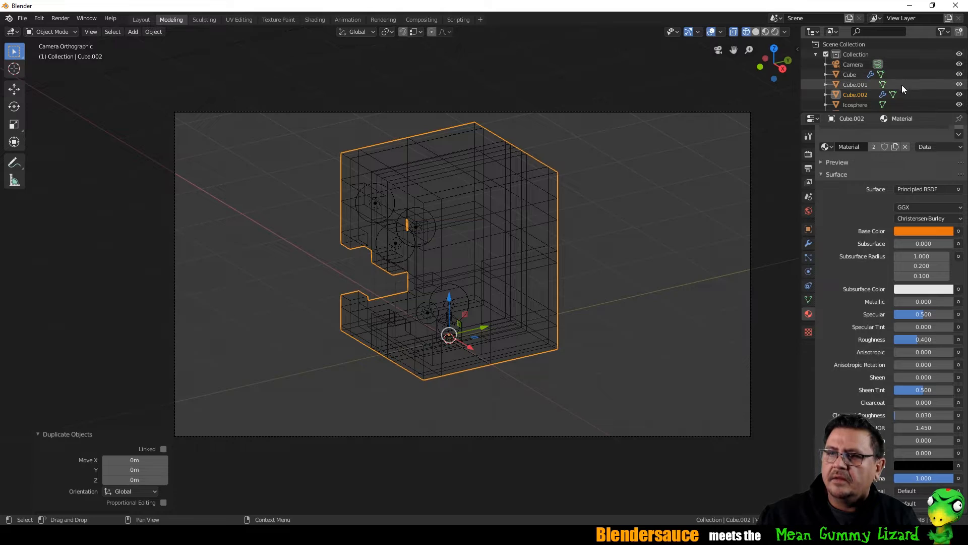
left_click(959, 94)
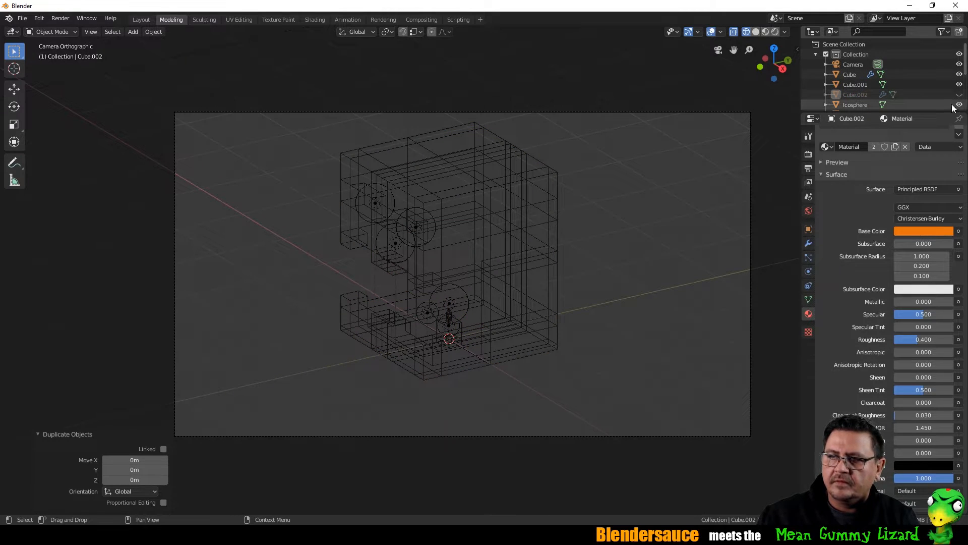
Step: Select the jack-o'-lantern body, preview it in solid and rendered shading, and switch the viewport to material preview
left_click(497, 187)
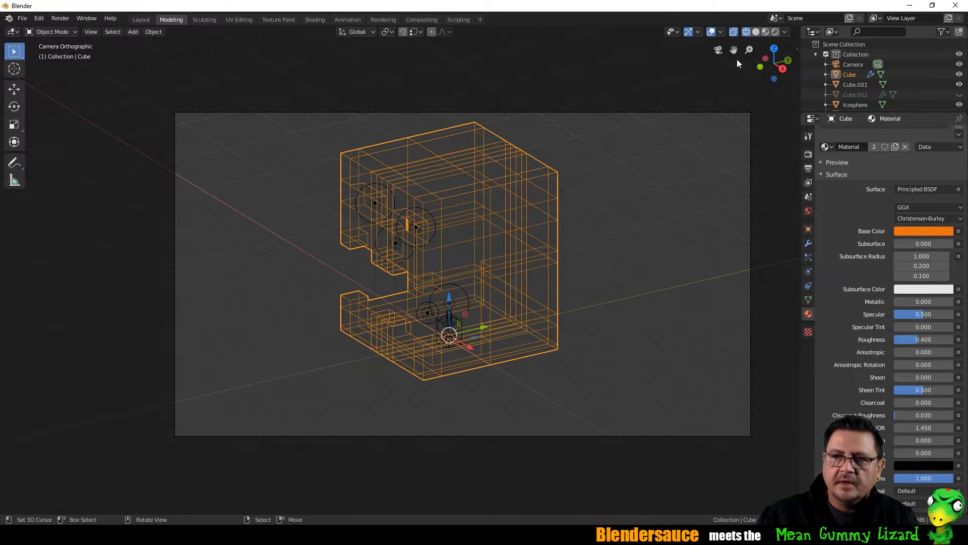
left_click(755, 32)
middle_click_drag(488, 187, 510, 189)
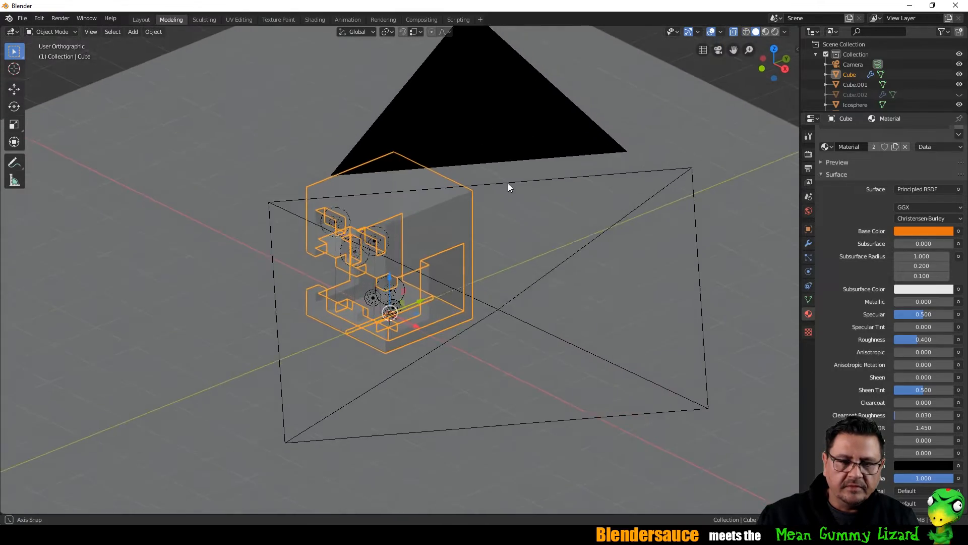
mouse_move(317, 164)
middle_mouse_down()
mouse_move(394, 155)
mouse_move(317, 155)
mouse_move(454, 198)
mouse_move(365, 194)
mouse_move(443, 197)
mouse_move(466, 238)
mouse_move(700, 93)
middle_mouse_up()
left_click(766, 31)
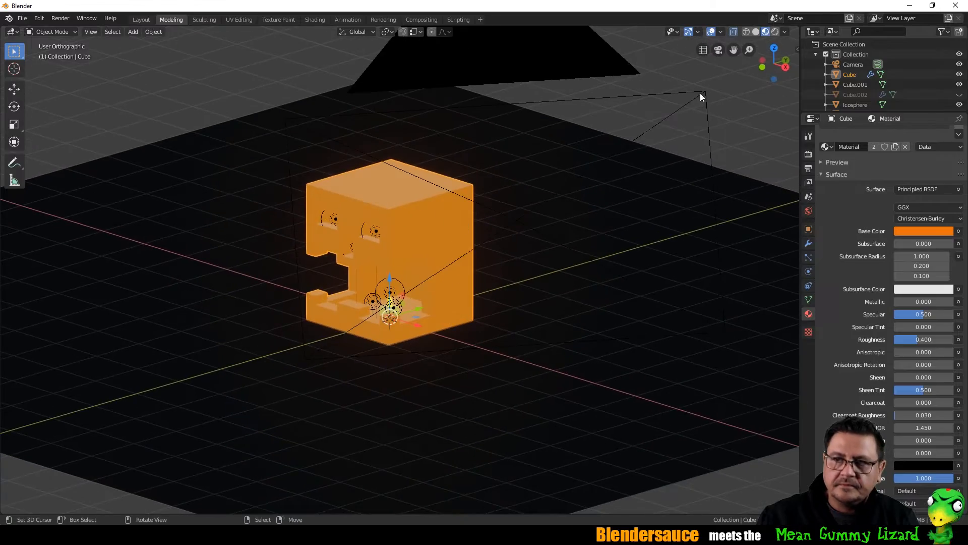
left_click(775, 32)
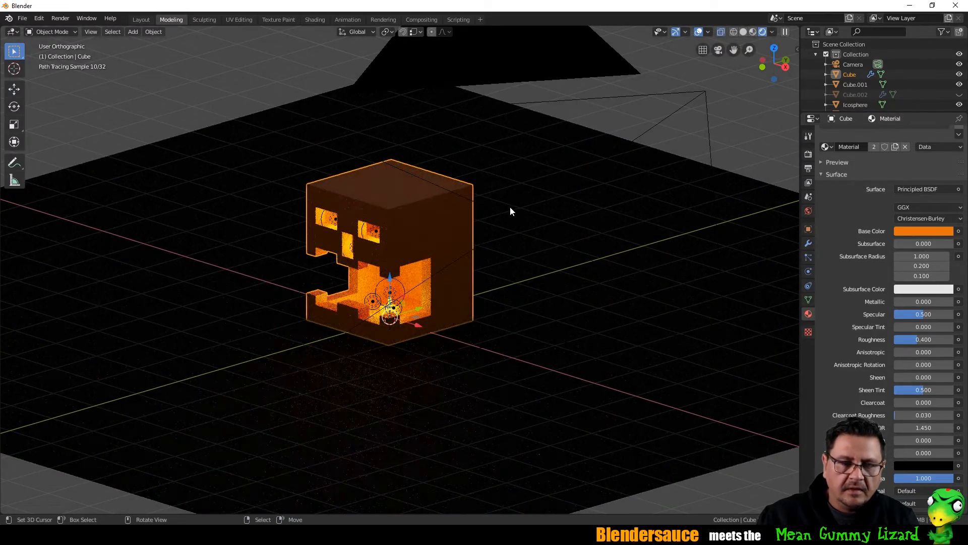
mouse_move(512, 204)
middle_mouse_down()
mouse_move(464, 206)
mouse_move(545, 214)
mouse_move(461, 195)
middle_mouse_up()
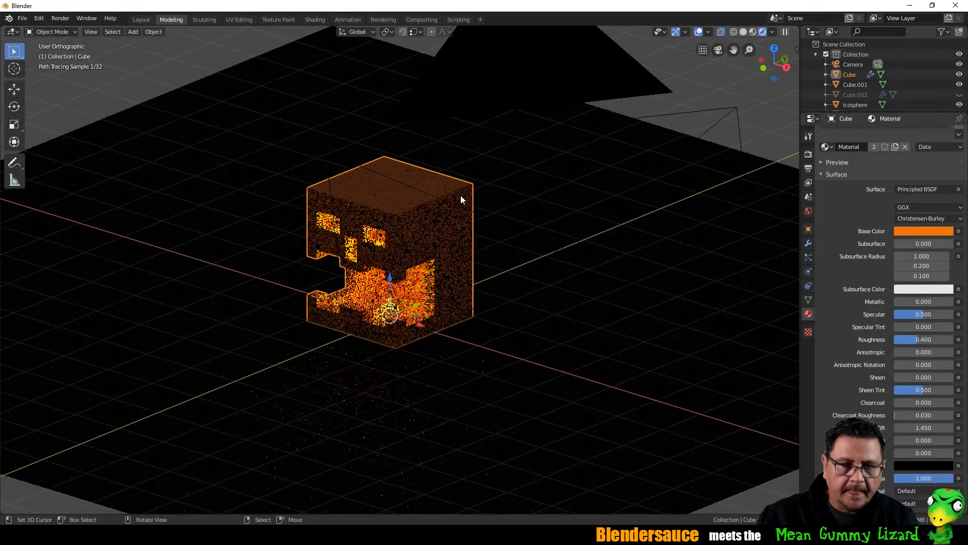
left_click(753, 31)
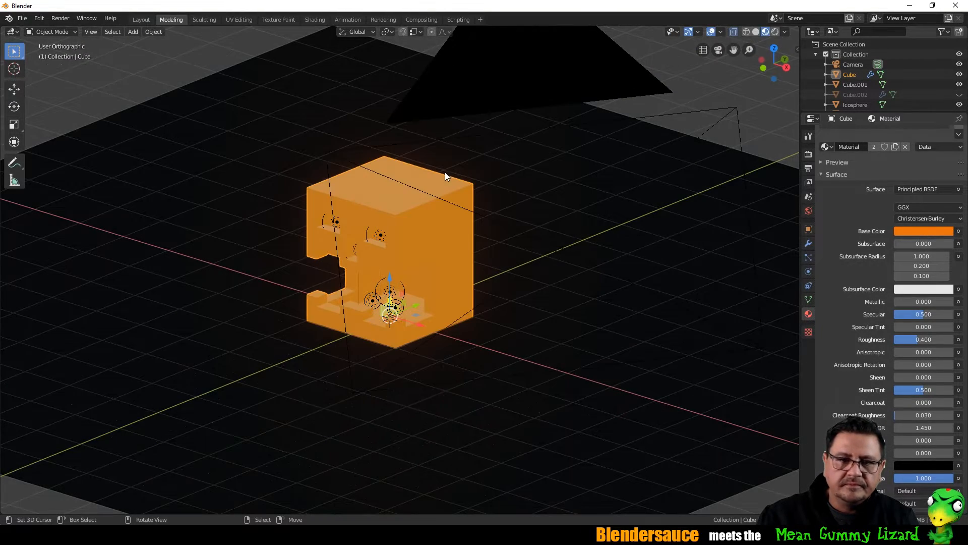
Step: Enter mesh editing on the body and add one centred vertical loop cut across the rear section of its side
key("Tab")
middle_click_drag(393, 196, 455, 246)
key("ctrl+r")
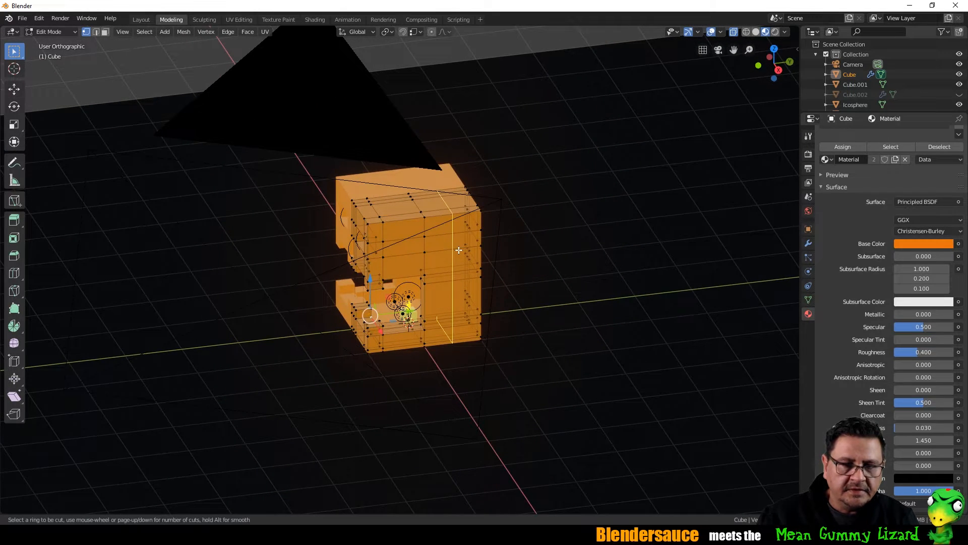
left_click(458, 249)
right_click(459, 250)
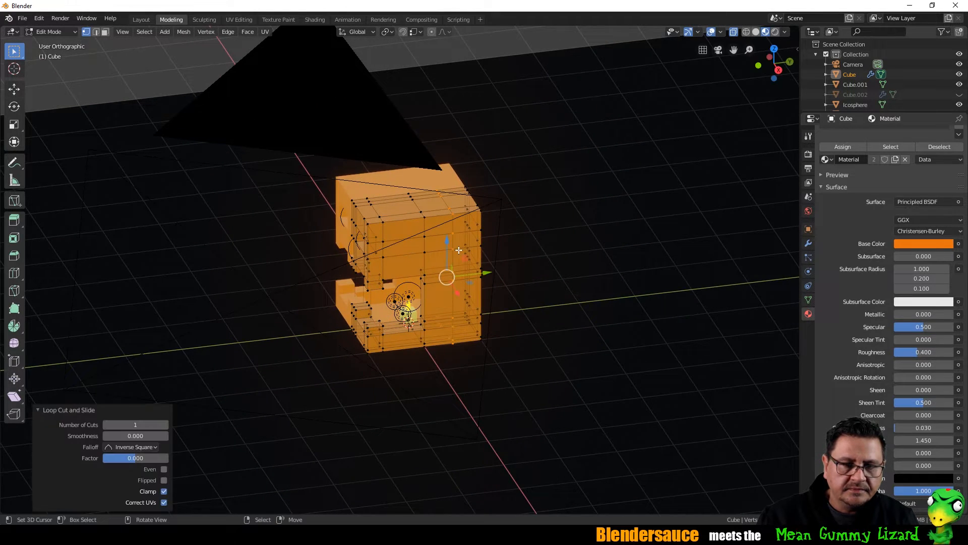
left_click(404, 249)
Step: Add a second vertical loop cut through the eye section of the front face, sliding it outward by a factor of about 0.52
middle_click_drag(404, 197, 492, 190)
key("ctrl+r")
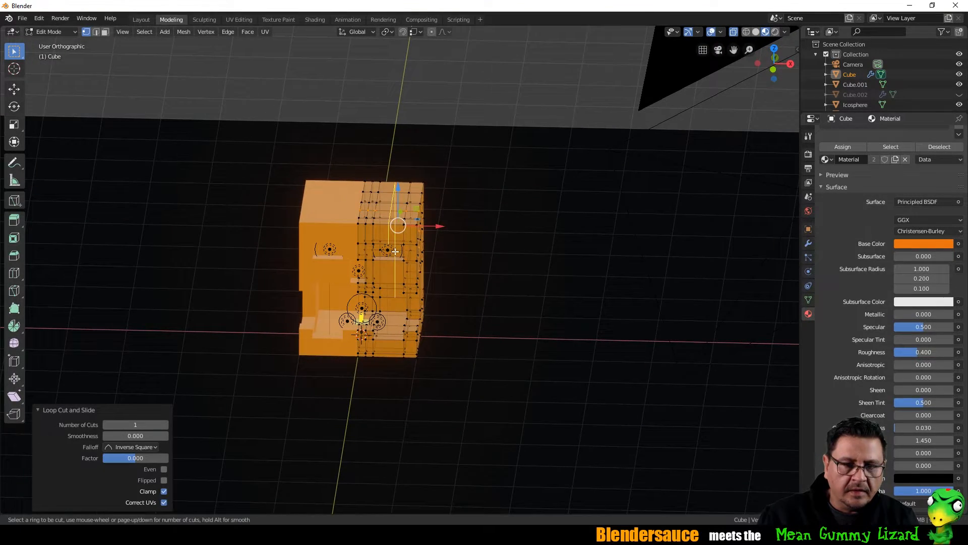
left_click(395, 251)
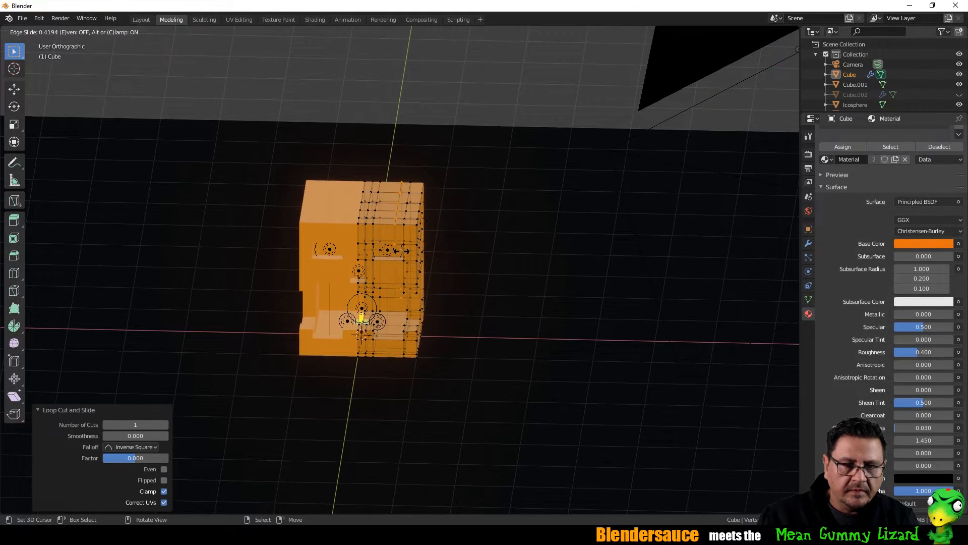
left_click(403, 250)
middle_click_drag(429, 210, 401, 220)
Step: Select the block of faces in the middle of the body's top and extrude it upward about 0.15 m
scroll(401, 221, "up", 5)
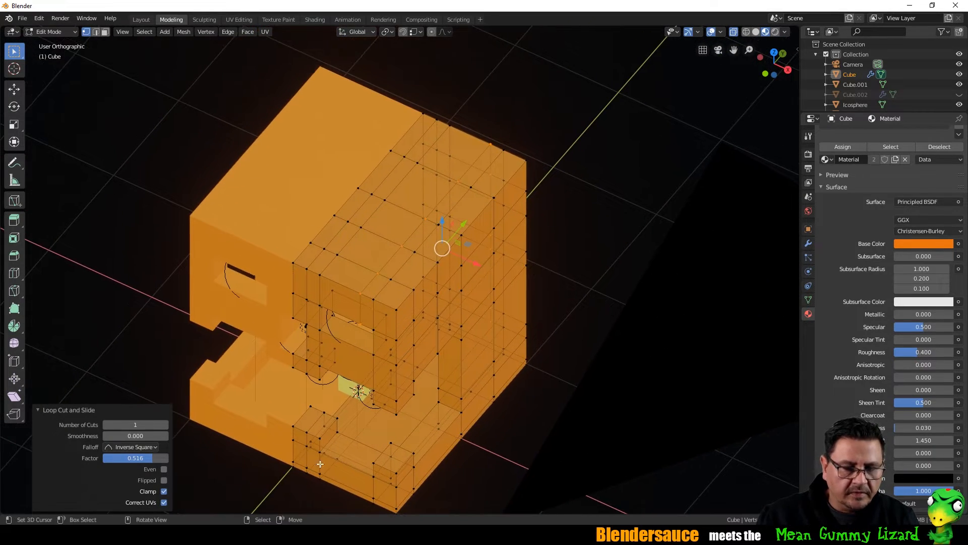
right_click(350, 211)
right_click(363, 209, "shift")
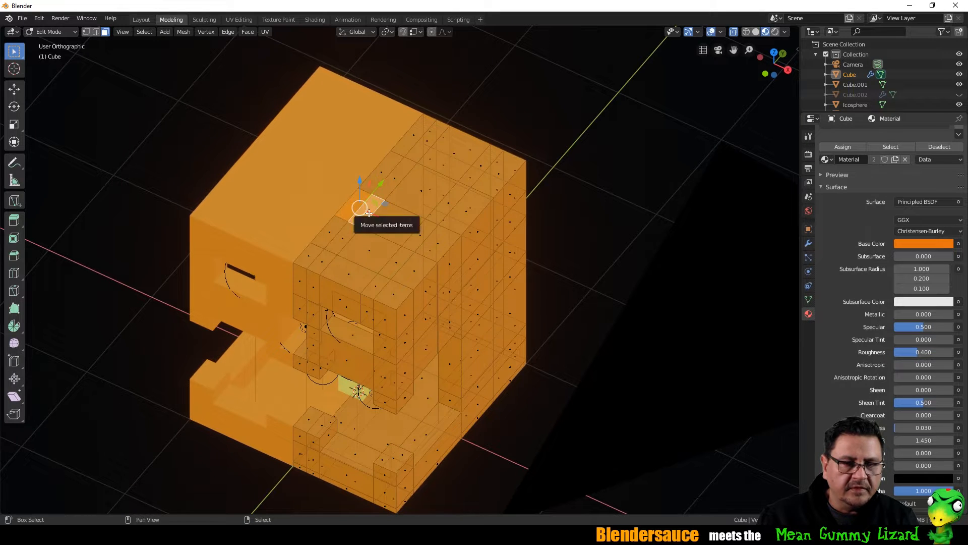
right_click(391, 217, "shift")
right_click(414, 185, "shift")
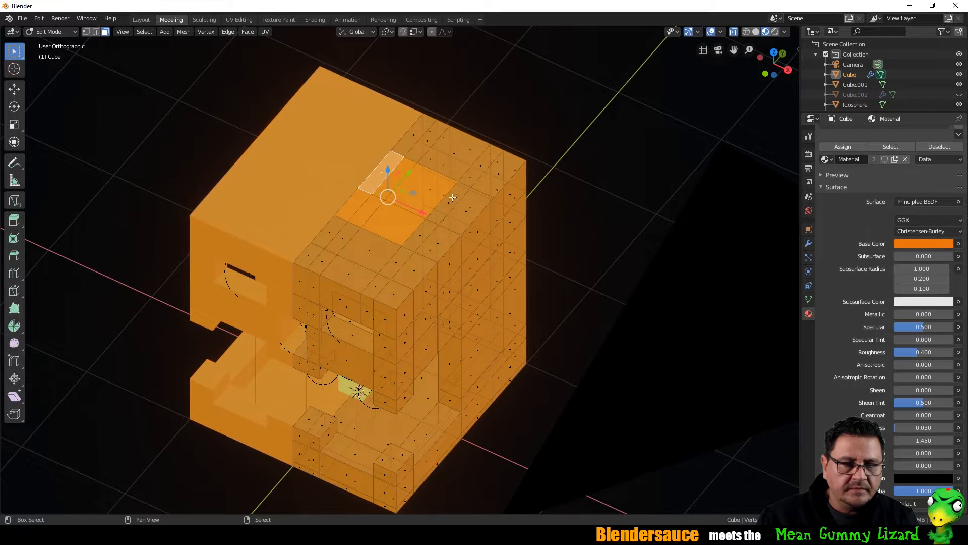
middle_click_drag(449, 196, 439, 172)
right_click(325, 203, "shift")
right_click(324, 192, "shift")
right_click(324, 187, "shift")
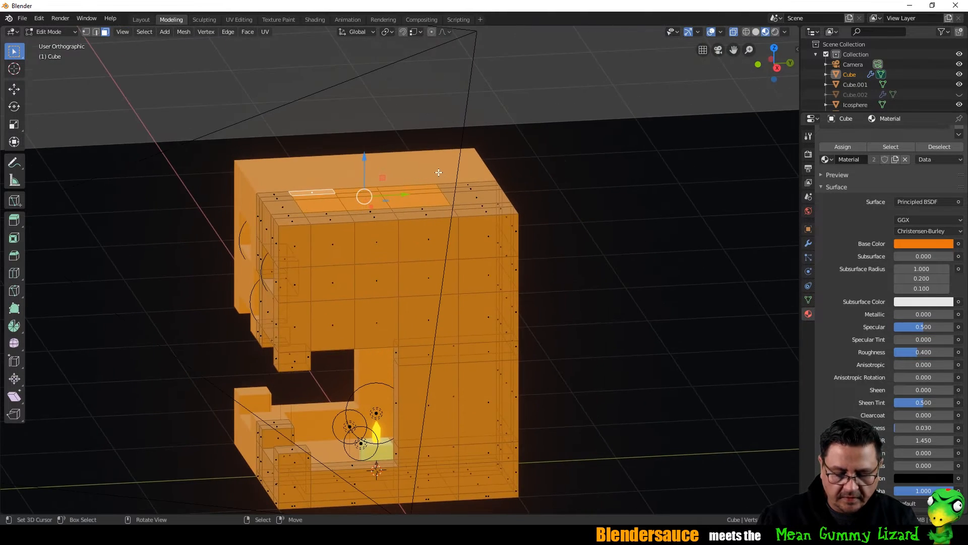
key("e")
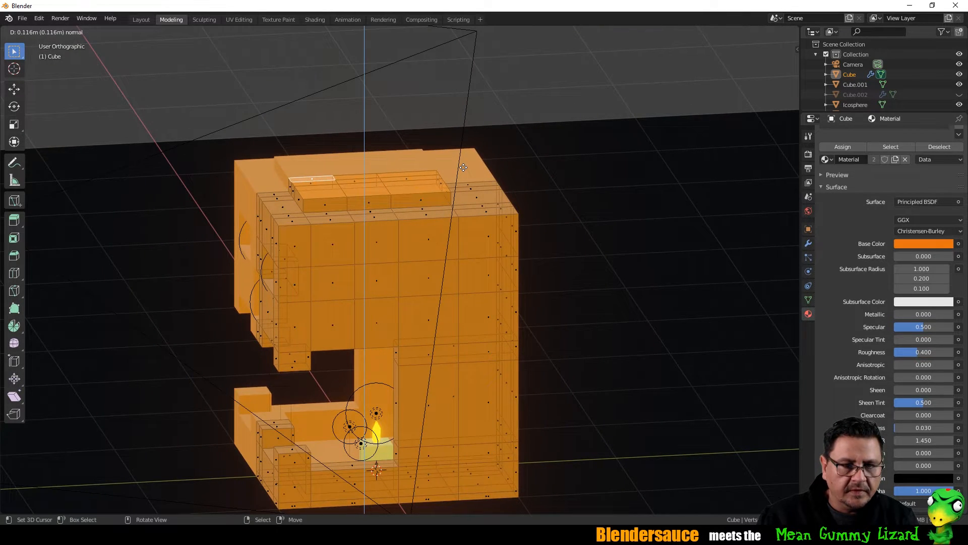
type(".1504")
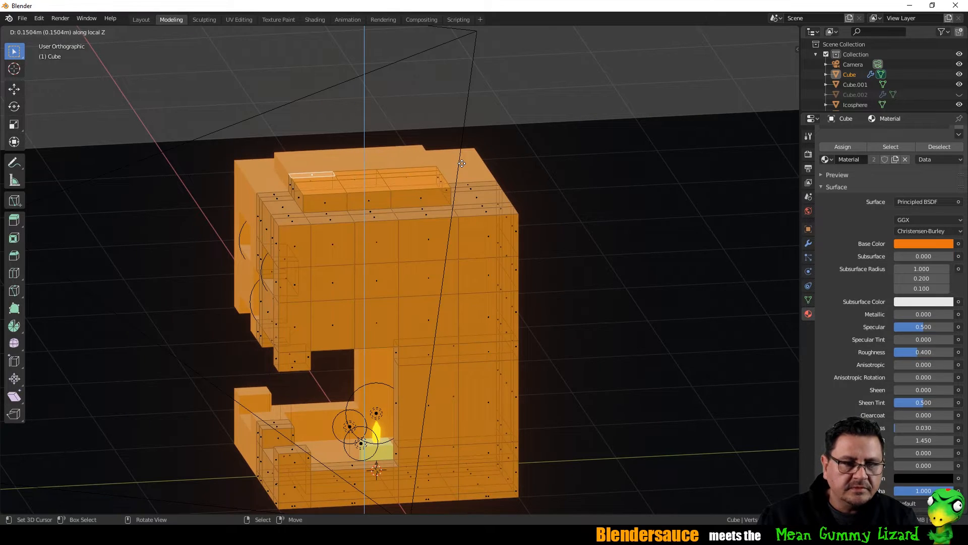
key("Return")
Step: Extrude the raised top faces upward again by about 0.056 m to form a thin lid slab
key("e")
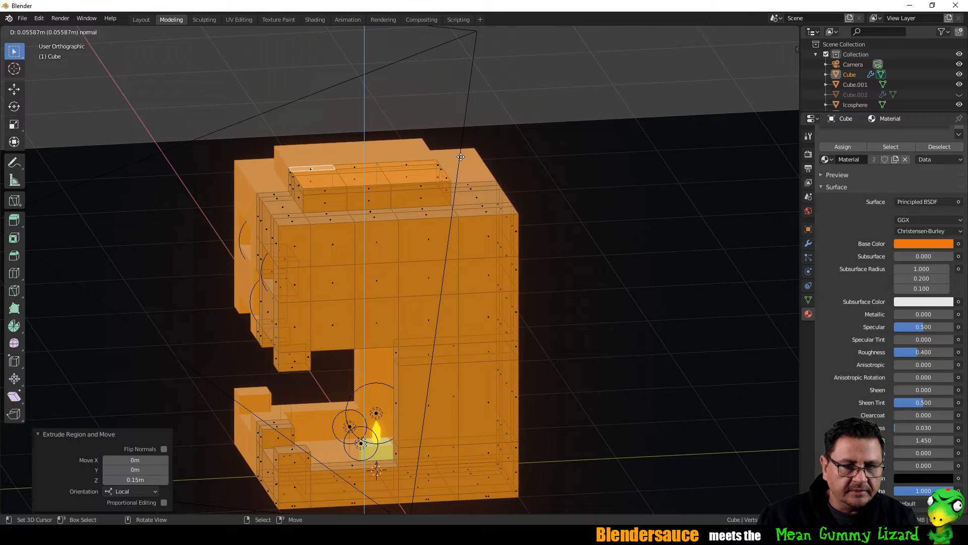
left_click(460, 157)
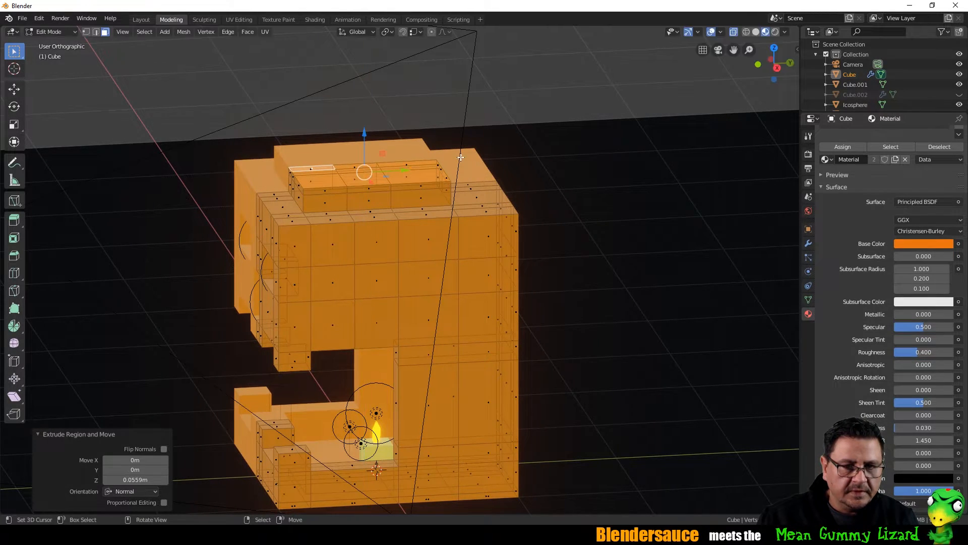
middle_click_drag(461, 157, 440, 230)
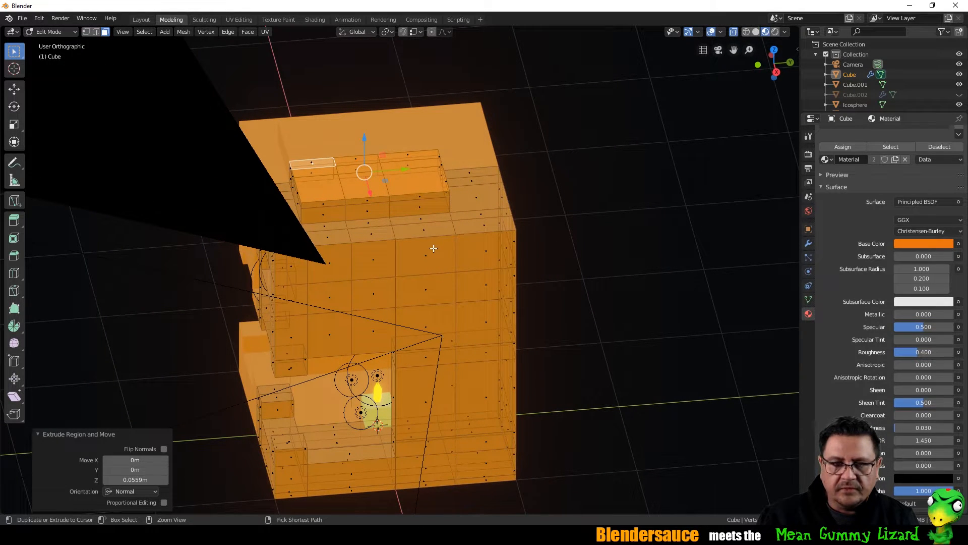
key("ctrl+r")
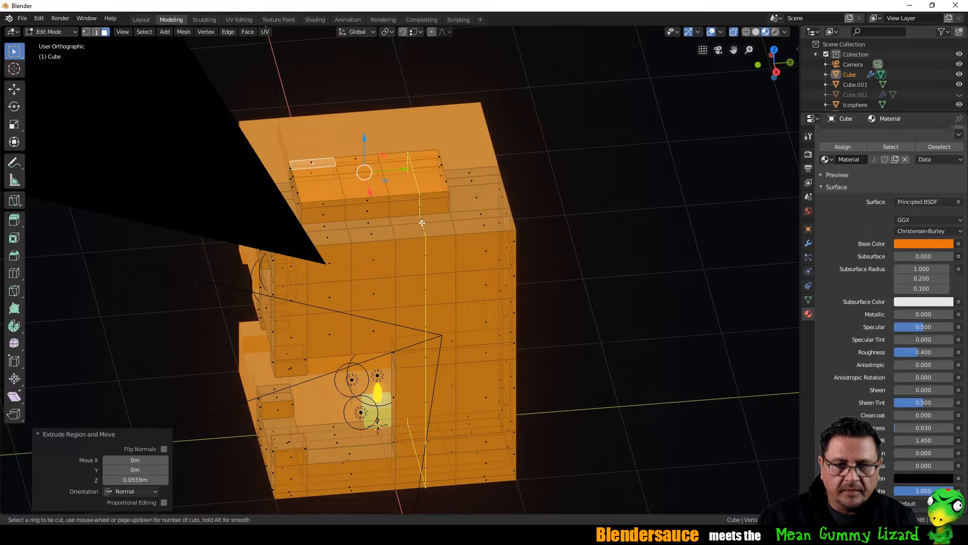
key("Escape")
middle_click_drag(422, 223, 415, 186)
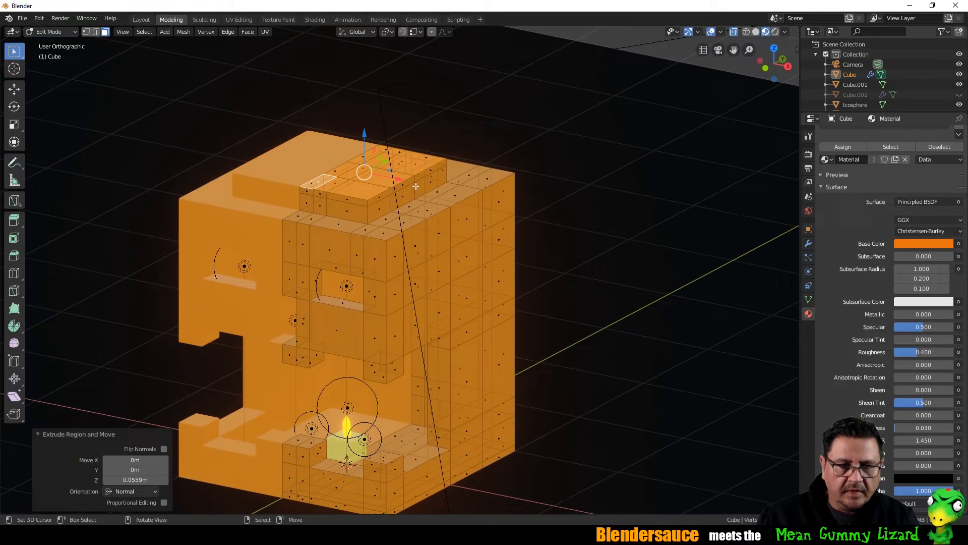
Step: Delete the front and side wall faces of the lower extruded band beneath the lid slab
left_click(311, 204)
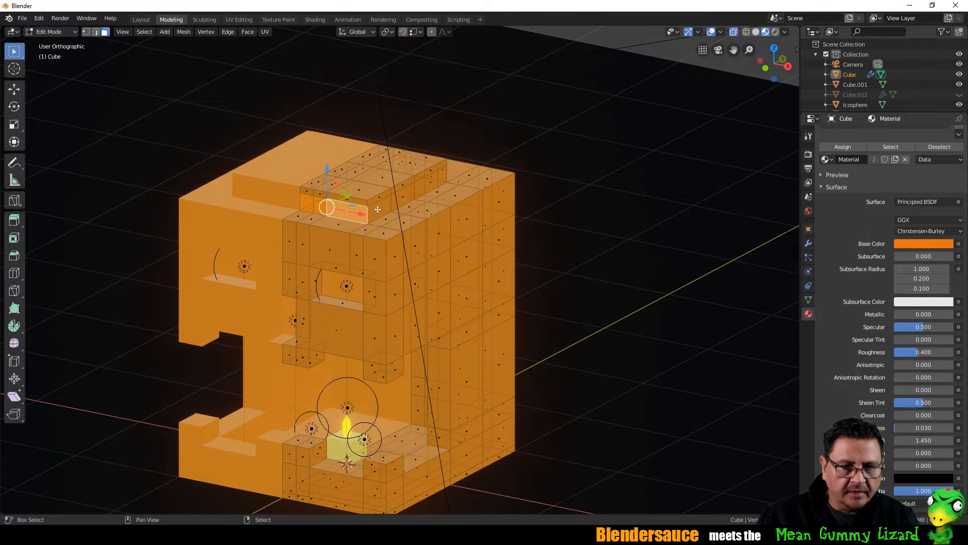
left_click(432, 180, "shift")
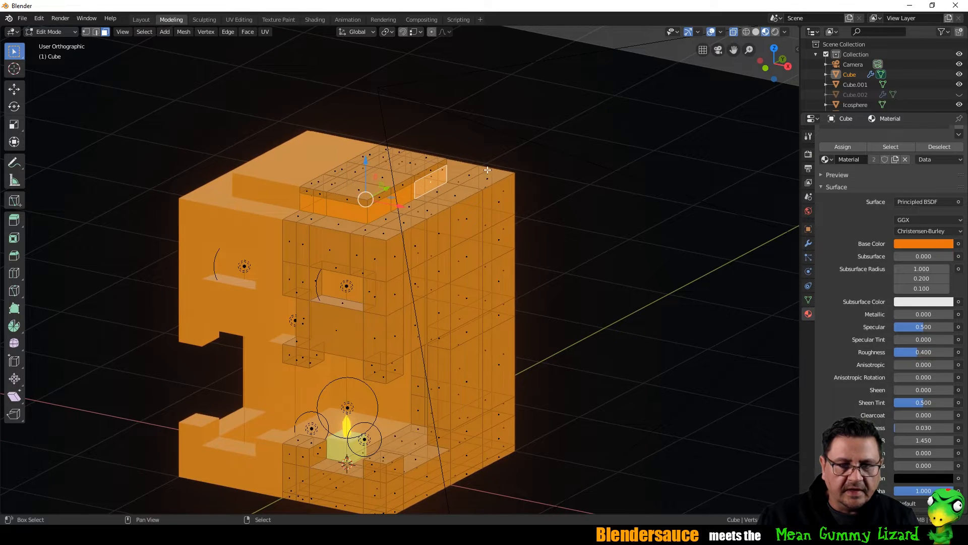
middle_click_drag(487, 170, 399, 237)
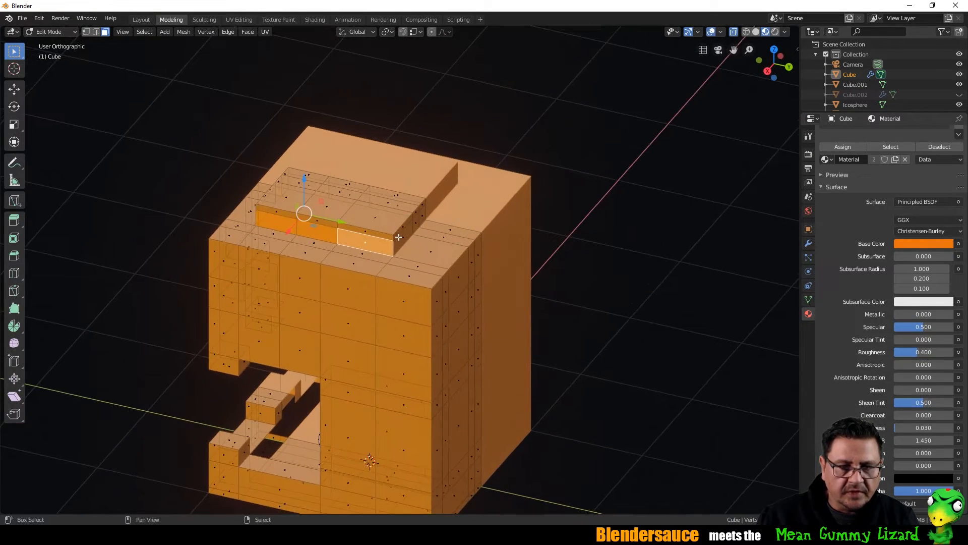
left_click(400, 236, "shift")
right_click(422, 216)
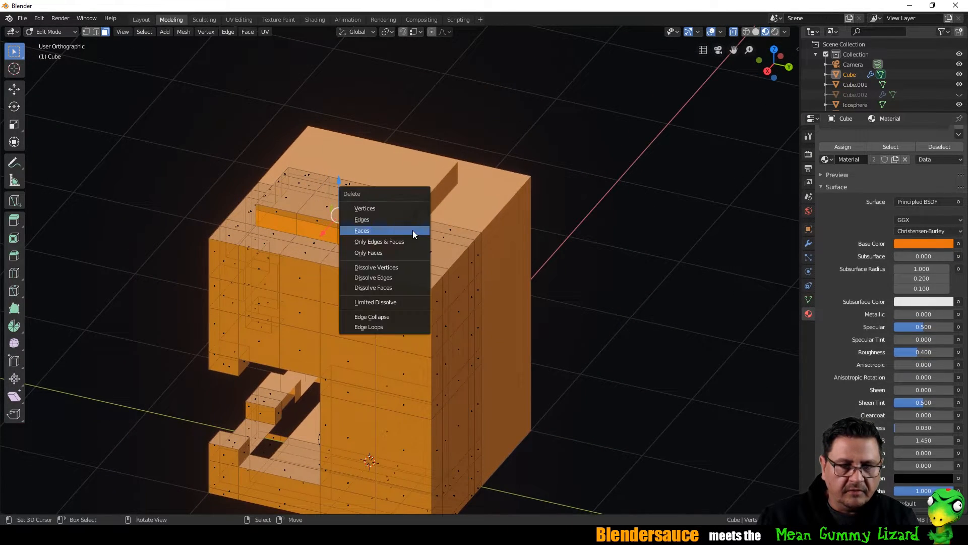
left_click(409, 231)
Step: Delete the remaining wall face beneath the lid slab to open the gap all the way around
middle_click_drag(409, 231, 336, 196)
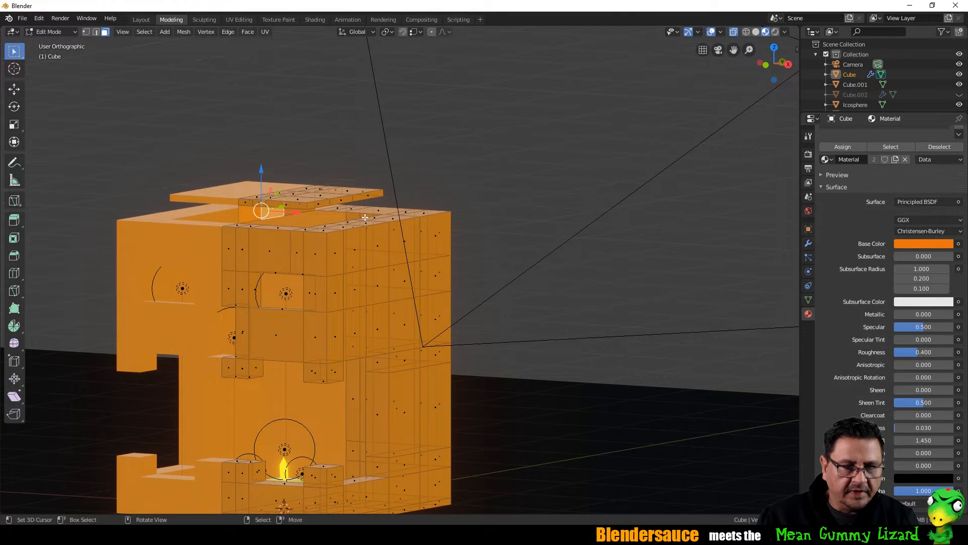
middle_click_drag(277, 211, 361, 231)
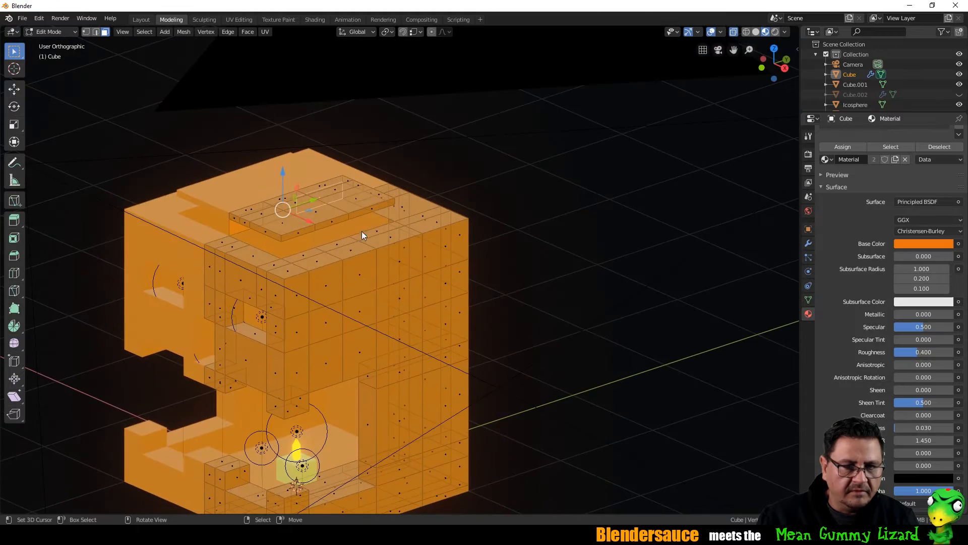
key("x")
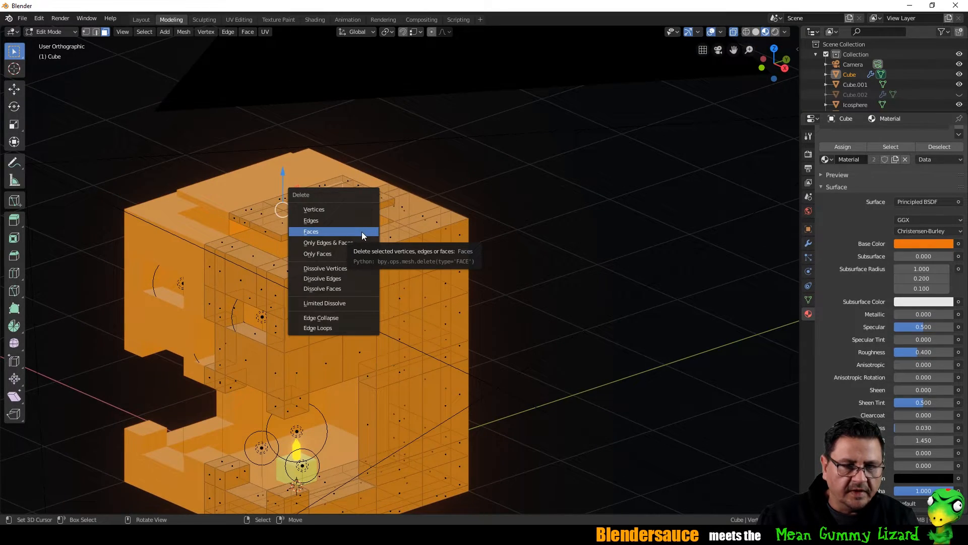
left_click(362, 232)
Step: Return to the camera view, start a test render of the opened top, and cancel it after checking the glow
middle_click_drag(361, 232, 383, 201)
key("KP_0")
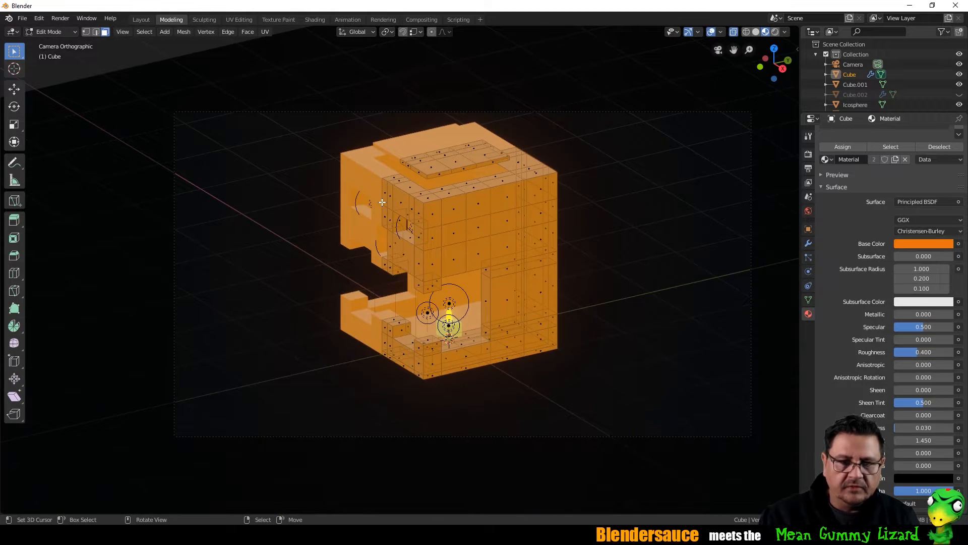
key("F12")
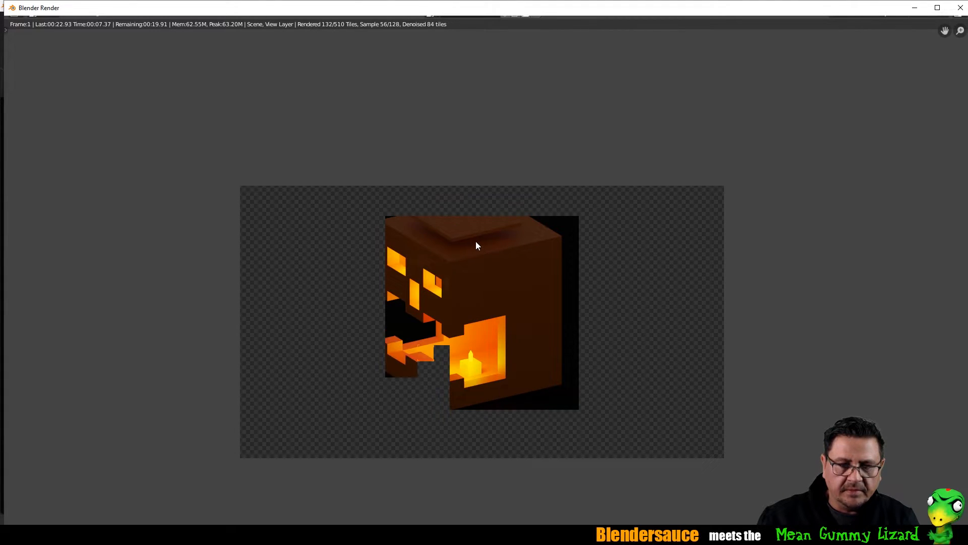
key("Escape")
key("Escape")
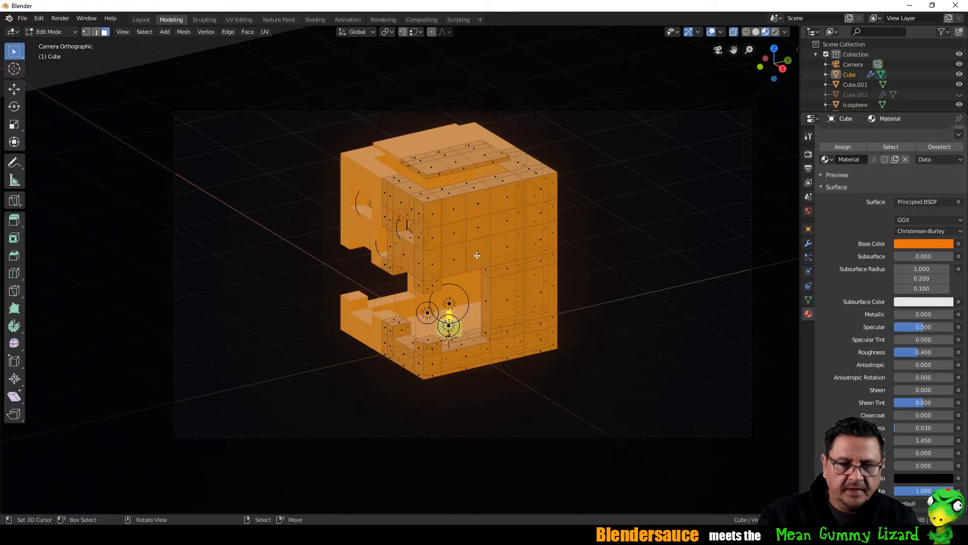
Step: Duplicate the point light at the +X-side eye and place the copy beneath the lid, about 0.67 m along Y and 0.6 m up
middle_click_drag(474, 260, 403, 242)
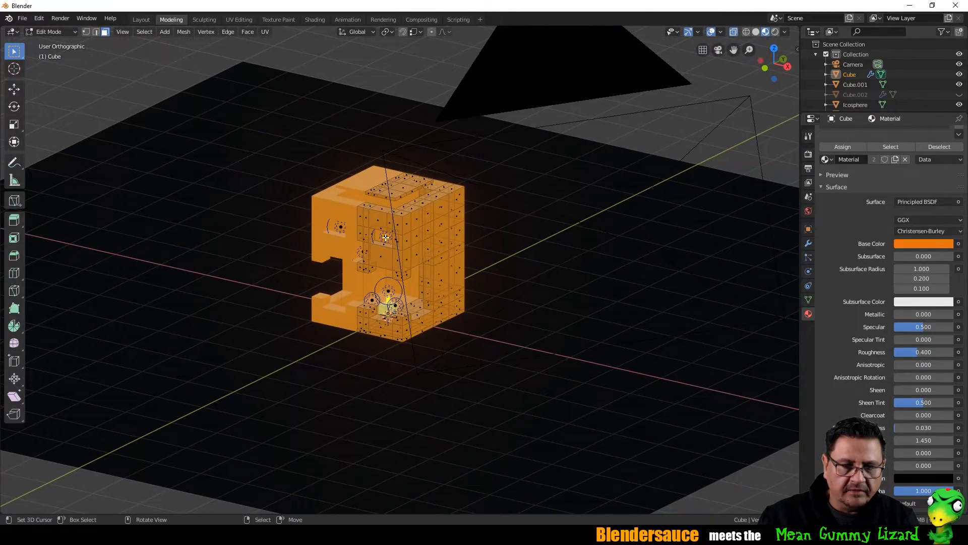
right_click(389, 234, "shift")
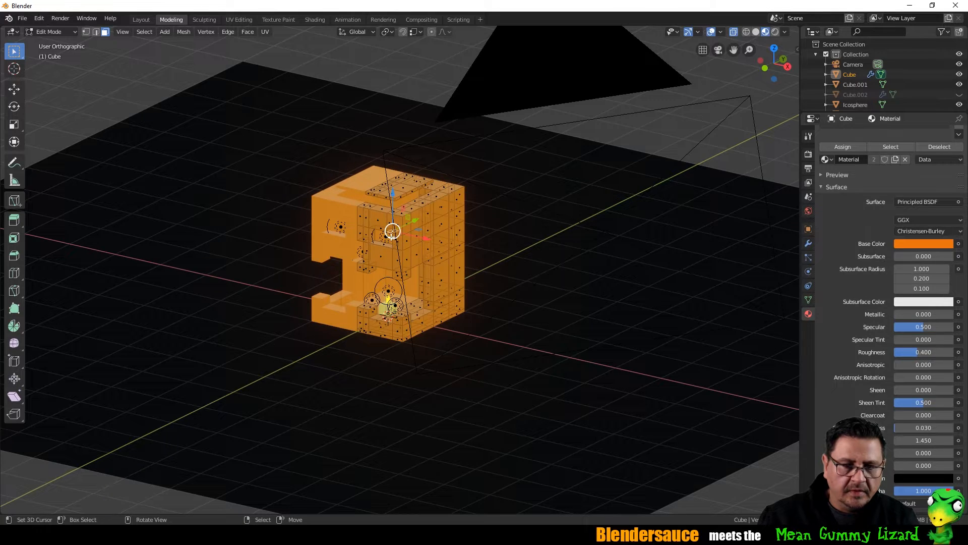
key("Tab")
right_click(388, 236)
middle_click_drag(441, 208, 370, 203)
key("KP_1")
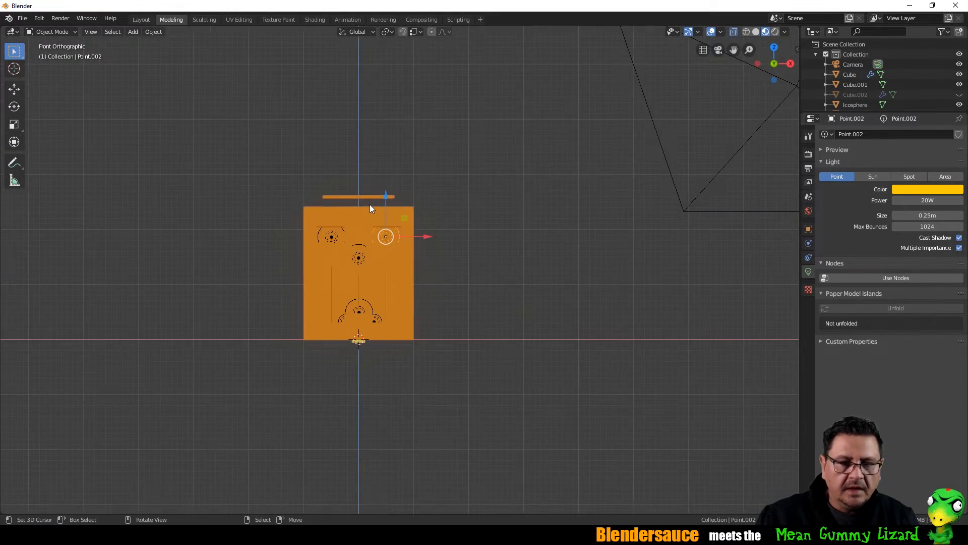
key("KP_3")
key("shift+d")
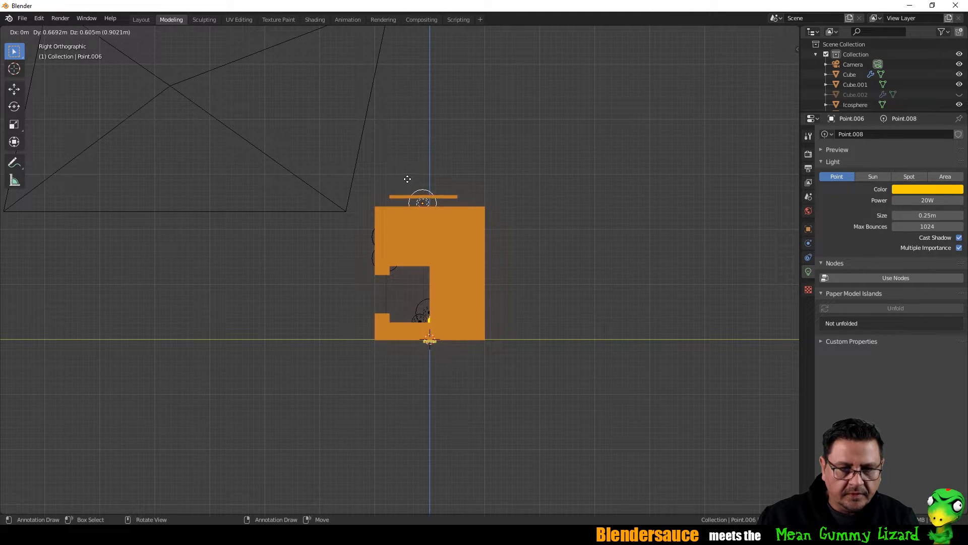
left_click(408, 179)
Step: Move the duplicated point light -0.513 m along X to sit centrally under the lid
middle_click_drag(415, 162, 444, 211)
key("g")
key("x")
left_click(450, 192)
Step: Render from the camera view to check the glow under the lid, then return to the scene
key("KP_0")
key("F12")
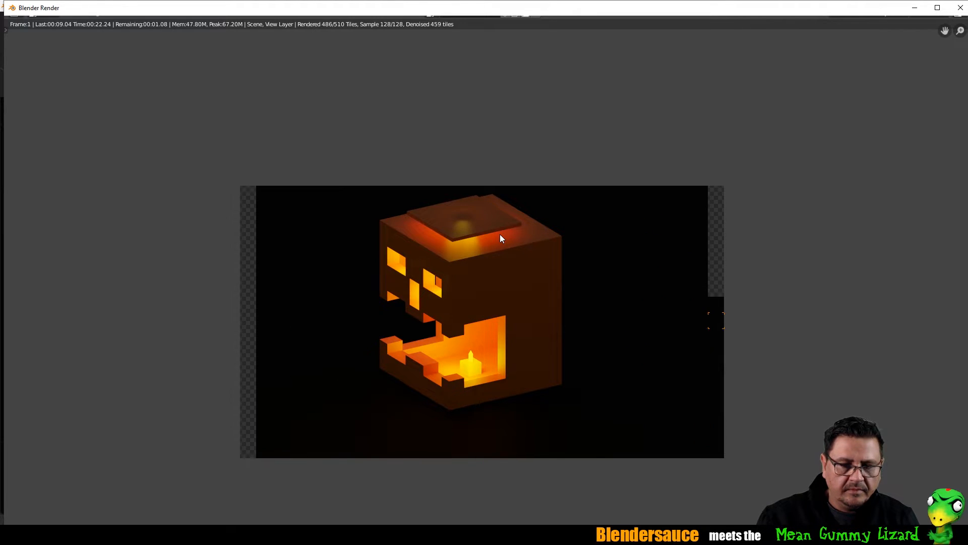
key("Escape")
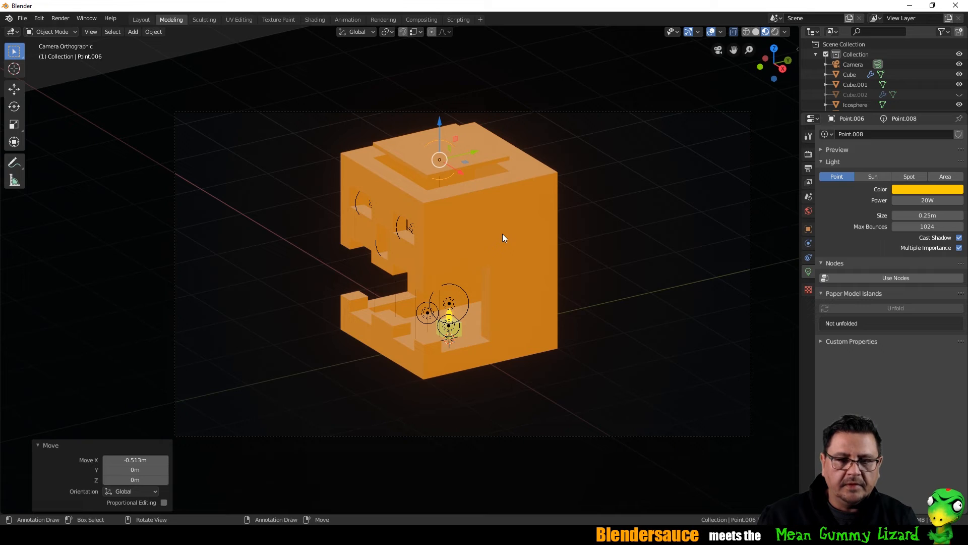
Step: Make the render output square by setting the vertical resolution to 1920 px
left_click(752, 177)
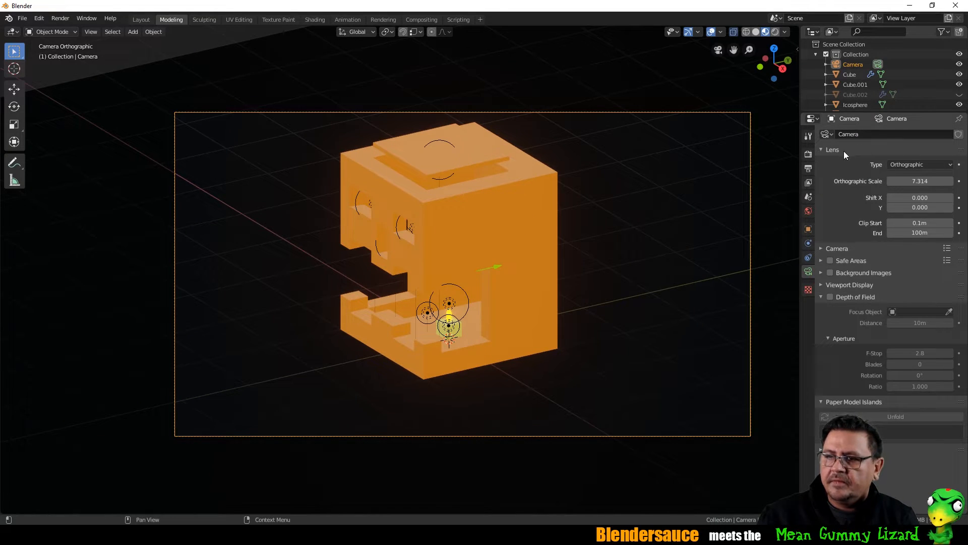
left_click(810, 156)
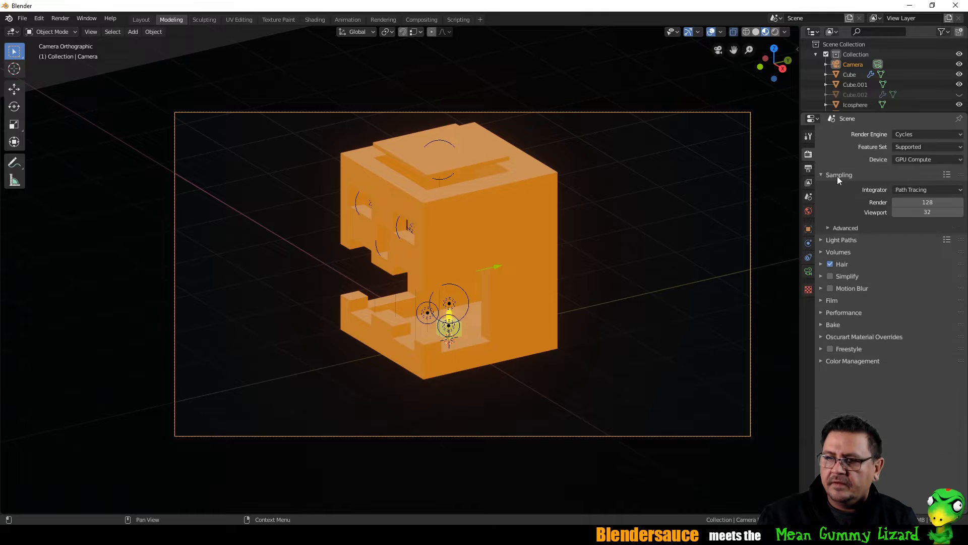
left_click(809, 168)
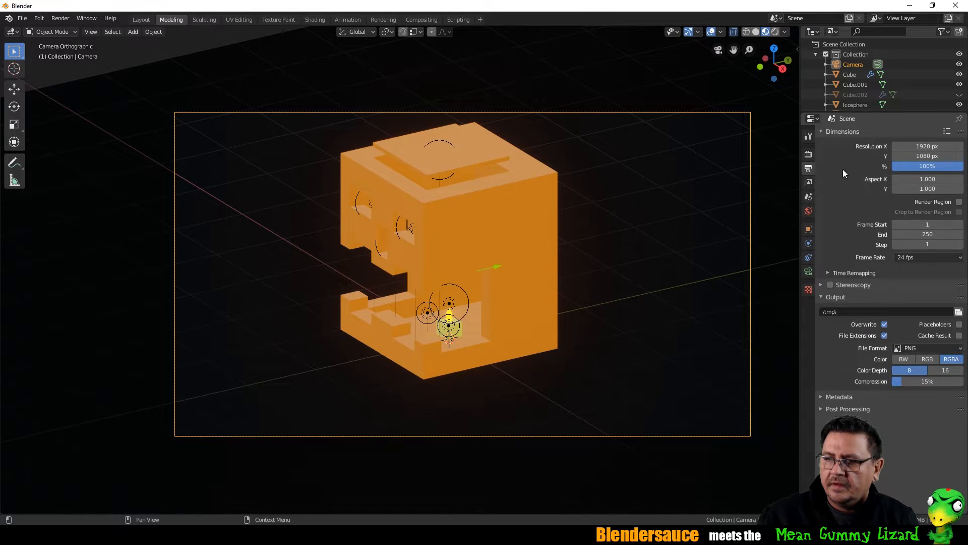
left_click(927, 146)
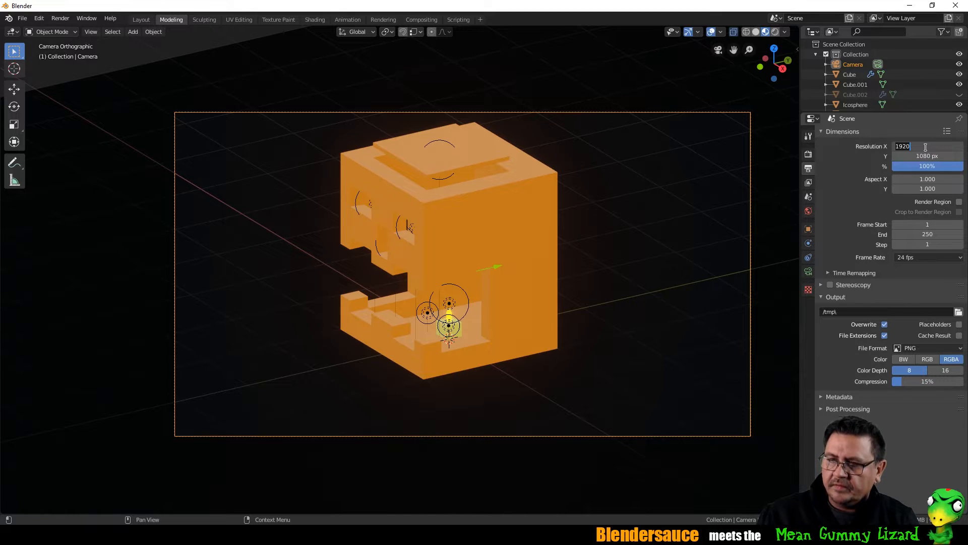
key("Tab")
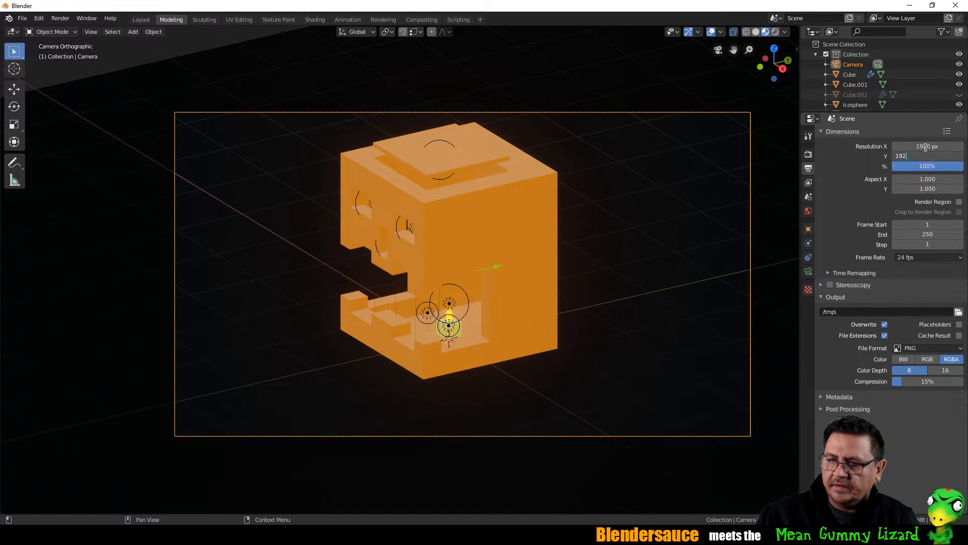
key("Return")
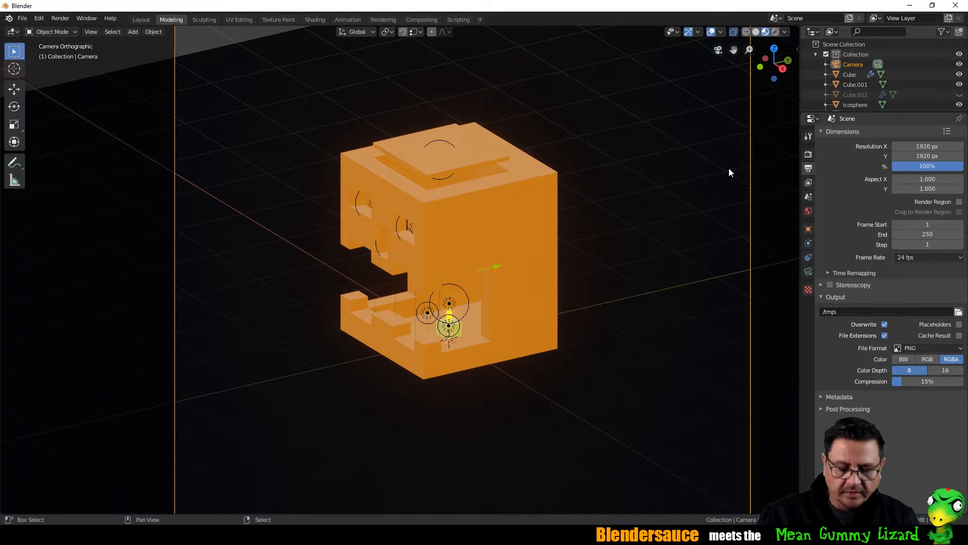
key("shift+grave")
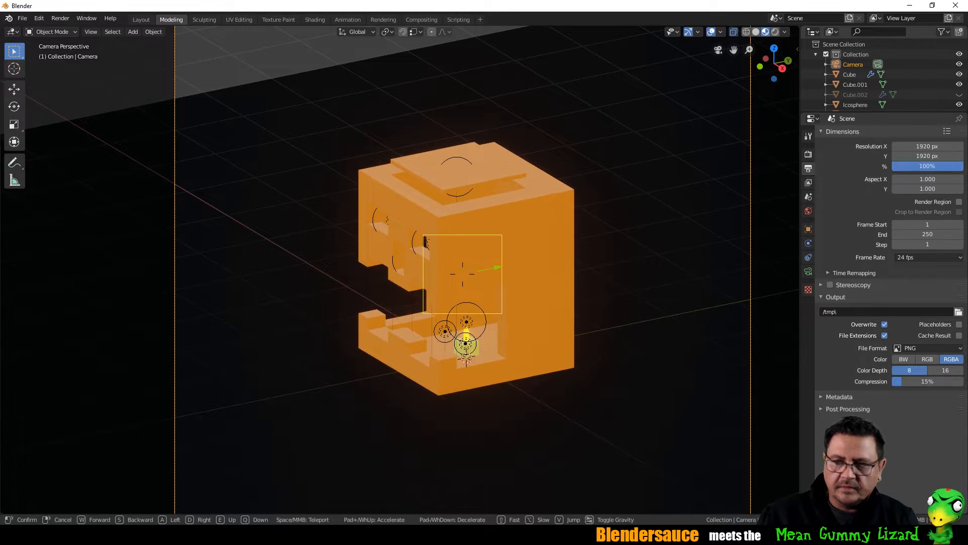
key("Escape")
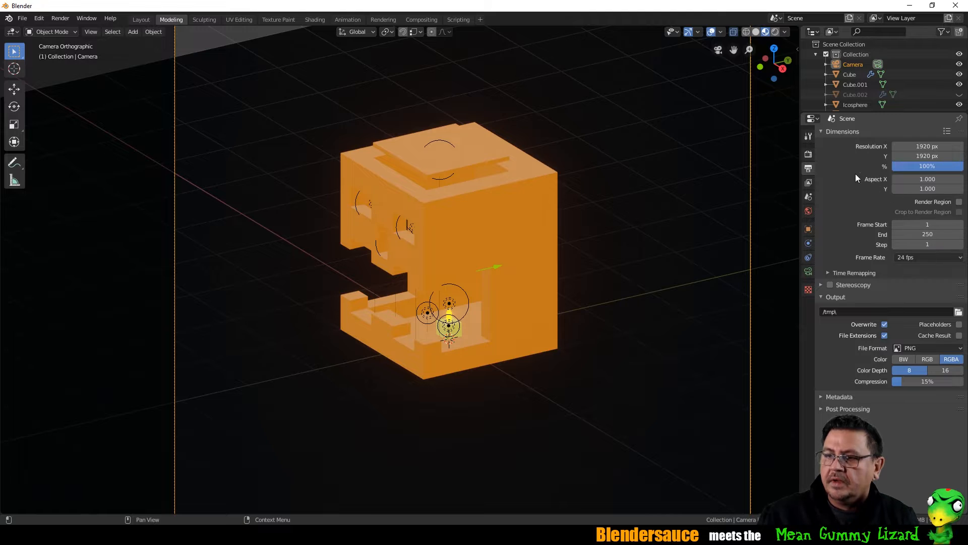
left_click(808, 154)
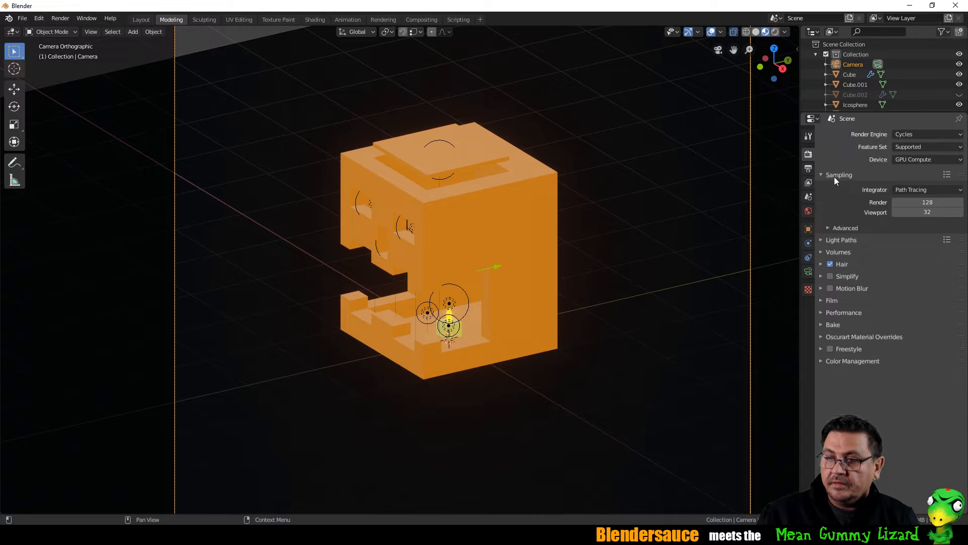
left_click(809, 184)
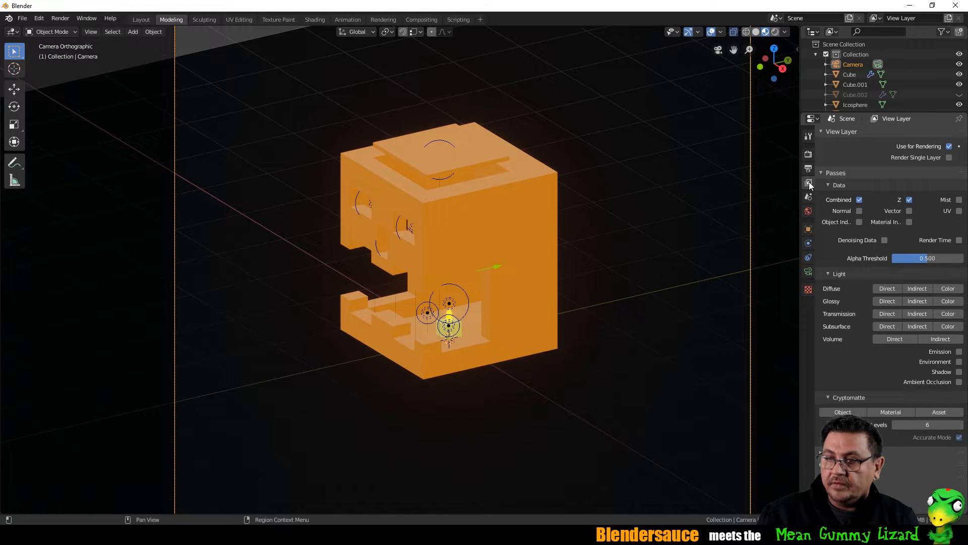
left_click(809, 155)
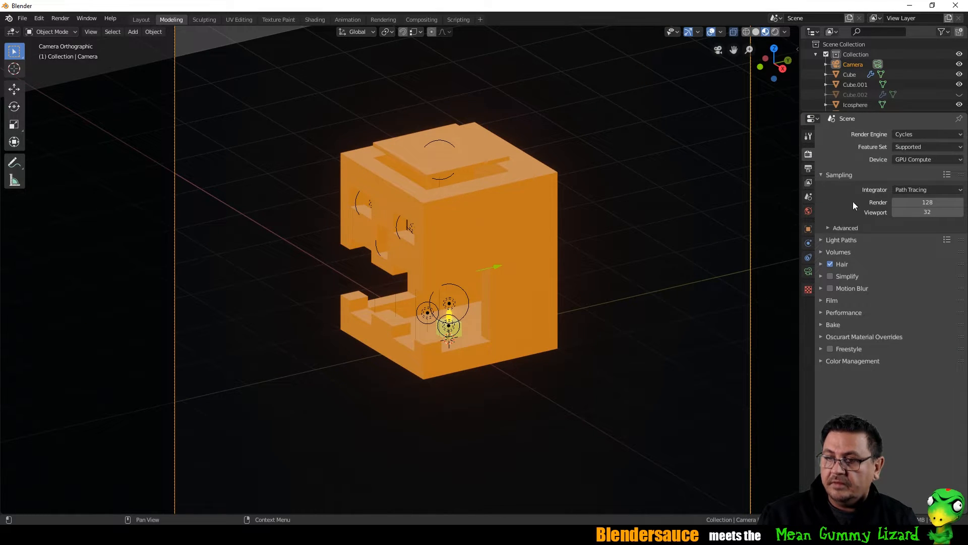
Step: Set the camera's orthographic scale to 3.714 and move it -0.197 m X, -0.132 m Y and 0.244 m Z to frame the pumpkin
left_click(809, 271)
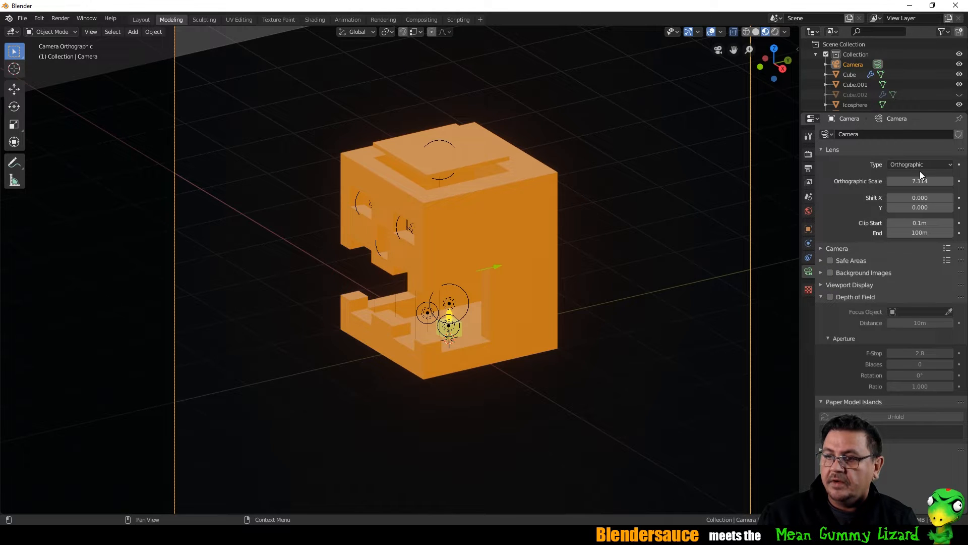
mouse_move(920, 180)
left_mouse_down()
mouse_move(868, 181)
mouse_move(923, 183)
mouse_move(913, 184)
left_mouse_up()
scroll(736, 223, "down", 3)
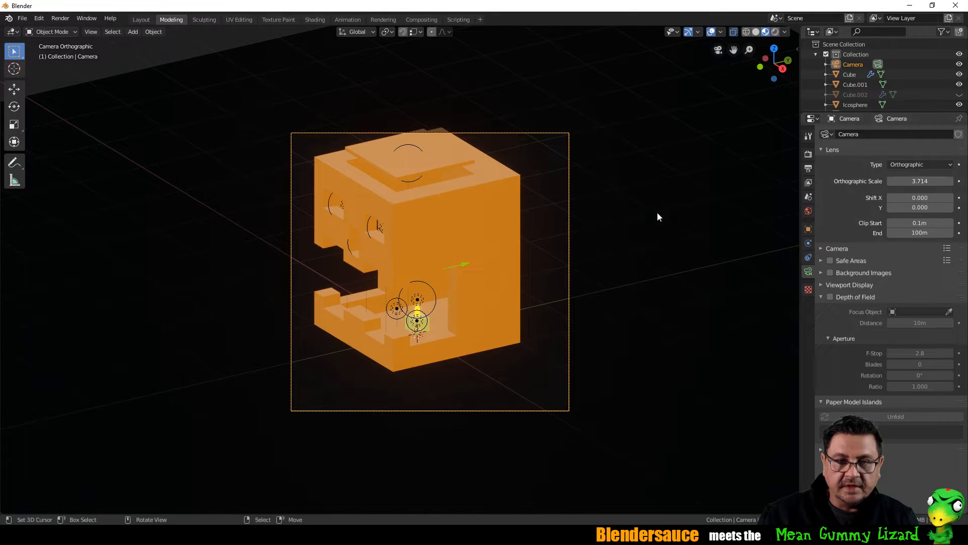
key("g")
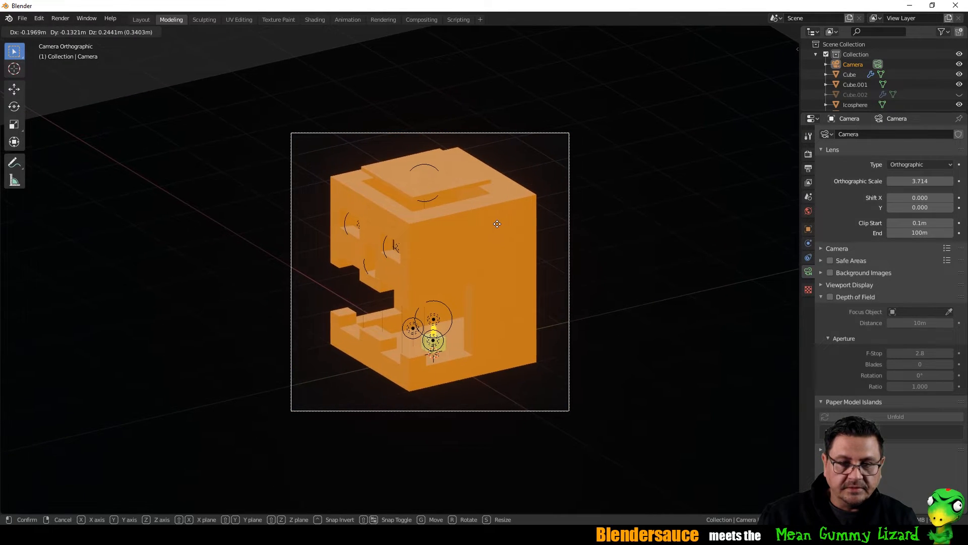
left_click(497, 224)
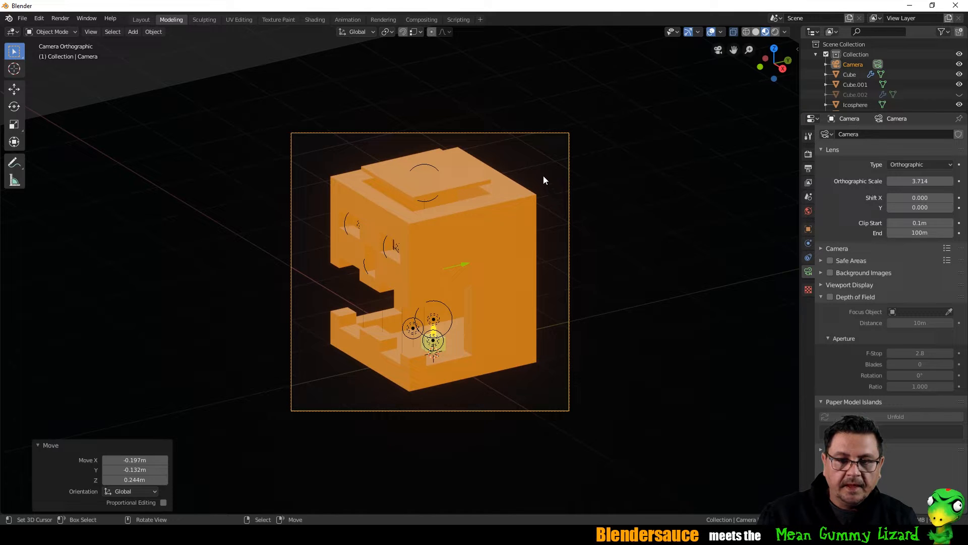
Step: Render the square frame in full, examine the whole image, and return to the scene
key("F12")
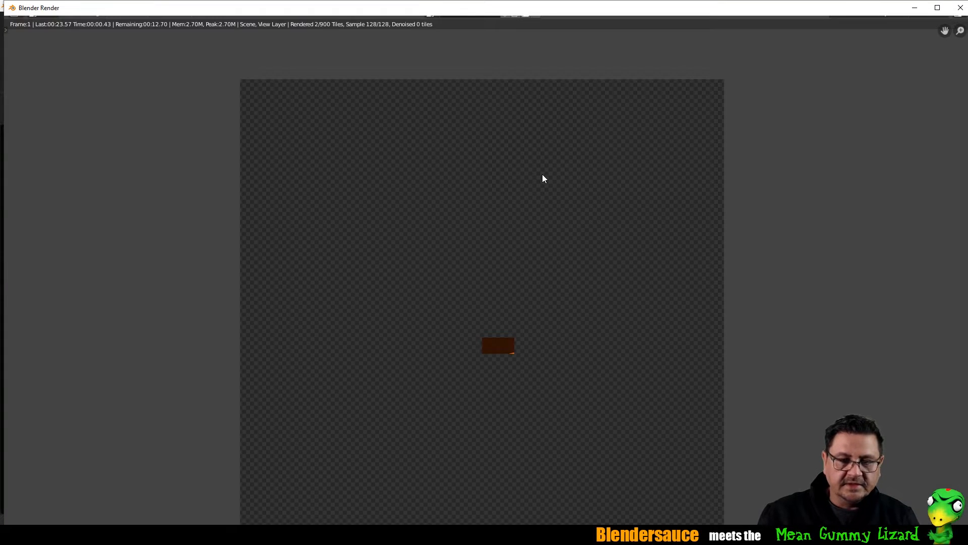
scroll(540, 174, "down", 2)
middle_click_drag(521, 230, 512, 194)
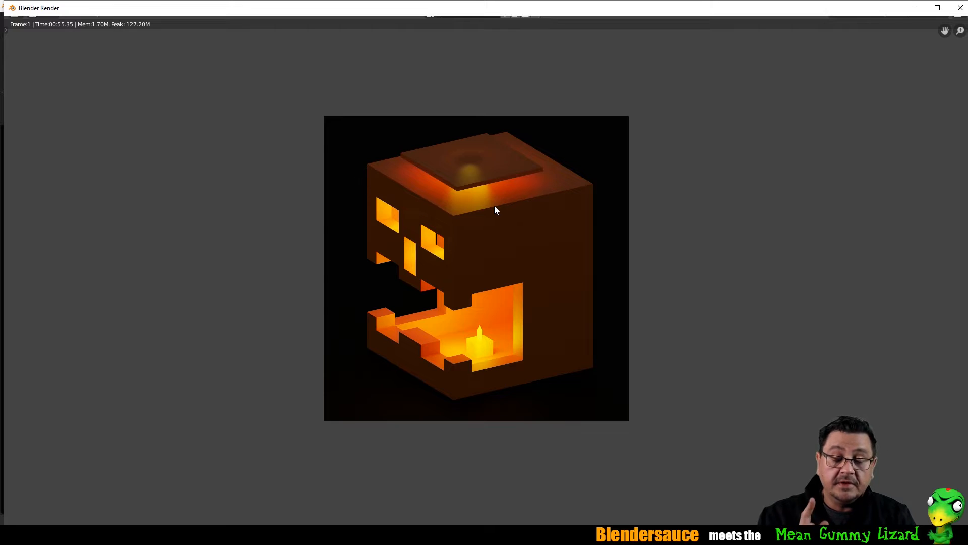
key("Escape")
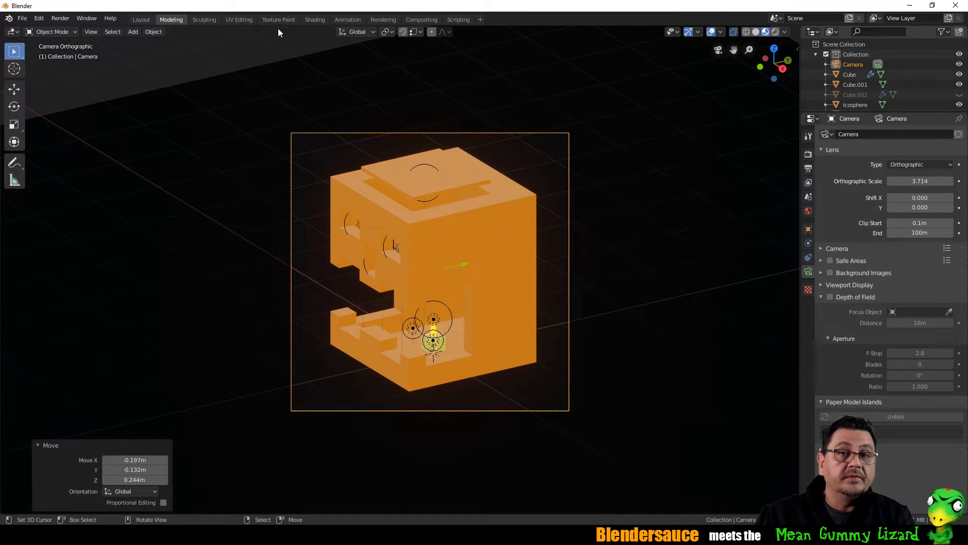
Step: Switch to the Compositing workspace and enable compositing nodes for the scene
left_click(417, 20)
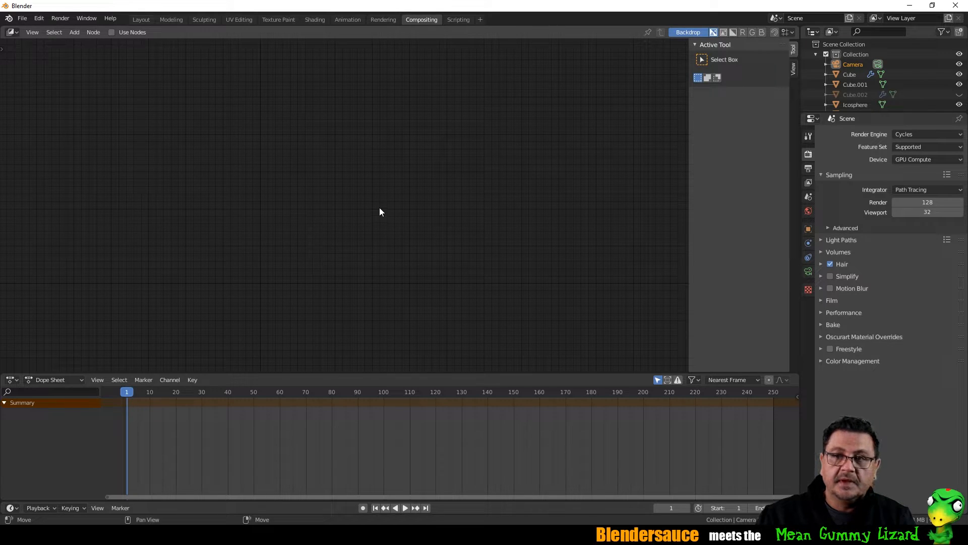
middle_click_drag(258, 197, 263, 197)
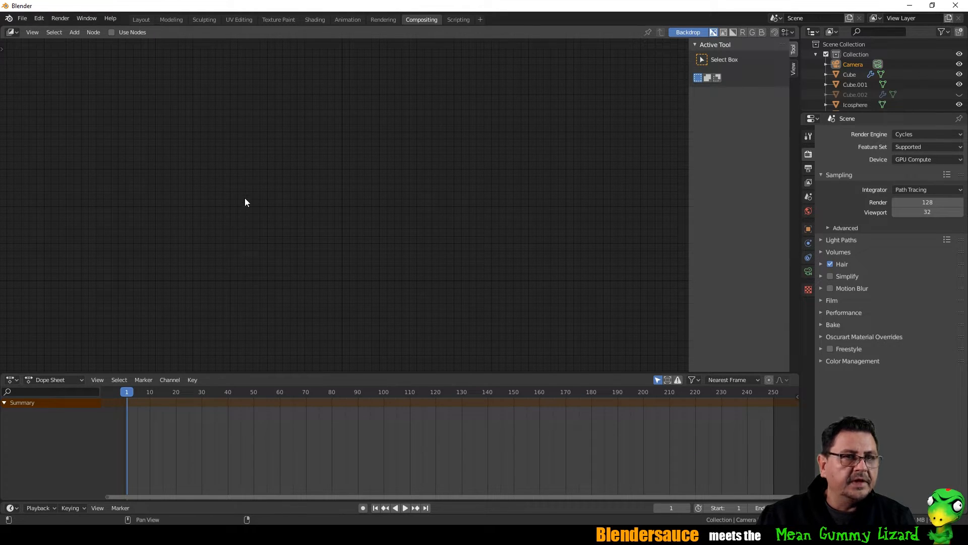
key("shift+a")
left_click(111, 32)
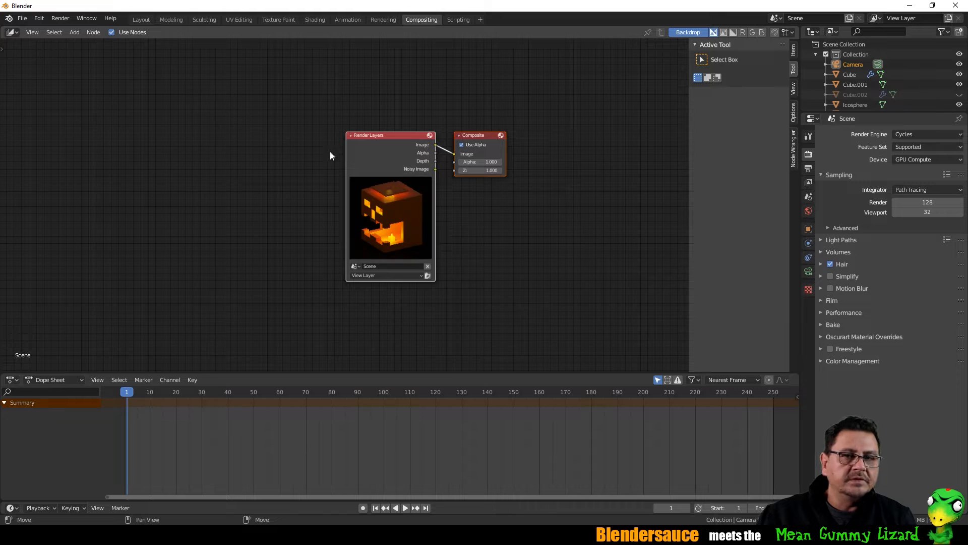
Step: Space the Render Layers and Composite nodes apart, link a Viewer node to the rendered image, and shrink the backdrop preview
left_click_drag(380, 135, 127, 105)
left_click_drag(217, 107, 558, 103)
left_click(202, 108, "ctrl+shift")
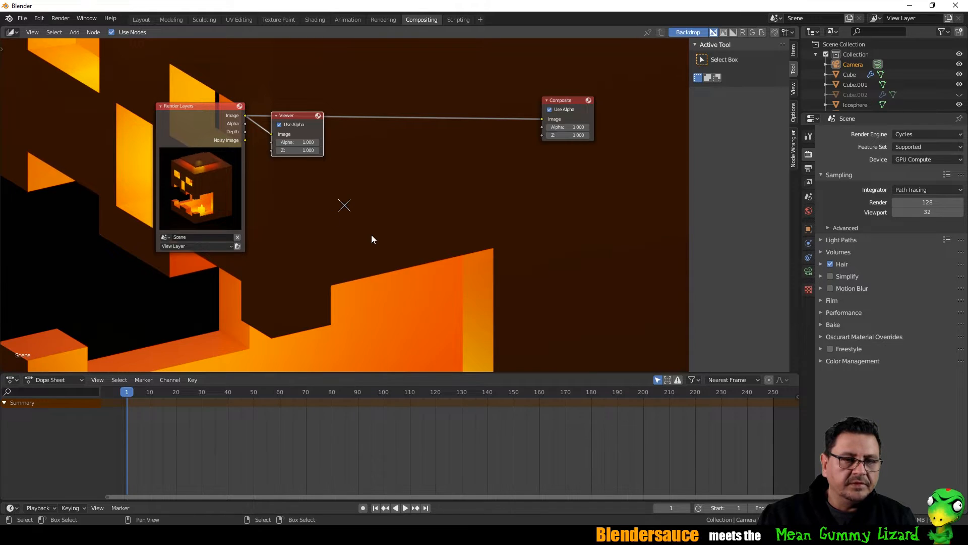
key("alt+v")
key("alt+v")
key("alt+v")
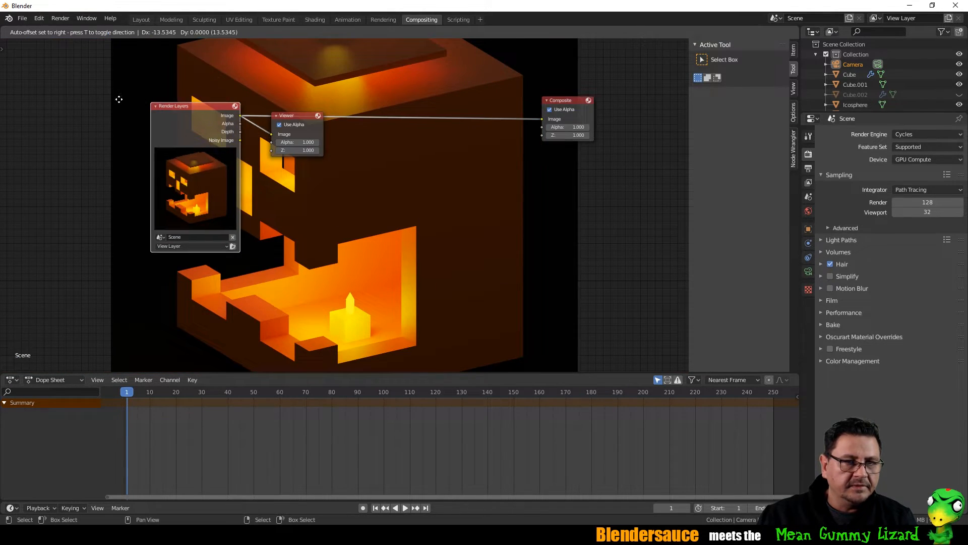
Step: Move the Render Layers node farther from the outputs and place the Viewer node below the Composite node
left_click_drag(210, 119, 105, 115)
left_click(298, 116)
key("g")
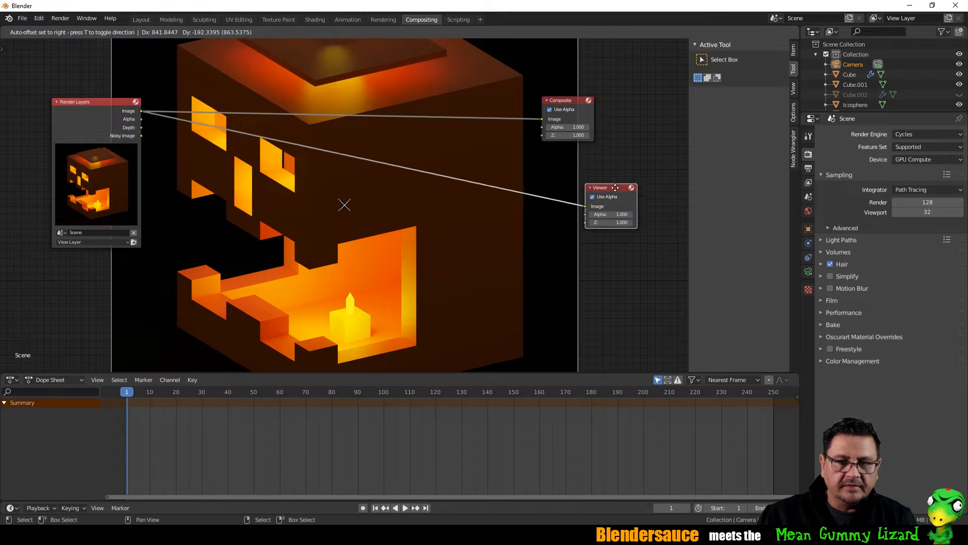
left_click(321, 212)
Step: Try a Soften filter node on the link between Render Layers and Viewer, then delete it
left_click(215, 238)
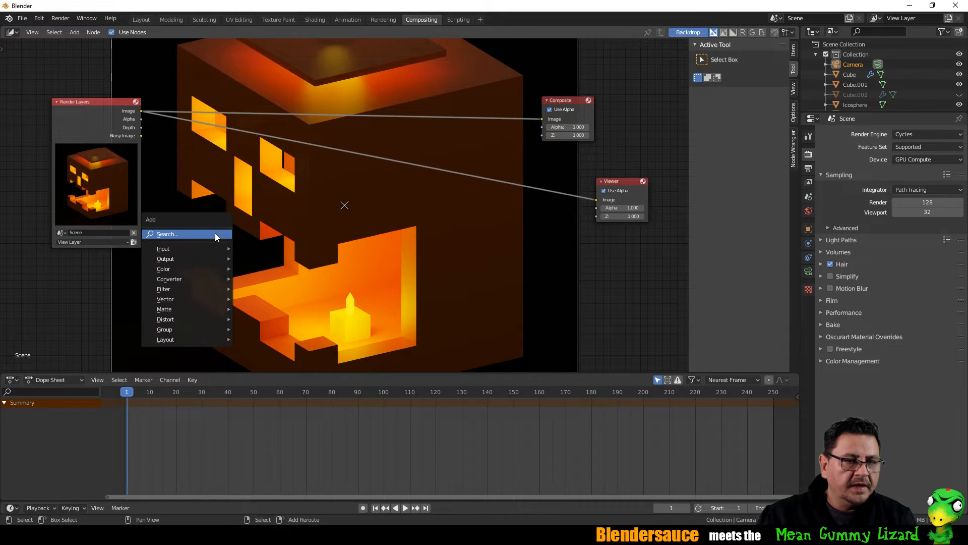
key("shift+a")
mouse_move(199, 291)
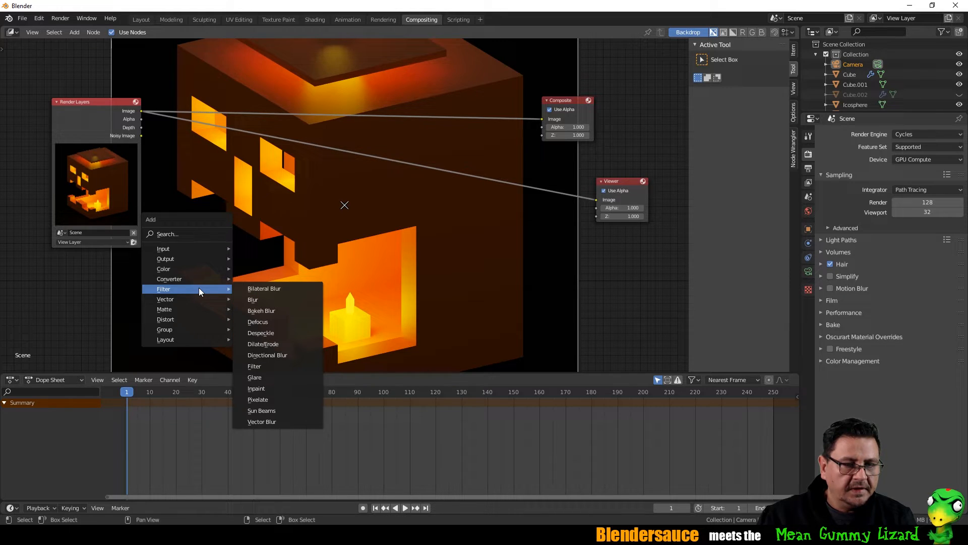
left_click(265, 364)
left_click(343, 151)
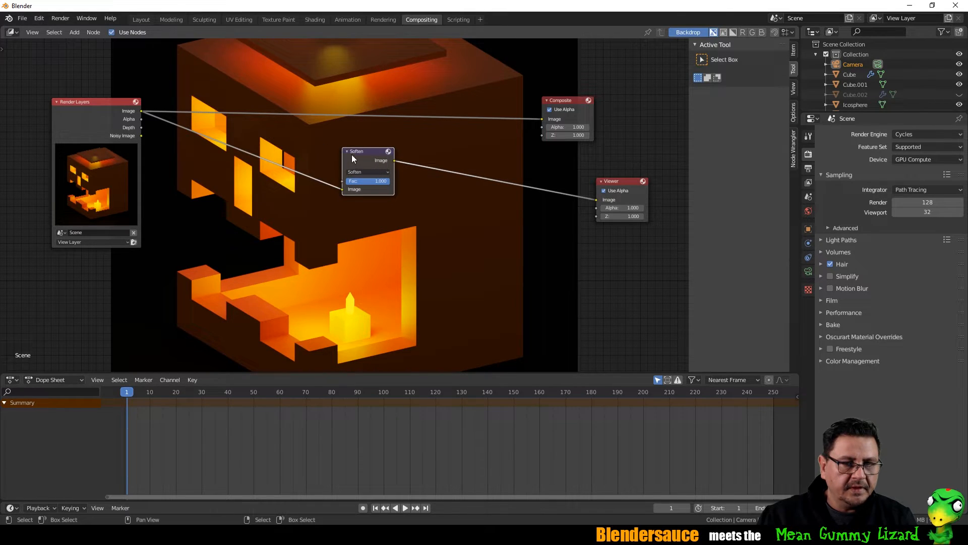
key("x")
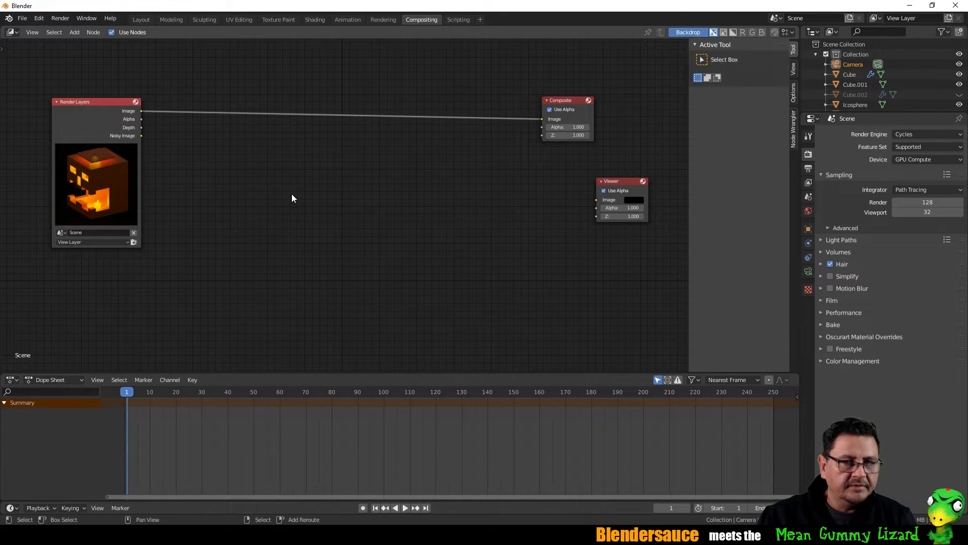
Step: Add a Fast Gaussian Blur node fed by the Render Layers image and preview its output through the Viewer node
key("shift+a")
mouse_move(291, 196)
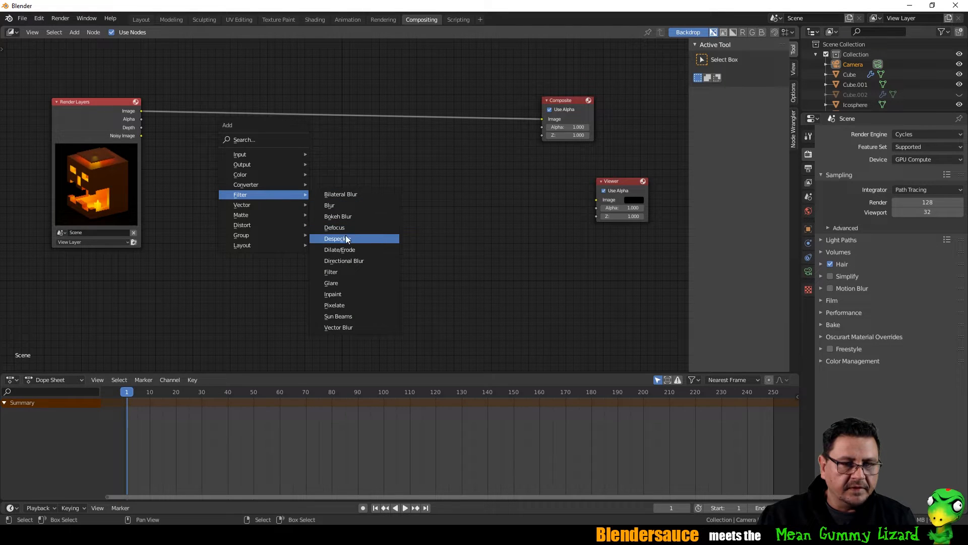
left_click(364, 205)
left_click(259, 159)
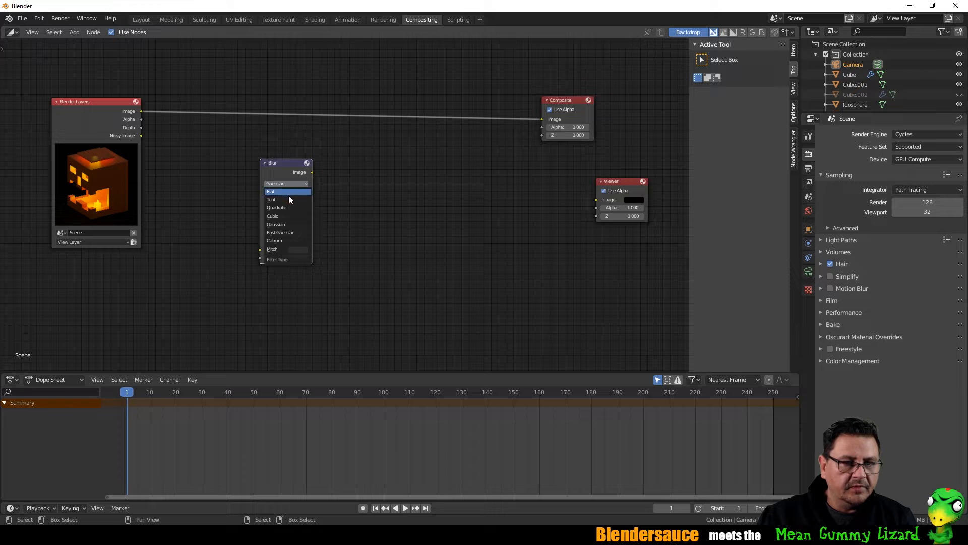
left_click(293, 232)
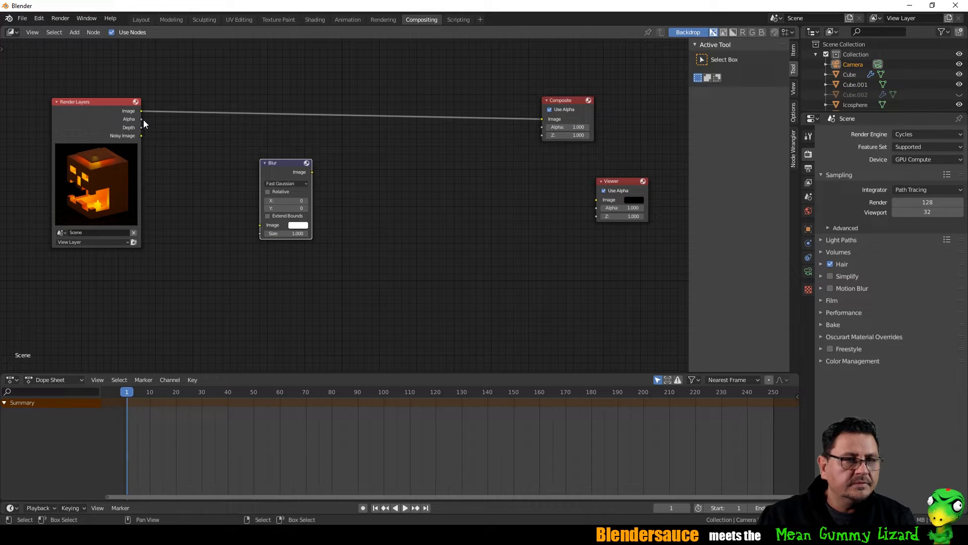
left_click_drag(141, 110, 259, 225)
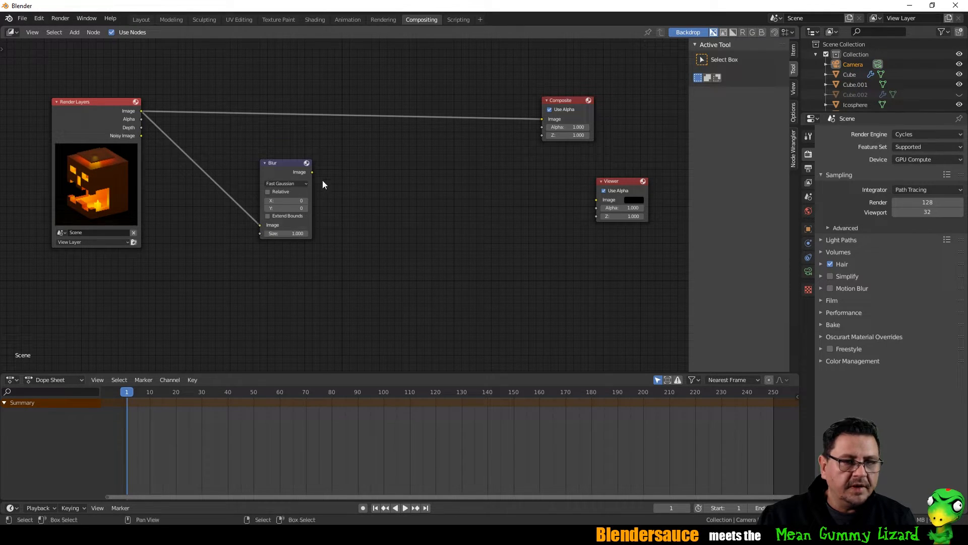
left_click(297, 165, "ctrl+shift")
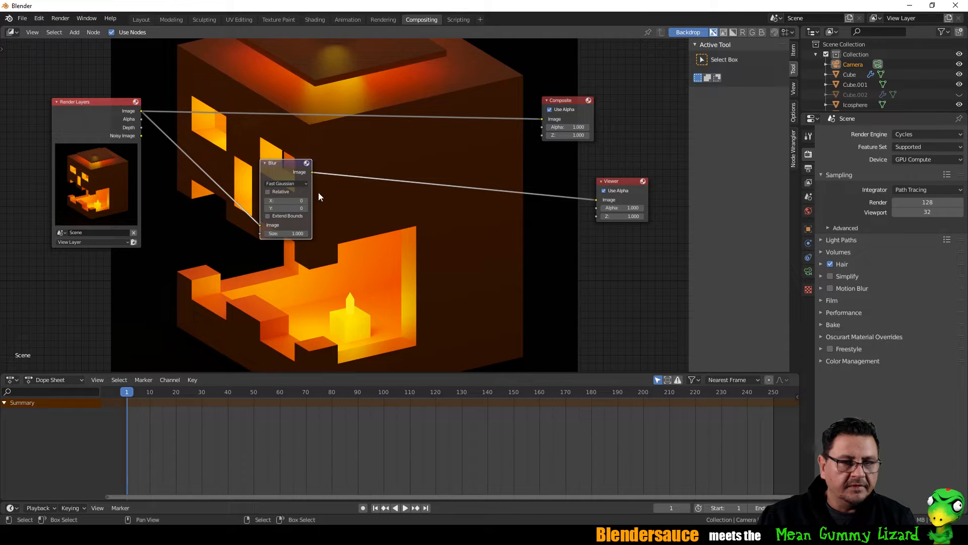
Step: Set the Blur node's X and Y to 5 and move the Blur and Composite nodes farther apart
left_click(299, 200)
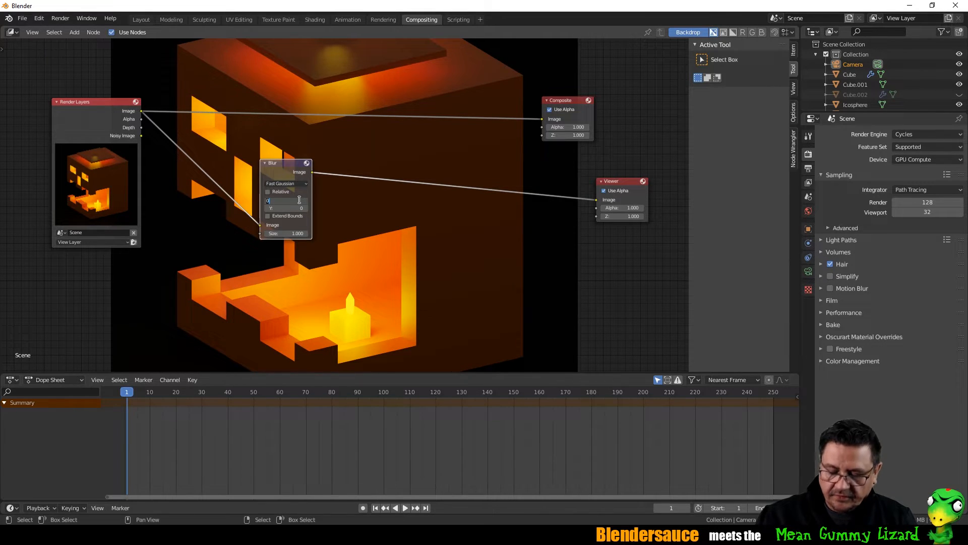
type("5")
key("Tab")
type("5")
key("Tab")
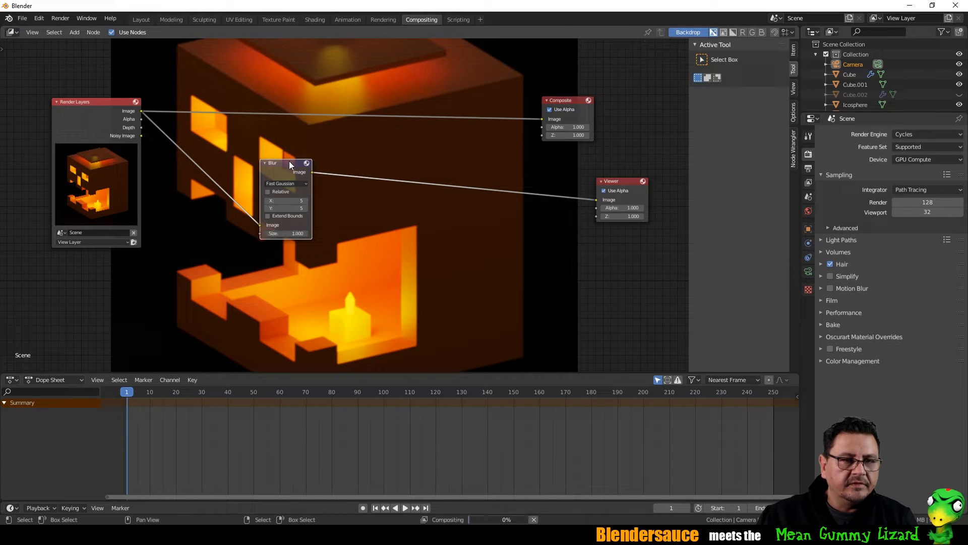
left_click_drag(289, 162, 237, 166)
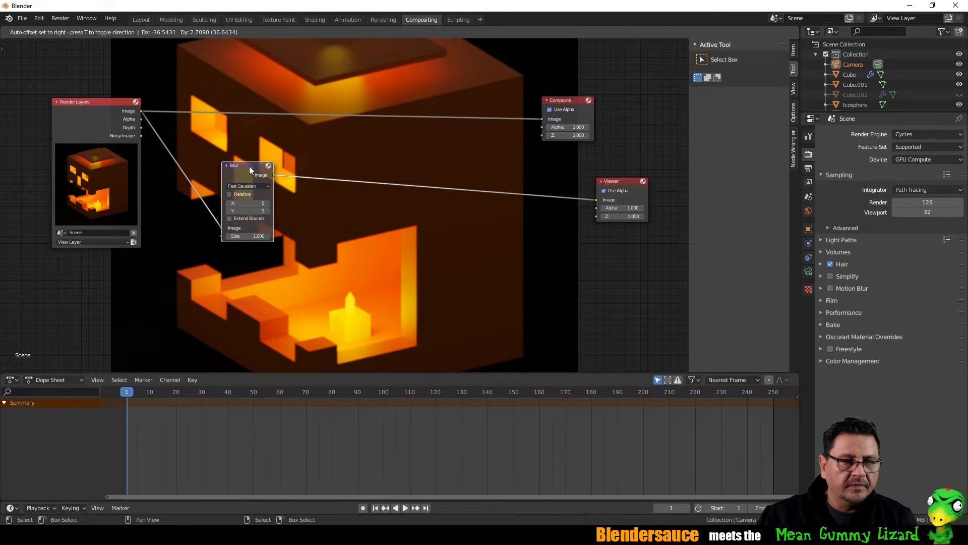
left_click_drag(553, 100, 634, 99)
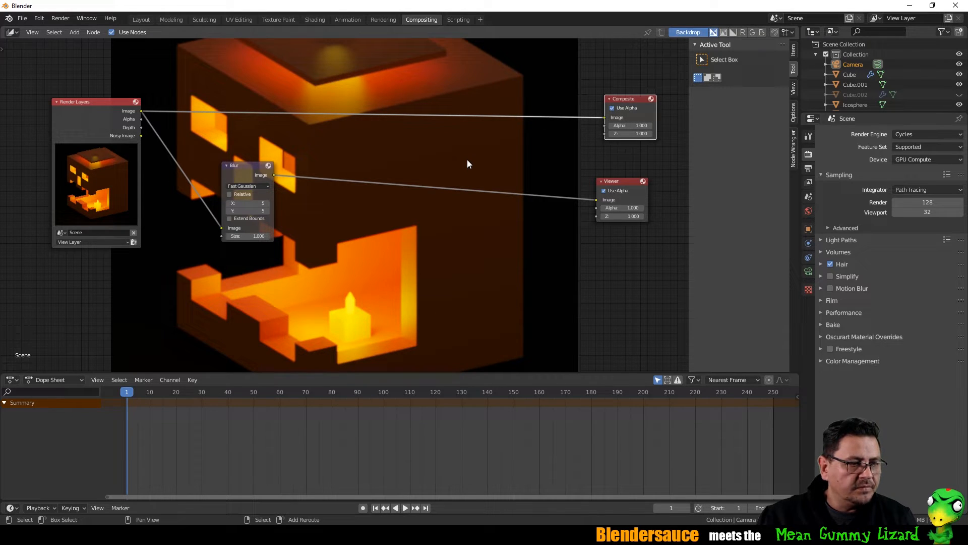
Step: Insert a Mix node between Blur and Viewer and link the Render Layers image to its second image input
key("shift+a")
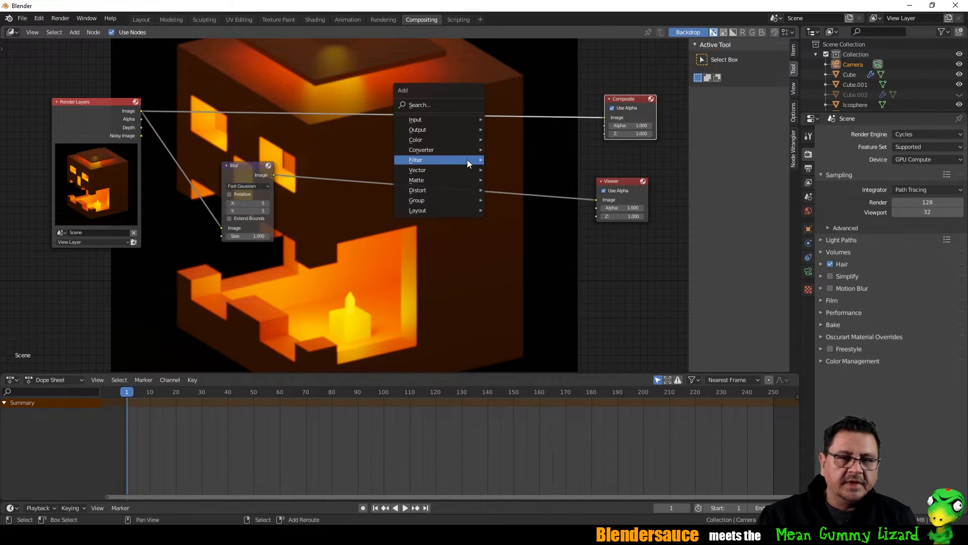
mouse_move(467, 160)
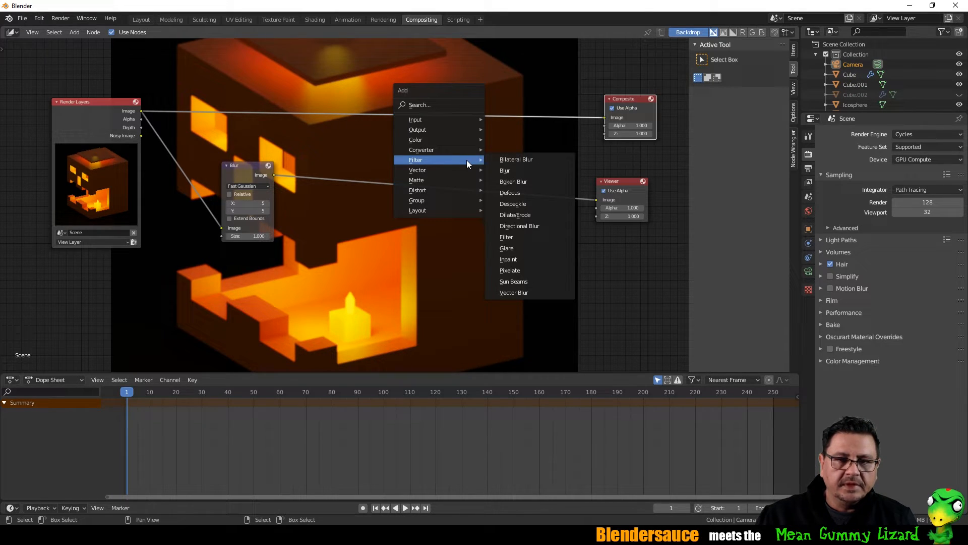
mouse_move(453, 141)
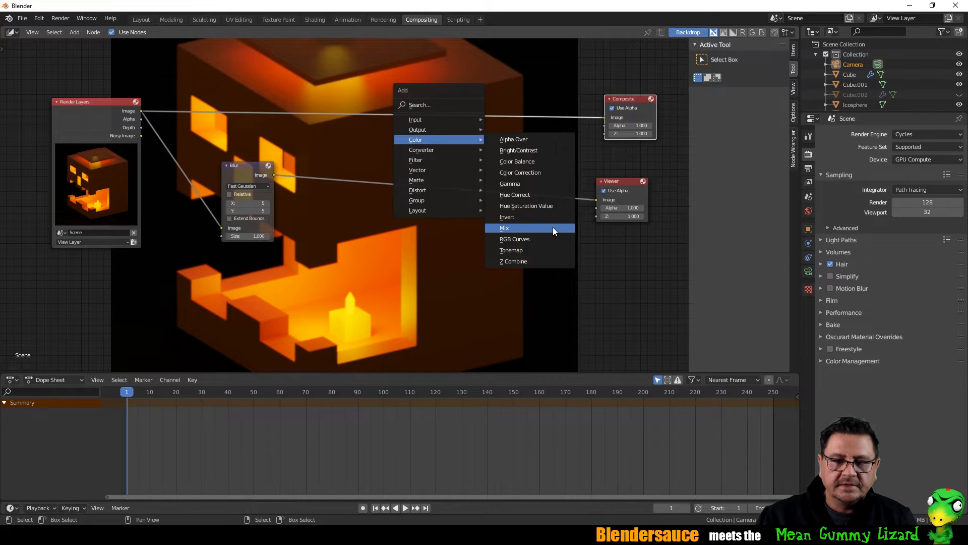
left_click(553, 227)
left_click(476, 147)
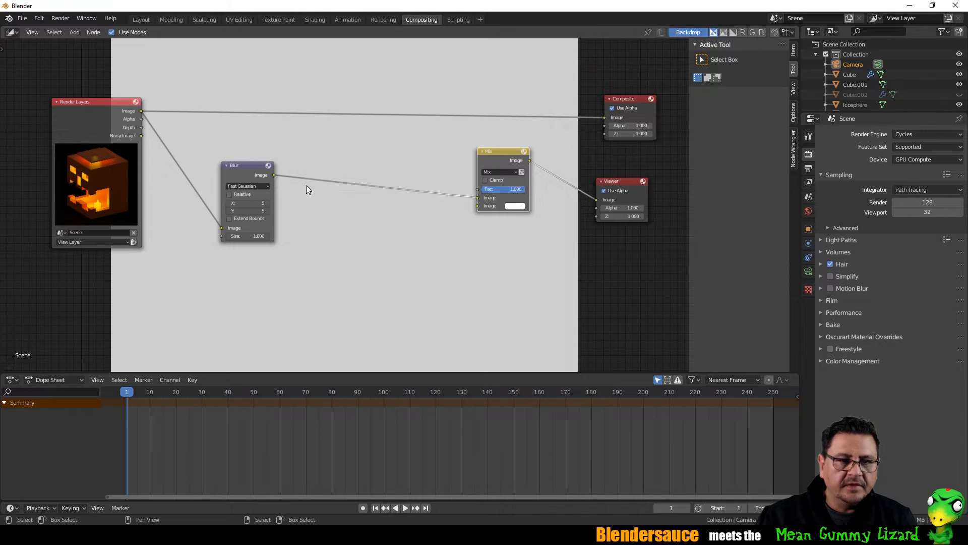
left_click_drag(140, 111, 476, 210)
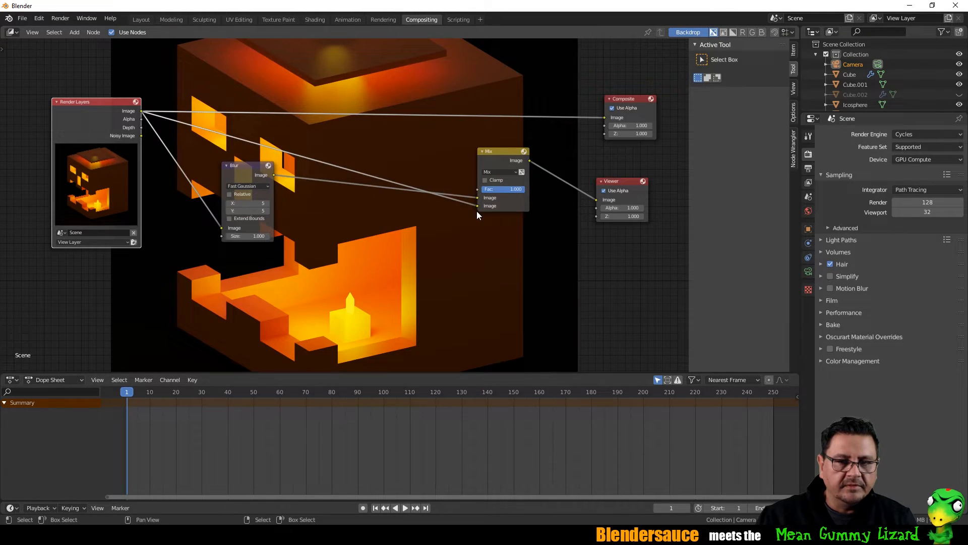
Step: Set the Mix node's blend mode to Soft Light, swap its two image inputs, and lower the factor to 0.517
left_click(497, 172)
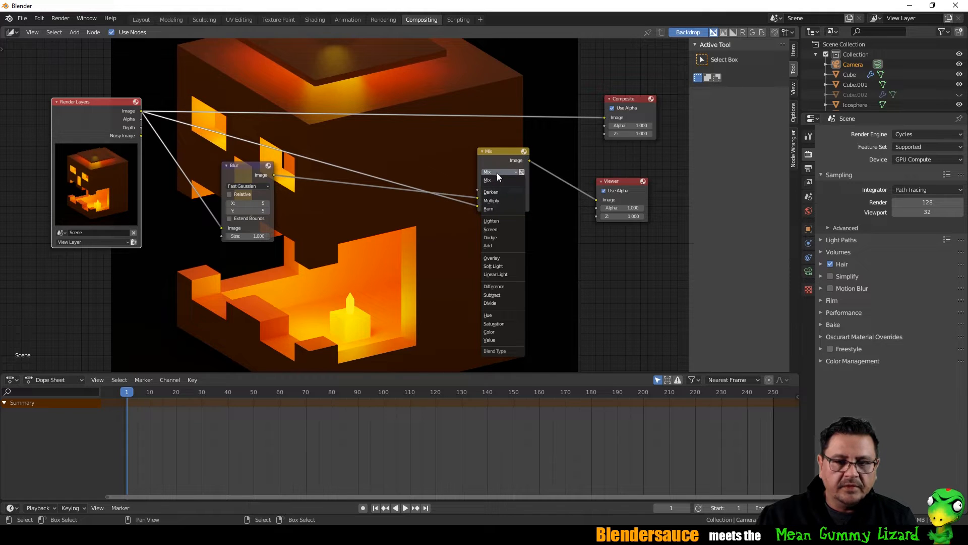
left_click(504, 267)
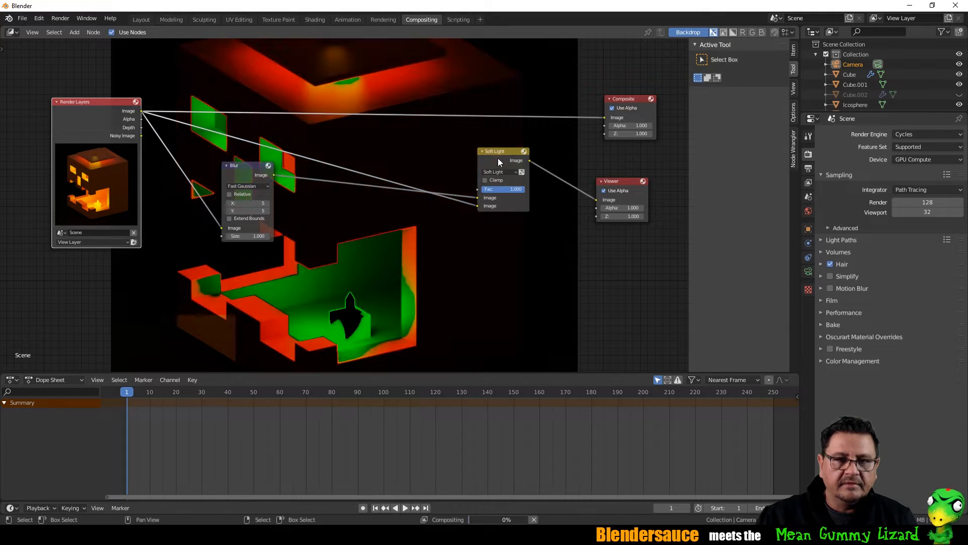
left_click_drag(498, 154, 461, 155)
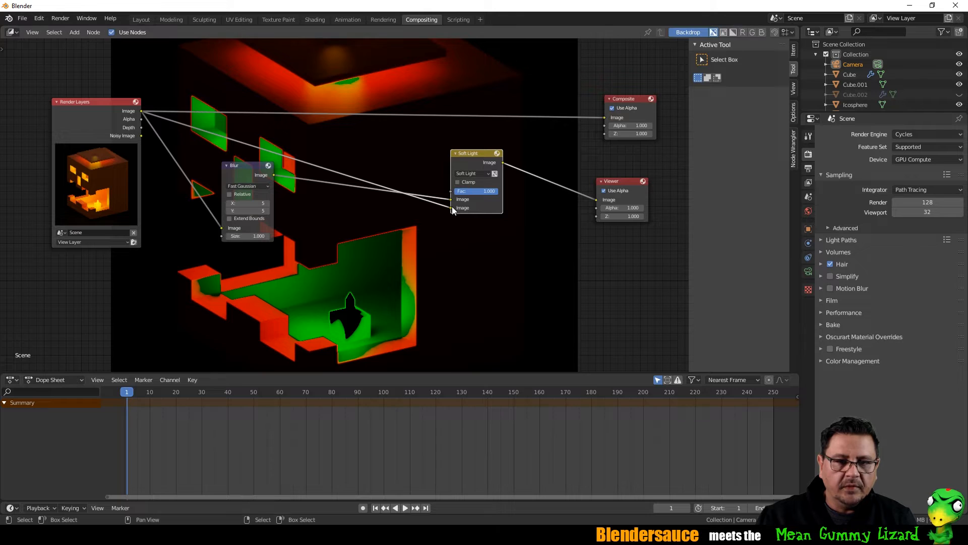
left_click_drag(451, 207, 451, 199)
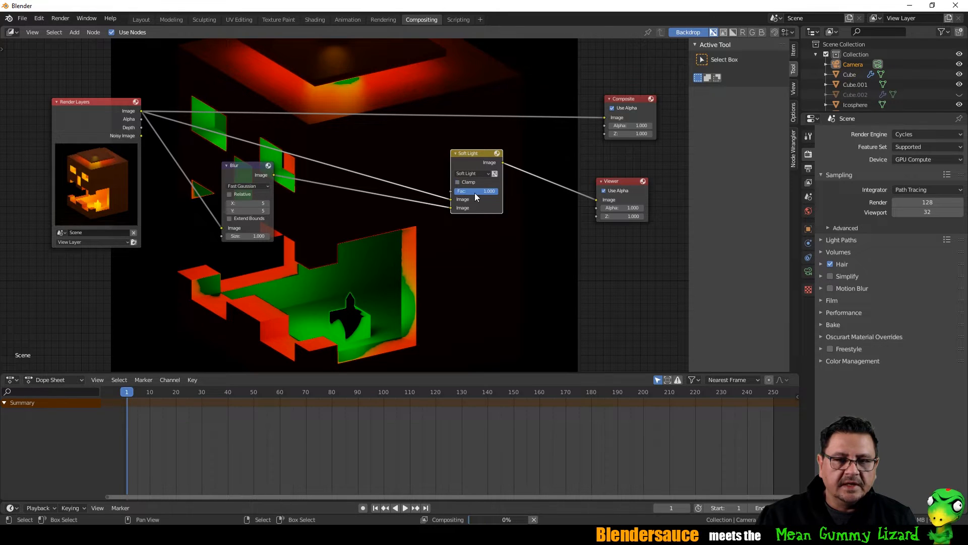
left_click_drag(497, 191, 478, 190)
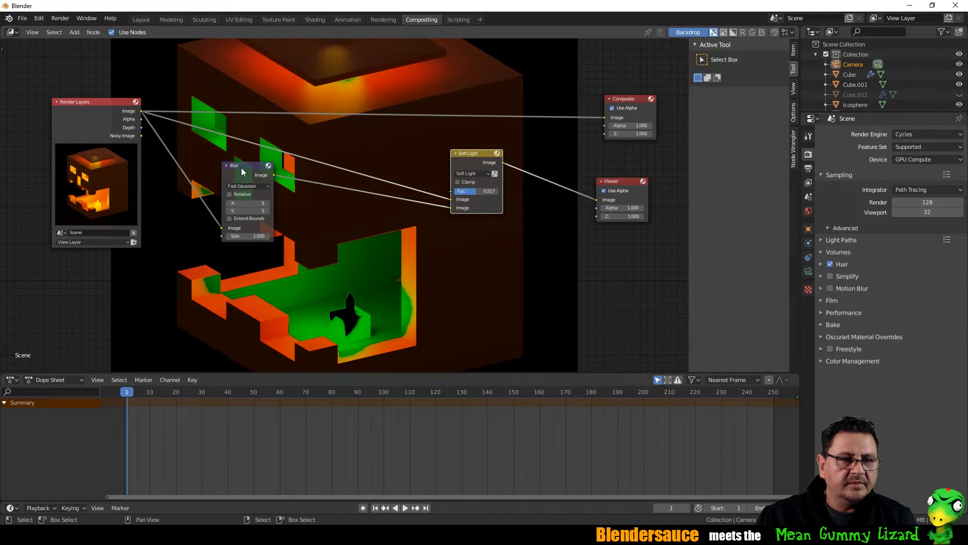
Step: Try the Overlay blend mode on the color mixing node and shift the Blur node lower
left_click_drag(241, 167, 236, 201)
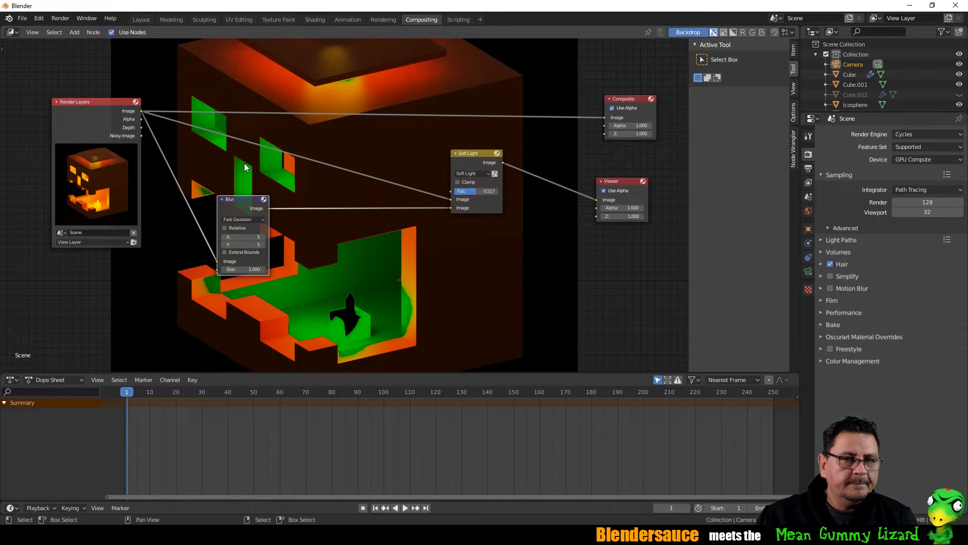
left_click(476, 174)
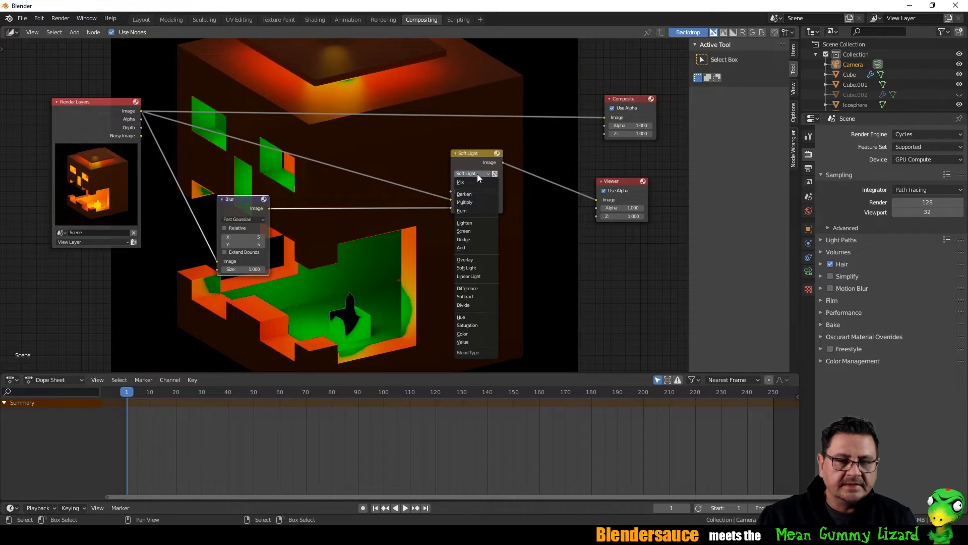
left_click(478, 259)
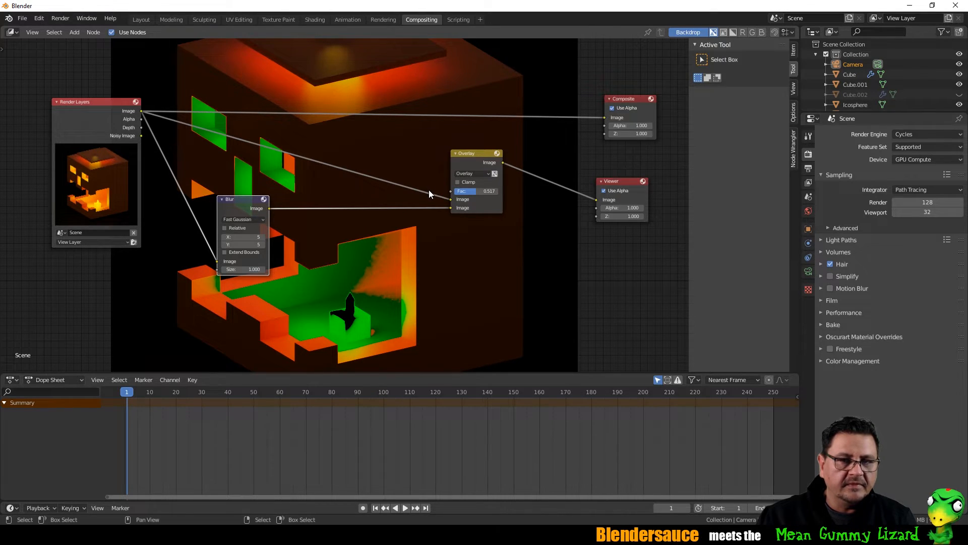
left_click_drag(230, 199, 233, 209)
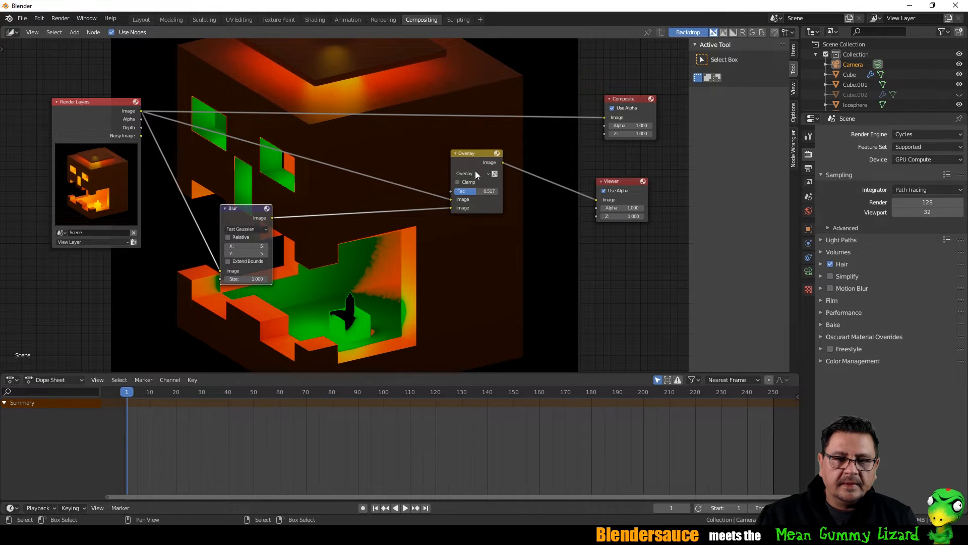
Step: Return the blend mode to Mix and set the factor to 0.2
left_click(476, 173)
left_click(472, 182)
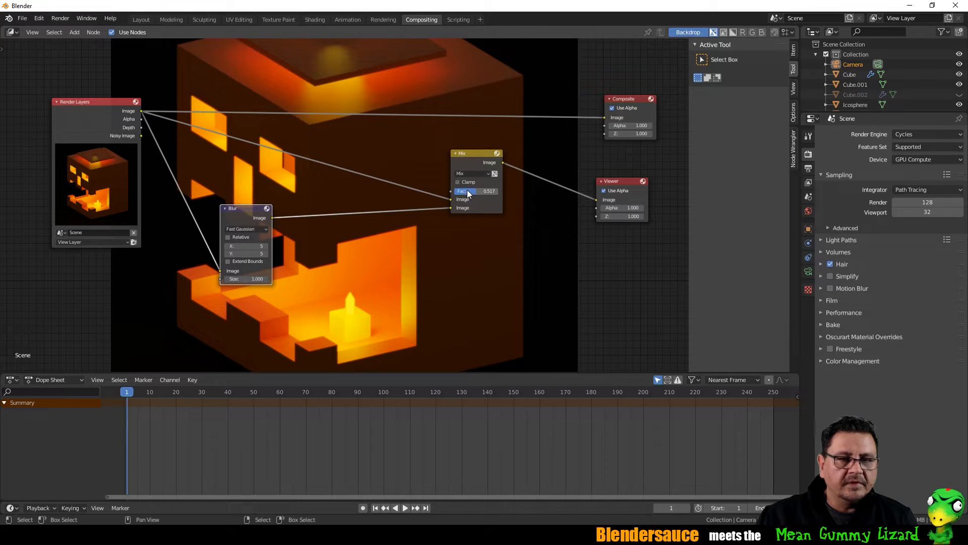
mouse_move(473, 191)
left_mouse_down()
mouse_move(494, 191)
mouse_move(466, 193)
left_mouse_up()
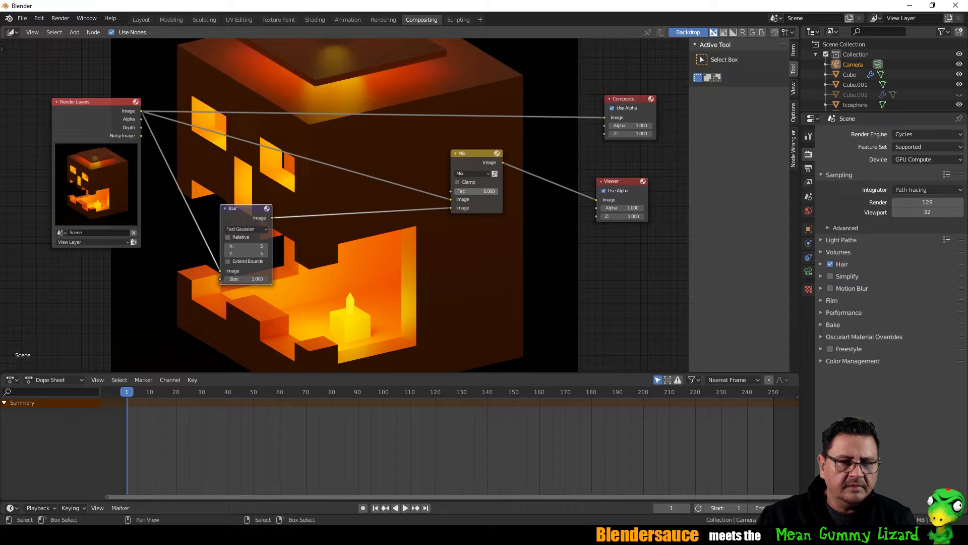
left_click(469, 191)
type("0.2")
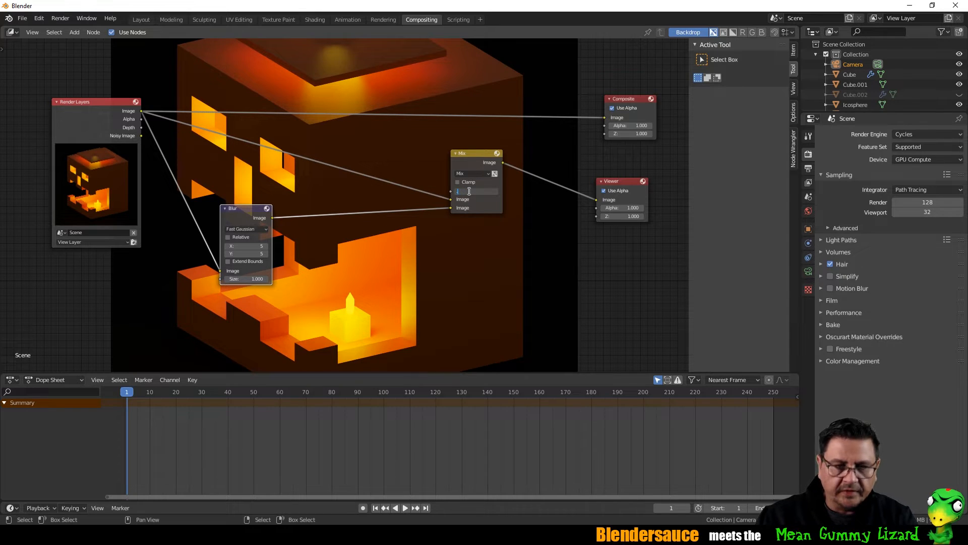
key("Return")
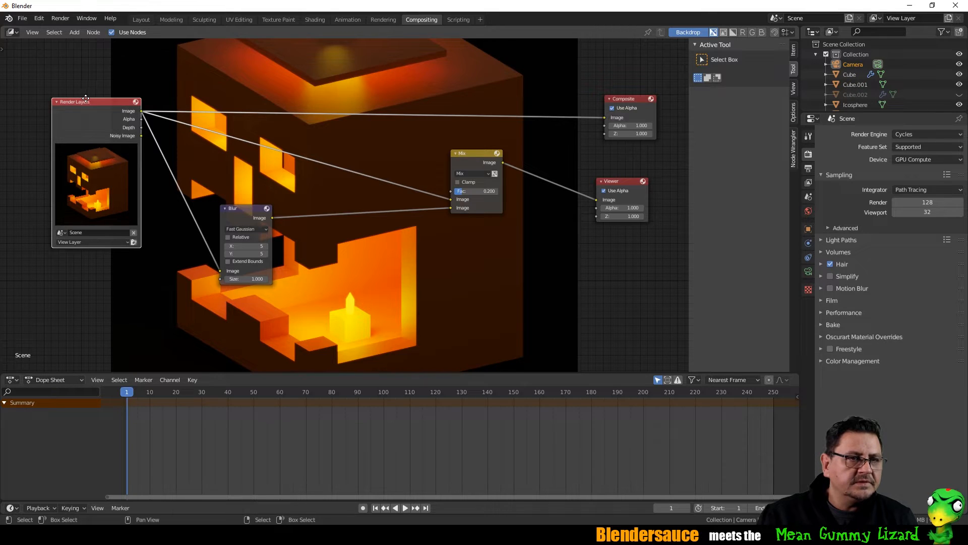
Step: Rearrange the Render Layers, Mix and Blur nodes to free space around the Mix and ahead of the outputs
left_click_drag(129, 111, 94, 108)
left_click_drag(469, 154, 374, 168)
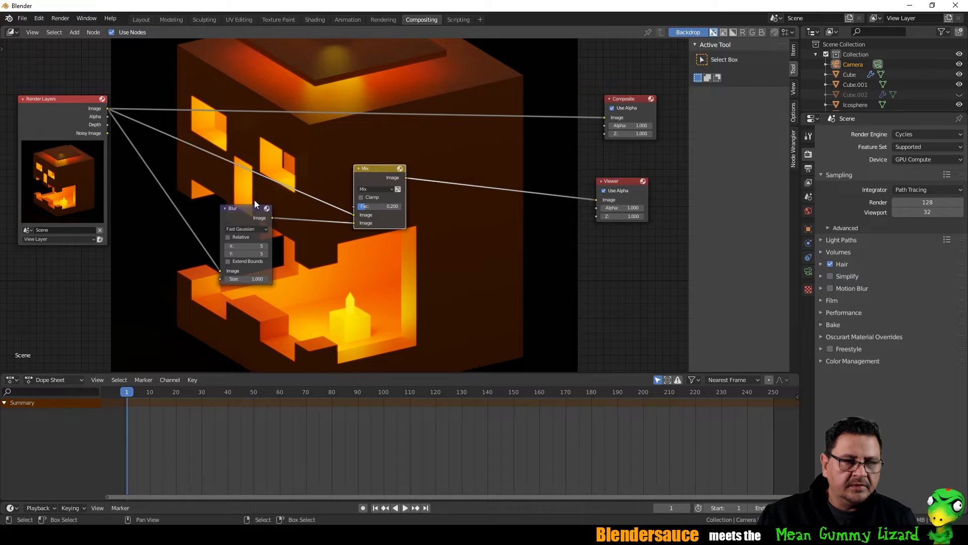
left_click_drag(241, 210, 210, 227)
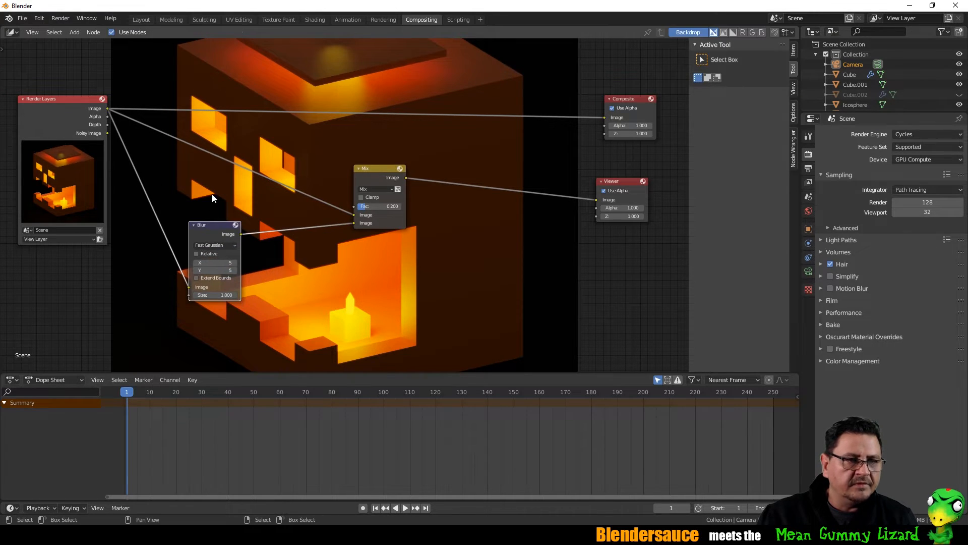
Step: Insert a Glare node between Render Layers and the Mix node's first image input, and move the Blur and Mix nodes clear of it
key("shift+a")
mouse_move(219, 193)
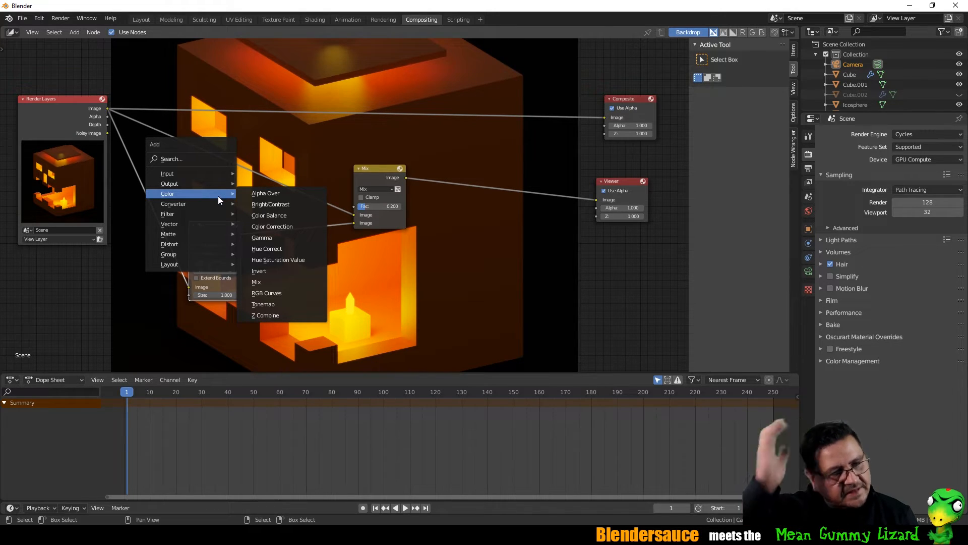
mouse_move(216, 211)
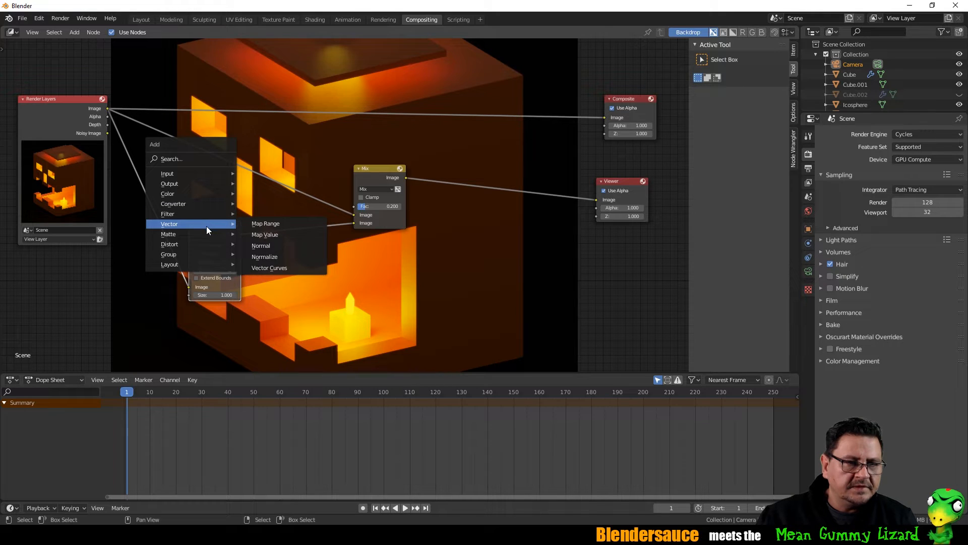
mouse_move(198, 239)
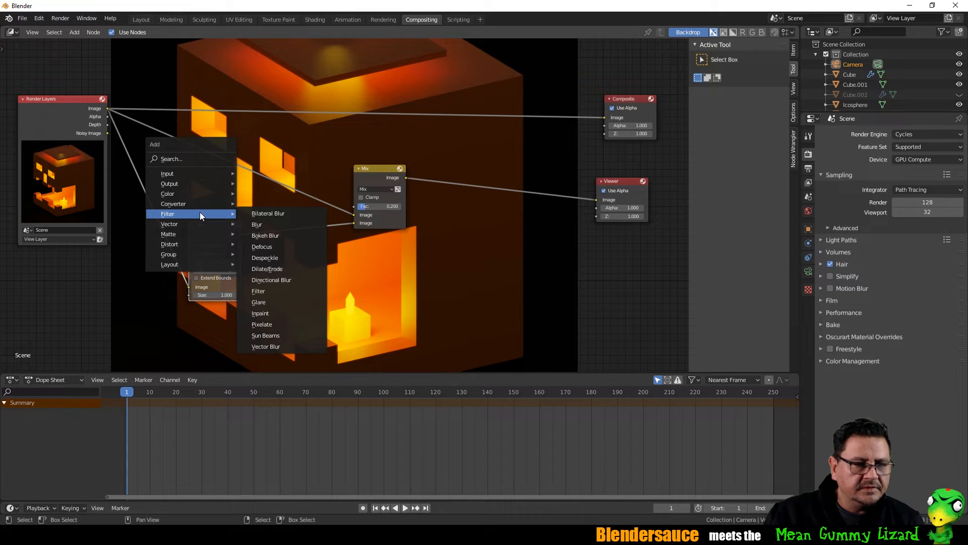
left_click(259, 302)
left_click(244, 131)
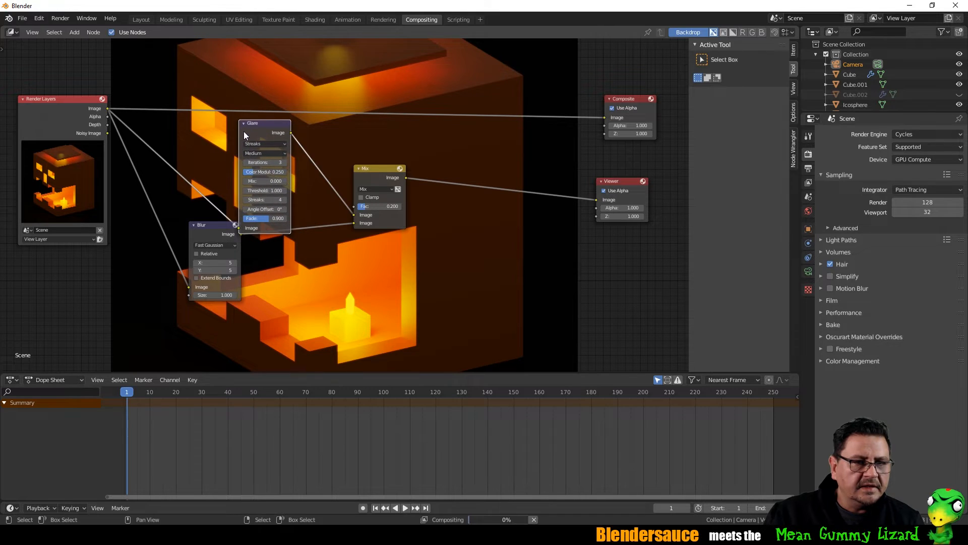
left_click_drag(209, 220, 194, 270)
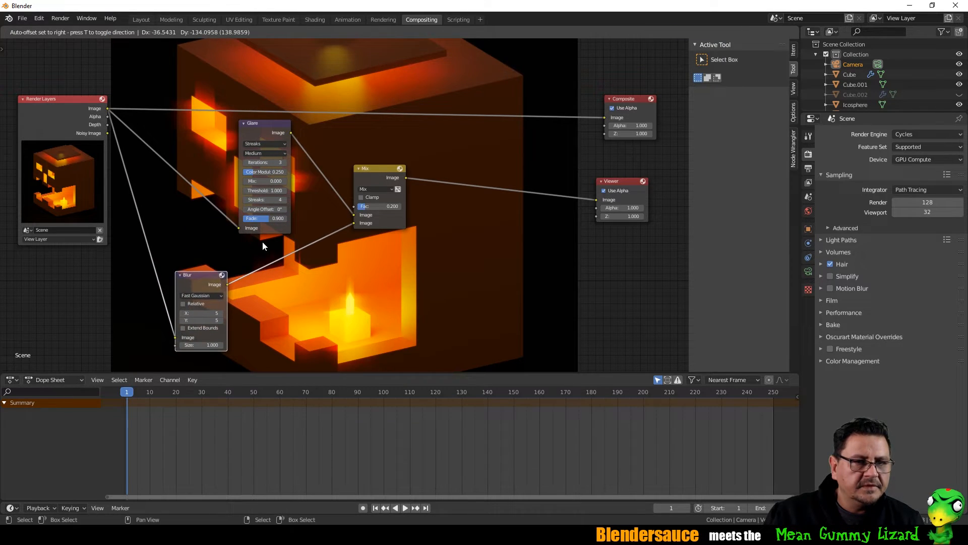
left_click_drag(369, 171, 417, 176)
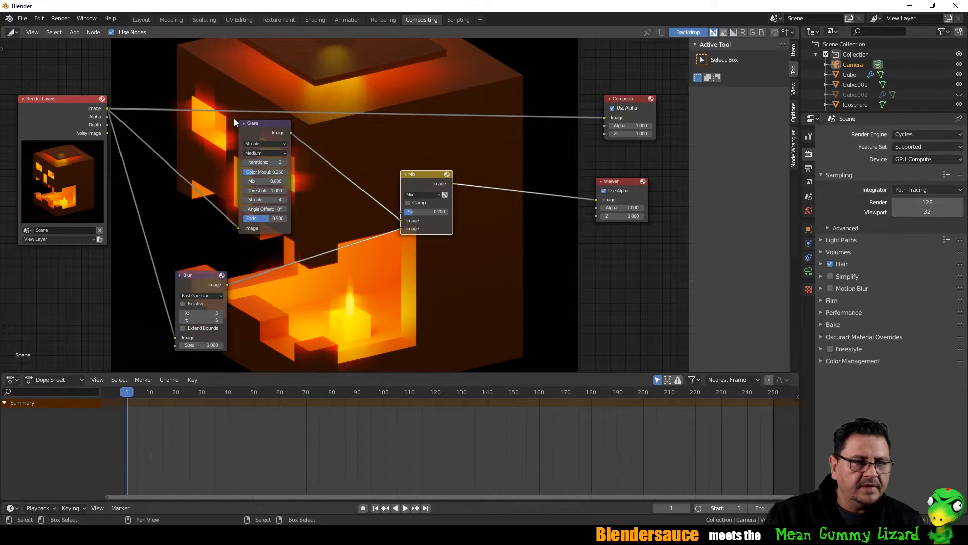
Step: Reposition the Glare node, try its Ghosts glare type and settle on Fog Glow
left_click_drag(263, 123, 326, 125)
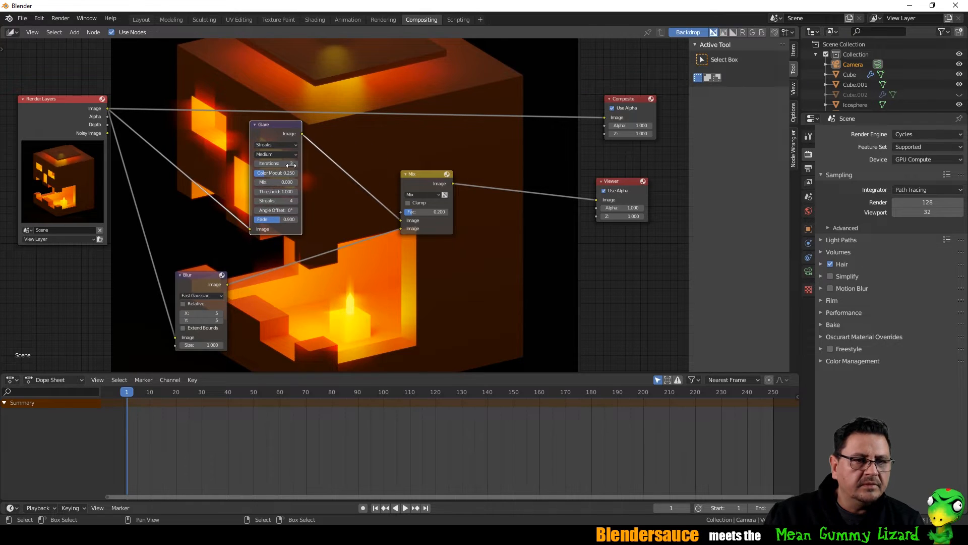
left_click(292, 145)
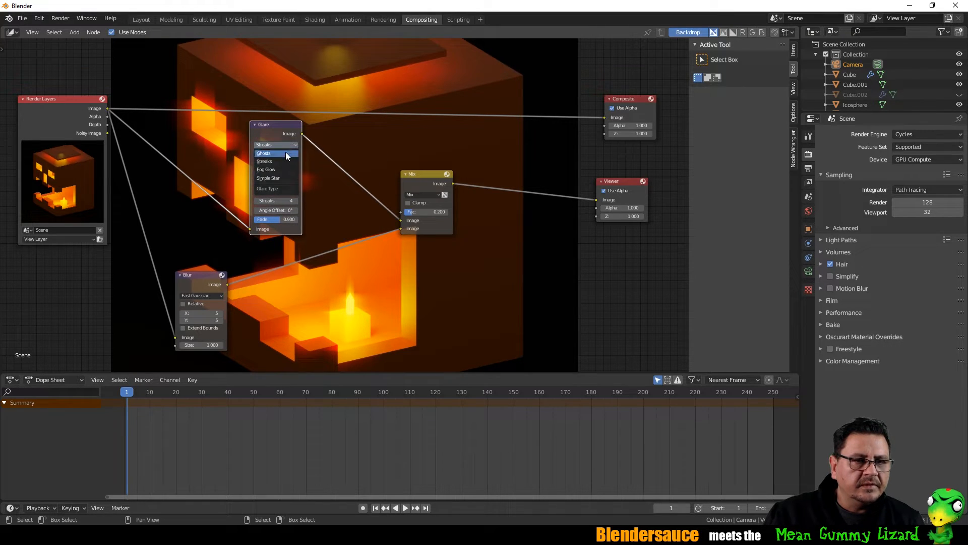
left_click(286, 153)
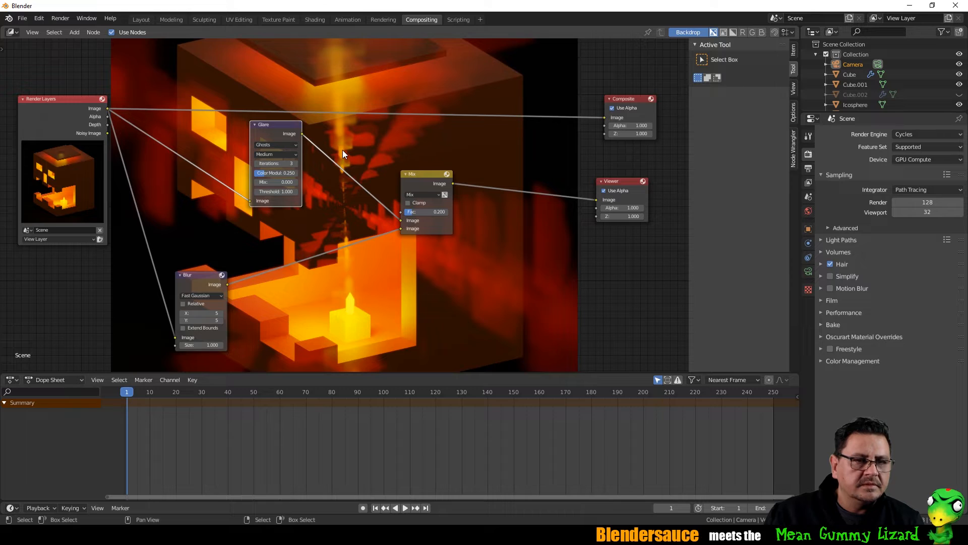
left_click(296, 145)
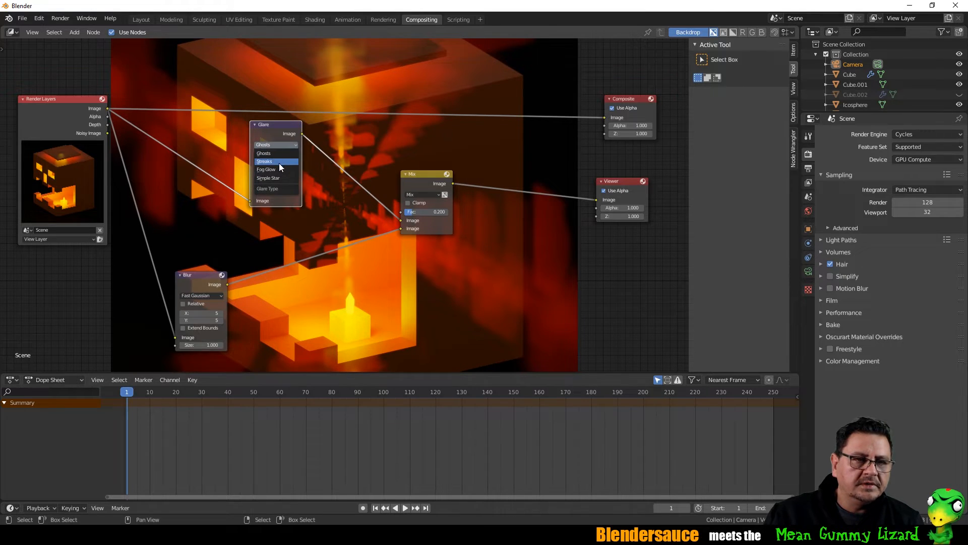
left_click(279, 169)
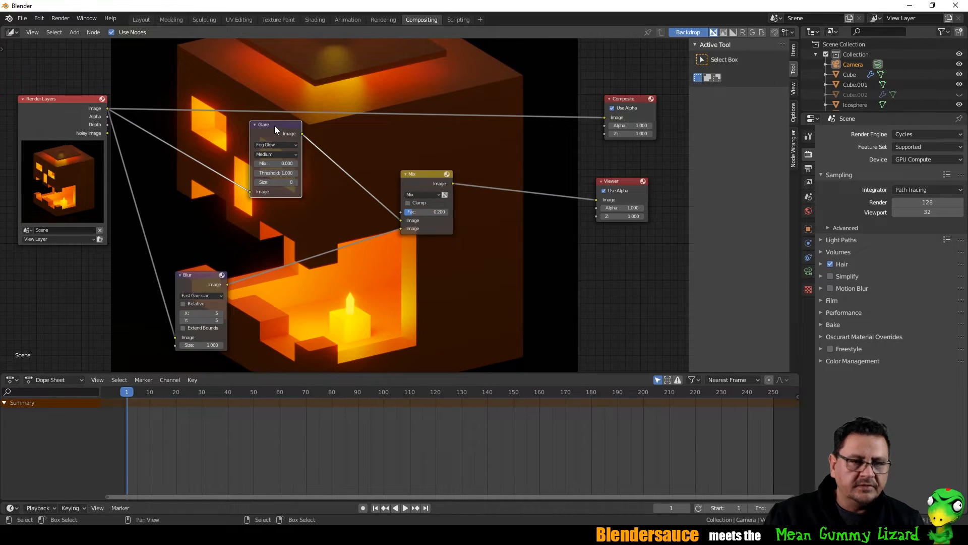
Step: Mute and unmute the Glare node to compare the glow, shift it slightly, and connect the Mix output to the Composite node
key("m")
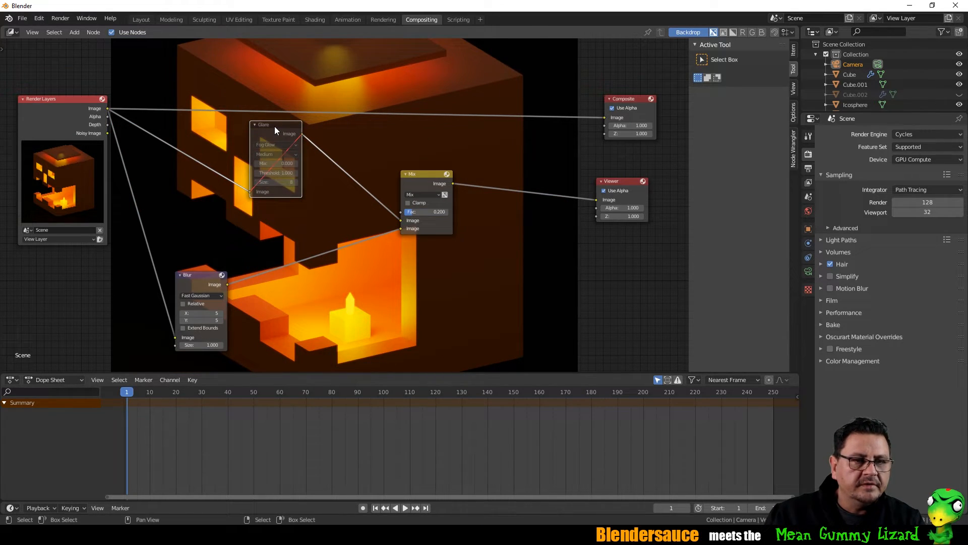
key("m")
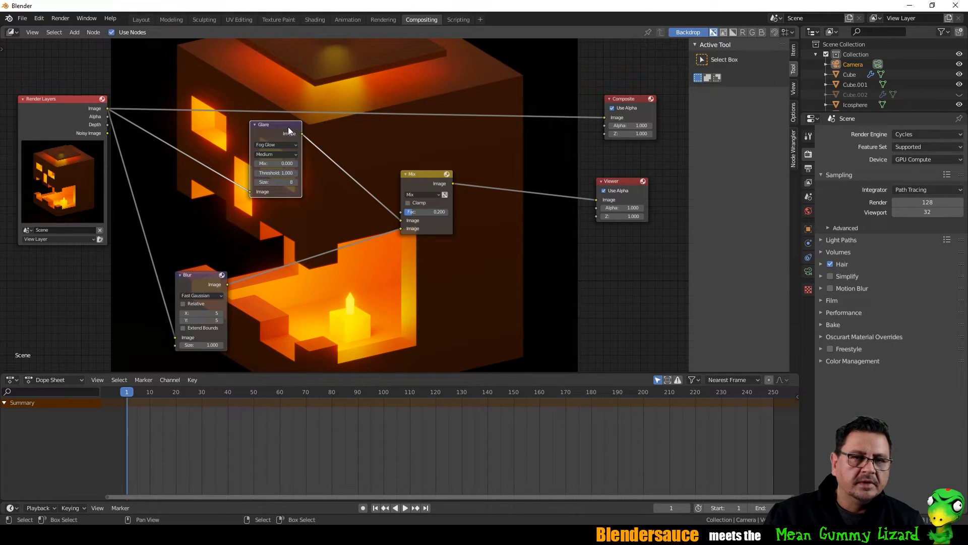
left_click_drag(289, 128, 277, 143)
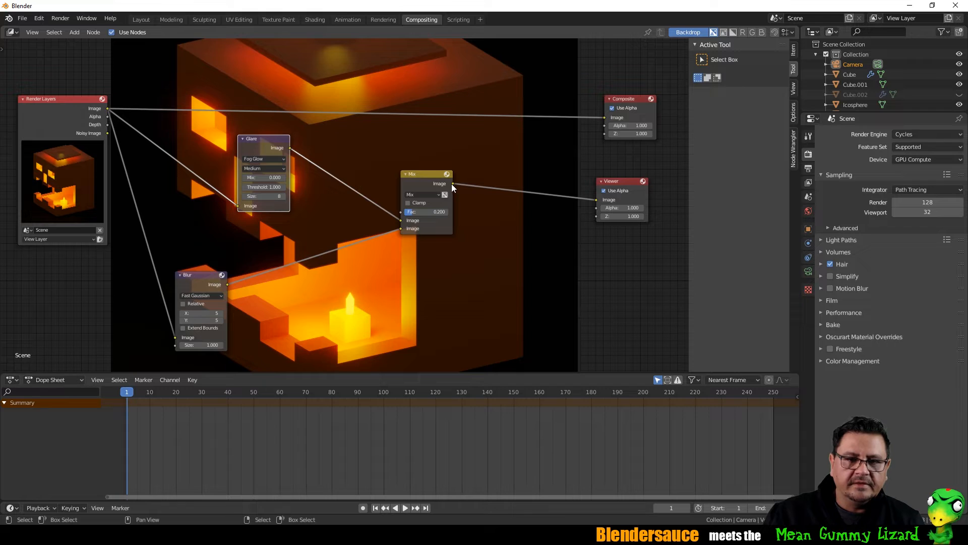
left_click_drag(454, 184, 606, 117)
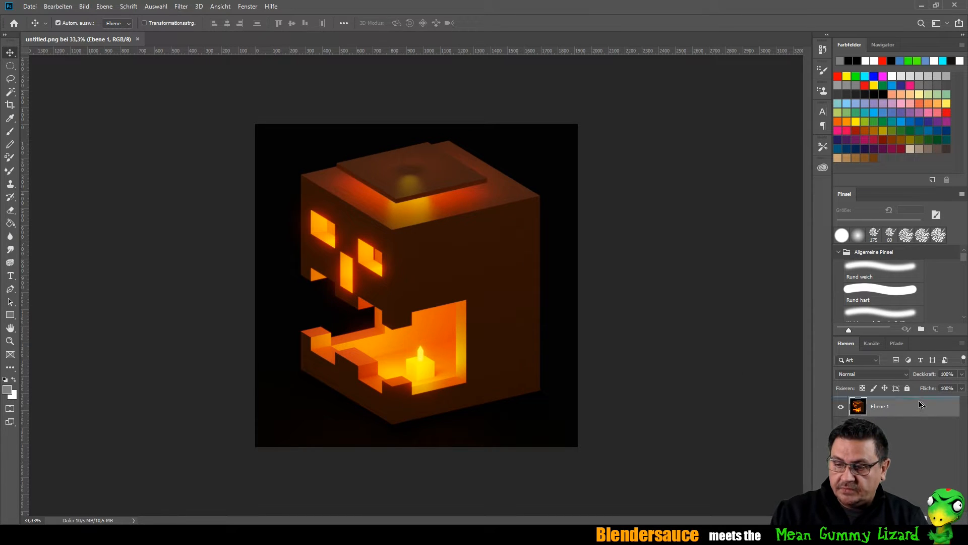
Step: Switch to Photoshop, duplicate the pumpkin render's layer and set the copy's blend mode to Weiches Licht
key("ctrl+j")
left_click(900, 374)
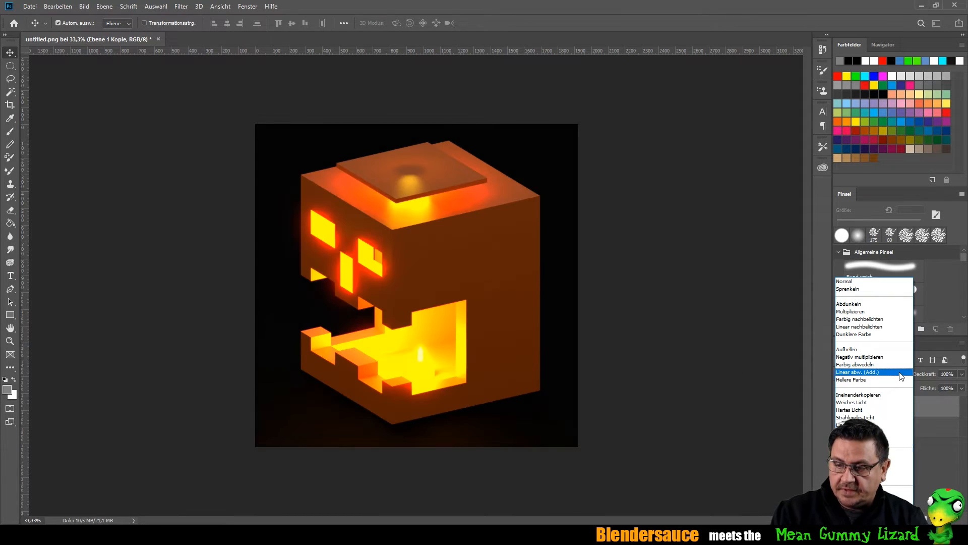
left_click(874, 405)
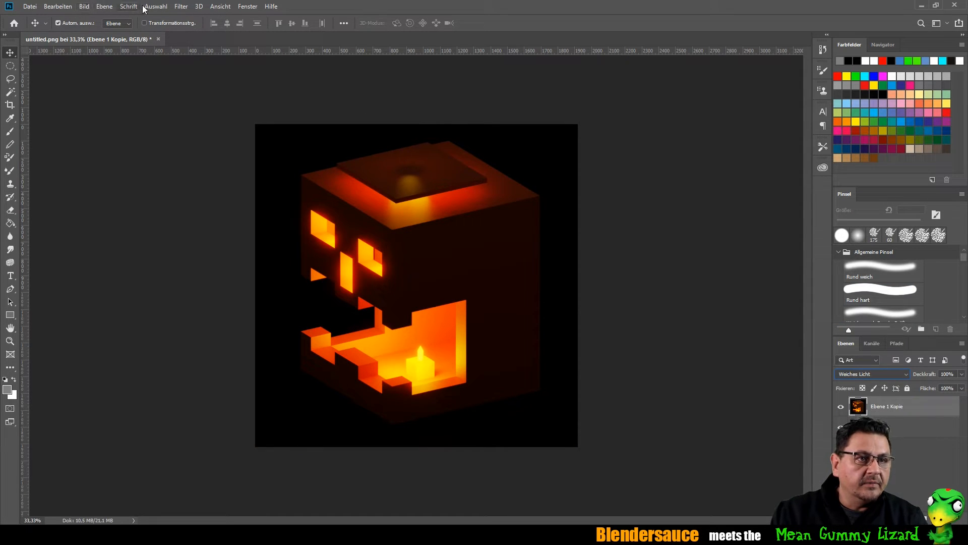
Step: Apply a Gaussian blur (Gaußscher Weichzeichner) with a radius of 40 pixels to the duplicated layer
left_click(179, 6)
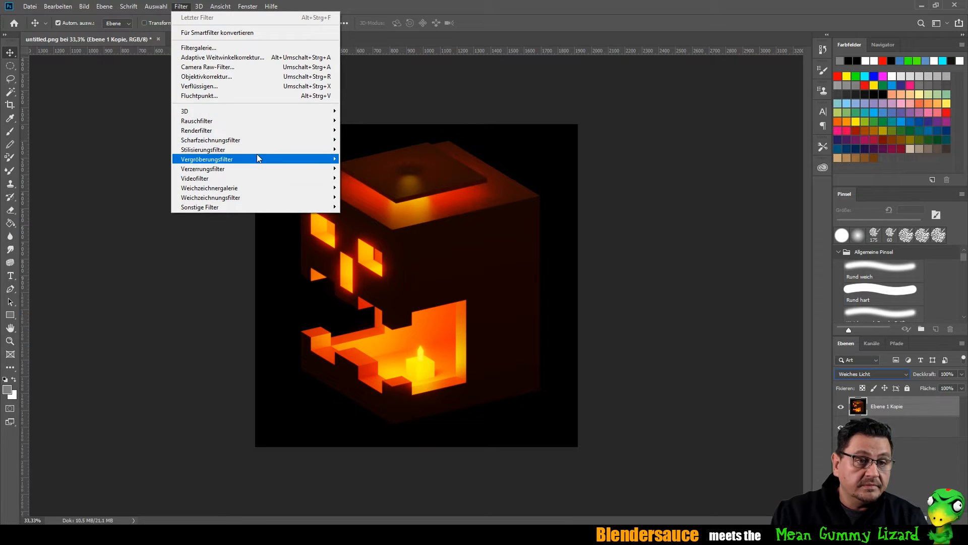
mouse_move(258, 189)
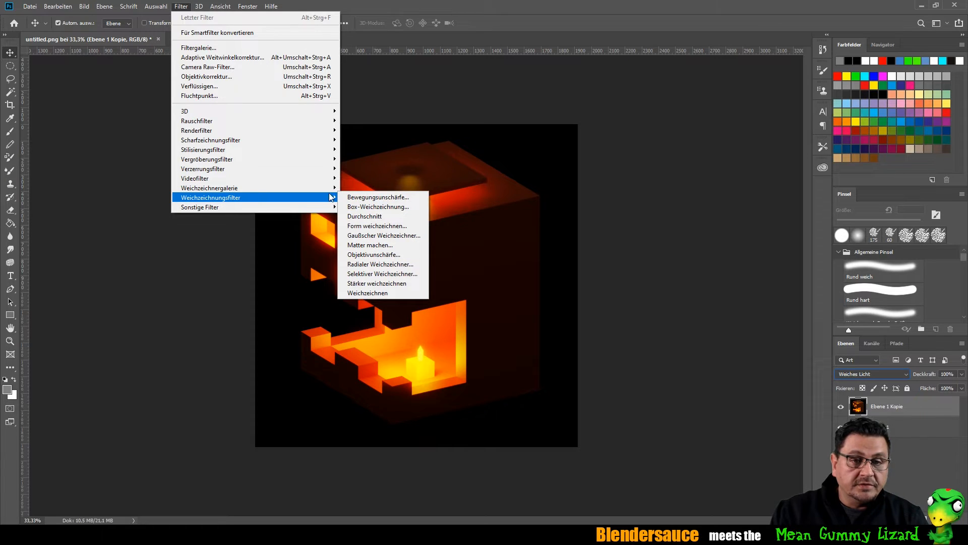
left_click(390, 236)
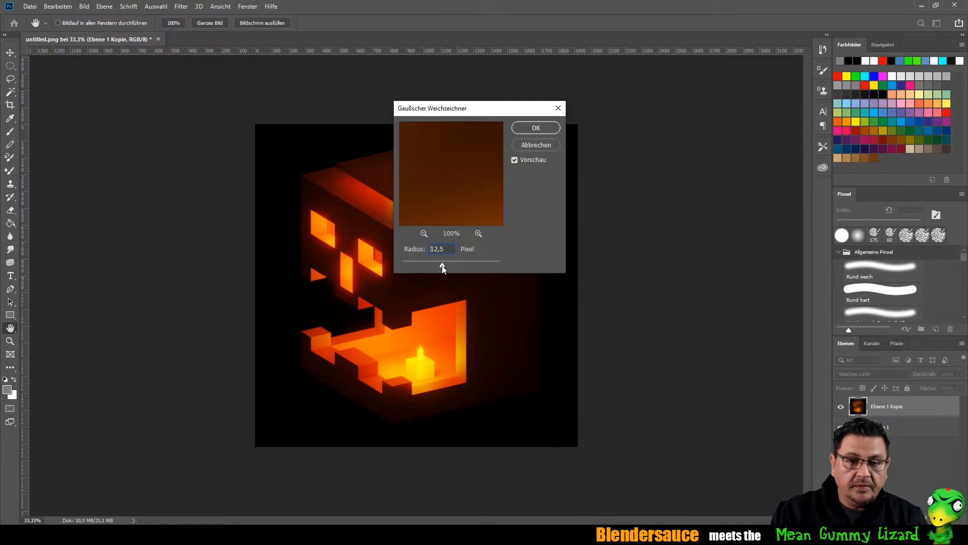
left_click_drag(428, 267, 434, 266)
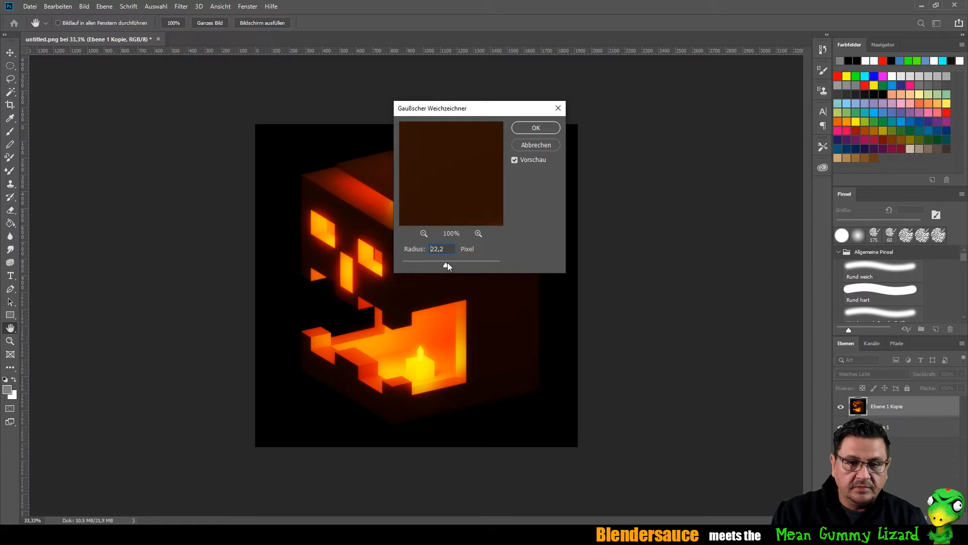
left_click_drag(447, 262, 452, 263)
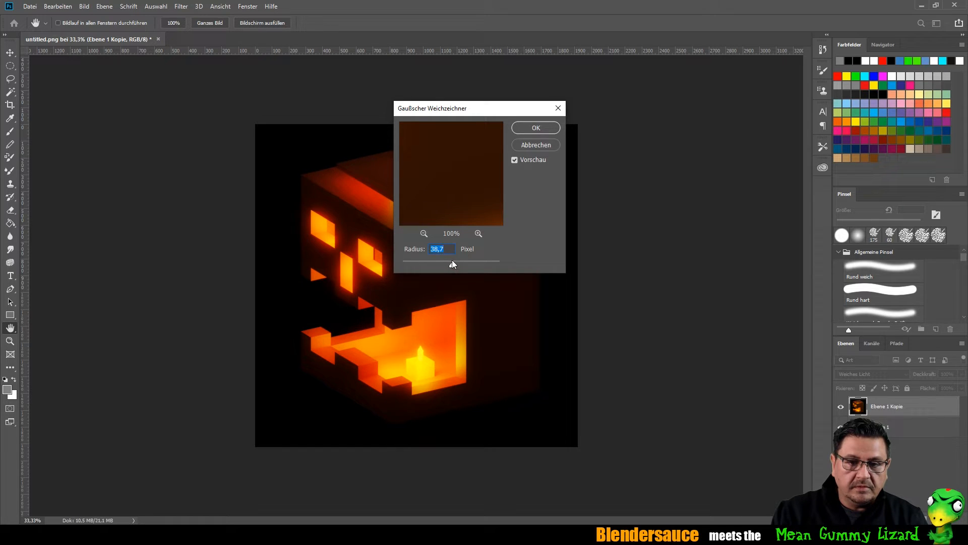
type("40")
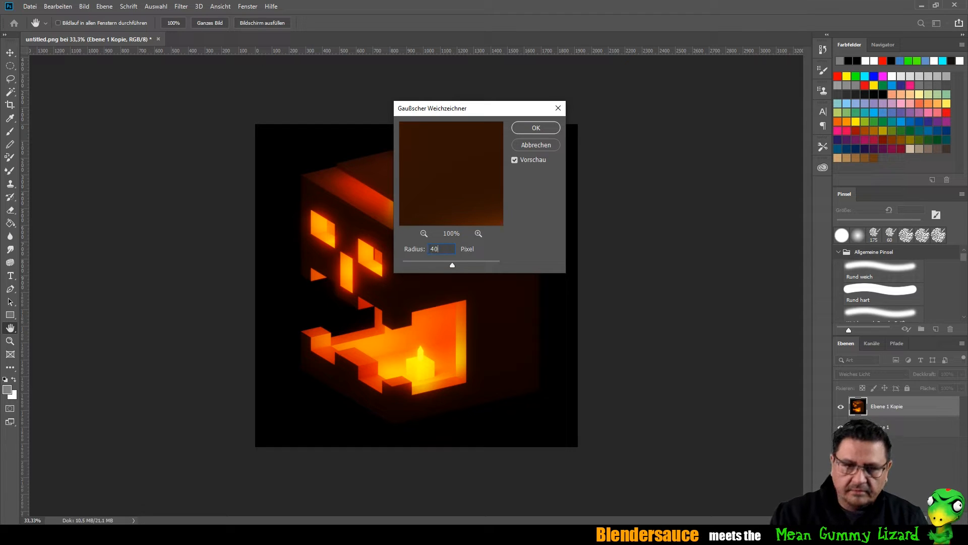
left_click(524, 129)
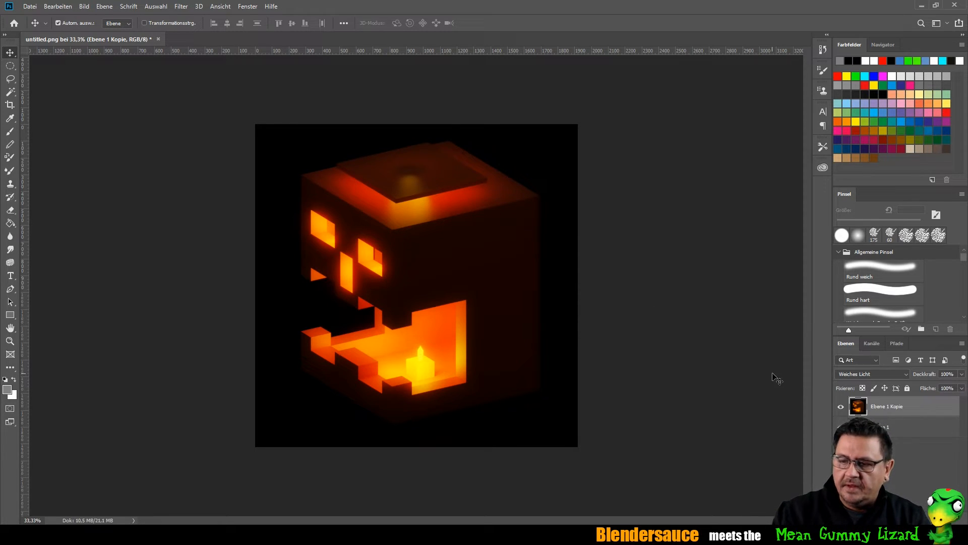
Step: Hide and show the blurred copy to compare the effect, and reduce its opacity to 33%
left_click(842, 408)
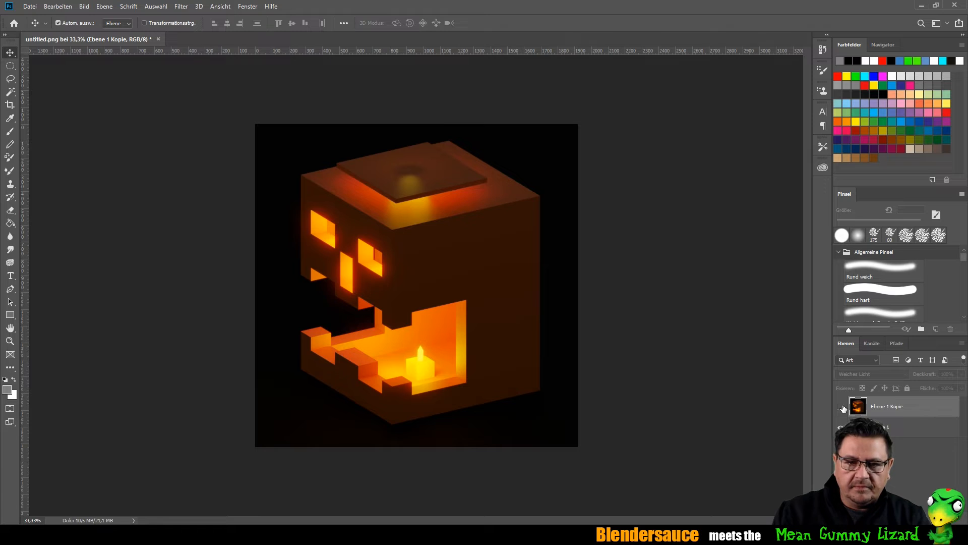
left_click(841, 408)
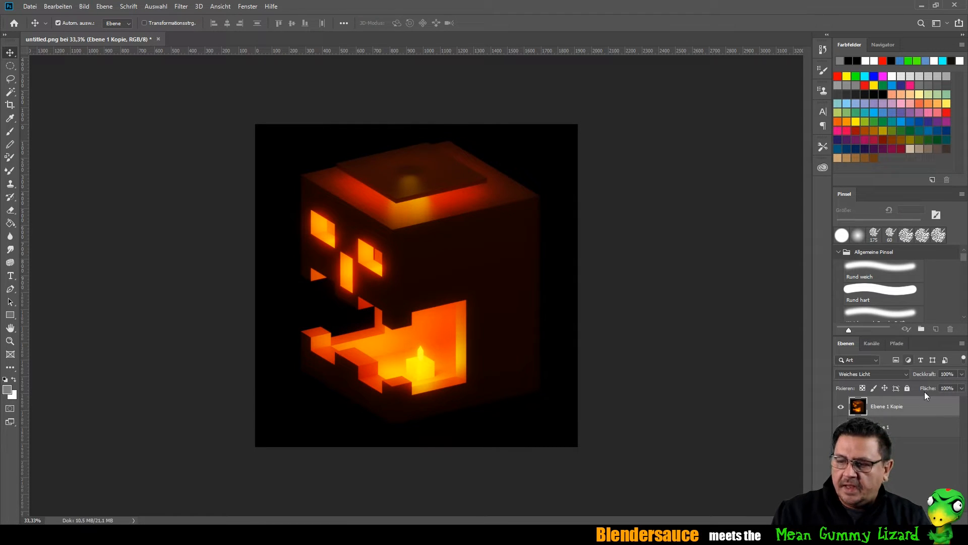
left_click(961, 374)
left_click_drag(961, 386, 930, 385)
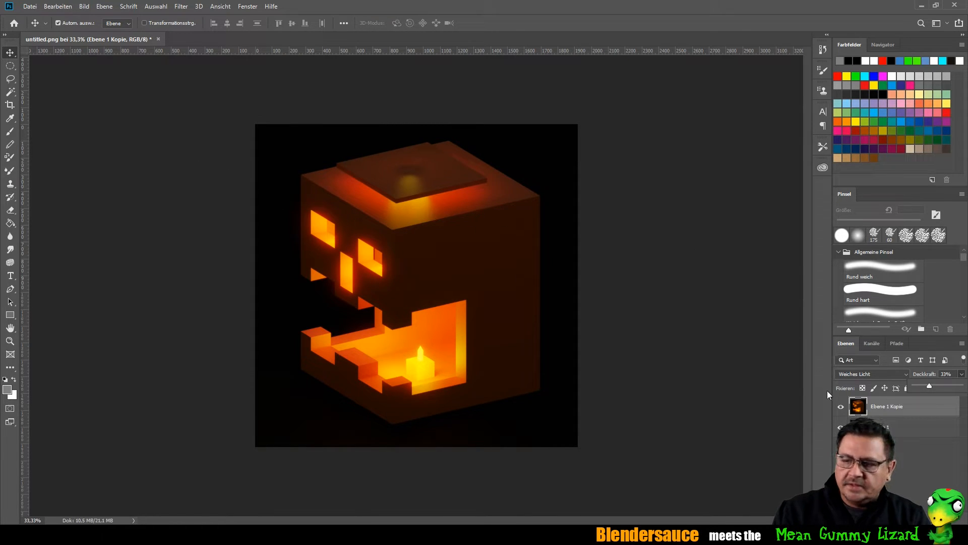
Step: Add a new empty layer and set up the Gradient tool with default colors and a black-to-transparent gradient
key("ctrl+shift+alt+n")
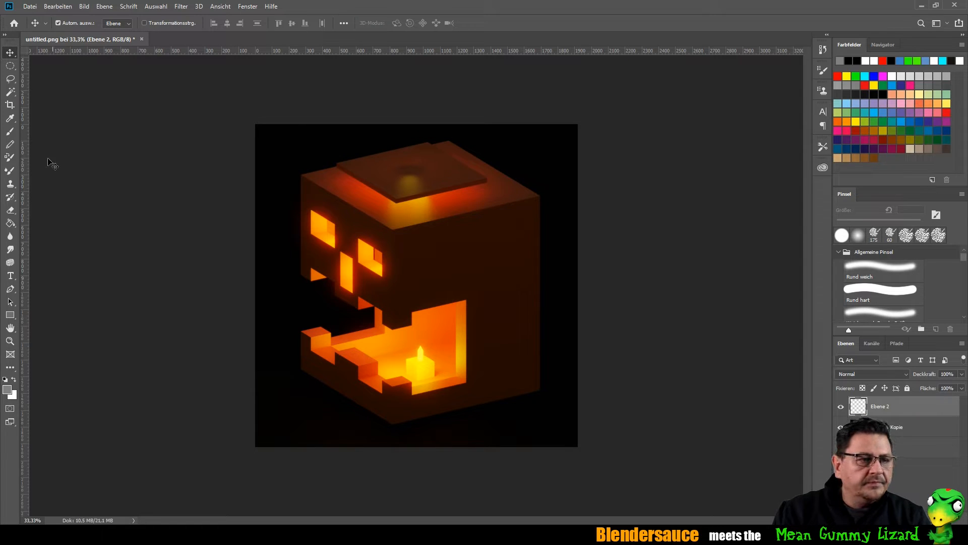
left_click(12, 223)
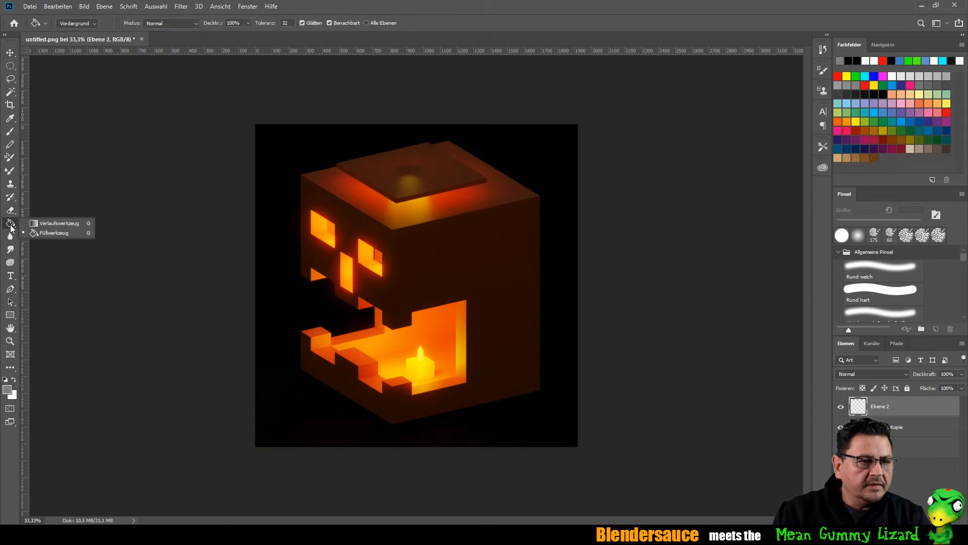
left_click(69, 223)
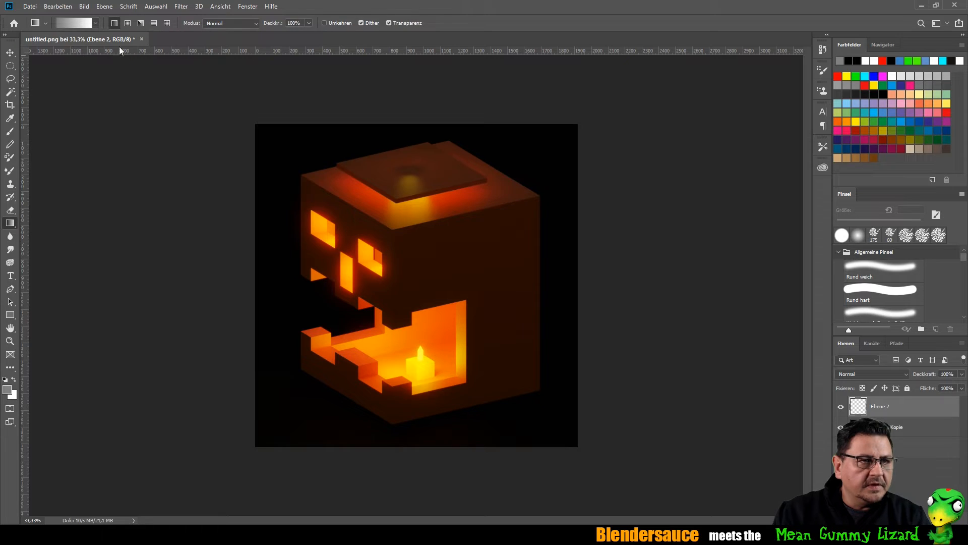
left_click(95, 23)
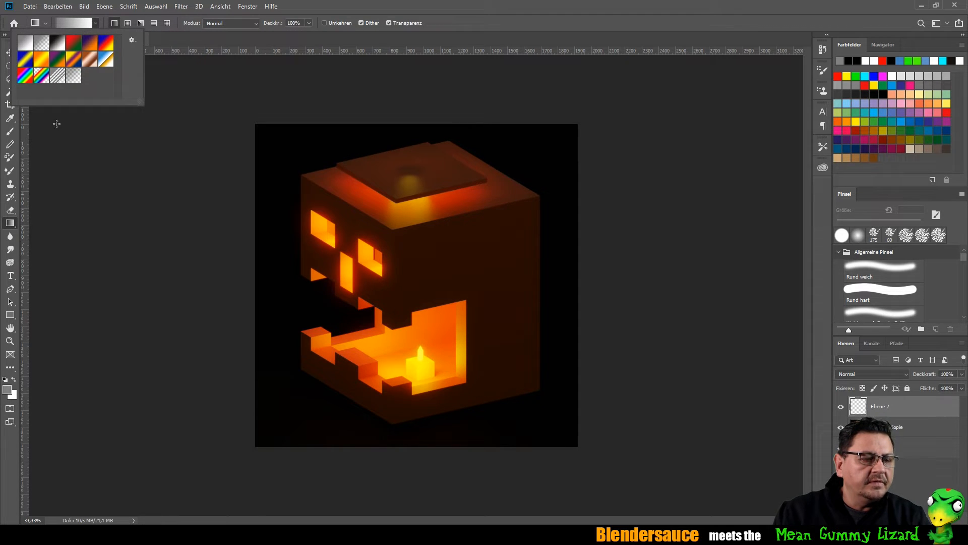
left_click(6, 380)
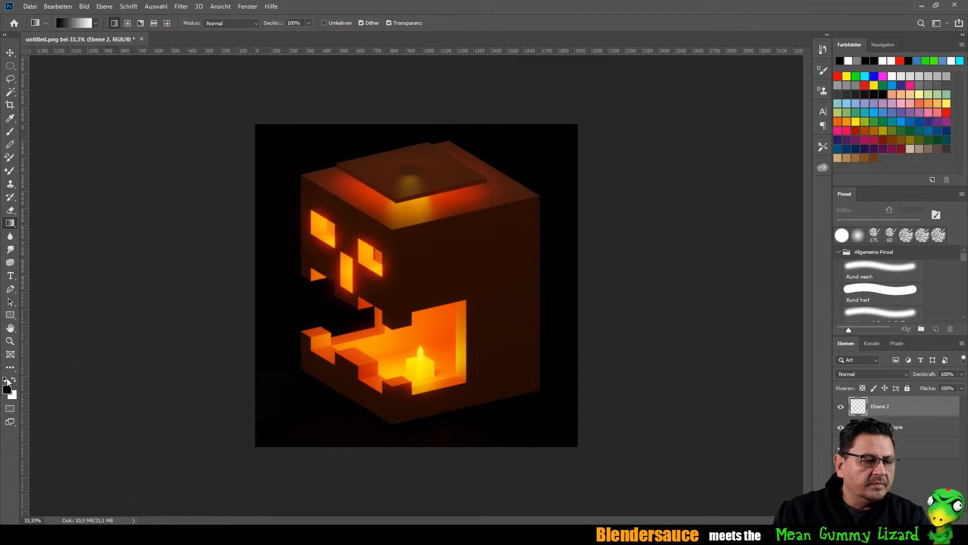
left_click(96, 24)
left_click(41, 43)
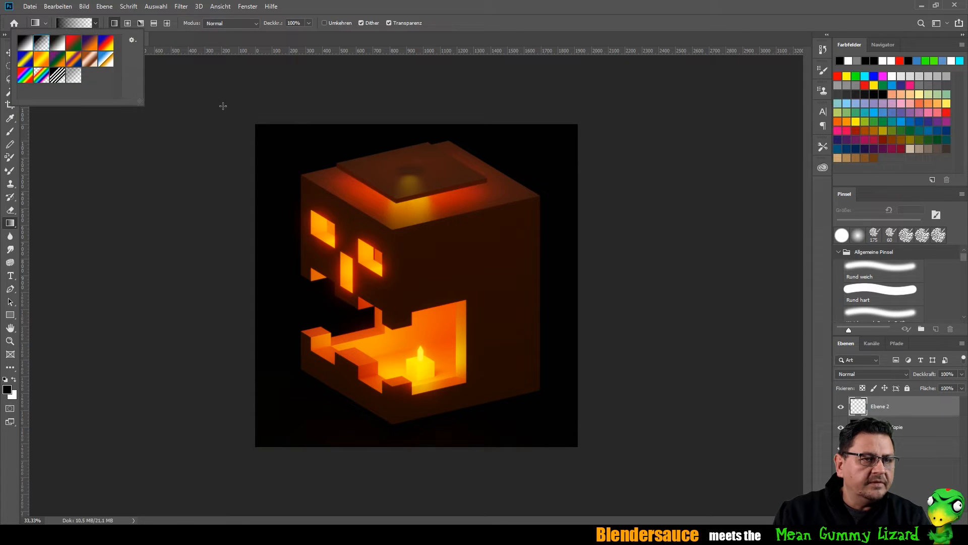
Step: Fade the cube's right side, rear top corner and lower right edge into black with short gradients, and undo the last gradient
left_click(568, 273)
left_click_drag(568, 272, 508, 284)
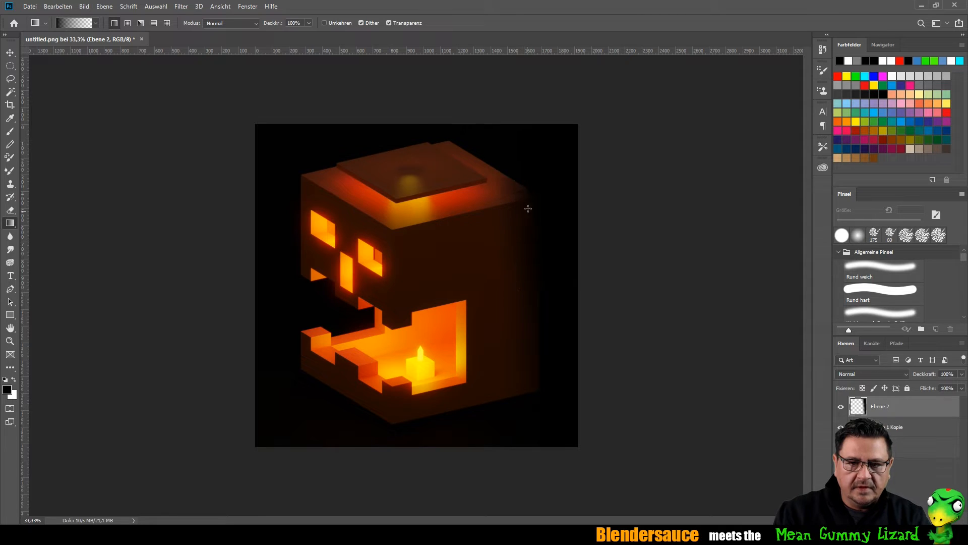
left_click_drag(535, 137, 497, 161)
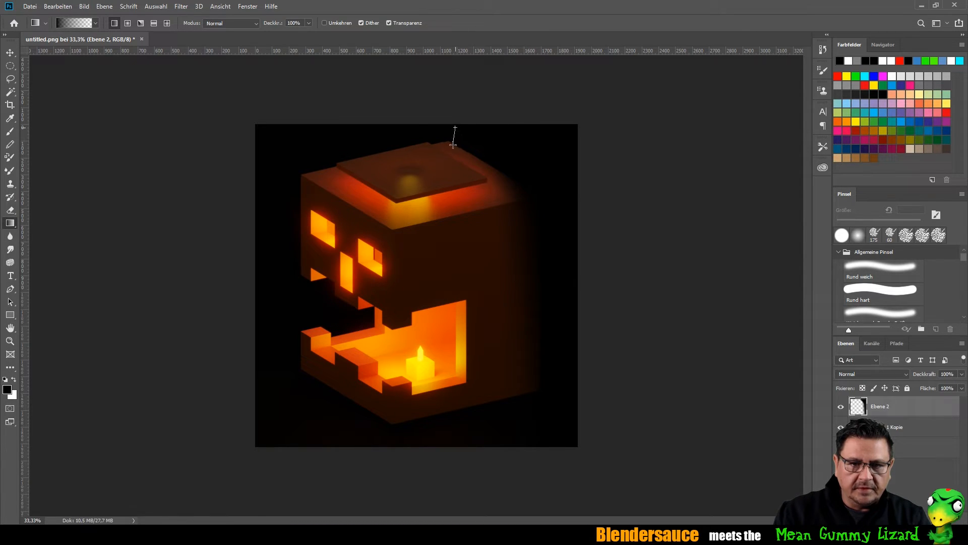
left_click_drag(456, 164, 456, 164)
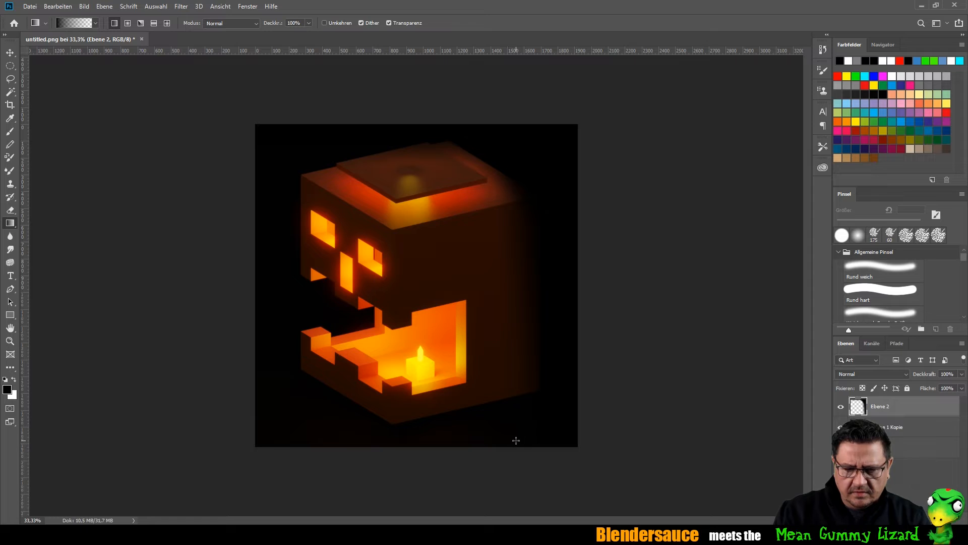
left_click_drag(512, 420, 500, 416)
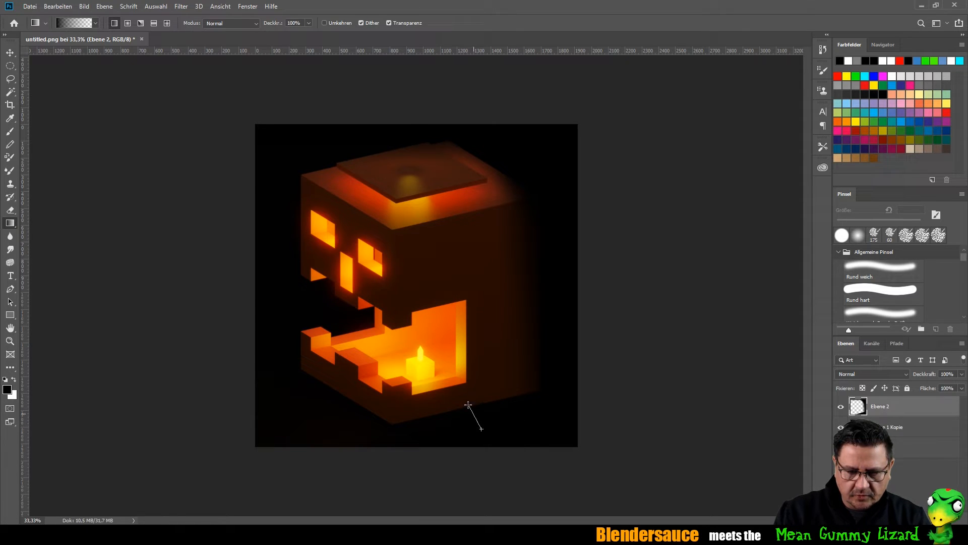
left_click_drag(469, 404, 439, 406)
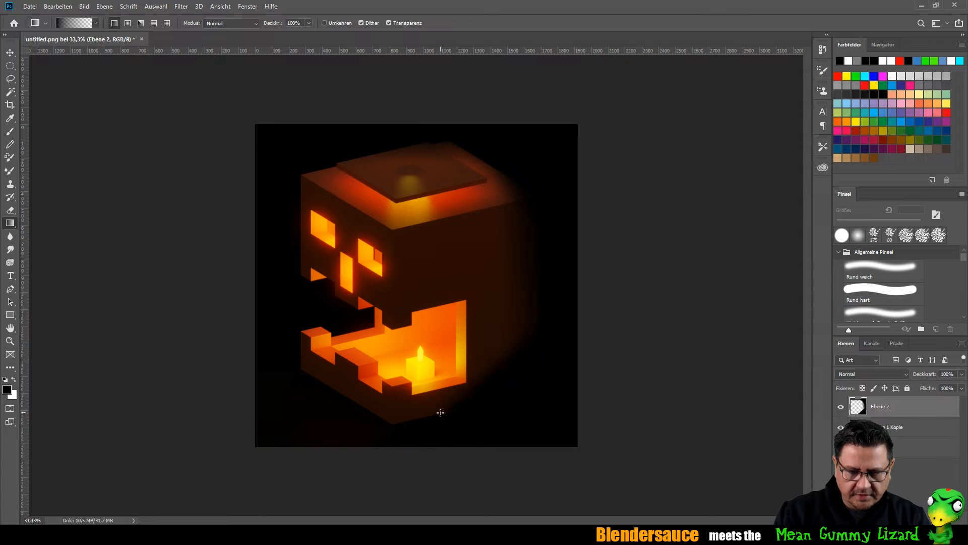
key("ctrl+z")
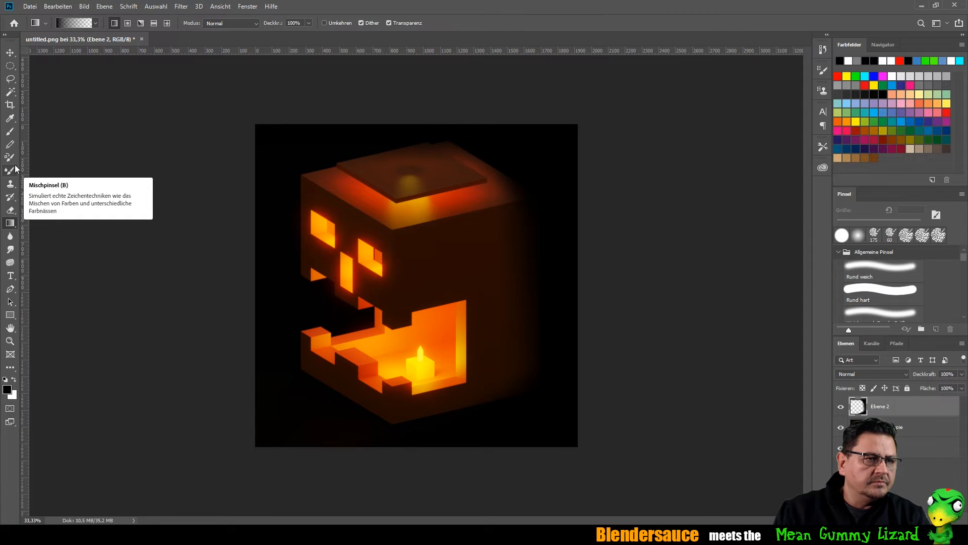
Step: Set up the Brush tool with the soft round tip (Rund weich), a size of 700 px and an opacity of 19%
left_click(11, 133)
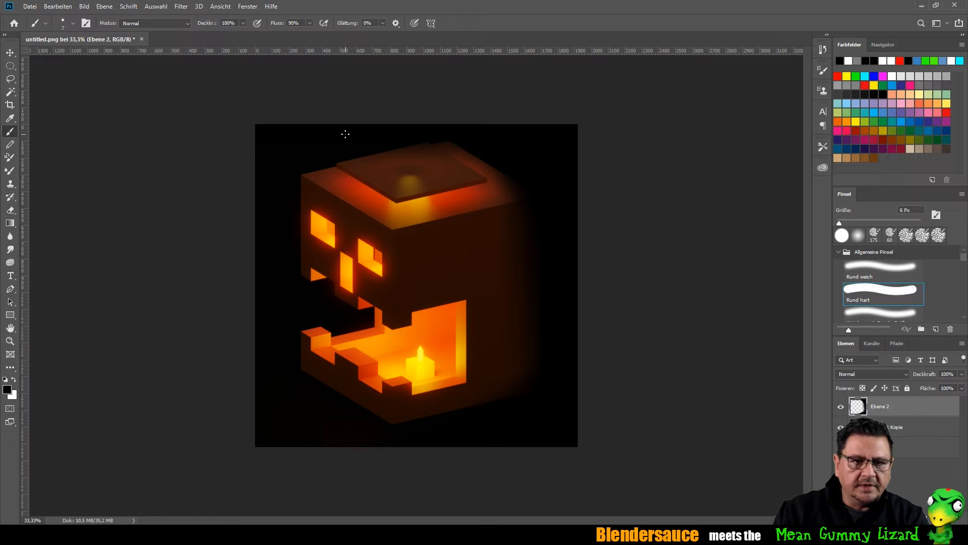
key("bracketright")
key("bracketright")
key("bracketright")
key("bracketright")
key("bracketright")
key("bracketright")
key("bracketright")
key("bracketright")
key("bracketright")
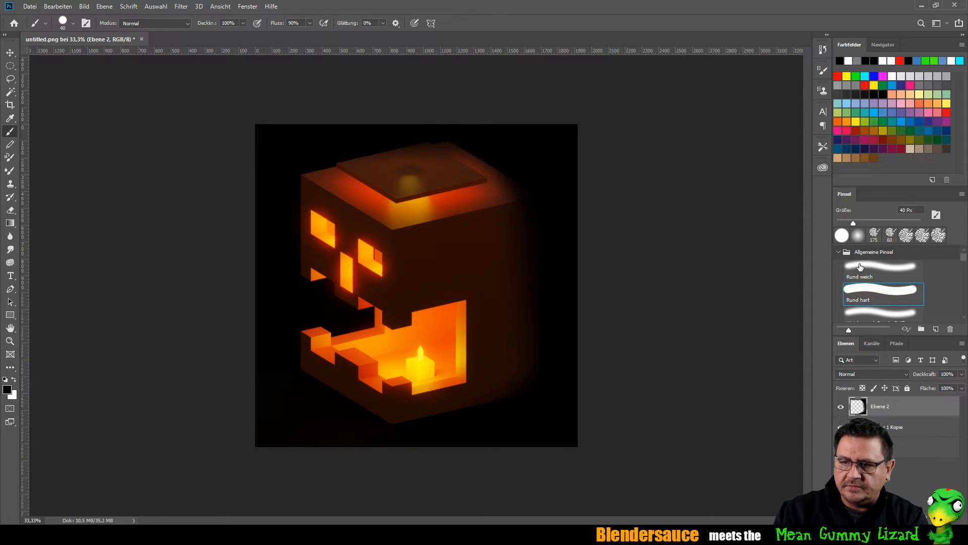
left_click(875, 272)
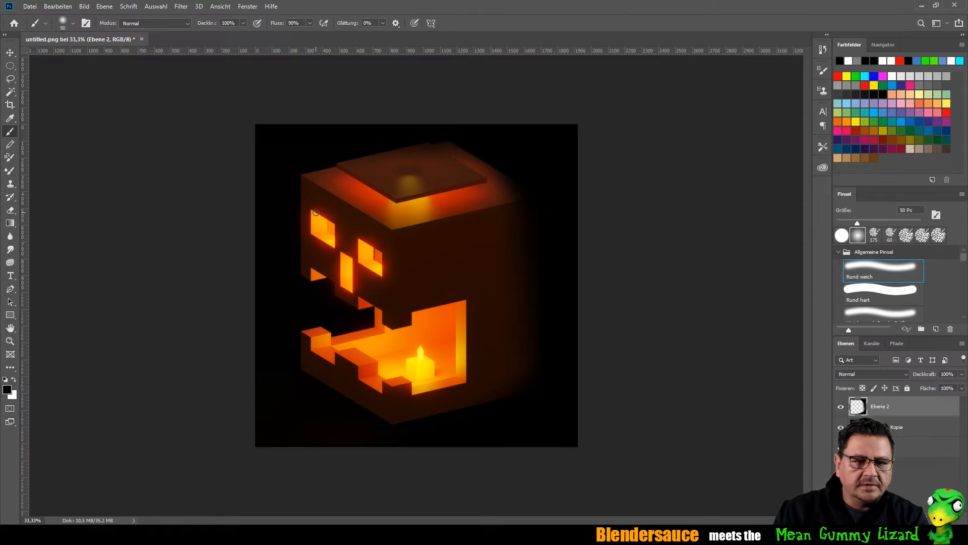
key("bracketright")
key("bracketright")
key("bracketright")
key("bracketright")
key("bracketright")
key("bracketright")
key("bracketright")
key("bracketright")
key("bracketright")
key("bracketright")
key("bracketright")
key("bracketright")
key("bracketright")
key("bracketright")
key("bracketright")
key("bracketright")
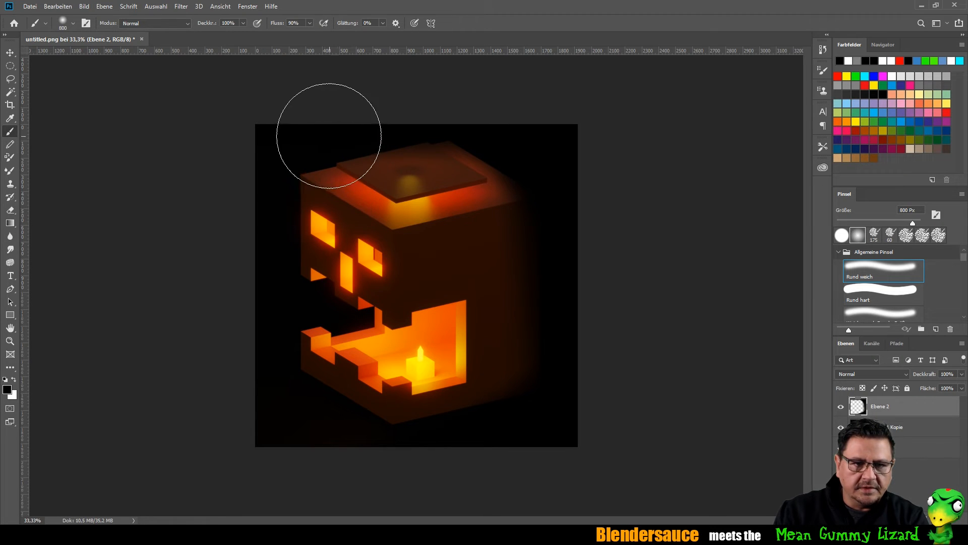
key("bracketleft")
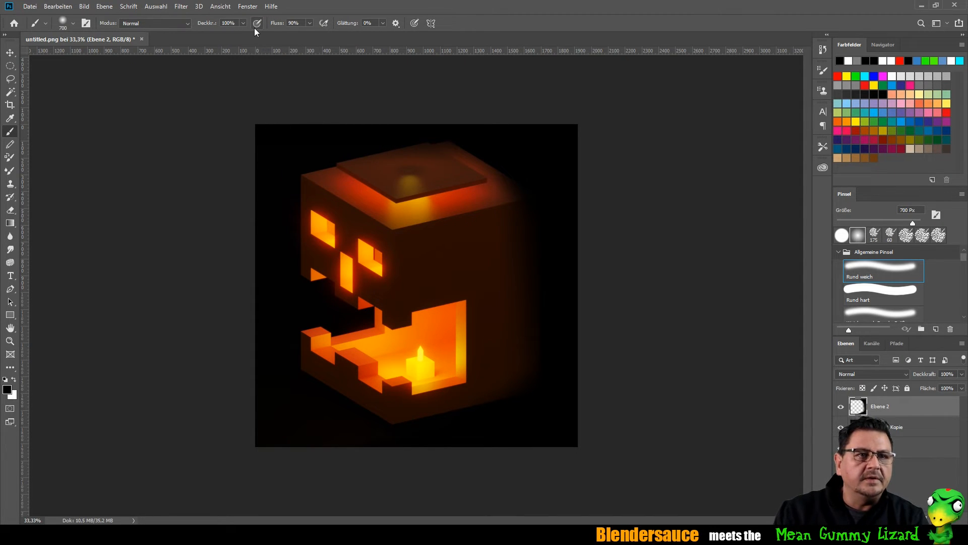
left_click(243, 23)
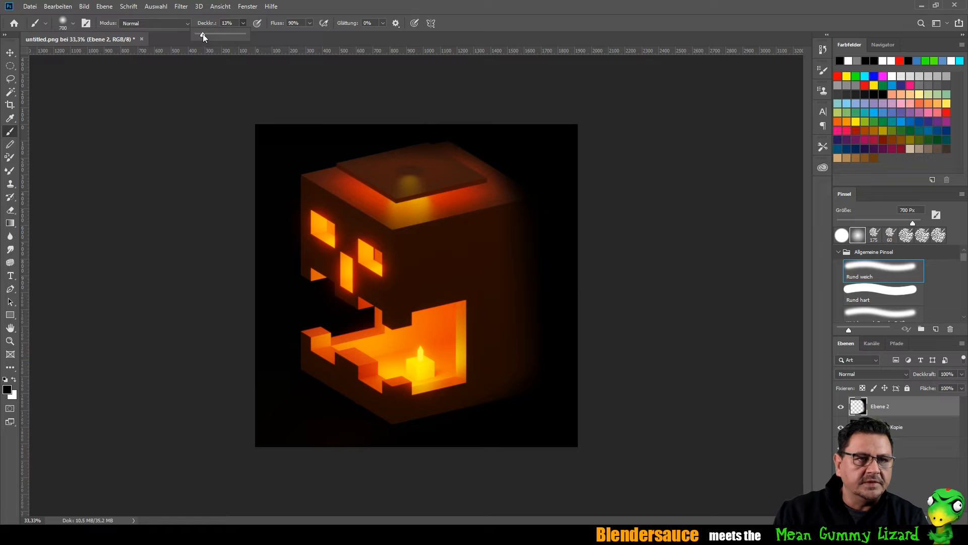
left_click_drag(204, 34, 206, 34)
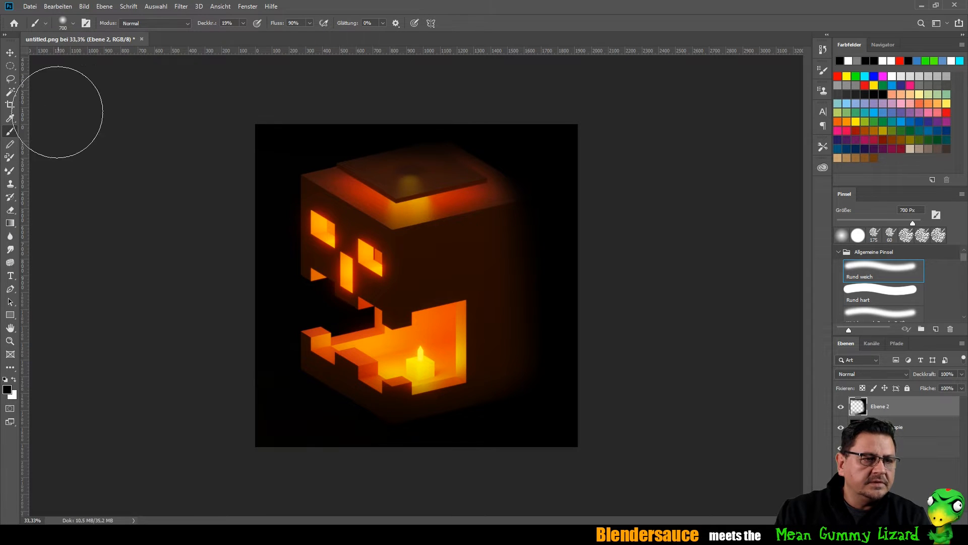
Step: Add the text "Happy Haloween" near the image's lower left corner in the Another Danger - Demo font
left_click(10, 275)
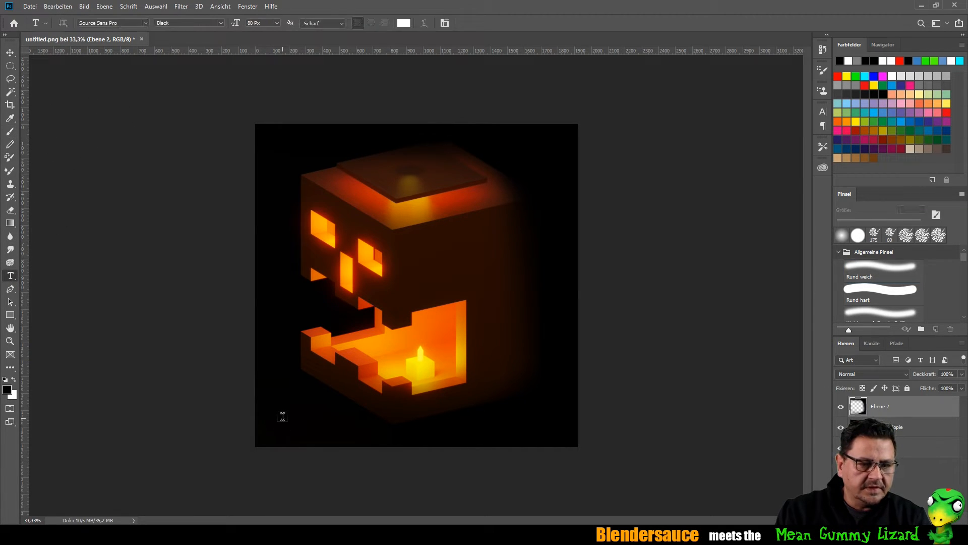
left_click(282, 415)
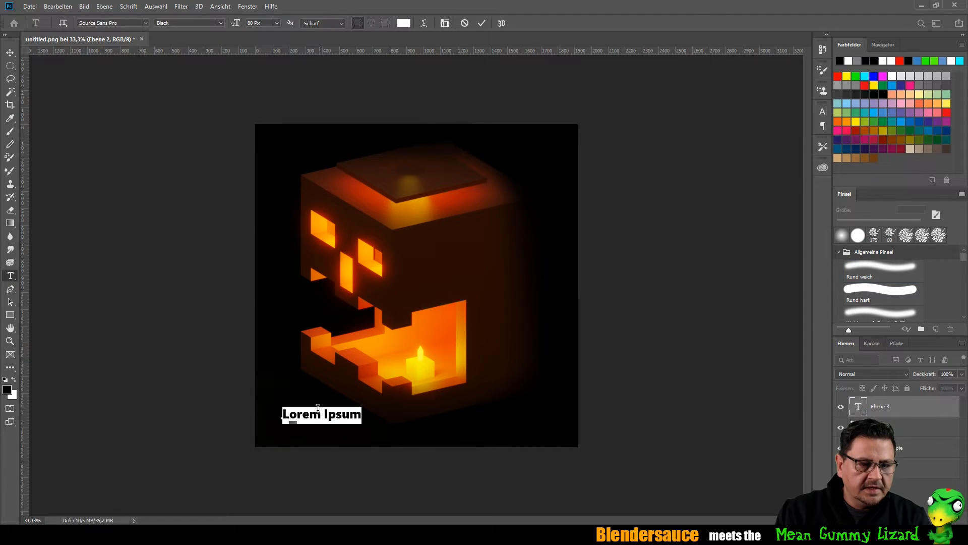
left_click(145, 23)
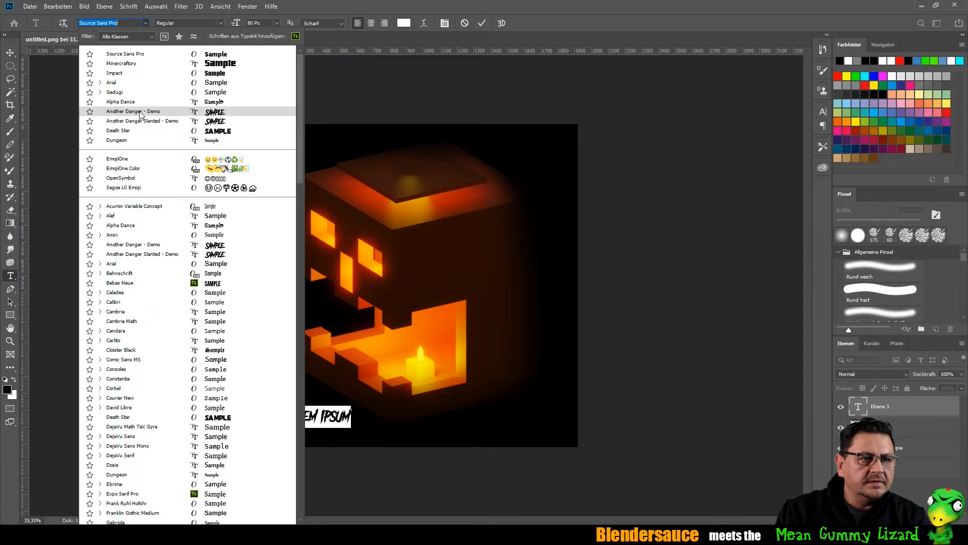
left_click(140, 112)
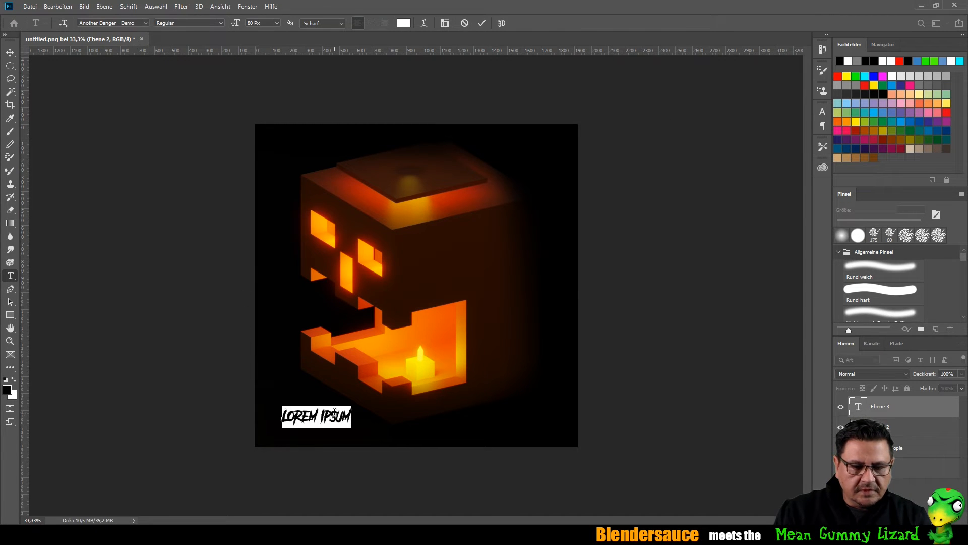
left_click(335, 412)
key("ctrl+a")
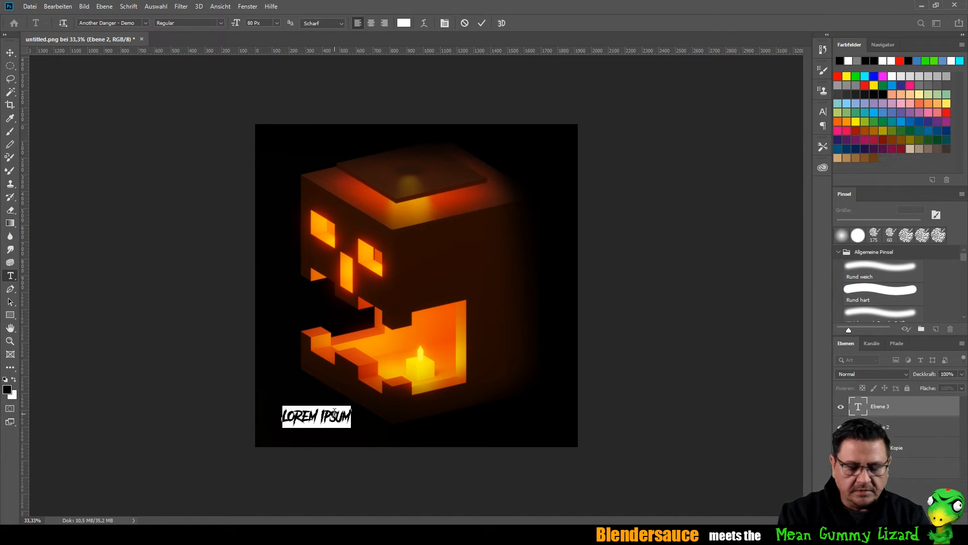
type("HAPPY HALLOWEEN")
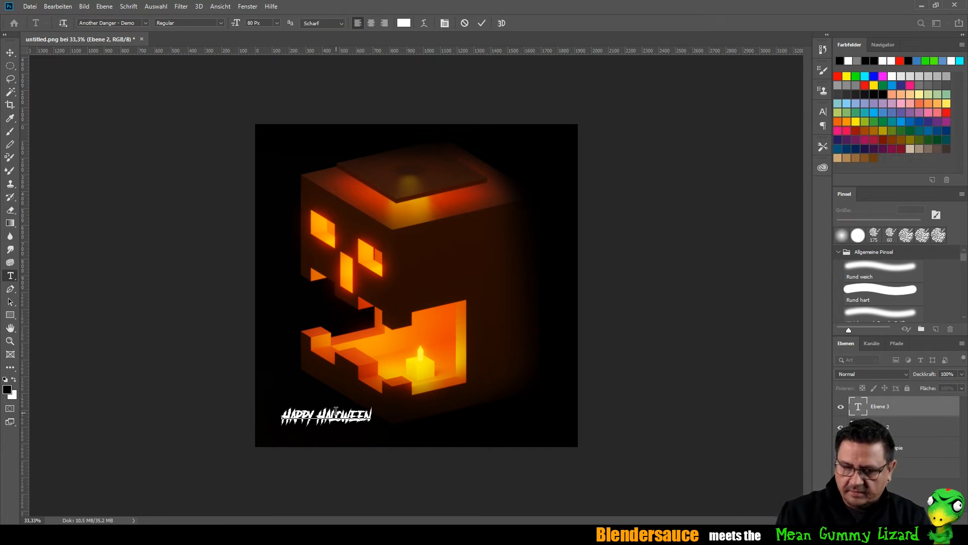
key("ctrl+Return")
Step: Enlarge the text to about 288% width and 405% height, and place it across the lower edge of the image
key("ctrl+t")
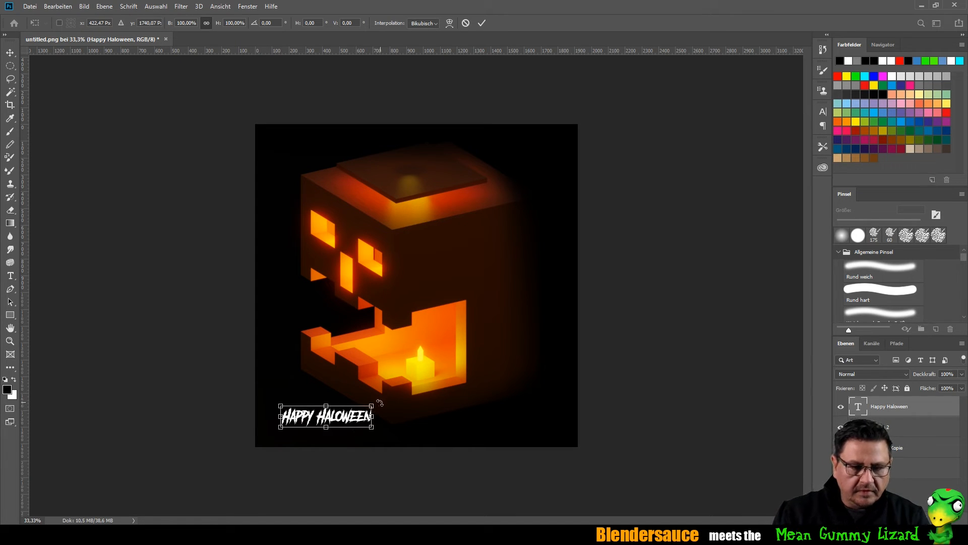
left_click_drag(374, 403, 528, 344)
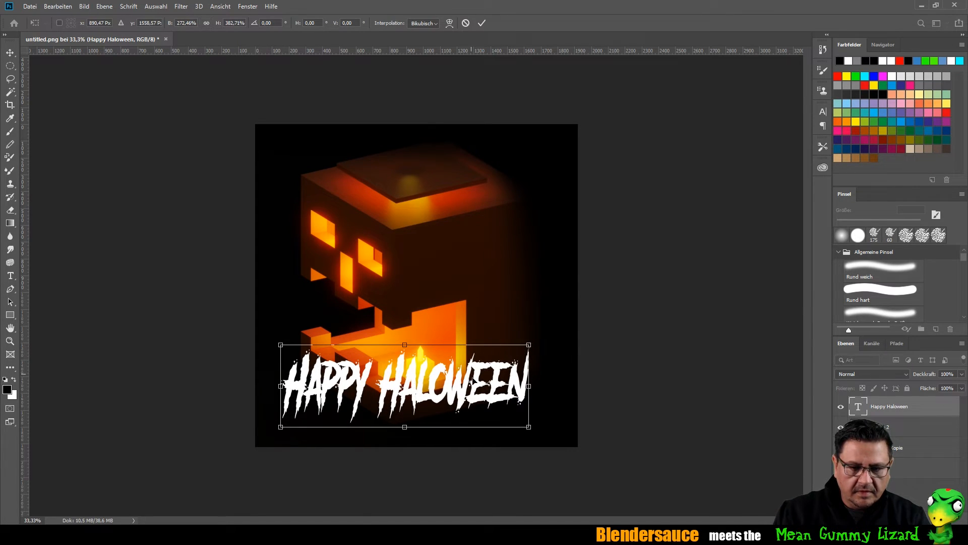
left_click_drag(472, 377, 473, 397)
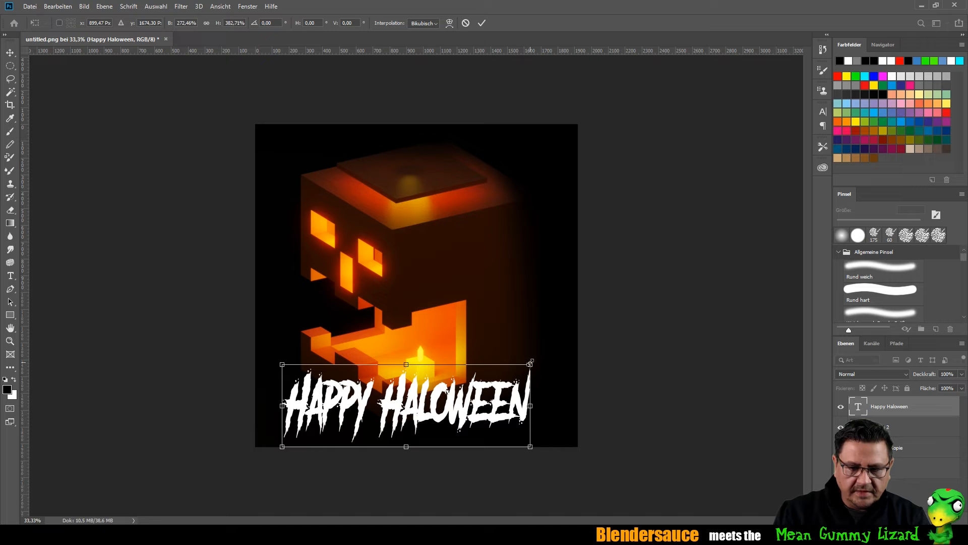
mouse_move(530, 362)
left_mouse_down()
mouse_move(579, 327)
mouse_move(545, 359)
left_mouse_up()
left_click_drag(499, 395, 502, 402)
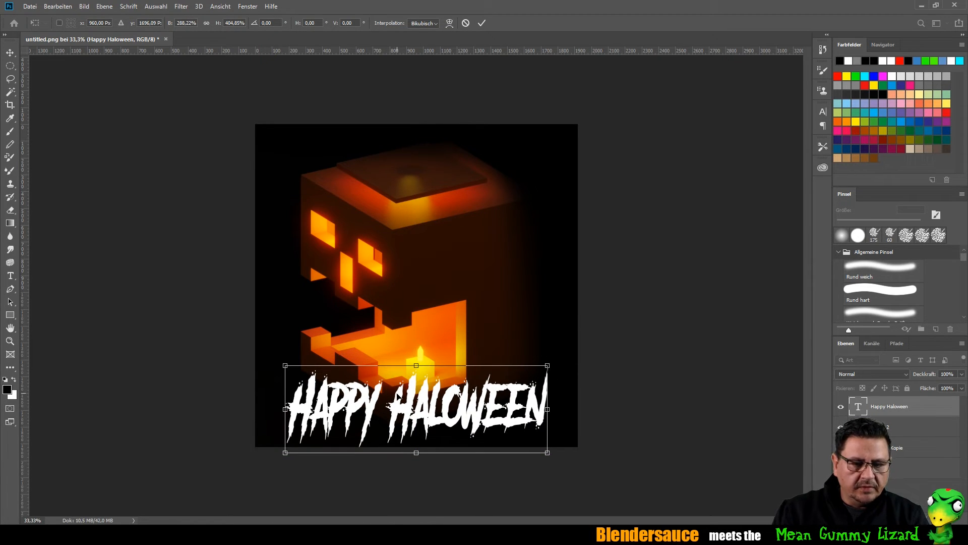
mouse_move(399, 398)
left_mouse_down()
mouse_move(420, 312)
mouse_move(412, 149)
mouse_move(397, 154)
mouse_move(394, 392)
left_mouse_up()
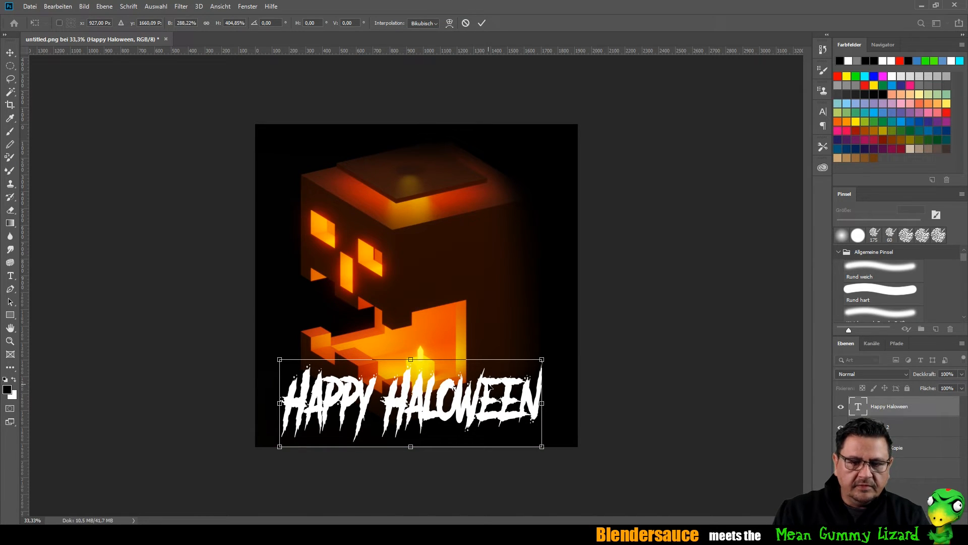
key("Return")
Step: Change the color of the whole "Happy Haloween" text to a bright orange
double_click(857, 407)
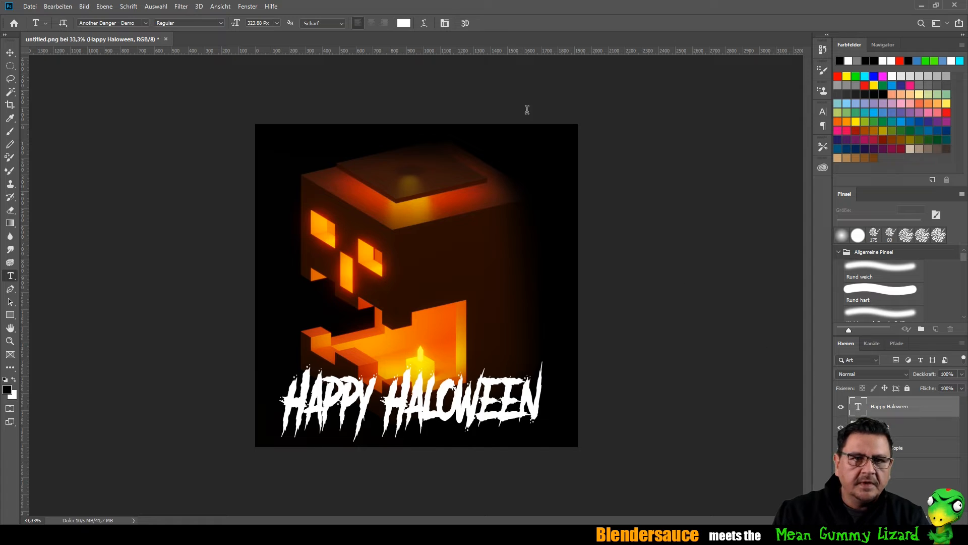
left_click(403, 23)
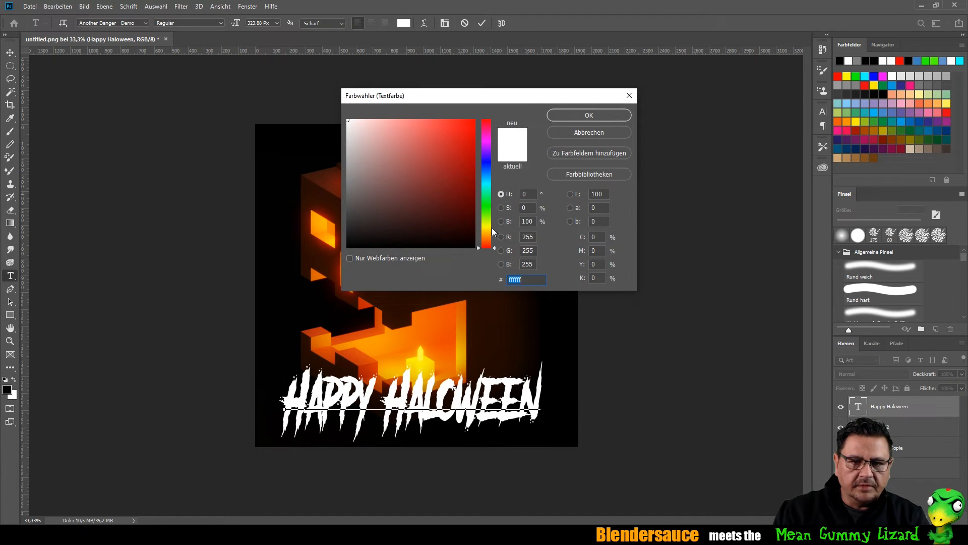
left_click_drag(492, 236, 492, 238)
left_click_drag(467, 130, 475, 120)
left_click(589, 116)
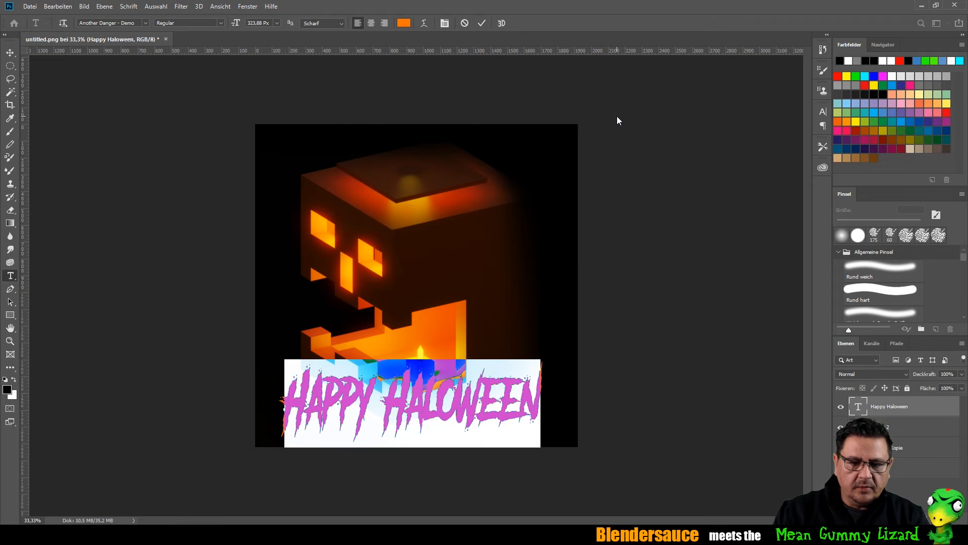
left_click(634, 218)
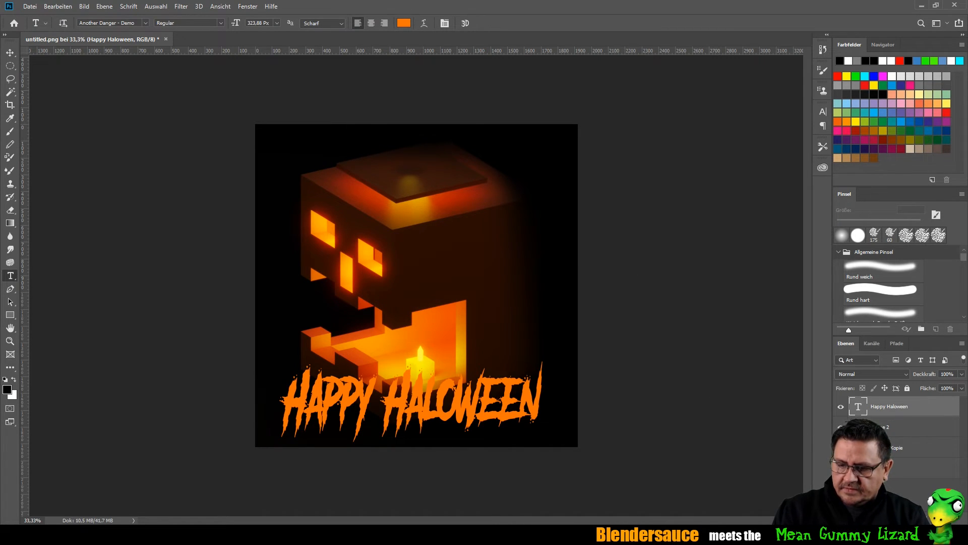
Step: Add a 6 px outside stroke (Kontur) to the text layer in light yellow, color fde171
left_click(878, 519)
left_click(882, 445)
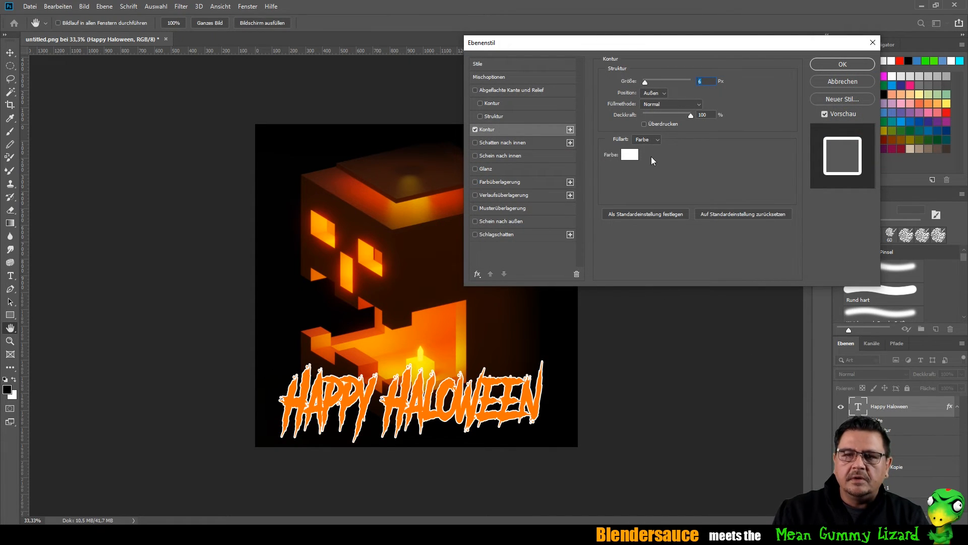
left_click(630, 155)
left_click(488, 231)
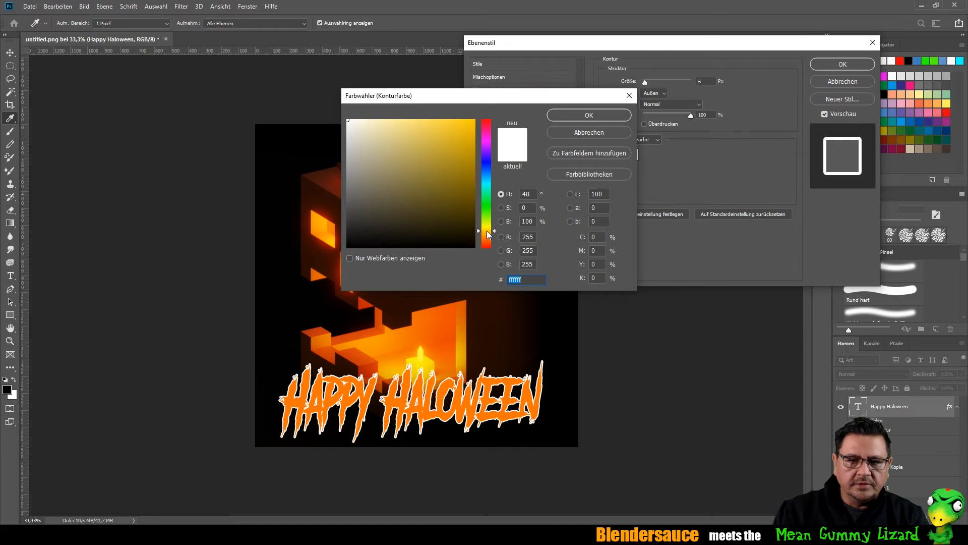
left_click(466, 123)
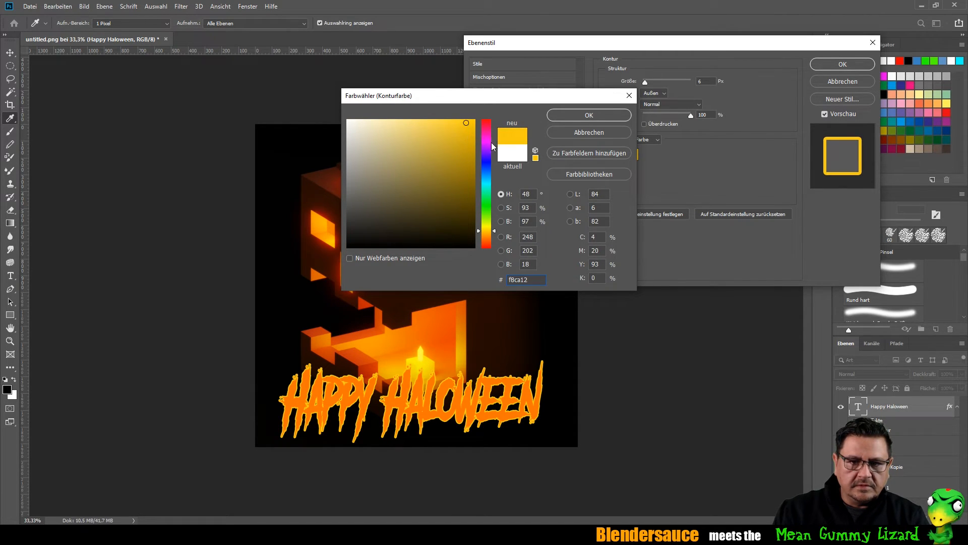
left_click_drag(474, 132, 419, 121)
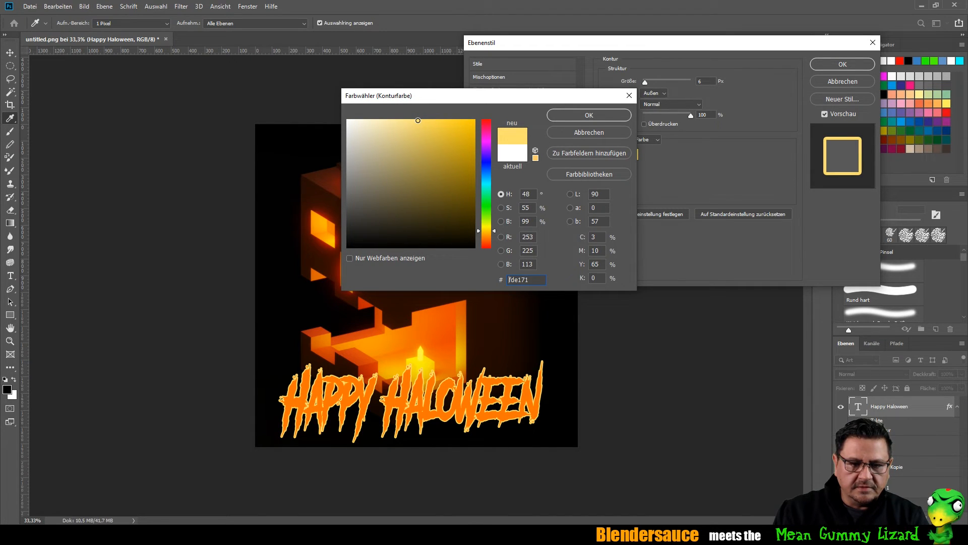
left_click(587, 116)
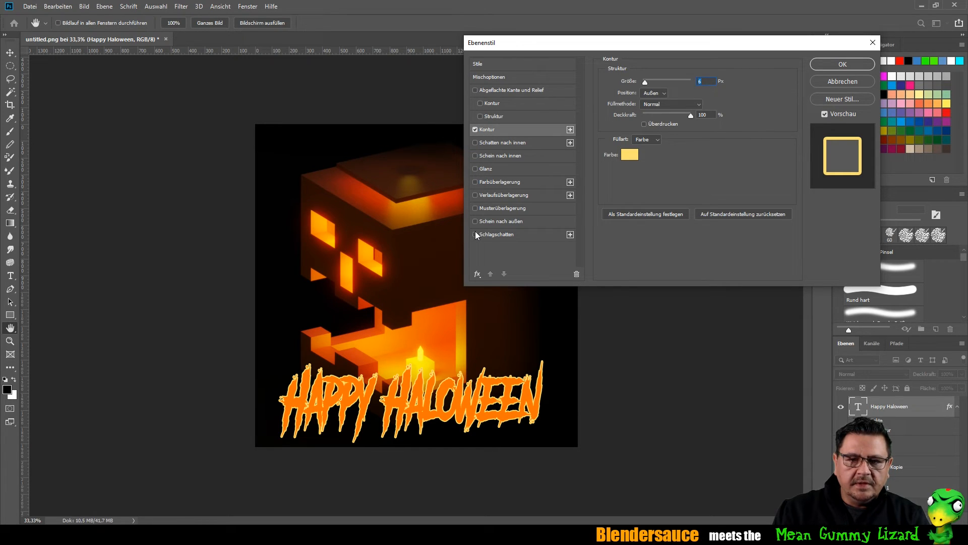
Step: Try a drop shadow (Schlagschatten) on the text at 42%, 64% and 32% opacity, and switch it off
left_click(525, 238)
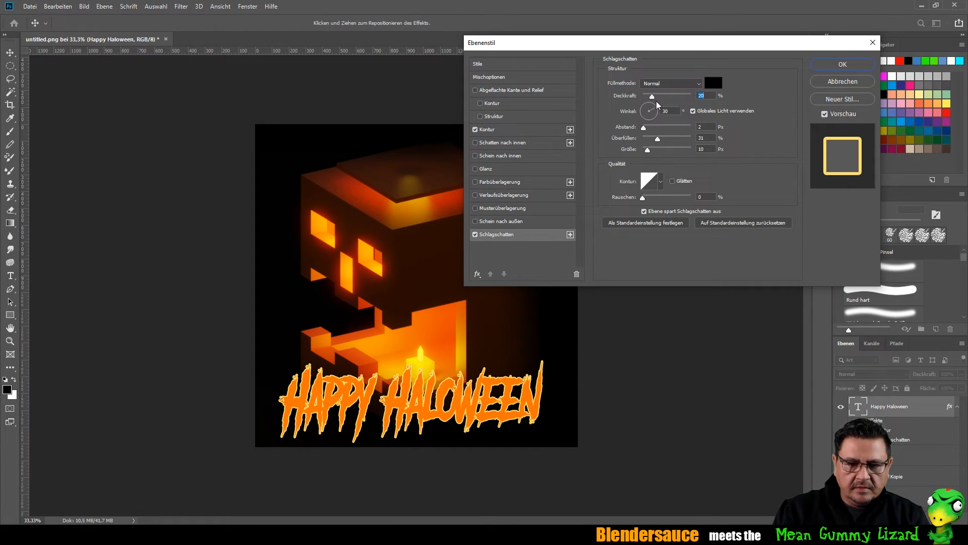
left_click_drag(667, 106, 660, 102)
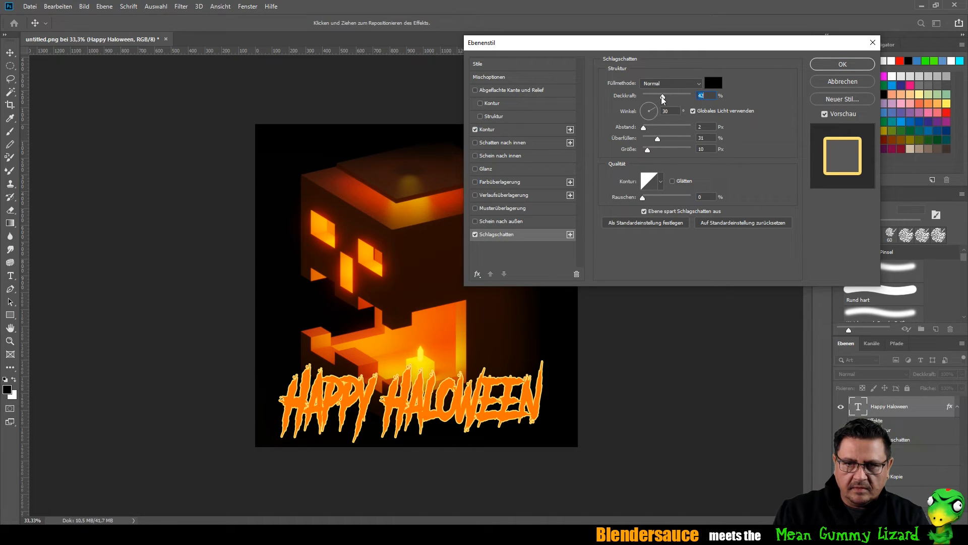
left_click_drag(691, 96, 685, 96)
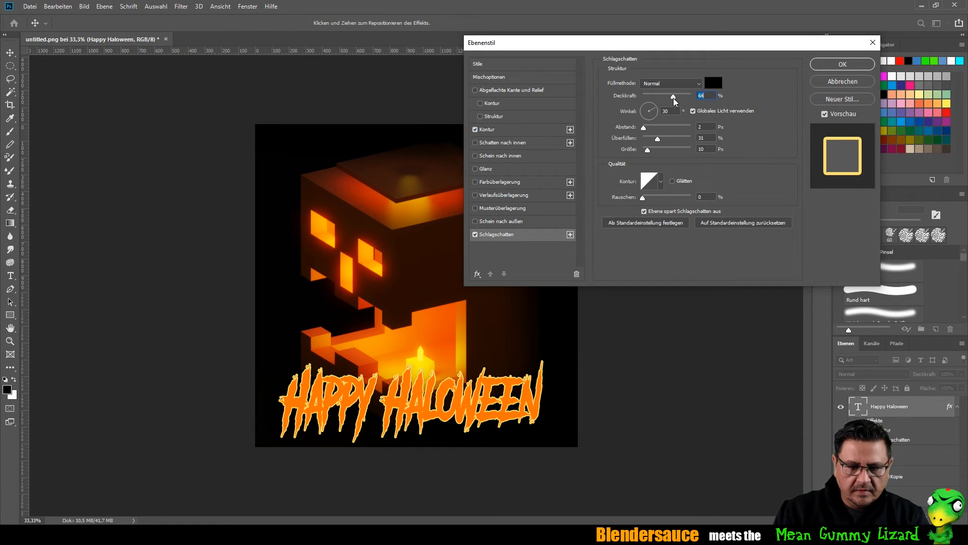
left_click_drag(674, 103, 660, 102)
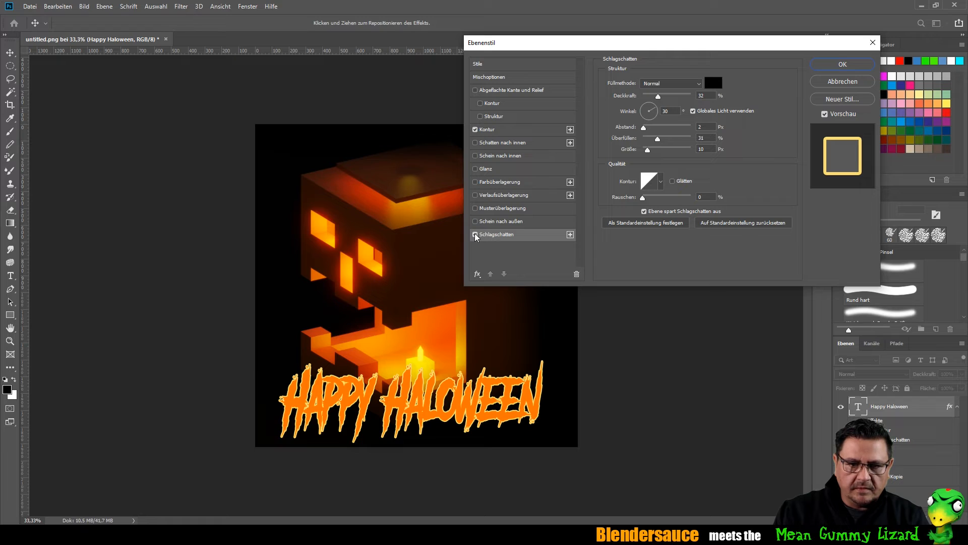
left_click(475, 234)
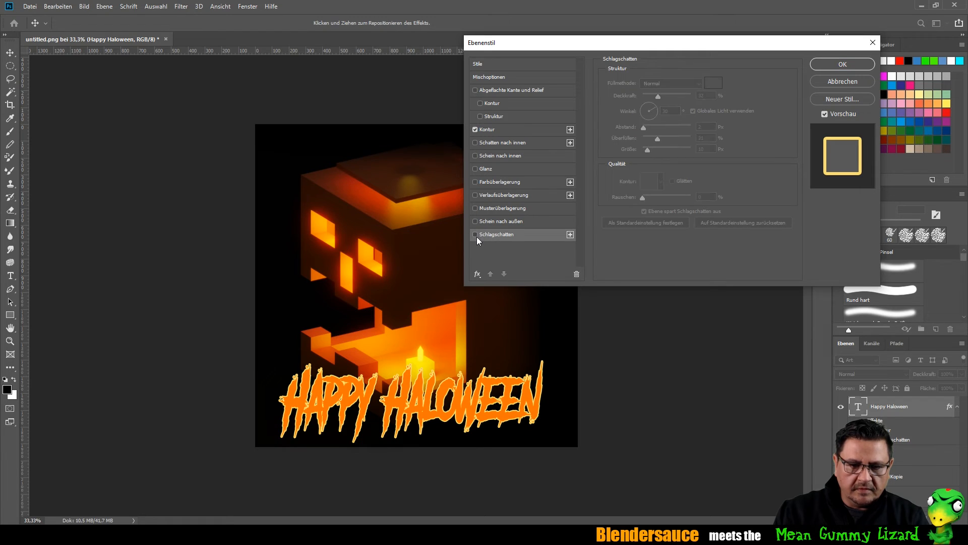
Step: Apply the layer style, duplicate the text layer and rasterize the copy's text
left_click(828, 66)
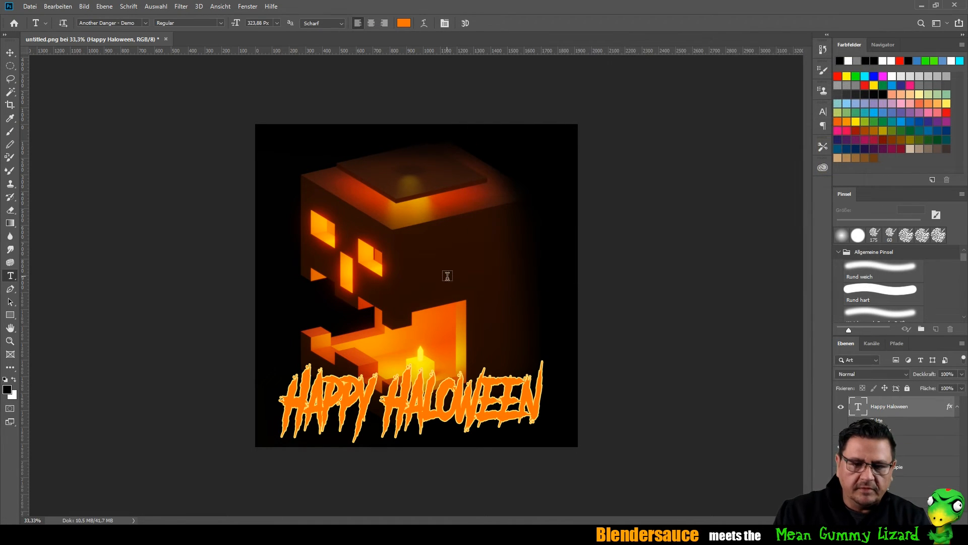
key("ctrl+j")
right_click(891, 403)
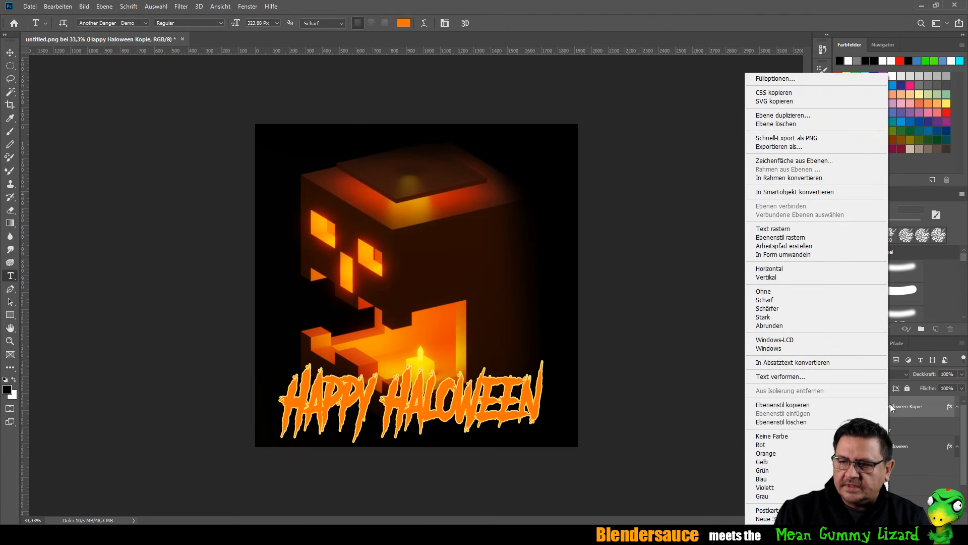
left_click(824, 230)
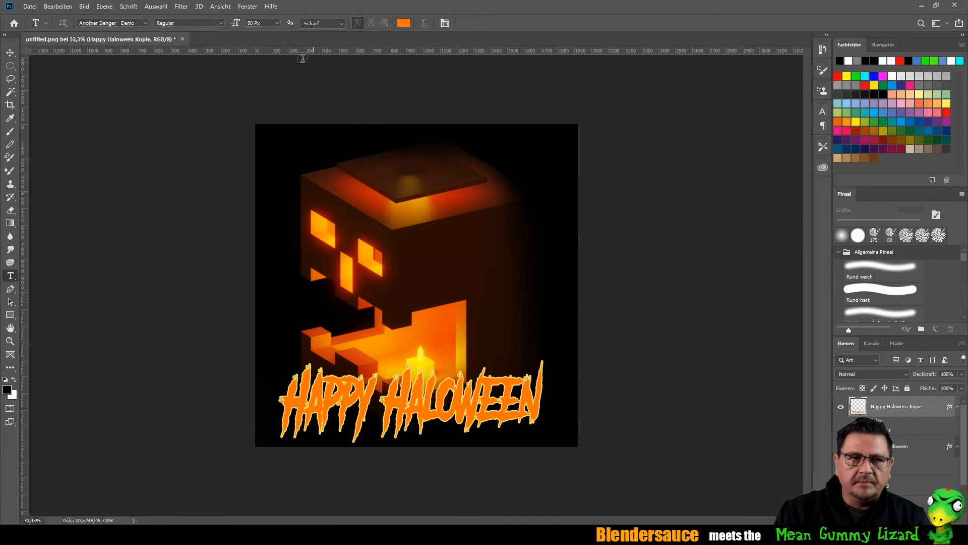
Step: Try a Gaussian Blur (Gaußscher Weichzeichner) with a 2.2 px radius on the rasterized "Happy Haloween" copy
left_click(181, 6)
mouse_move(293, 198)
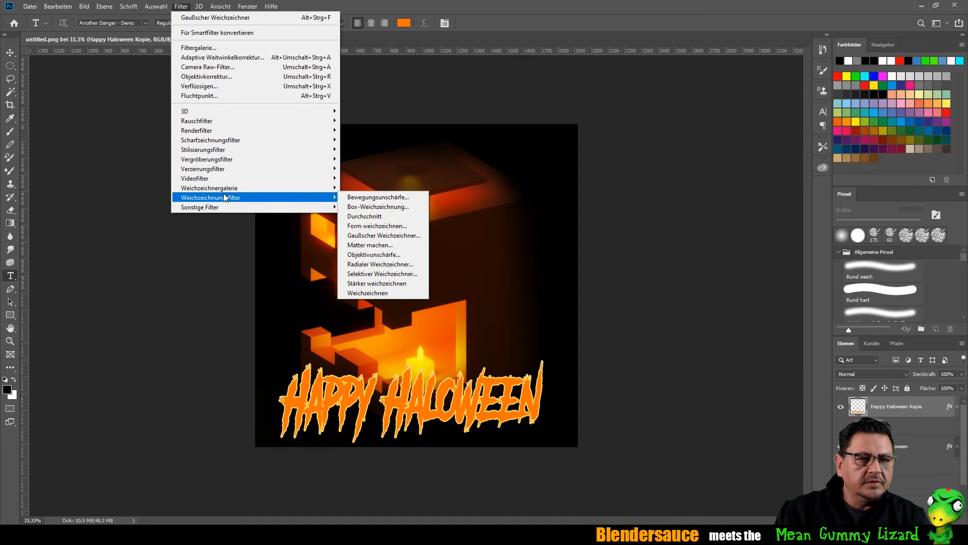
left_click(379, 241)
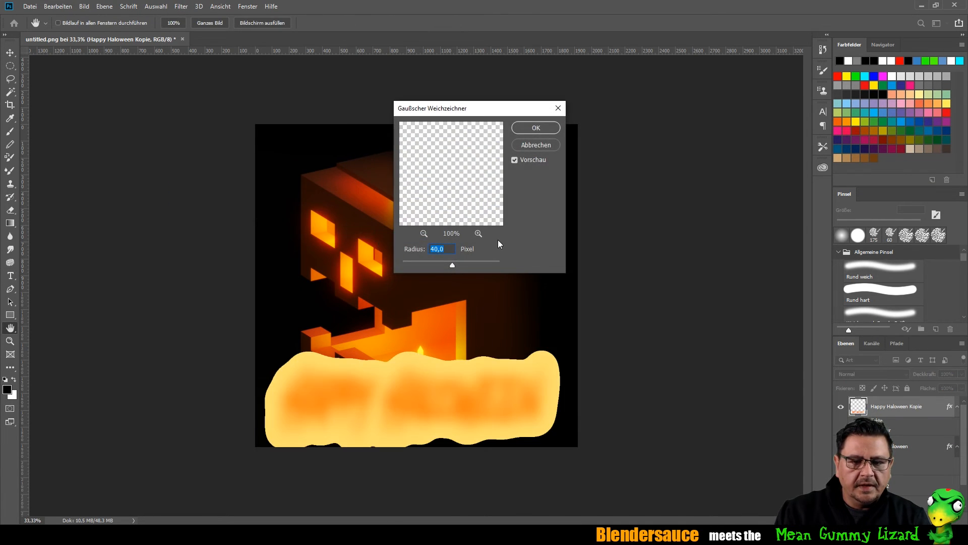
left_click_drag(435, 262, 414, 261)
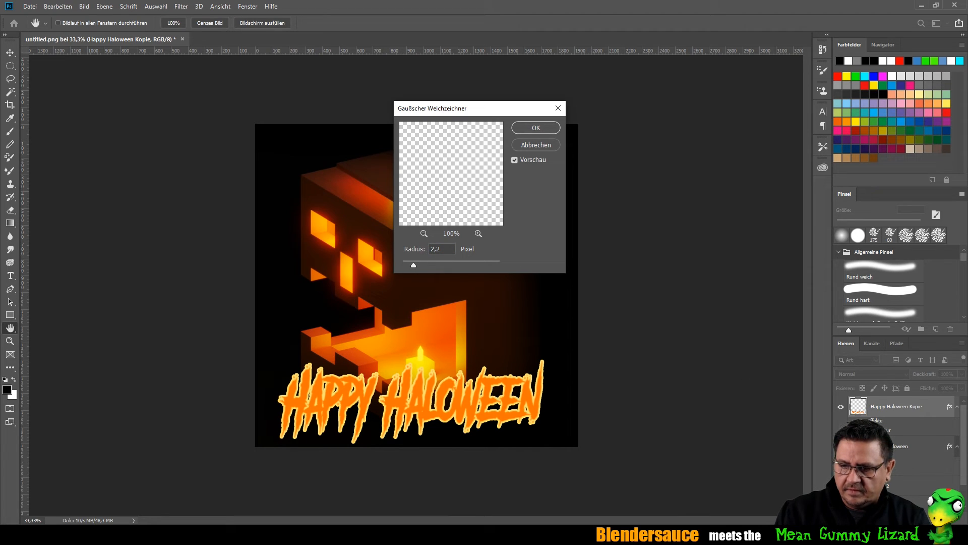
left_click(529, 127)
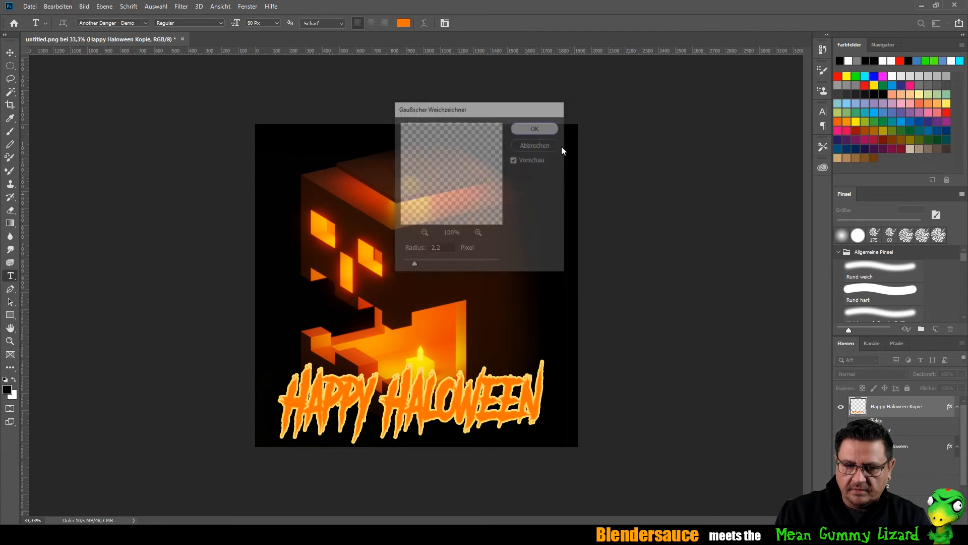
Step: Delete the blurred "Happy Haloween" copy and make a fresh duplicate of the original text layer
left_click(841, 407)
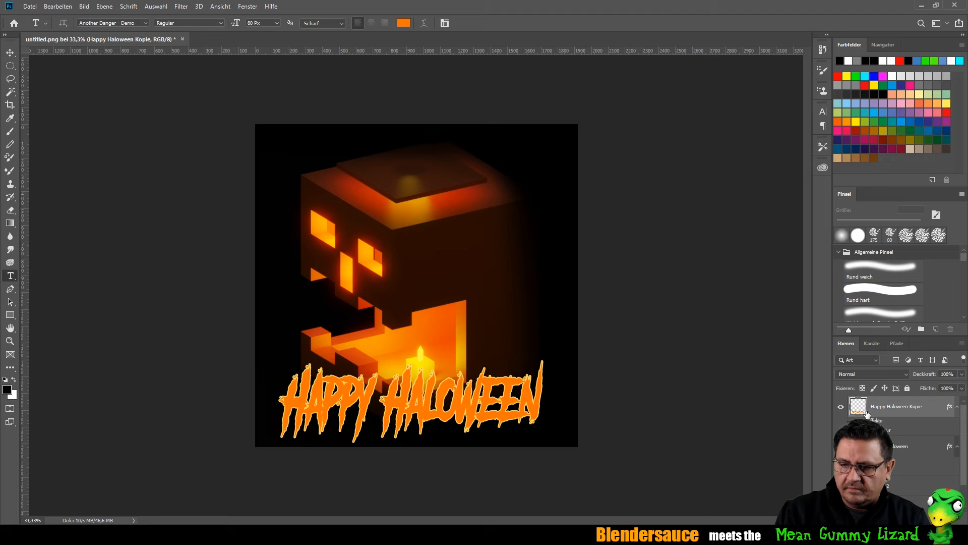
key("Delete")
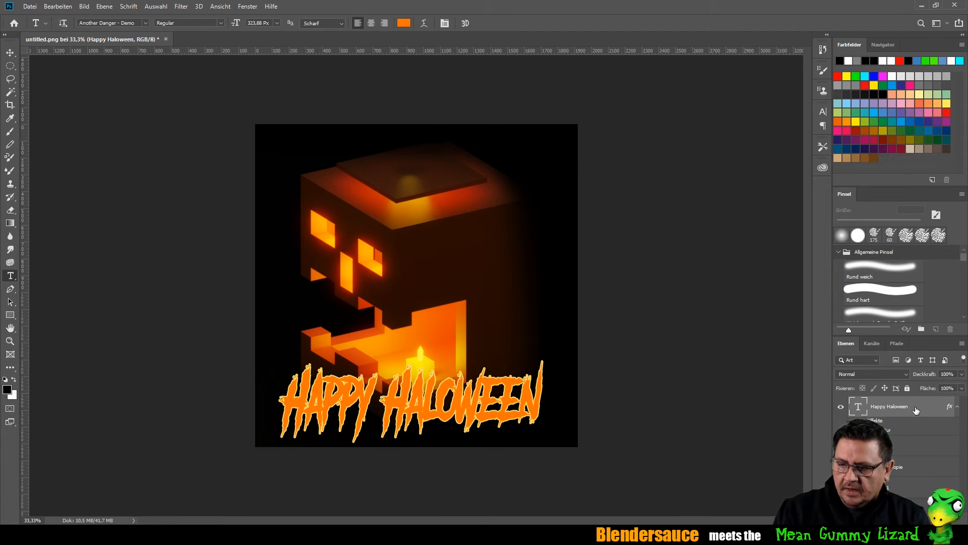
key("ctrl+j")
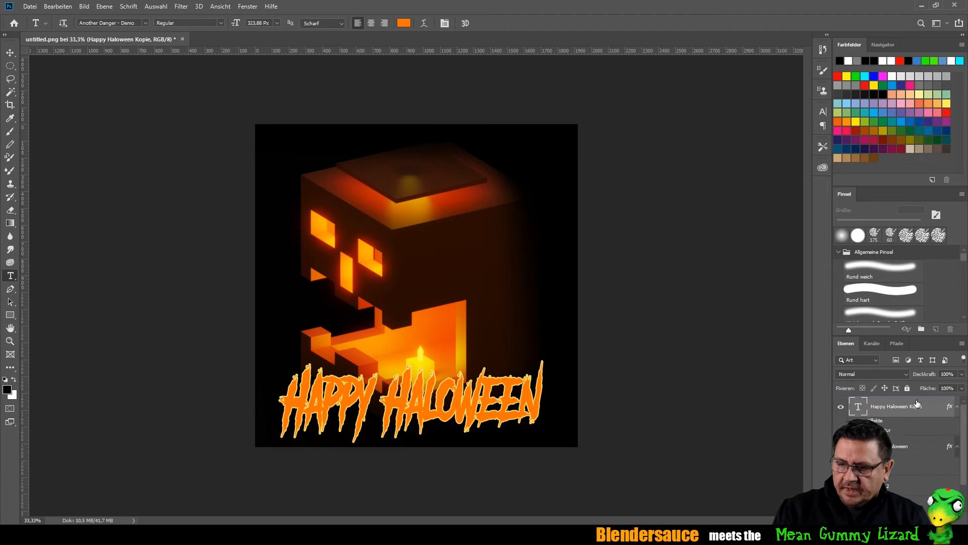
Step: Try removing the layer effects from the new text copy and rasterizing its text
right_click(925, 405)
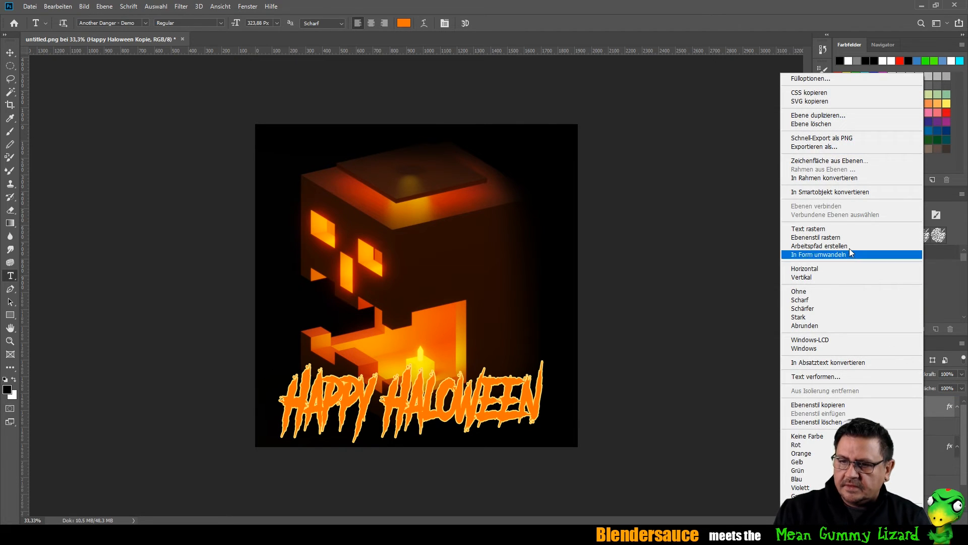
left_click(944, 428)
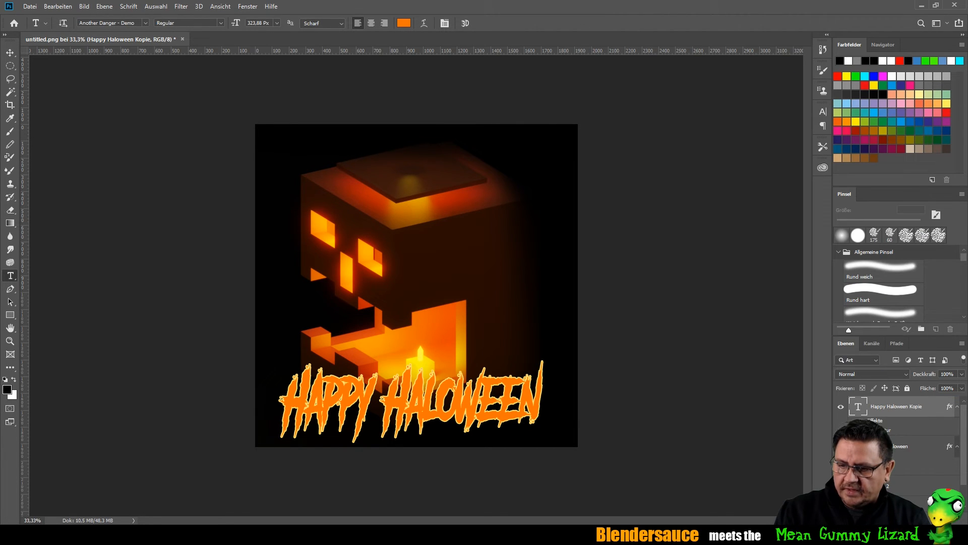
left_click_drag(912, 462, 951, 522)
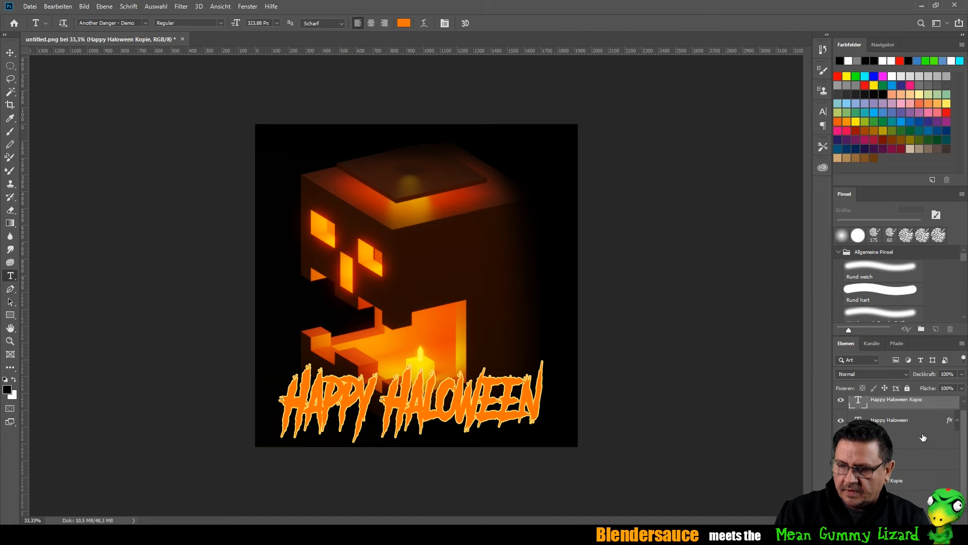
scroll(916, 438, "up", 1)
right_click(888, 406)
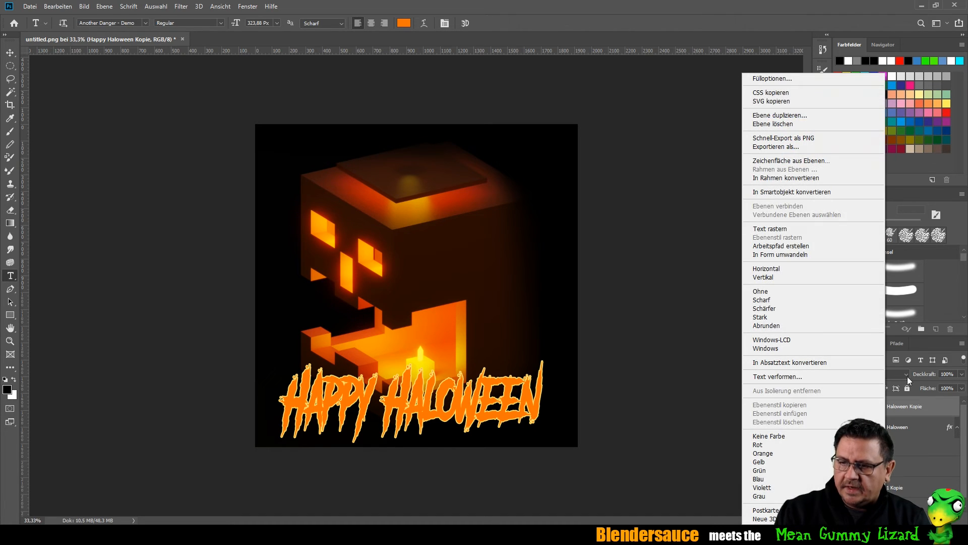
left_click(793, 230)
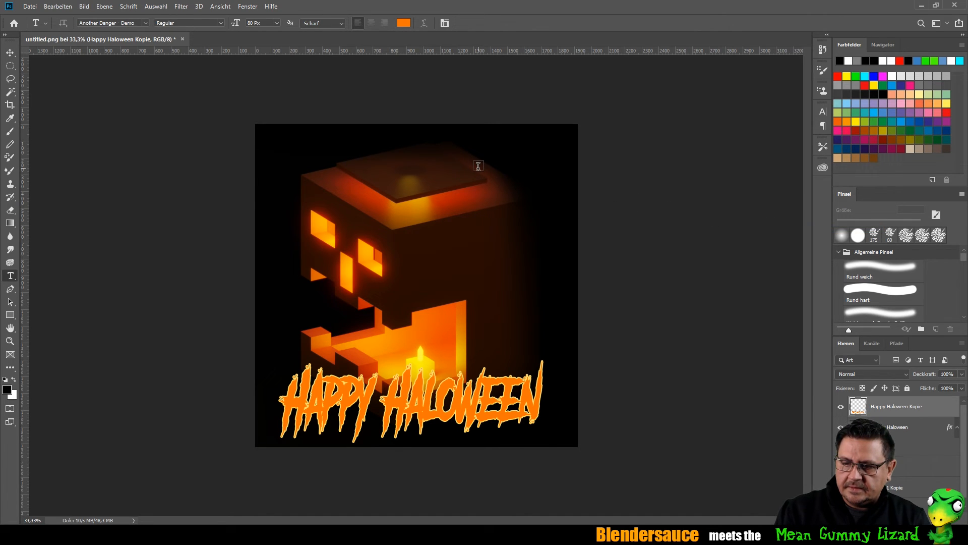
Step: Step back in the history to the state before the copy's effects were deleted and its text rasterized
left_click(823, 49)
left_click(746, 120)
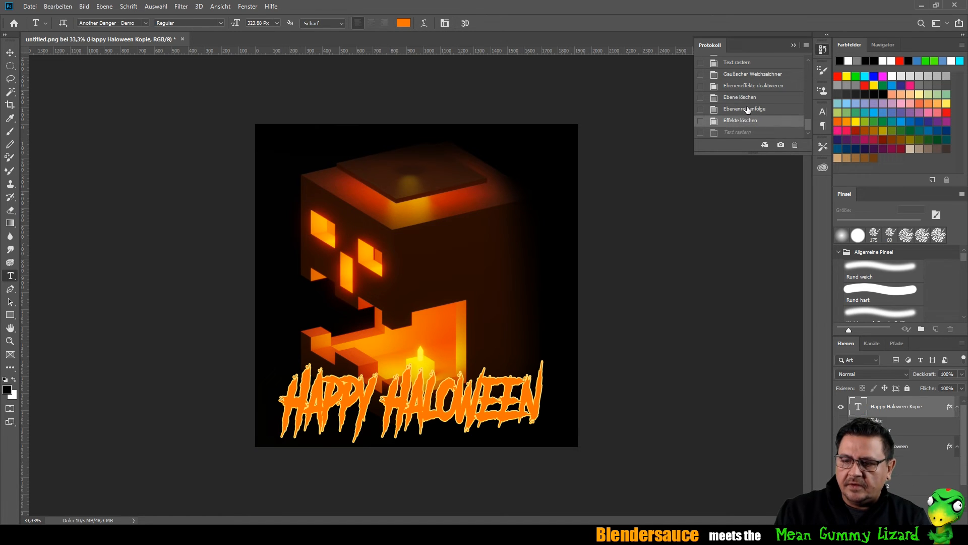
left_click(747, 108)
Step: Rasterize the layer style (Ebenenstil rastern) of the "Happy Haloween" copy so text and stroke become pixels
right_click(880, 422)
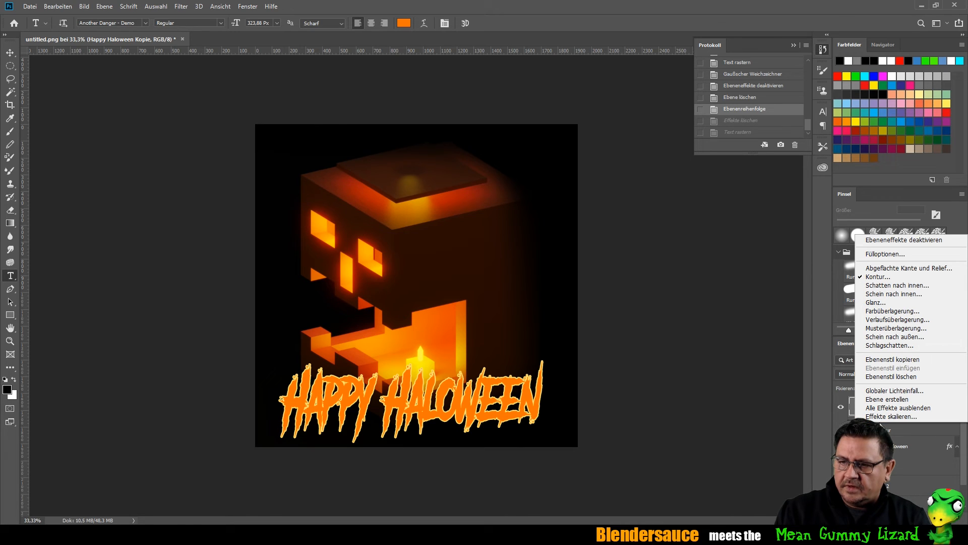
right_click(852, 405)
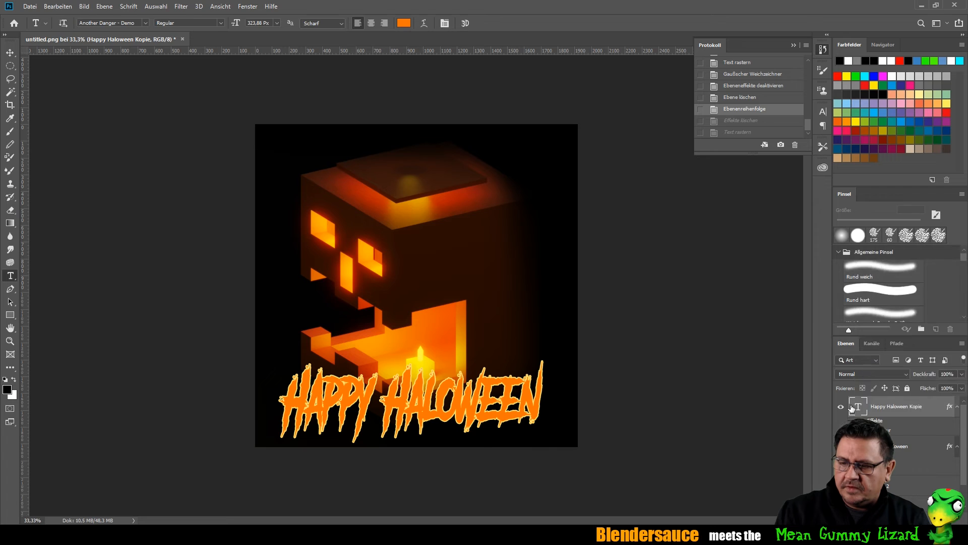
left_click(878, 408)
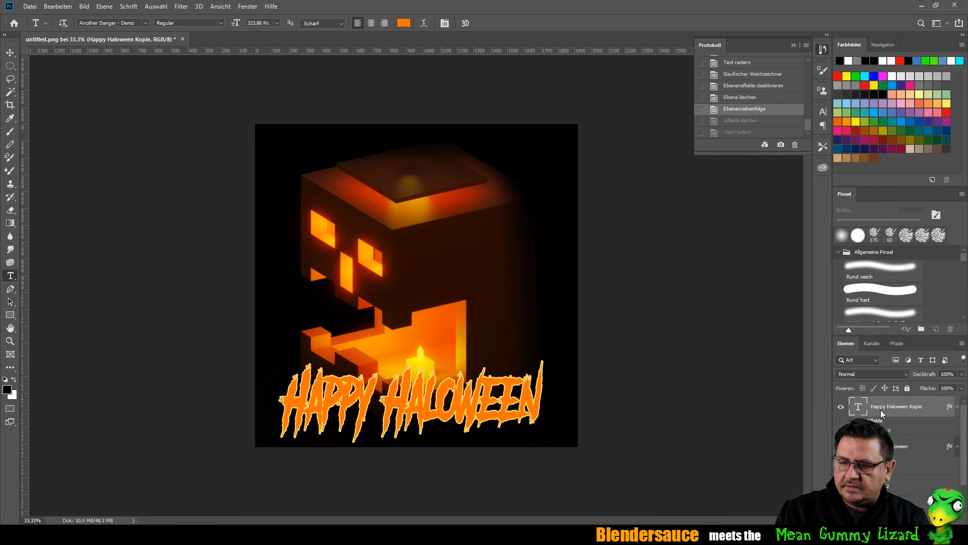
right_click(881, 409)
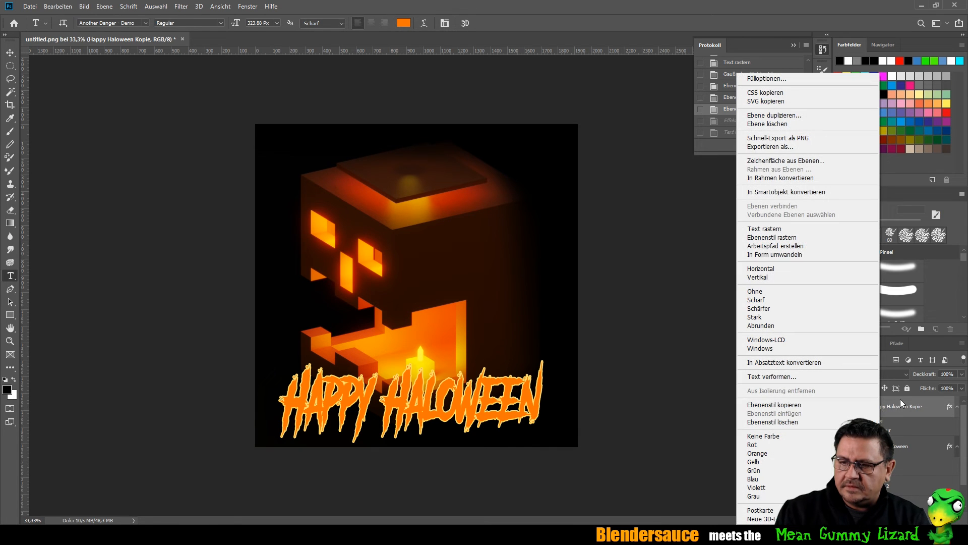
left_click(803, 239)
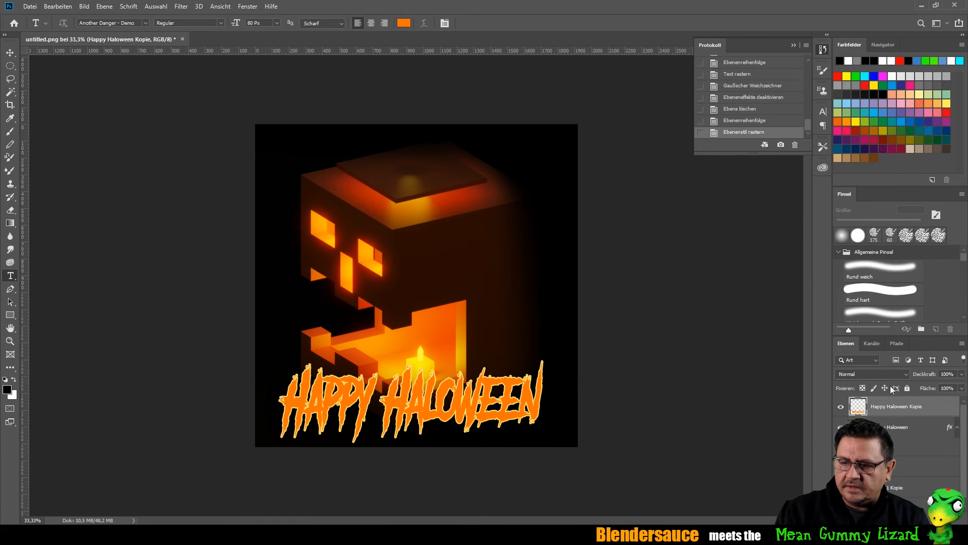
right_click(894, 408)
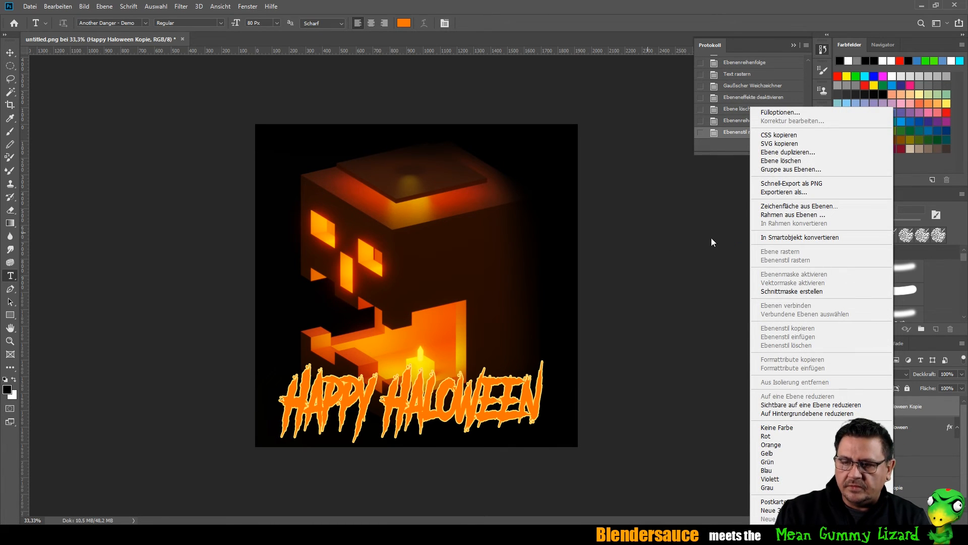
left_click(932, 406)
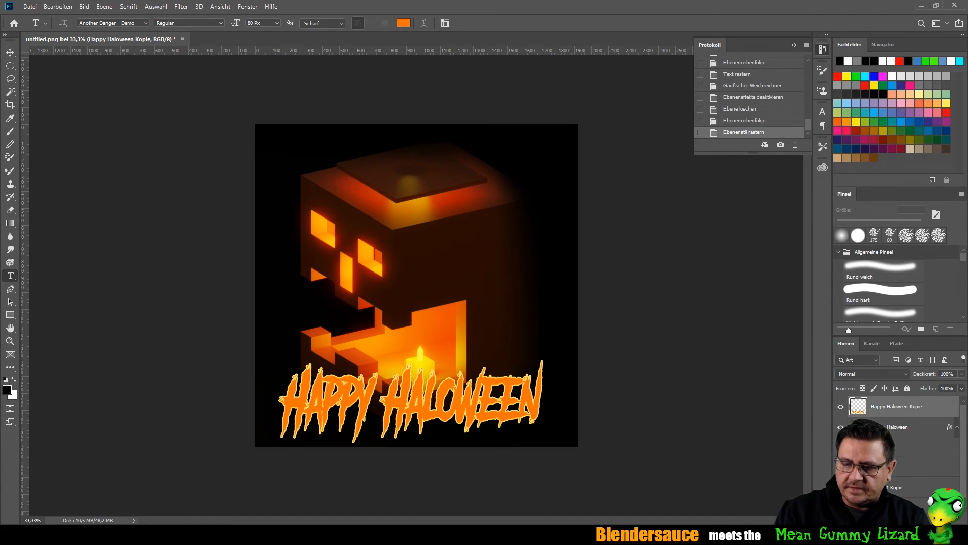
Step: Apply a 7.6 px Gaussian Blur to the rasterized copy and move it beneath the original text layer
left_click(181, 6)
mouse_move(235, 200)
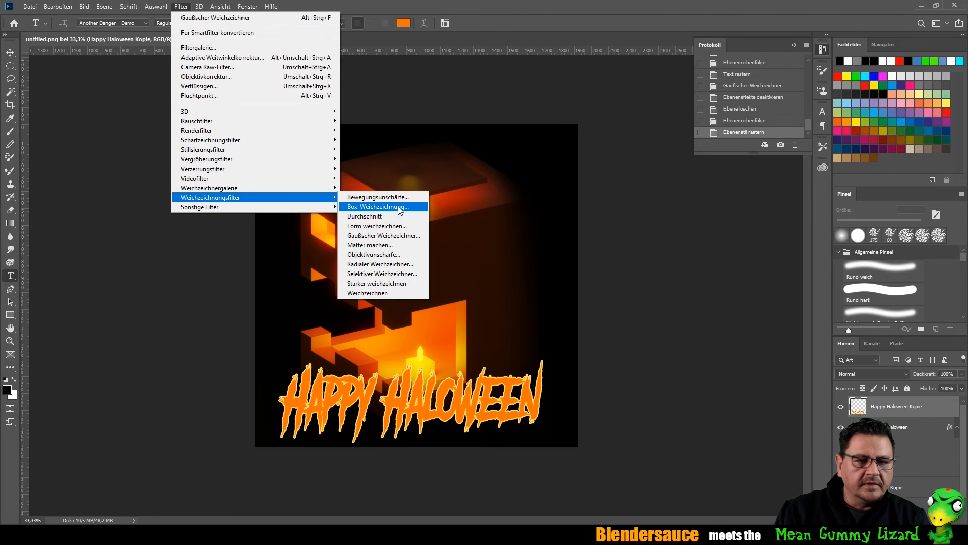
left_click(398, 236)
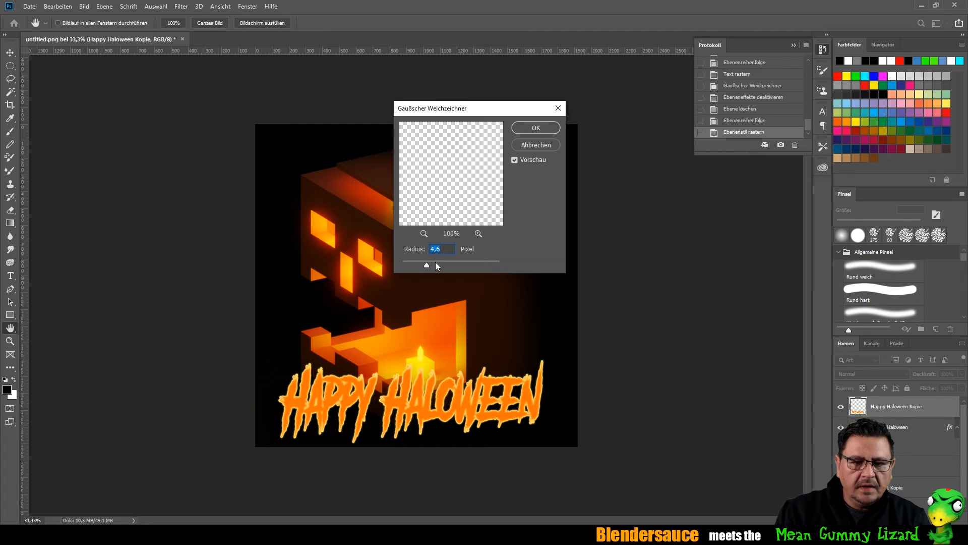
left_click(437, 266)
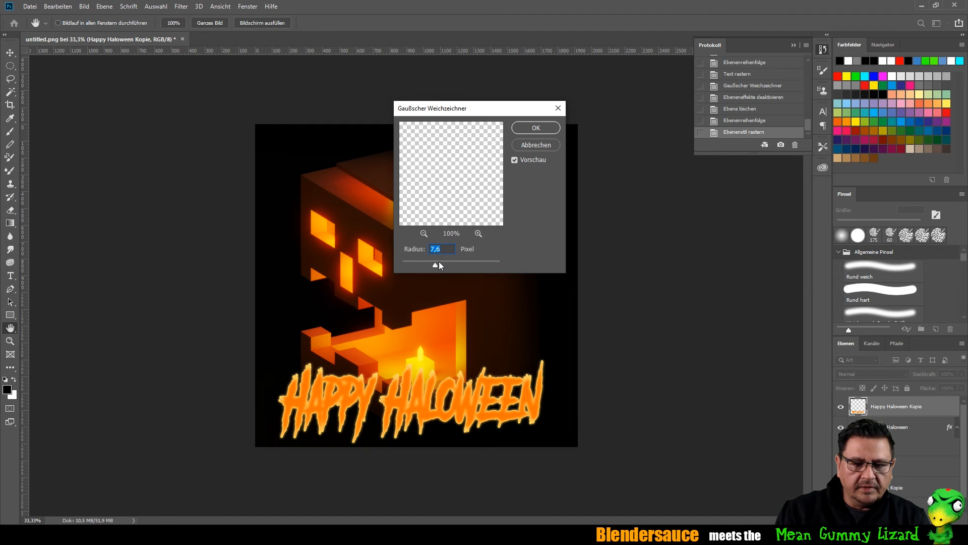
left_click(523, 132)
key("t")
left_click_drag(882, 407, 895, 454)
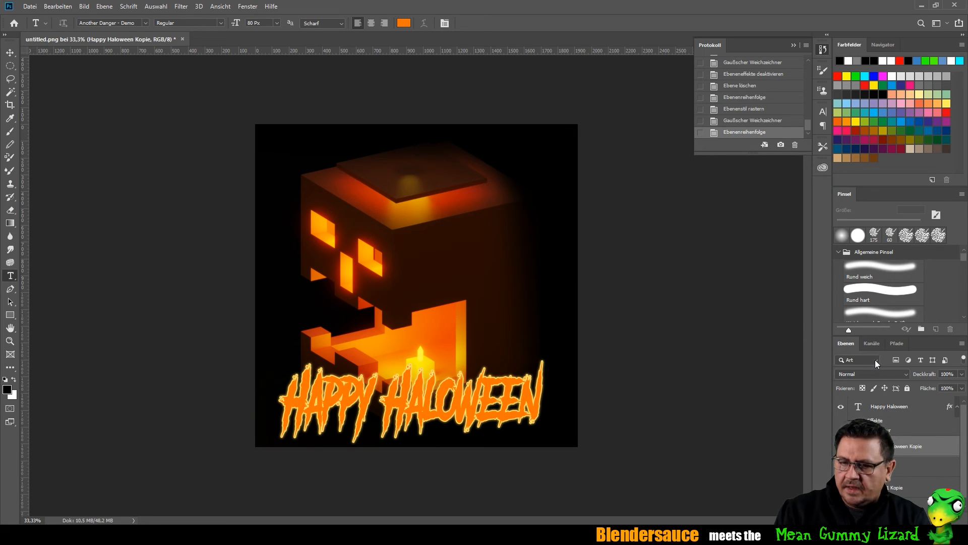
Step: Apply a second Gaussian Blur with a 7.6 px radius to the copy beneath the text
left_click(181, 6)
mouse_move(233, 197)
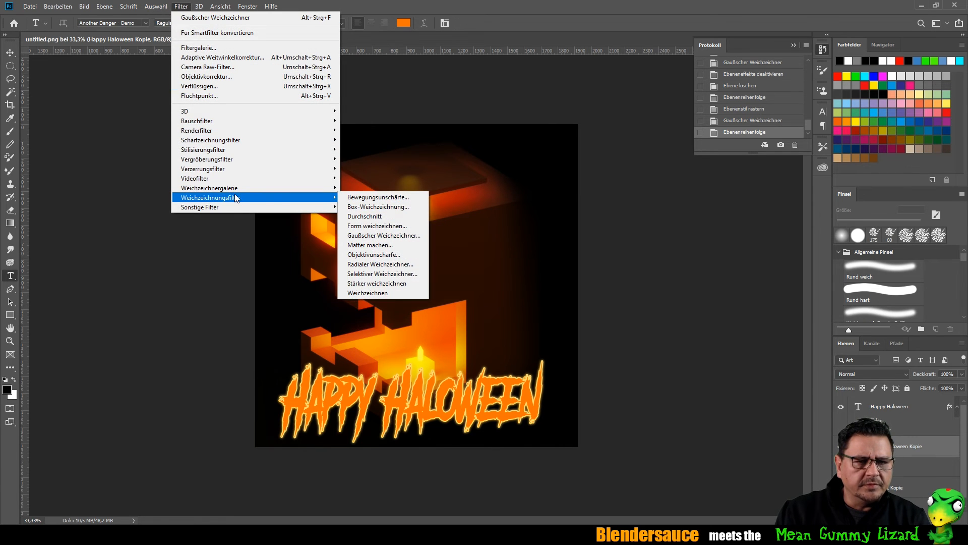
left_click(383, 243)
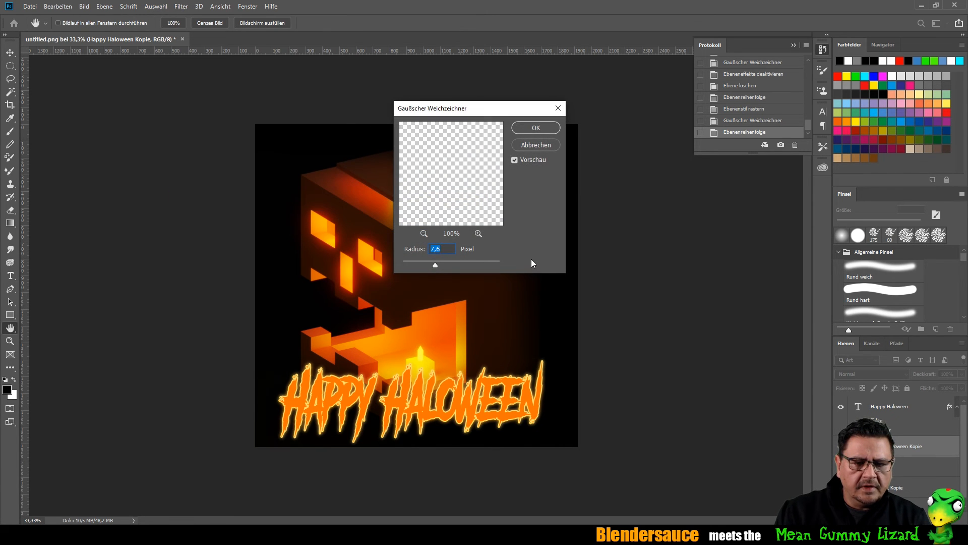
left_click(547, 128)
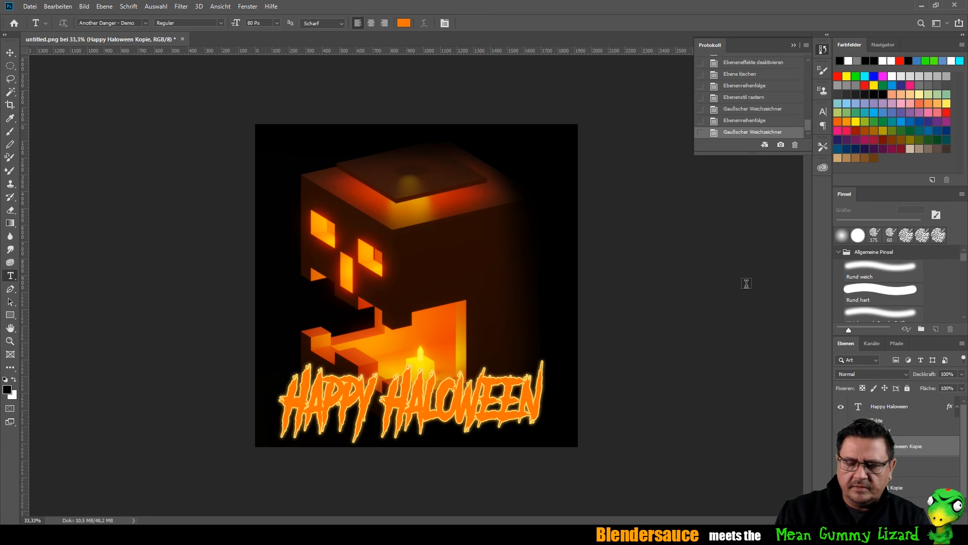
Step: Try the Soft Light (Weiches Licht) blend mode on the blurred copy and return it to Normal
left_click(891, 374)
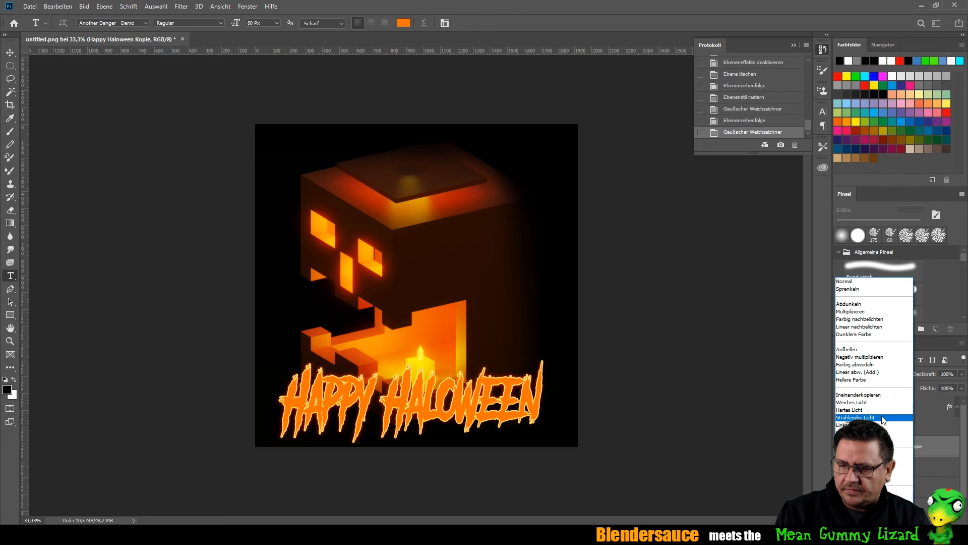
left_click(880, 402)
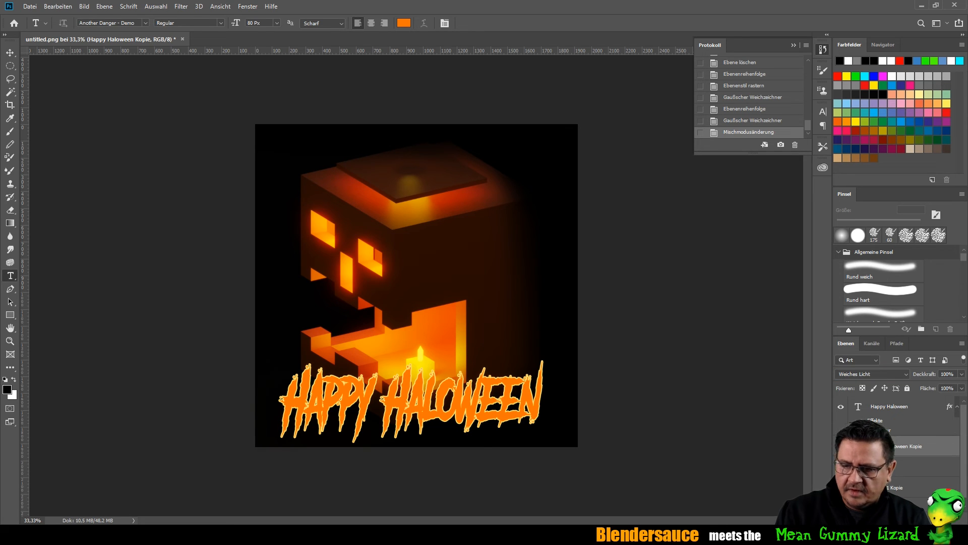
left_click(863, 374)
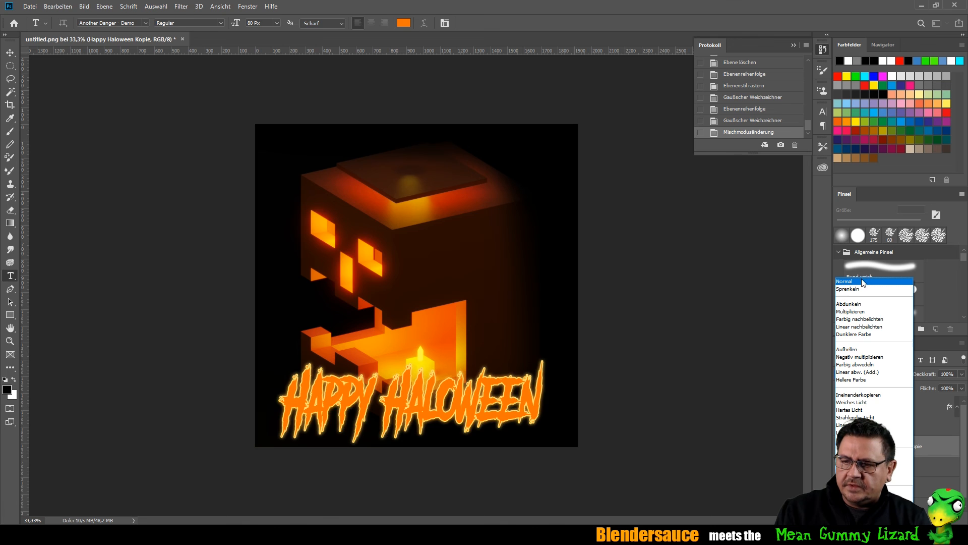
left_click(863, 282)
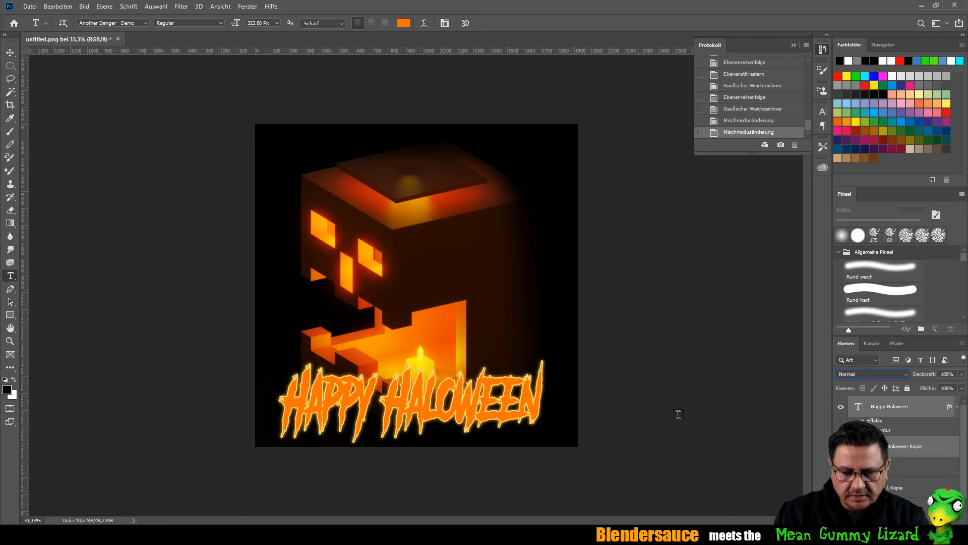
Step: Move the text layer and its glow copy together to the top of the image, above the pumpkin's face
left_click(10, 53)
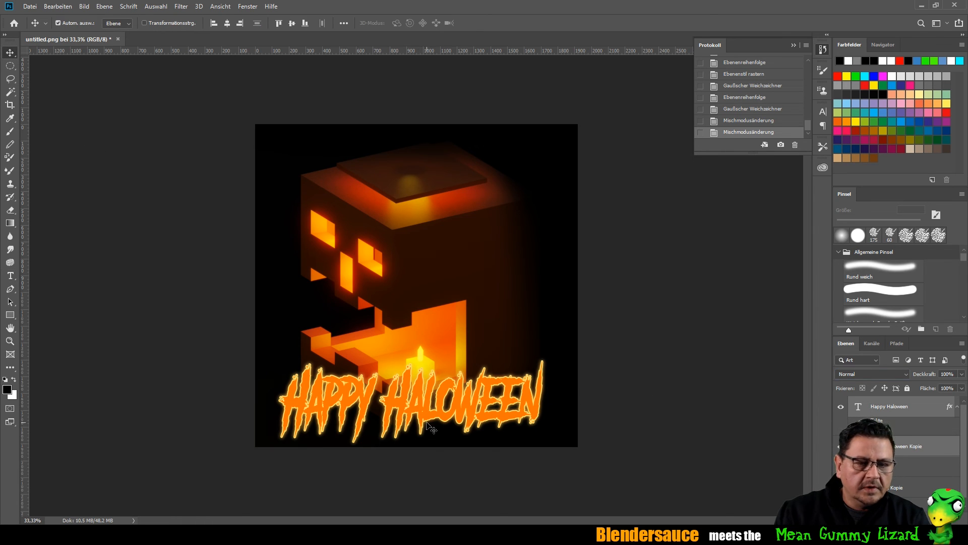
left_click_drag(425, 408, 431, 408)
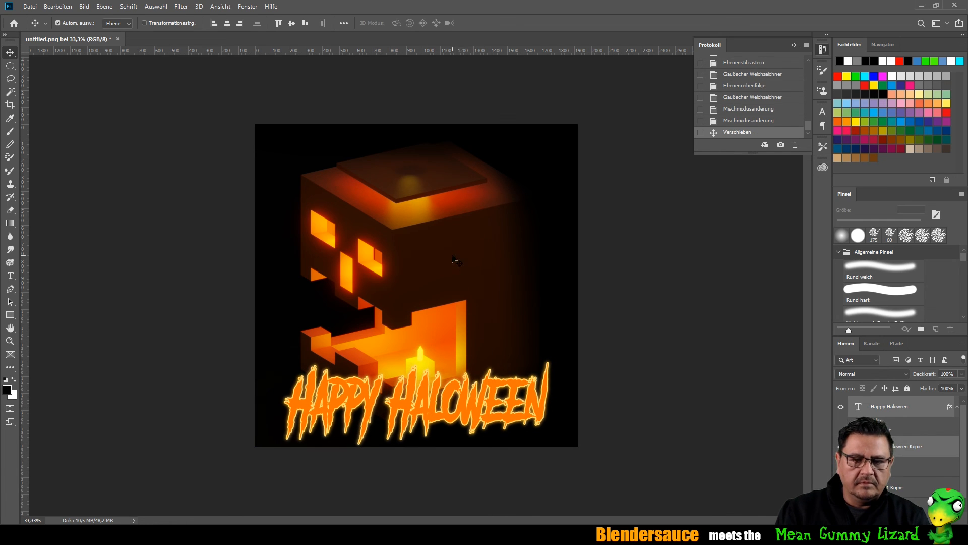
left_click_drag(419, 413, 413, 170)
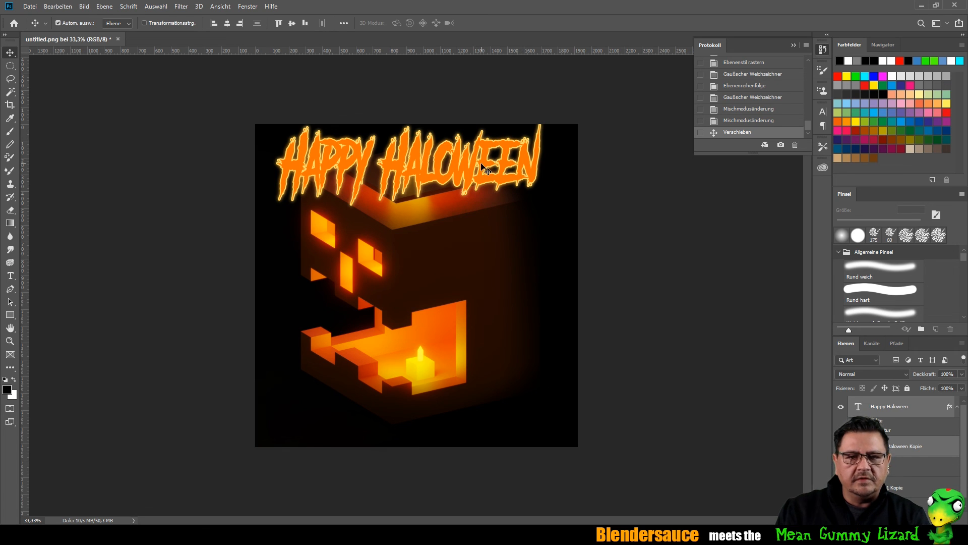
left_click_drag(483, 168, 489, 166)
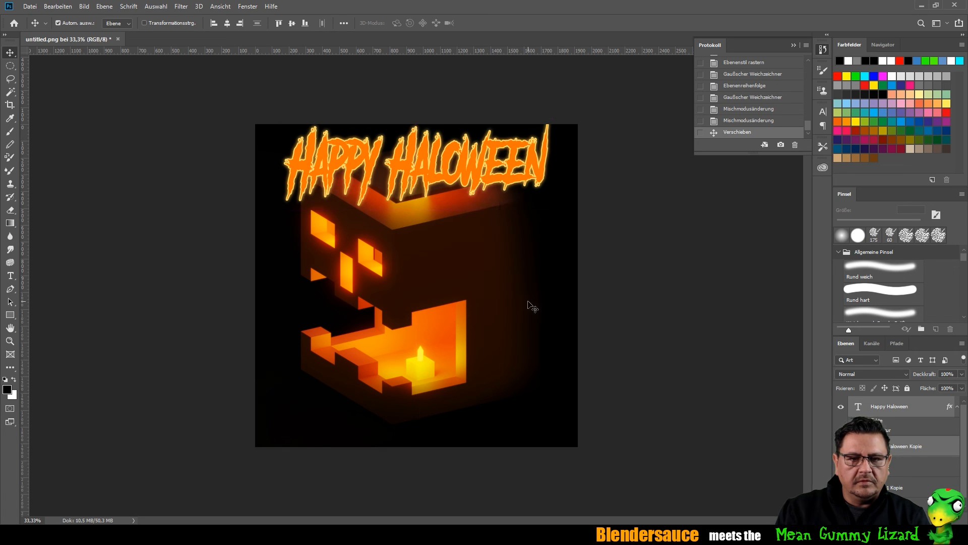